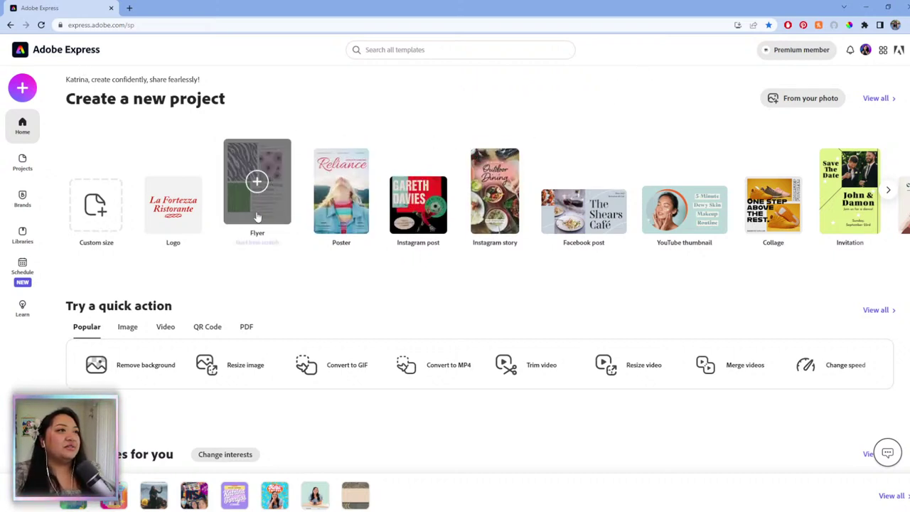
- Start a new blank poster project and open the stock photo library
{"action": "left_click", "coordinate": [343, 183]}
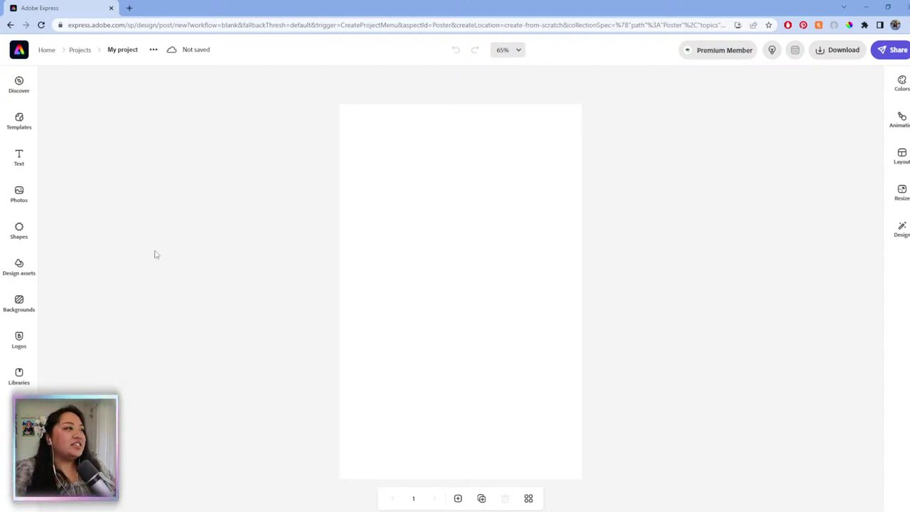
{"action": "left_click", "coordinate": [23, 313]}
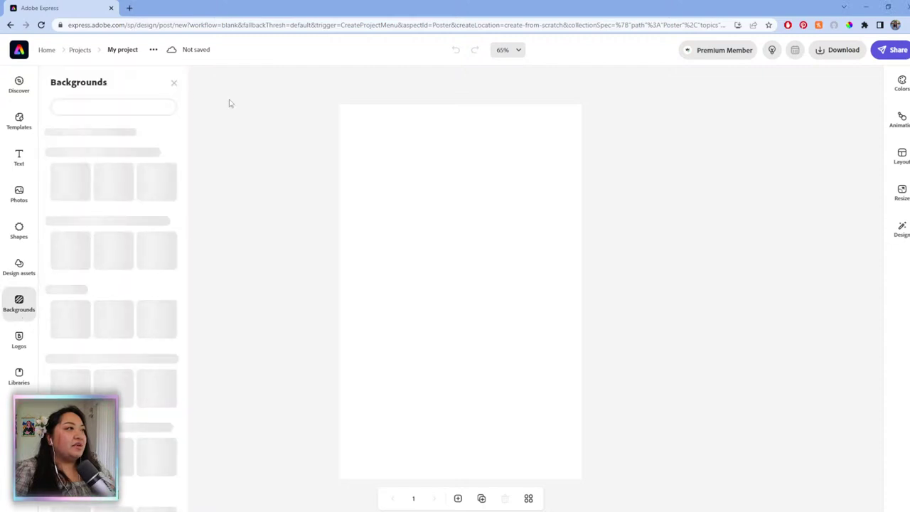
{"action": "left_click", "coordinate": [19, 196]}
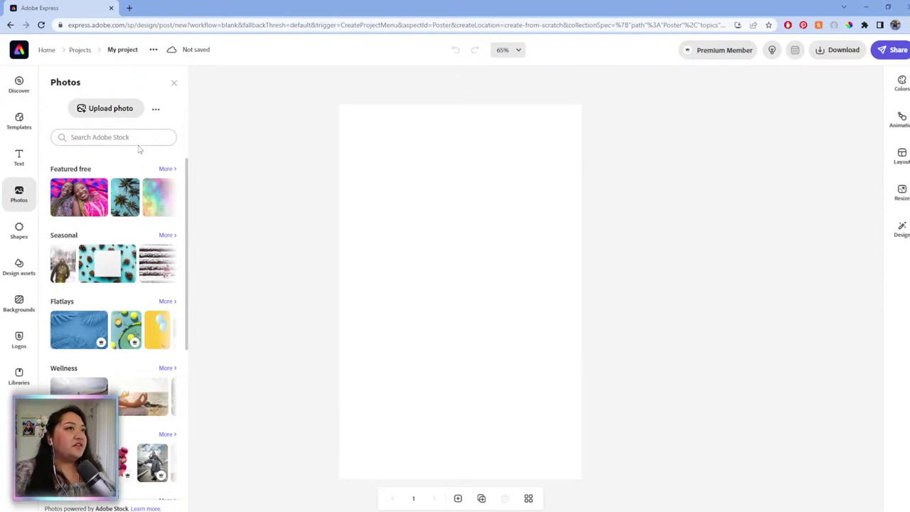
- Search the stock photos for "palm leaves" and add the dark green palm leaves photo to the poster
{"action": "left_click", "coordinate": [150, 138]}
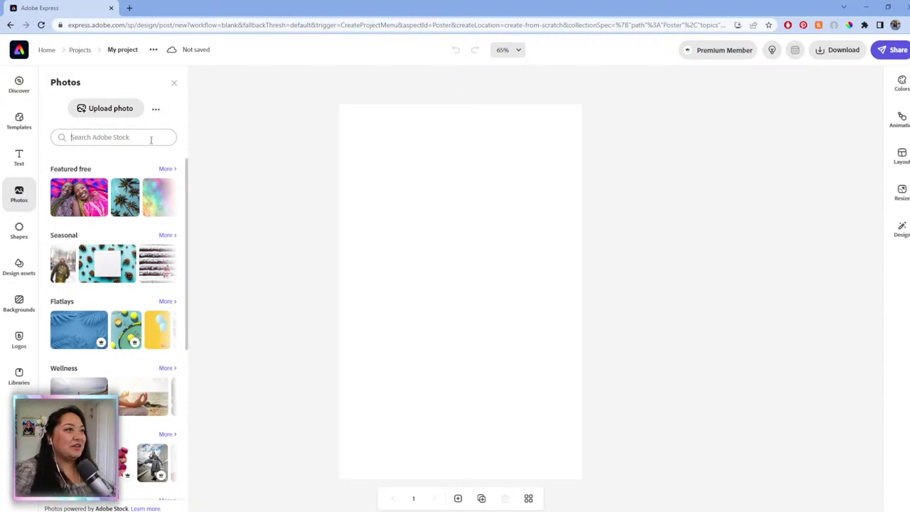
{"action": "type", "text": "palm"}
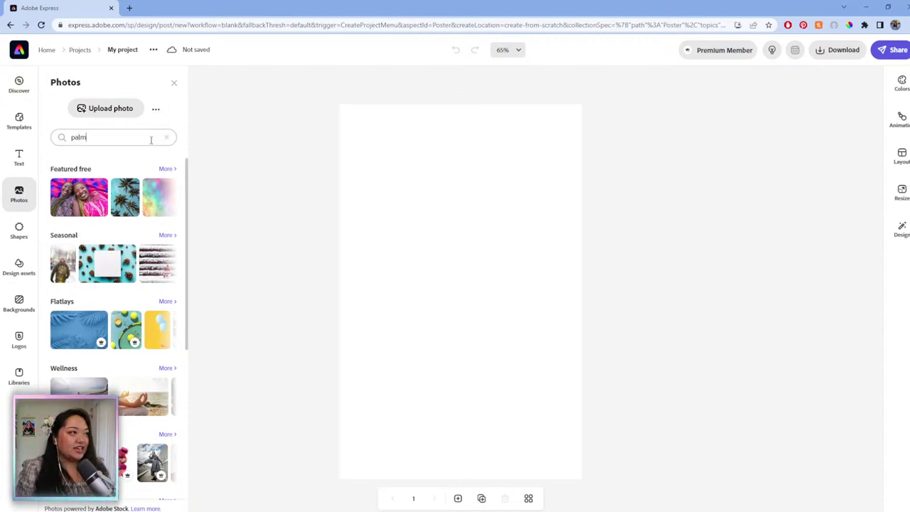
{"action": "type", "text": " leaves"}
{"action": "key", "text": "Return"}
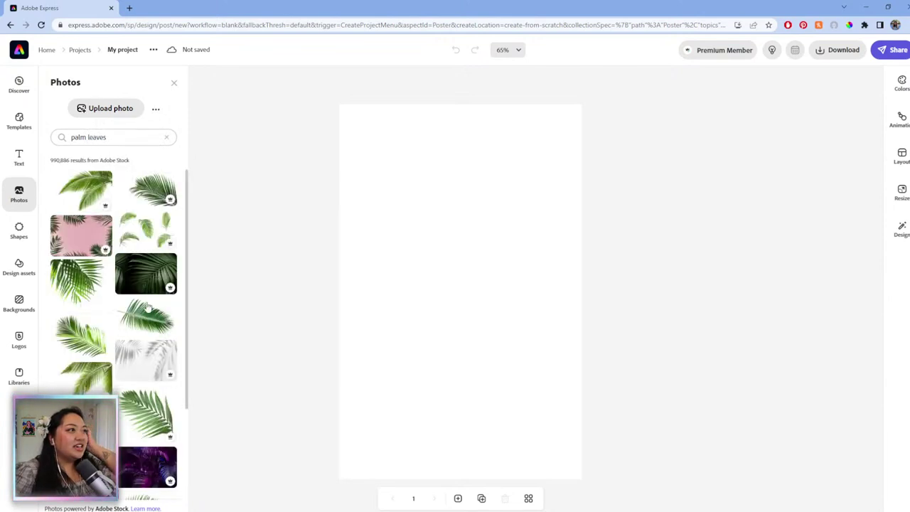
{"action": "scroll", "coordinate": [125, 261], "scroll_direction": "down", "scroll_amount": 3}
{"action": "scroll", "coordinate": [125, 261], "scroll_direction": "down", "scroll_amount": 5}
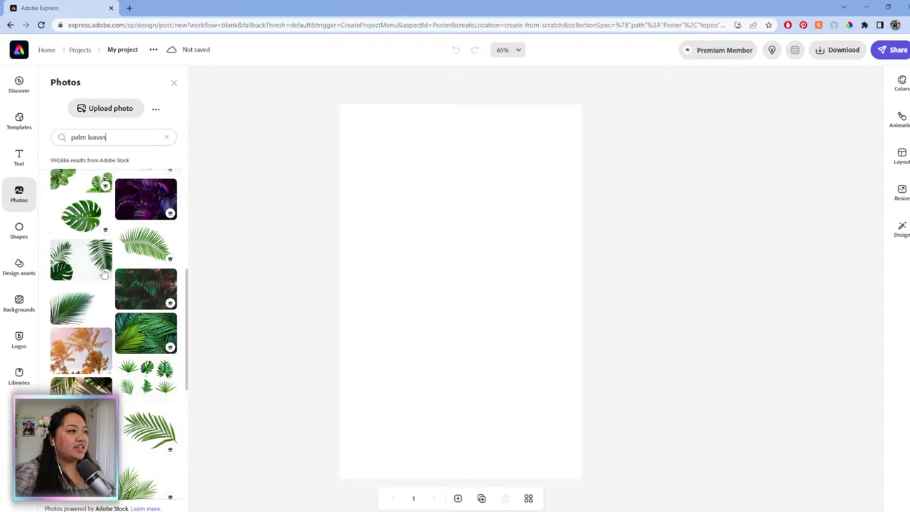
{"action": "scroll", "coordinate": [102, 343], "scroll_direction": "down", "scroll_amount": 2}
{"action": "scroll", "coordinate": [101, 343], "scroll_direction": "down", "scroll_amount": 4}
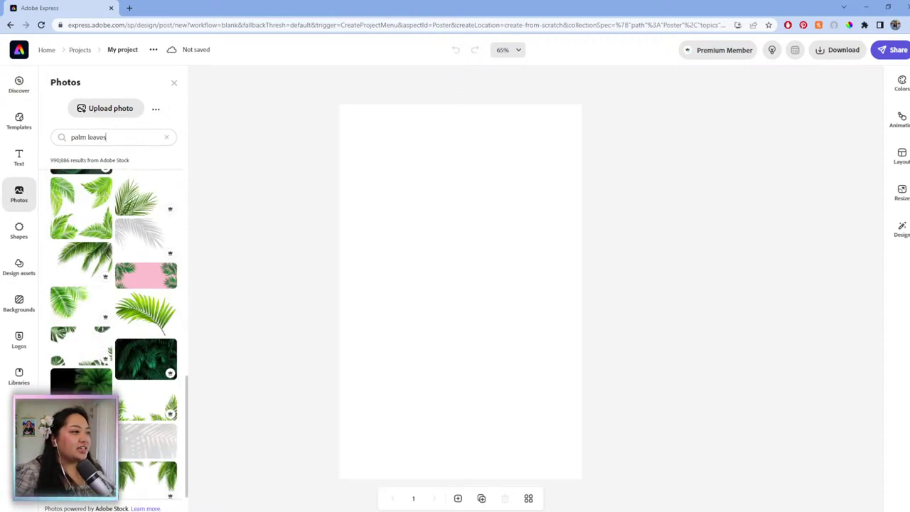
{"action": "left_click", "coordinate": [155, 366]}
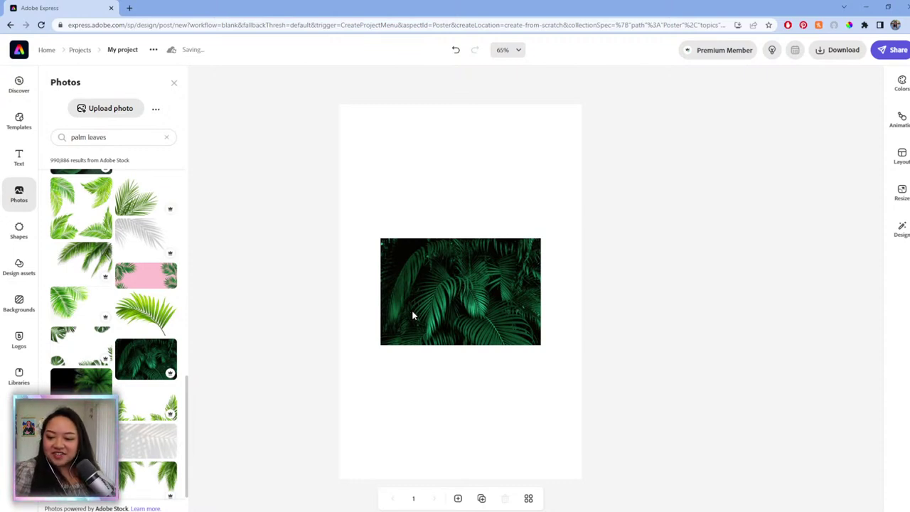
- Add the palm leaves photo to the background and reposition it so the large fronds sit near the poster's centre
{"action": "left_click", "coordinate": [412, 315]}
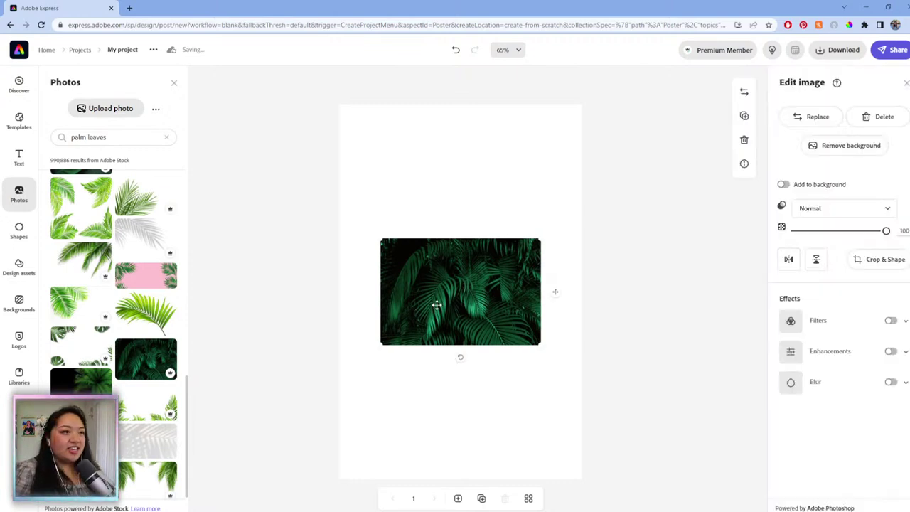
{"action": "mouse_move", "coordinate": [471, 277]}
{"action": "left_mouse_down"}
{"action": "mouse_move", "coordinate": [467, 252]}
{"action": "mouse_move", "coordinate": [461, 263]}
{"action": "left_mouse_up"}
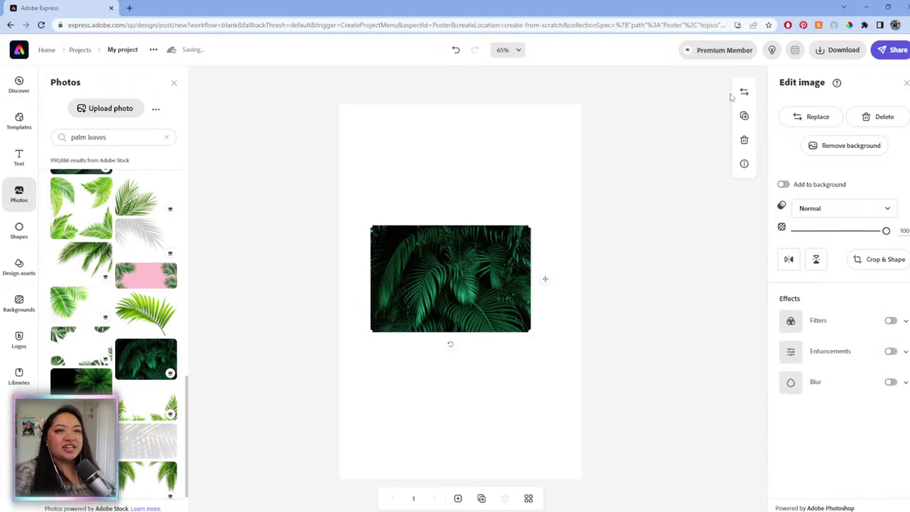
{"action": "left_click", "coordinate": [783, 185]}
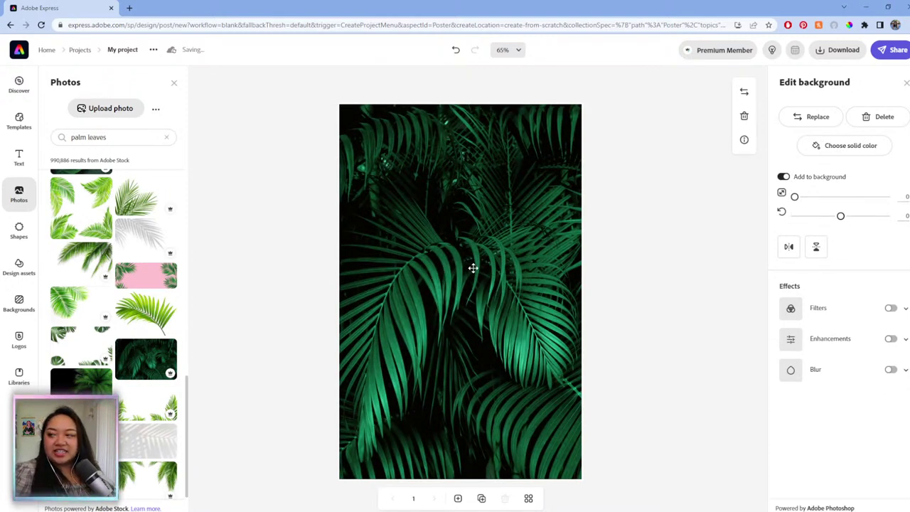
{"action": "left_click_drag", "start_coordinate": [480, 271], "coordinate": [461, 271]}
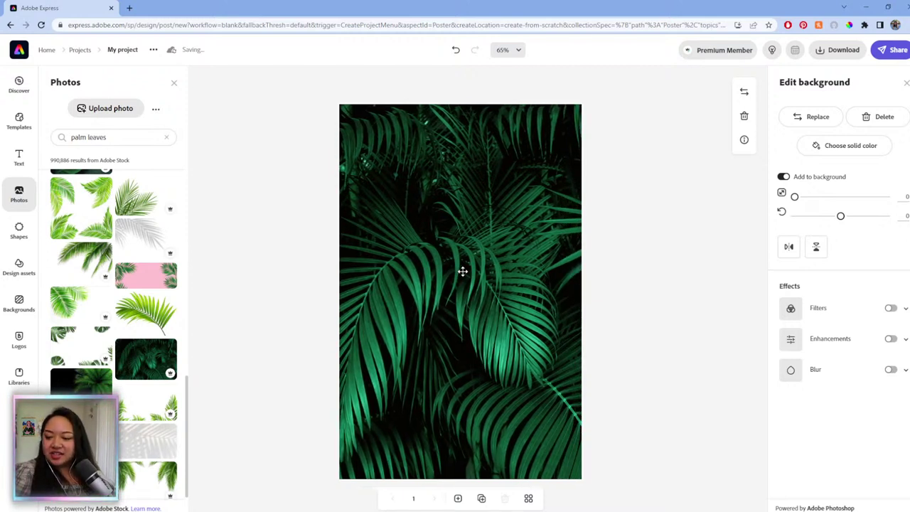
{"action": "mouse_move", "coordinate": [465, 271]}
{"action": "left_mouse_down"}
{"action": "mouse_move", "coordinate": [475, 272]}
{"action": "mouse_move", "coordinate": [467, 280]}
{"action": "mouse_move", "coordinate": [474, 275]}
{"action": "left_mouse_up"}
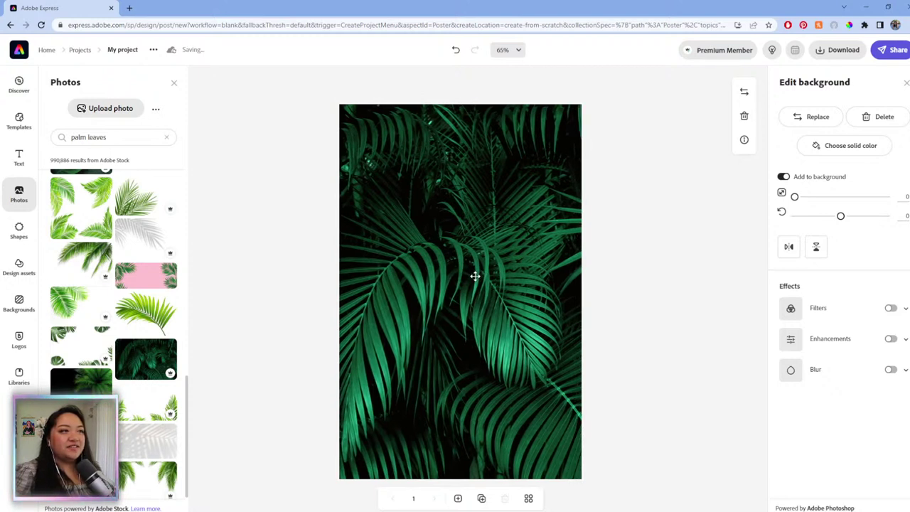
{"action": "left_click", "coordinate": [622, 221]}
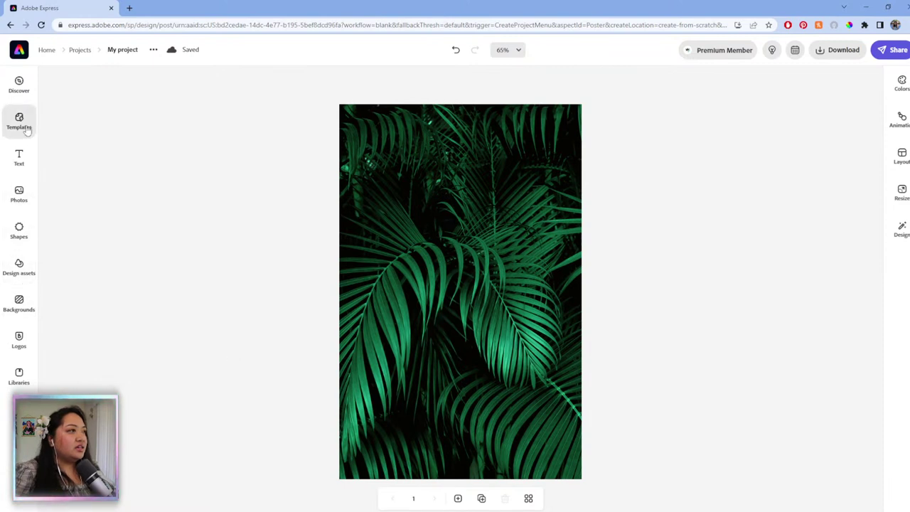
- Search the backgrounds library for "gradient"
{"action": "left_click", "coordinate": [19, 304]}
{"action": "left_click", "coordinate": [134, 141]}
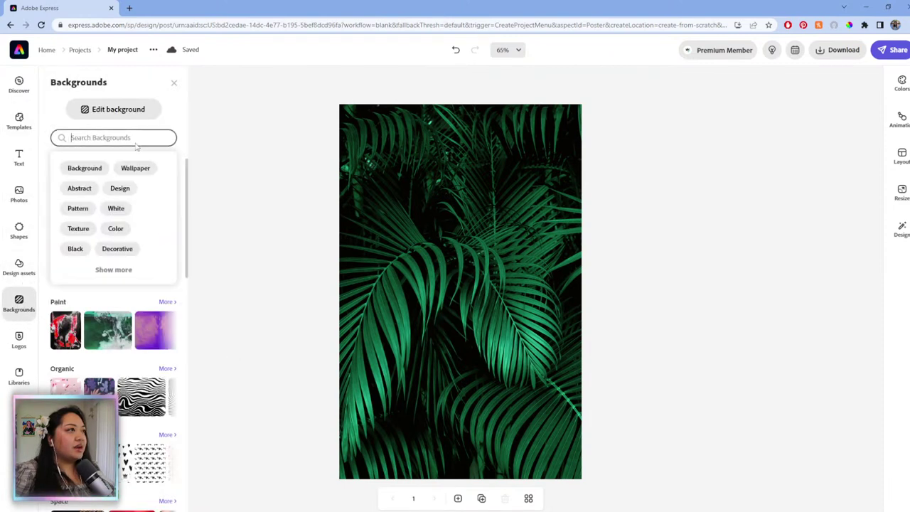
{"action": "type", "text": "gradient"}
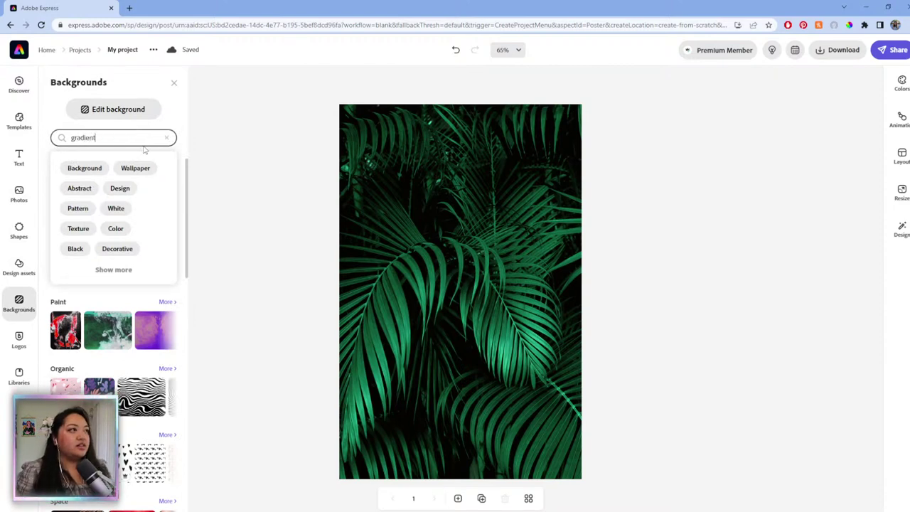
{"action": "key", "text": "Return"}
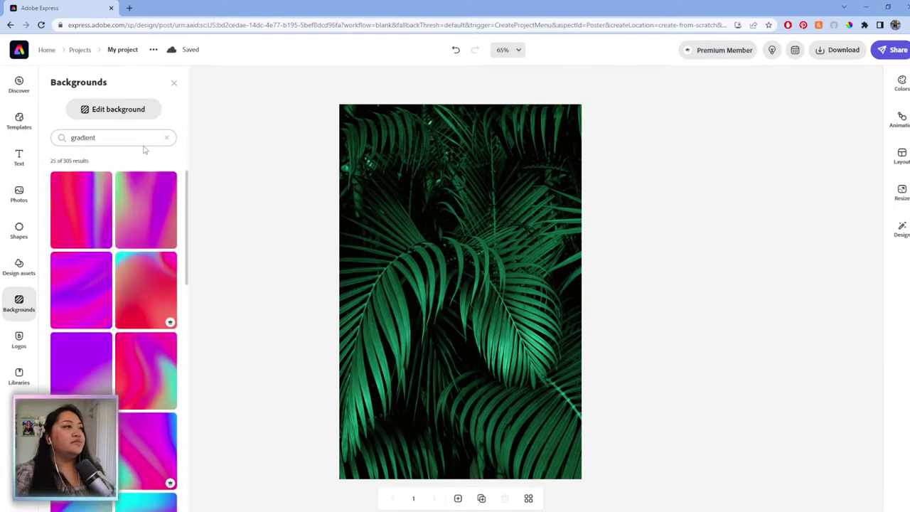
- Add the blurred pink, cream and purple gradient with a dark blue corner to the poster as an image
{"action": "scroll", "coordinate": [148, 300], "scroll_direction": "down", "scroll_amount": 3}
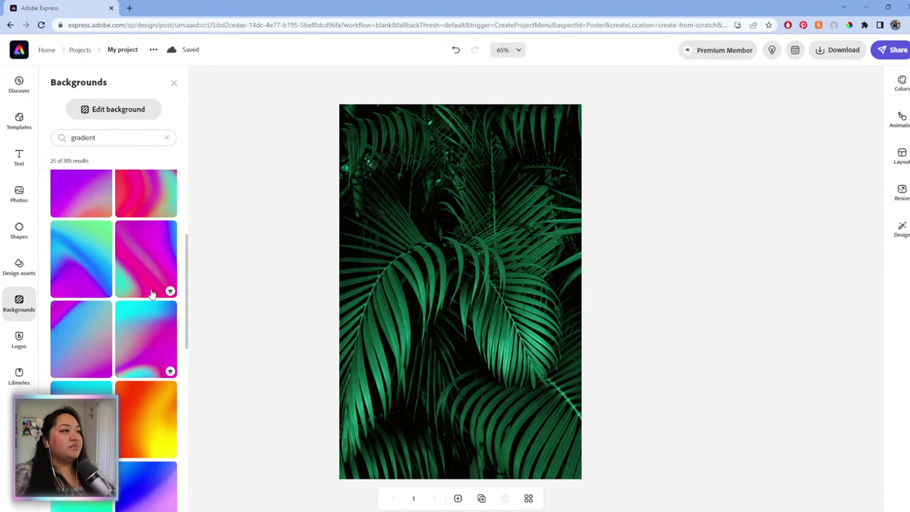
{"action": "scroll", "coordinate": [163, 251], "scroll_direction": "down", "scroll_amount": 5}
{"action": "scroll", "coordinate": [121, 269], "scroll_direction": "down", "scroll_amount": 10}
{"action": "scroll", "coordinate": [121, 268], "scroll_direction": "down", "scroll_amount": 10}
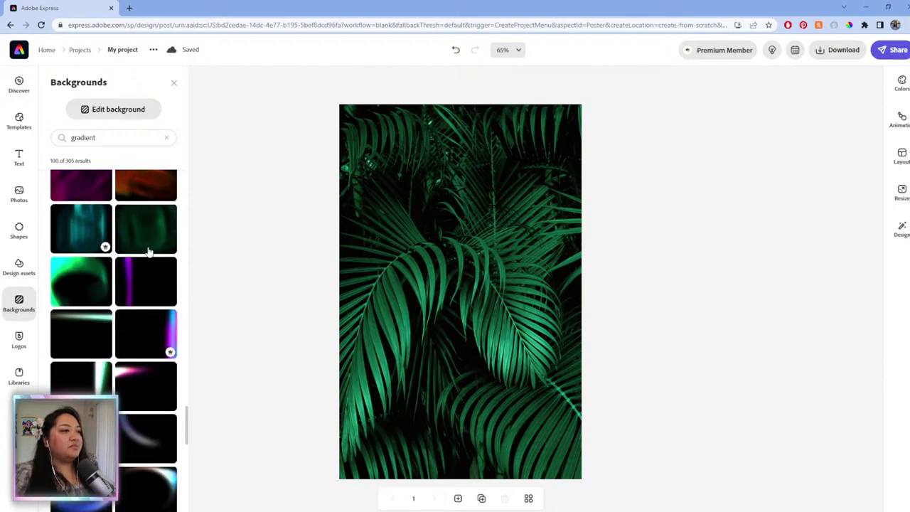
{"action": "scroll", "coordinate": [148, 252], "scroll_direction": "down", "scroll_amount": 12}
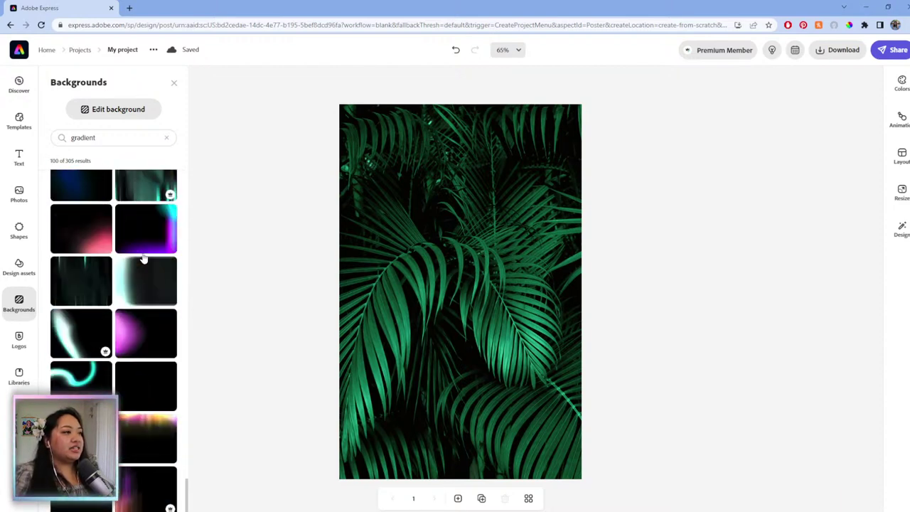
{"action": "scroll", "coordinate": [132, 260], "scroll_direction": "down", "scroll_amount": 10}
{"action": "scroll", "coordinate": [133, 260], "scroll_direction": "down", "scroll_amount": 10}
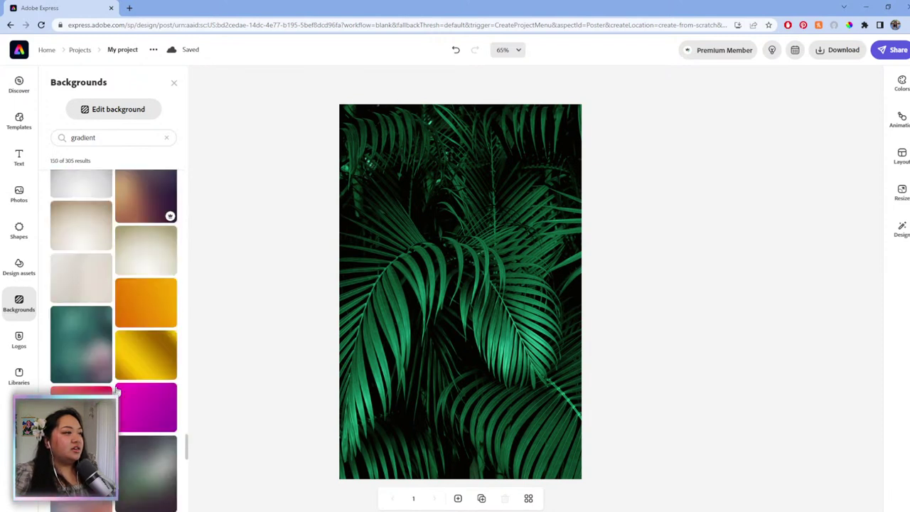
{"action": "scroll", "coordinate": [121, 321], "scroll_direction": "down", "scroll_amount": 3}
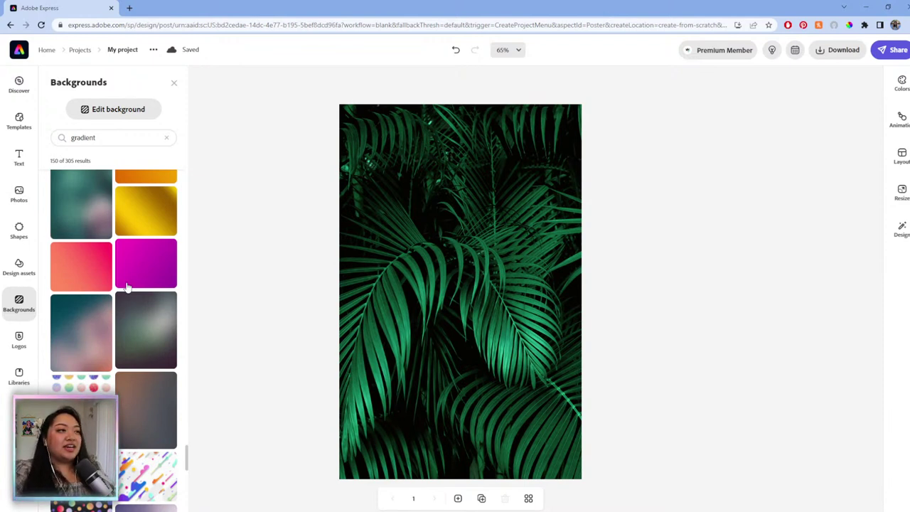
{"action": "scroll", "coordinate": [141, 316], "scroll_direction": "up", "scroll_amount": 10}
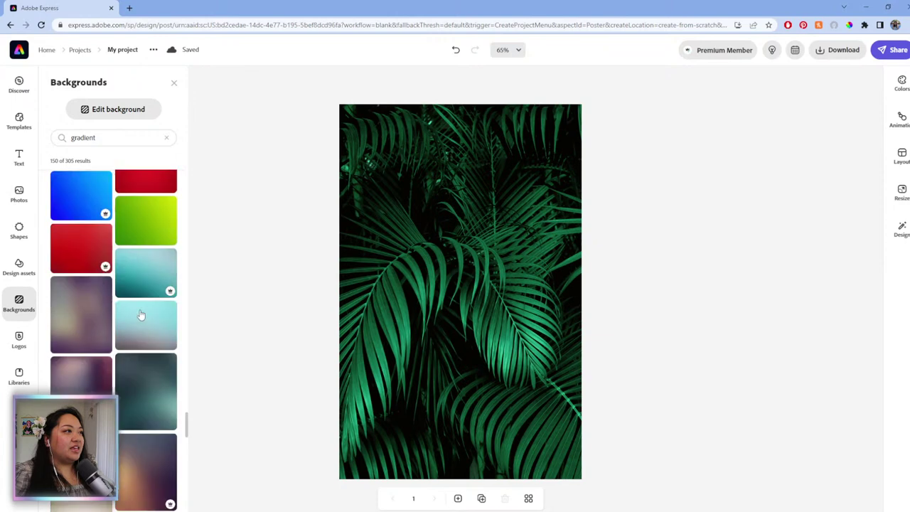
{"action": "scroll", "coordinate": [140, 316], "scroll_direction": "up", "scroll_amount": 3}
{"action": "scroll", "coordinate": [107, 320], "scroll_direction": "down", "scroll_amount": 8}
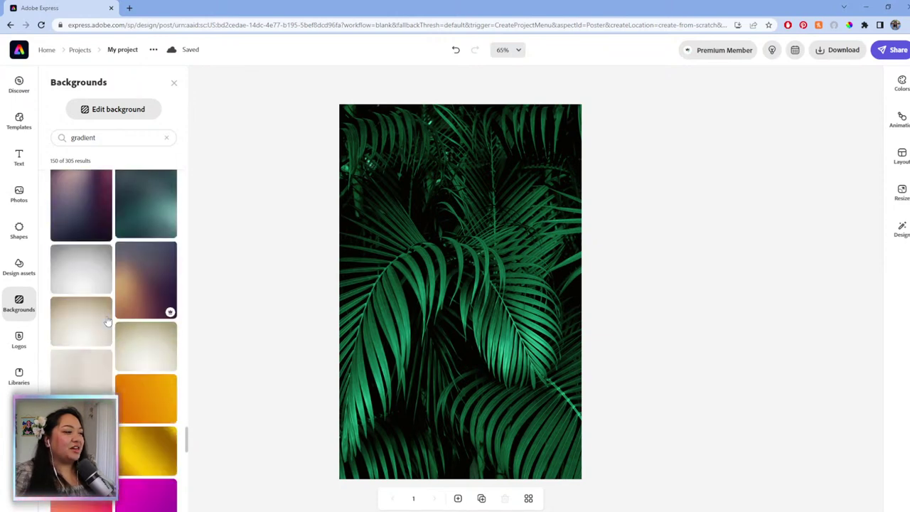
{"action": "scroll", "coordinate": [107, 320], "scroll_direction": "down", "scroll_amount": 5}
{"action": "scroll", "coordinate": [90, 325], "scroll_direction": "down", "scroll_amount": 6}
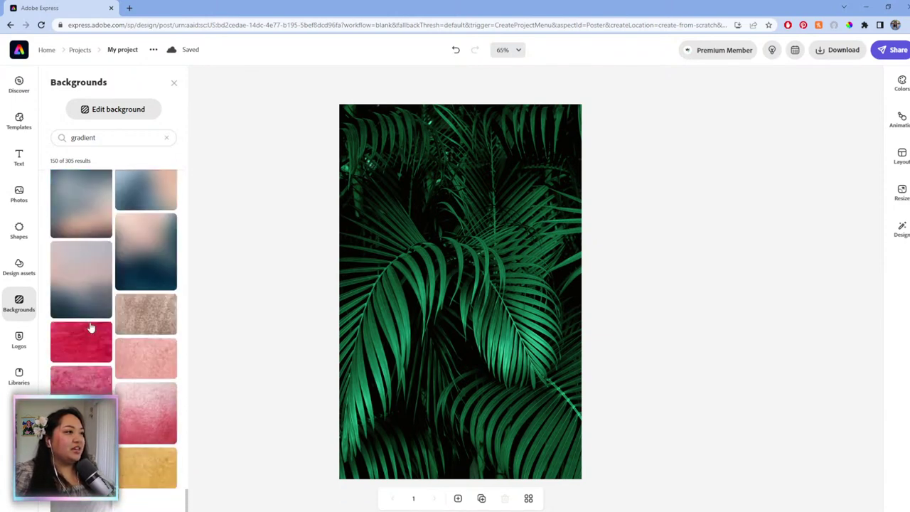
{"action": "scroll", "coordinate": [90, 324], "scroll_direction": "down", "scroll_amount": 12}
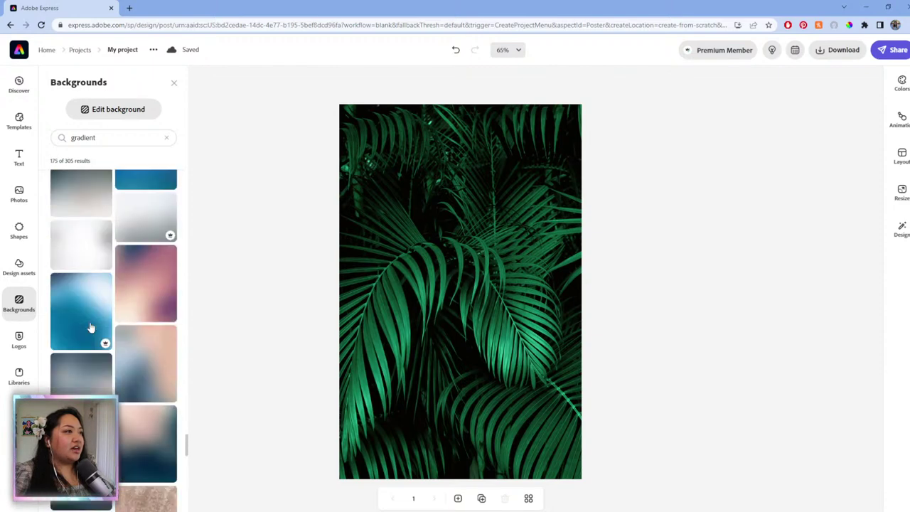
{"action": "left_click", "coordinate": [138, 320]}
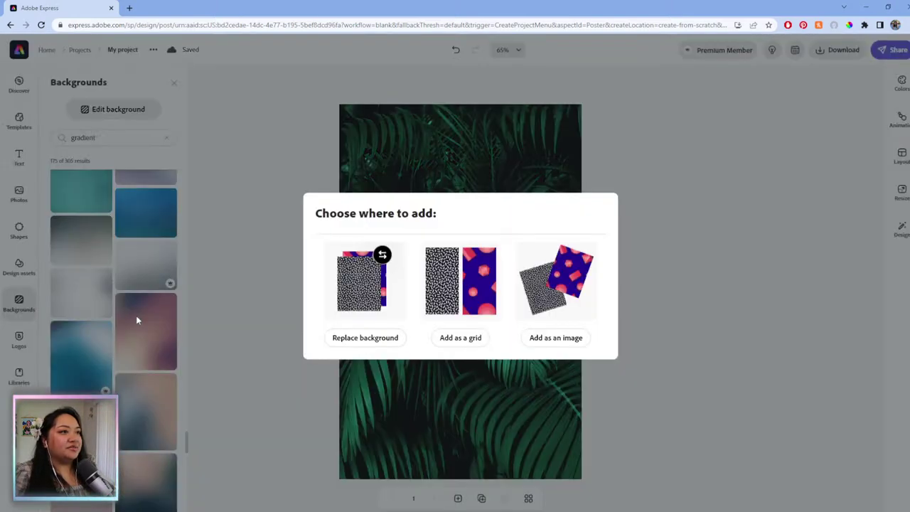
{"action": "left_click", "coordinate": [582, 338]}
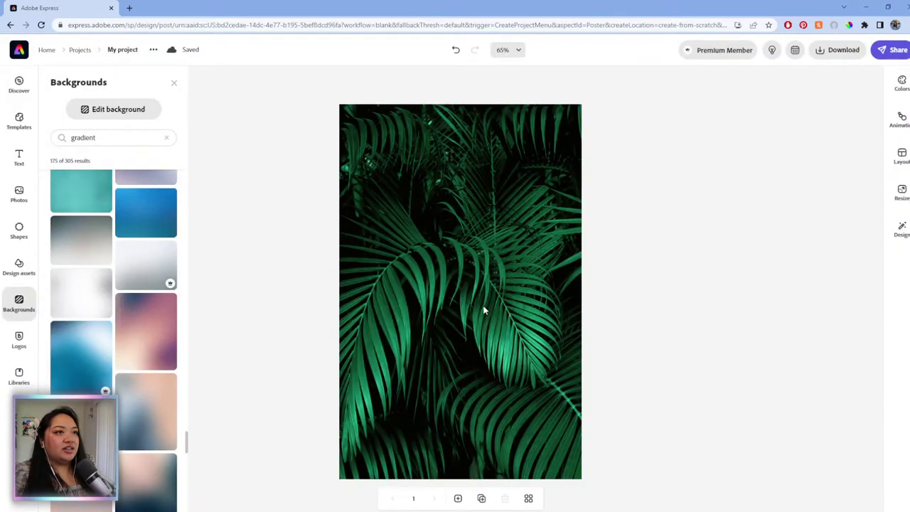
- Enlarge and reposition the gradient image until it covers the entire poster over the palm leaves
{"action": "left_click_drag", "start_coordinate": [504, 116], "coordinate": [611, 131]}
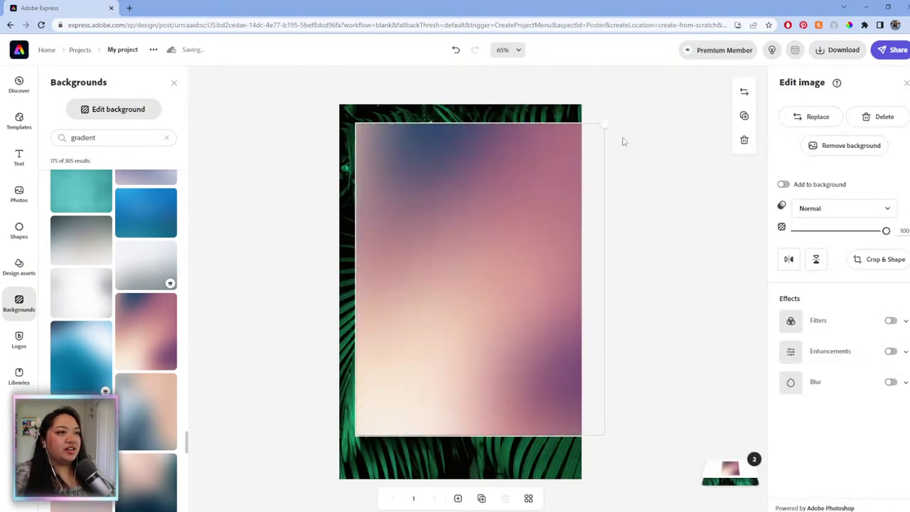
{"action": "left_click_drag", "start_coordinate": [421, 305], "coordinate": [351, 354]}
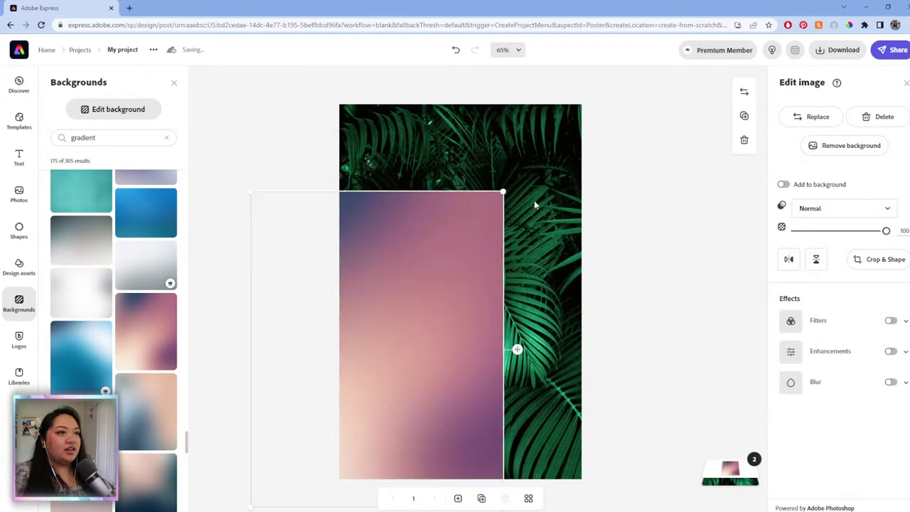
{"action": "left_click_drag", "start_coordinate": [526, 191], "coordinate": [652, 90]}
{"action": "left_click_drag", "start_coordinate": [488, 244], "coordinate": [510, 267]}
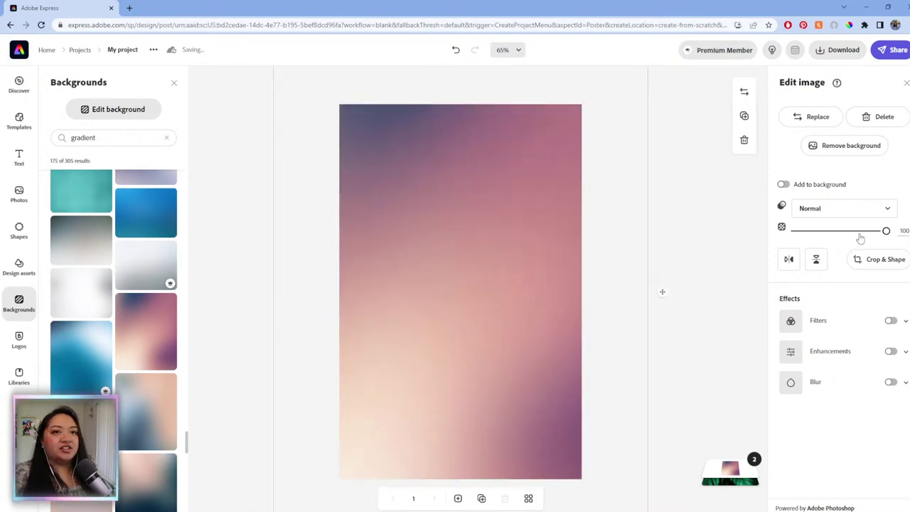
- Set the gradient overlay's opacity to 38 and apply the Duotone filter in blue and yellow
{"action": "left_click_drag", "start_coordinate": [885, 231], "coordinate": [829, 232]}
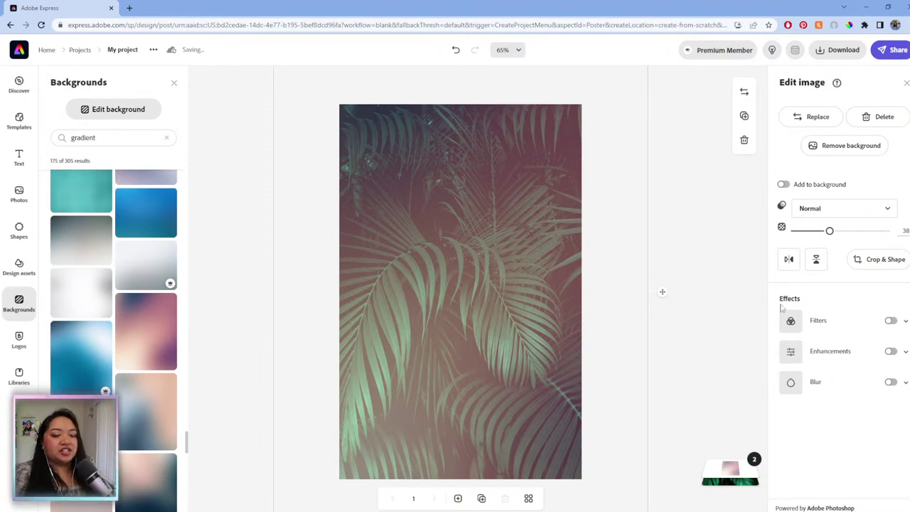
{"action": "left_click", "coordinate": [891, 320]}
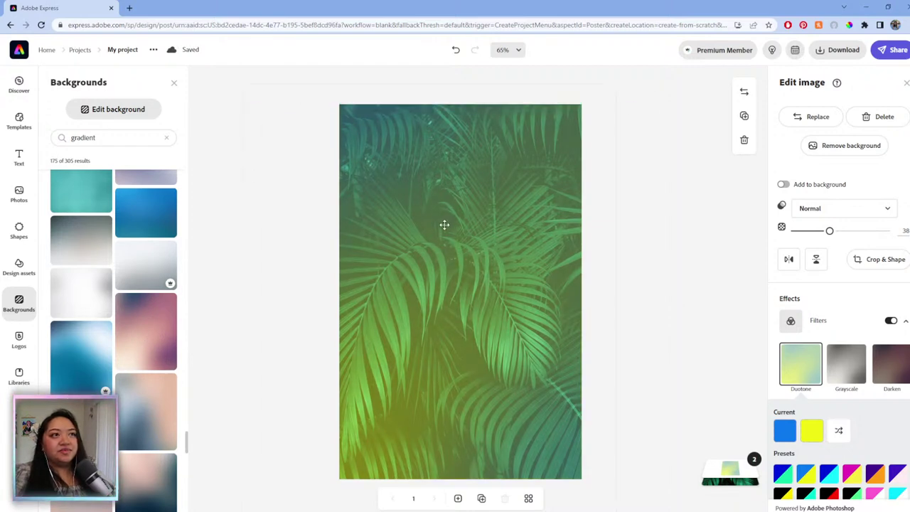
- Browse the gradient background results for other images that could serve as a colour overlay
{"action": "scroll", "coordinate": [128, 255], "scroll_direction": "down", "scroll_amount": 10}
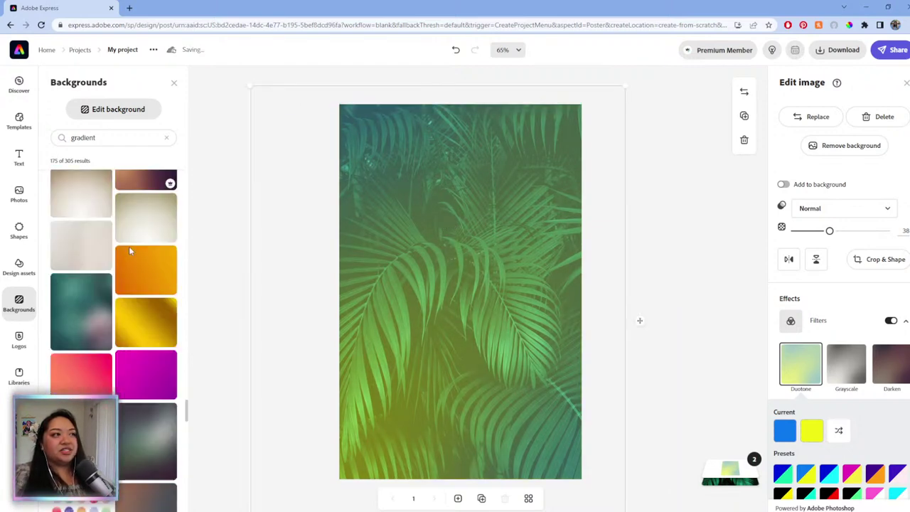
{"action": "scroll", "coordinate": [128, 249], "scroll_direction": "down", "scroll_amount": 15}
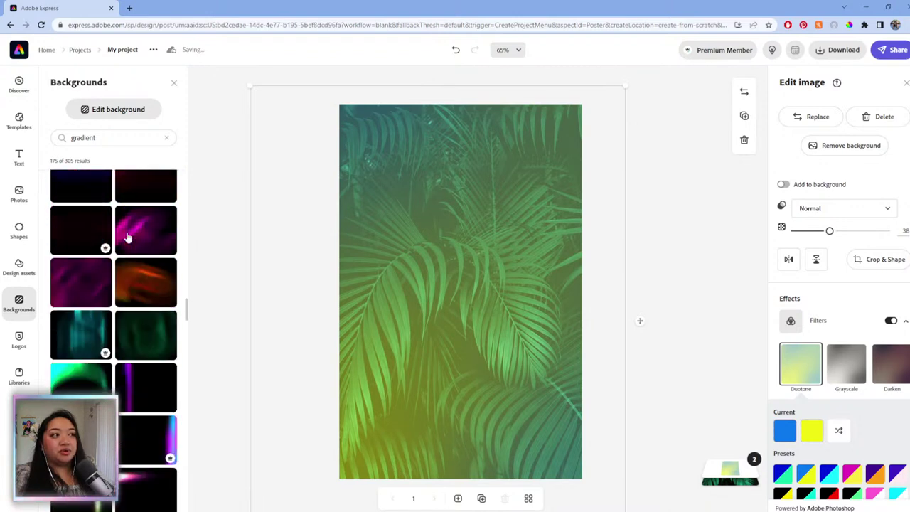
{"action": "scroll", "coordinate": [128, 228], "scroll_direction": "down", "scroll_amount": 15}
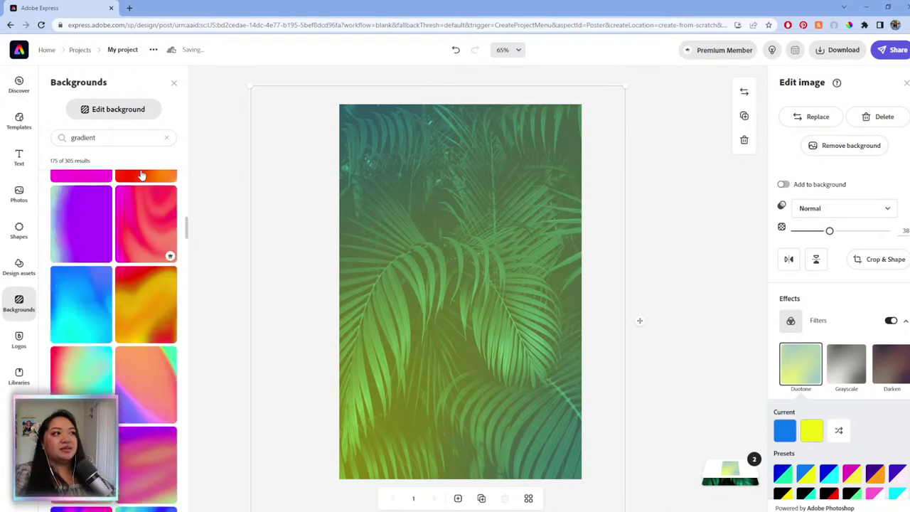
{"action": "scroll", "coordinate": [119, 199], "scroll_direction": "down", "scroll_amount": 15}
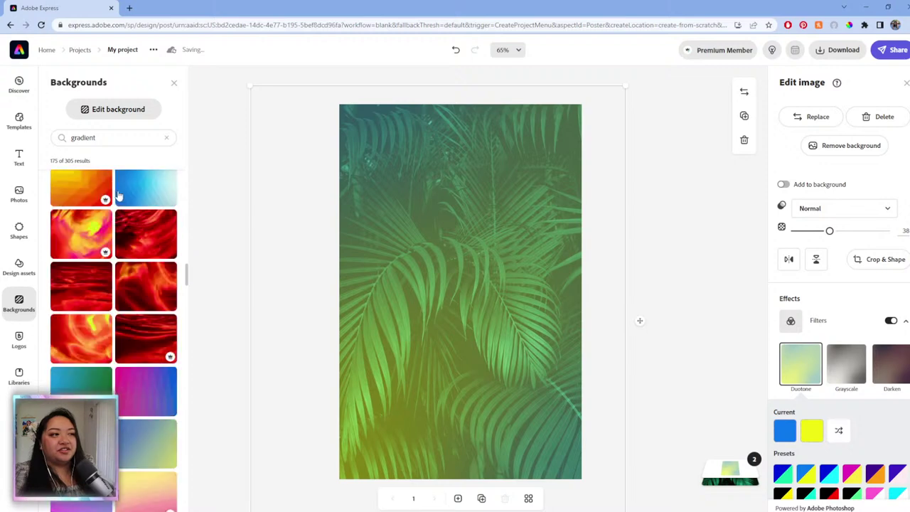
{"action": "scroll", "coordinate": [119, 186], "scroll_direction": "down", "scroll_amount": 15}
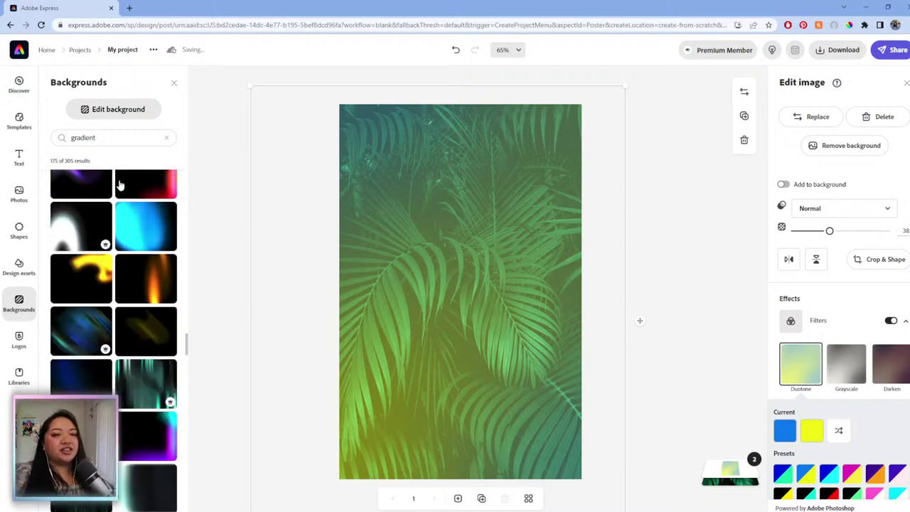
{"action": "scroll", "coordinate": [105, 201], "scroll_direction": "down", "scroll_amount": 10}
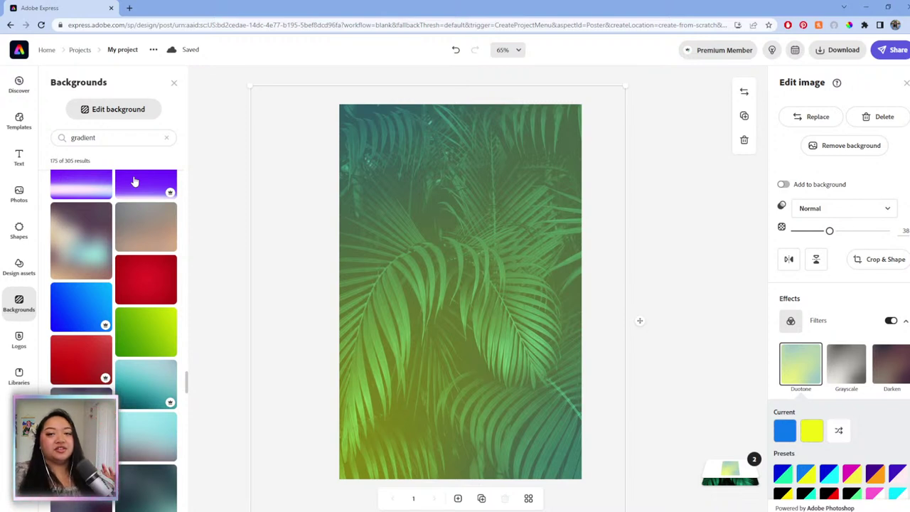
{"action": "scroll", "coordinate": [134, 183], "scroll_direction": "down", "scroll_amount": 5}
{"action": "scroll", "coordinate": [133, 183], "scroll_direction": "up", "scroll_amount": 2}
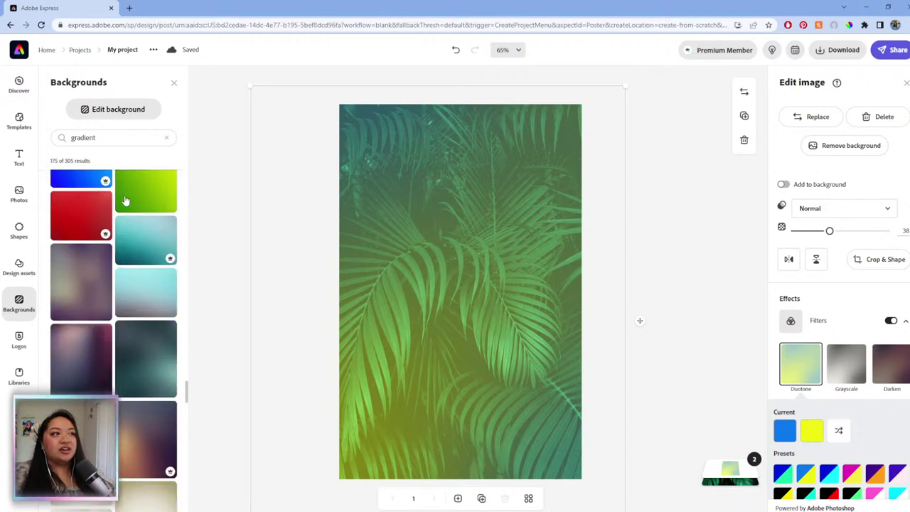
- Change the overlay's Duotone colours to a darker blue for the shadows and pale yellow #FDFC84 for the highlights
{"action": "left_click", "coordinate": [785, 431]}
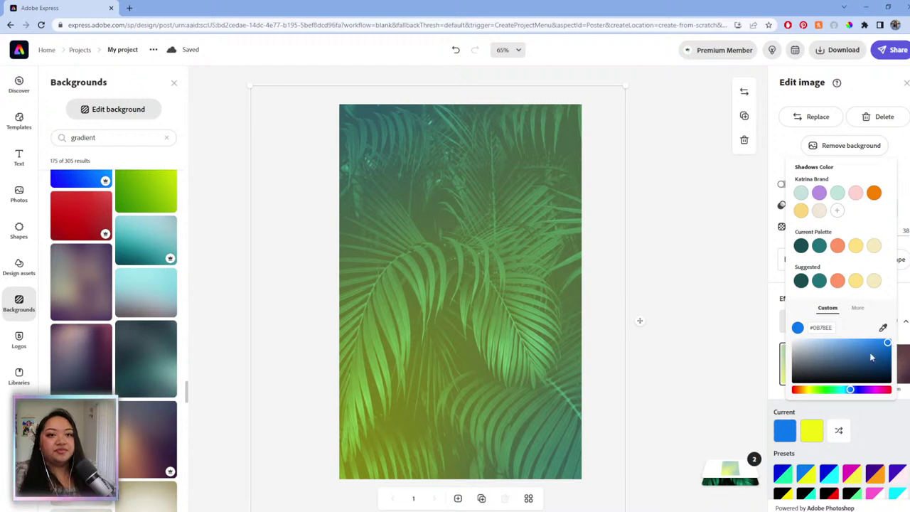
{"action": "left_click_drag", "start_coordinate": [887, 344], "coordinate": [837, 347]}
{"action": "left_click", "coordinate": [811, 430]}
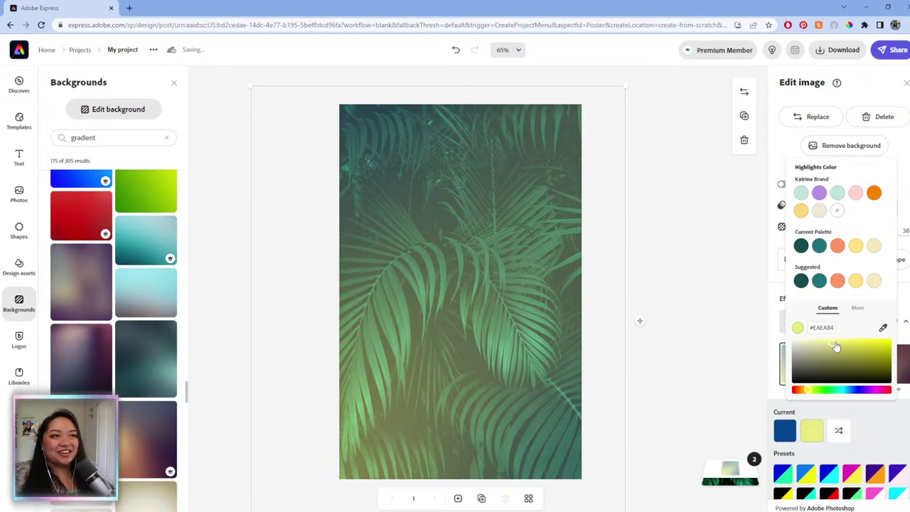
{"action": "left_click_drag", "start_coordinate": [839, 346], "coordinate": [840, 343]}
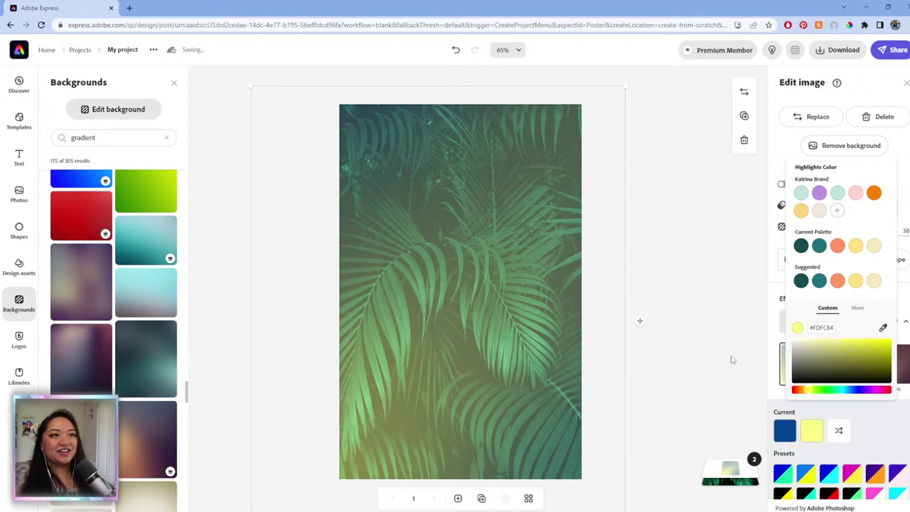
{"action": "left_click", "coordinate": [677, 310]}
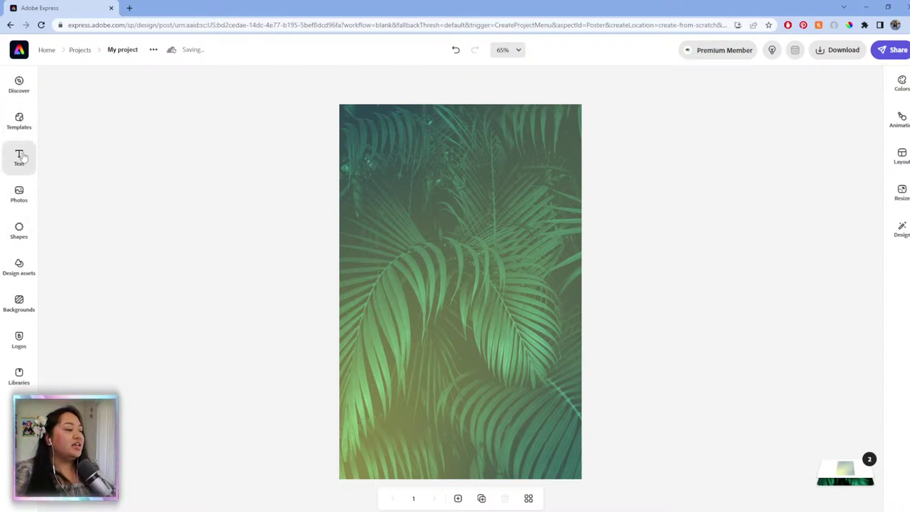
- Add the arch from the basic shapes, enlarge it to about three quarters of the poster's width and centre it horizontally
{"action": "left_click", "coordinate": [20, 231]}
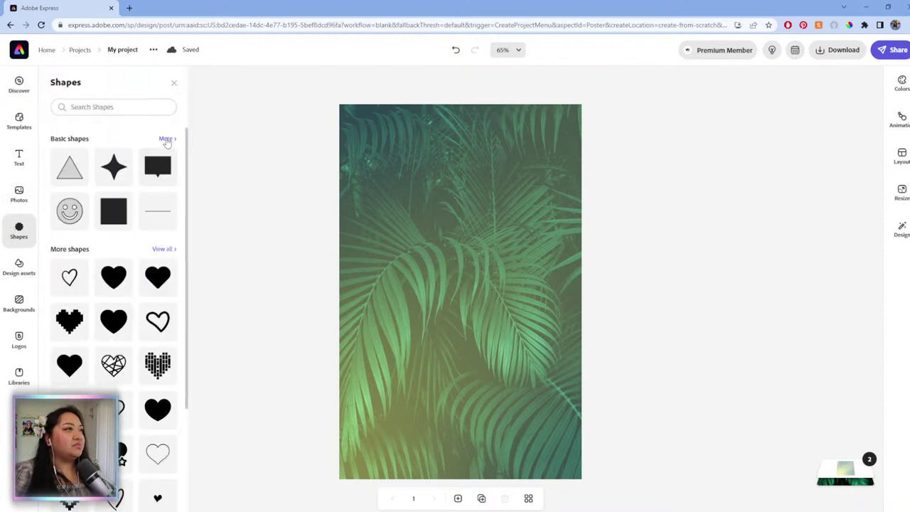
{"action": "left_click", "coordinate": [165, 140]}
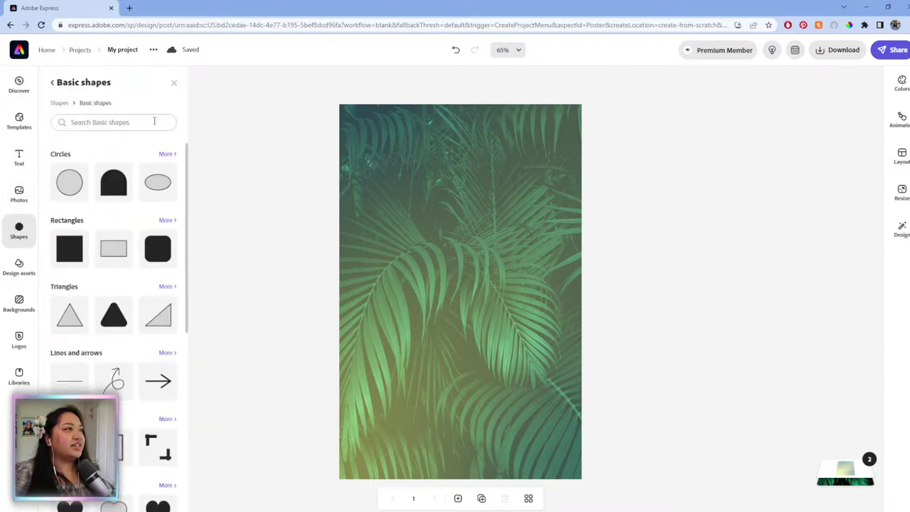
{"action": "left_click", "coordinate": [110, 186]}
{"action": "left_click", "coordinate": [464, 436]}
{"action": "left_click_drag", "start_coordinate": [462, 433], "coordinate": [405, 389]}
{"action": "left_click_drag", "start_coordinate": [460, 329], "coordinate": [540, 250]}
{"action": "left_click_drag", "start_coordinate": [414, 358], "coordinate": [427, 338]}
{"action": "left_click_drag", "start_coordinate": [461, 234], "coordinate": [460, 177]}
{"action": "left_click_drag", "start_coordinate": [436, 222], "coordinate": [418, 269]}
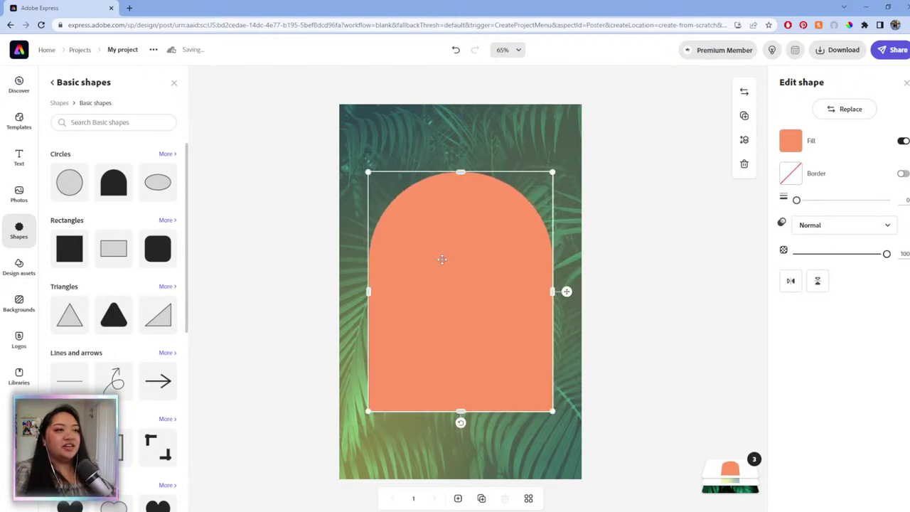
{"action": "left_click", "coordinate": [668, 200]}
- Turn the arch into an outline with no fill and a white border of thickness 5
{"action": "left_click", "coordinate": [434, 285]}
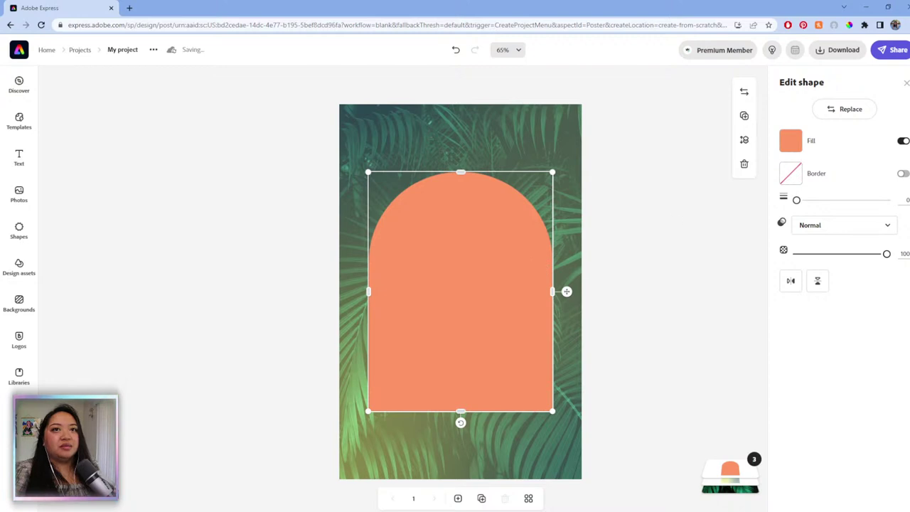
{"action": "left_click", "coordinate": [903, 175]}
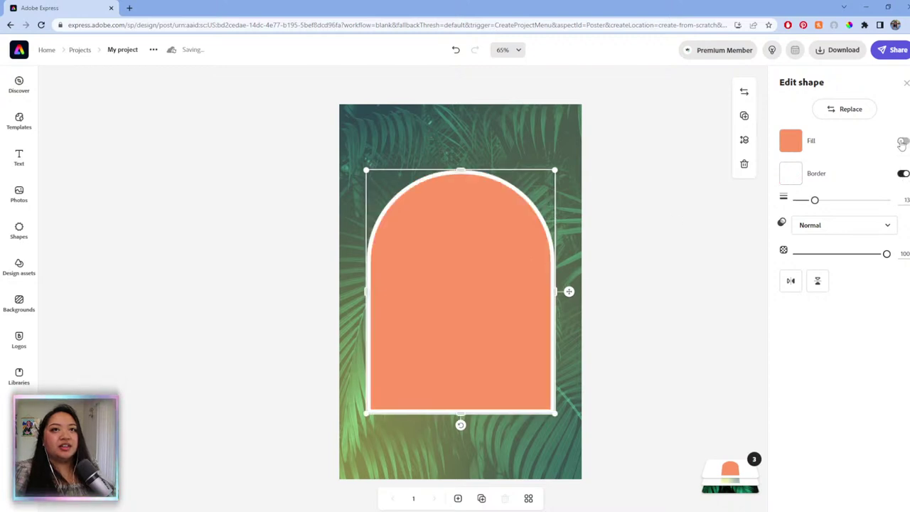
{"action": "left_click", "coordinate": [903, 141]}
{"action": "left_click_drag", "start_coordinate": [810, 203], "coordinate": [802, 200]}
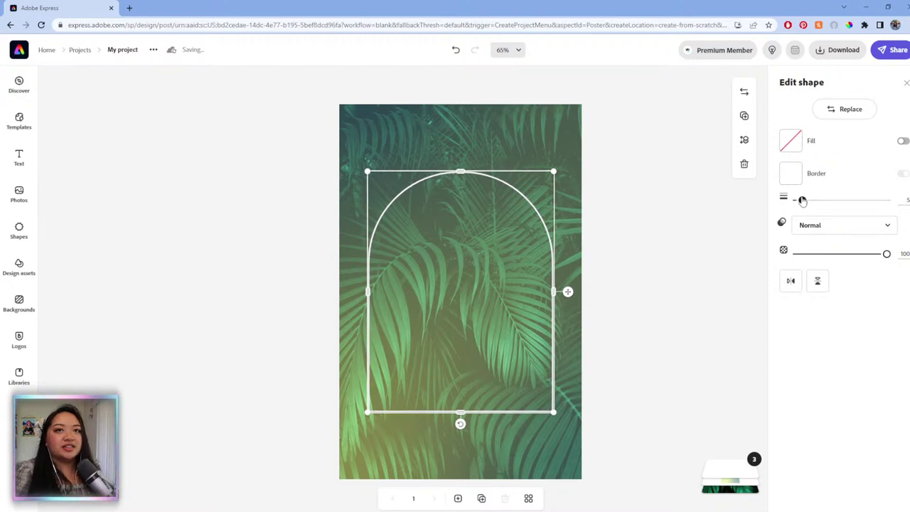
{"action": "left_click", "coordinate": [660, 227]}
{"action": "left_click", "coordinate": [495, 269]}
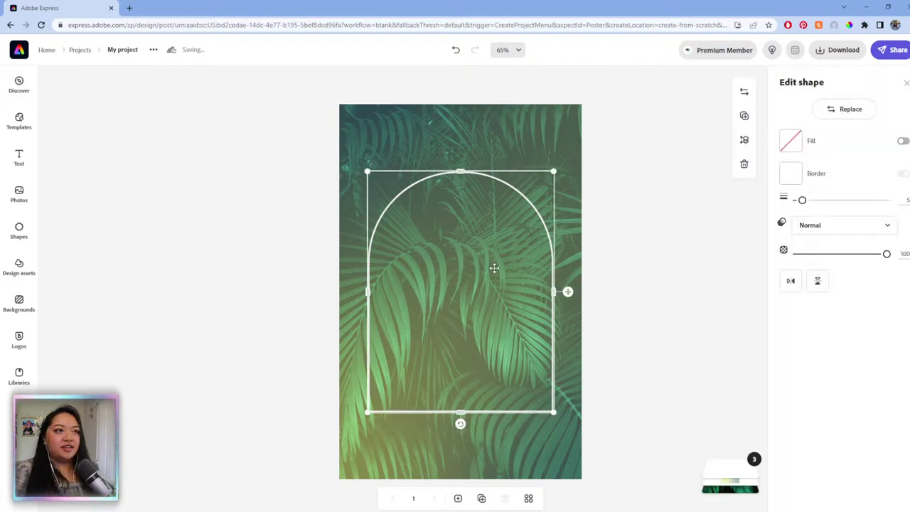
{"action": "left_click_drag", "start_coordinate": [492, 266], "coordinate": [491, 271]}
{"action": "left_click", "coordinate": [632, 215]}
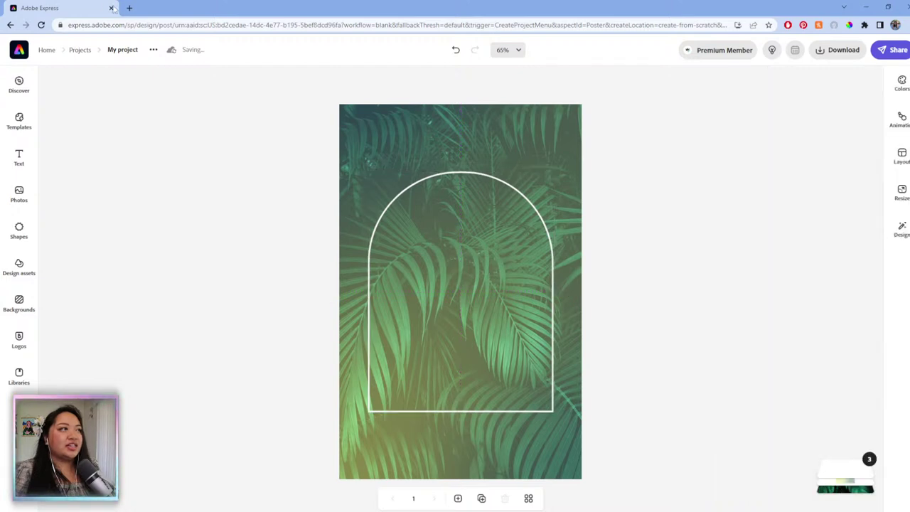
- Add a new text box and place it inside the arch outline
{"action": "left_click", "coordinate": [20, 156]}
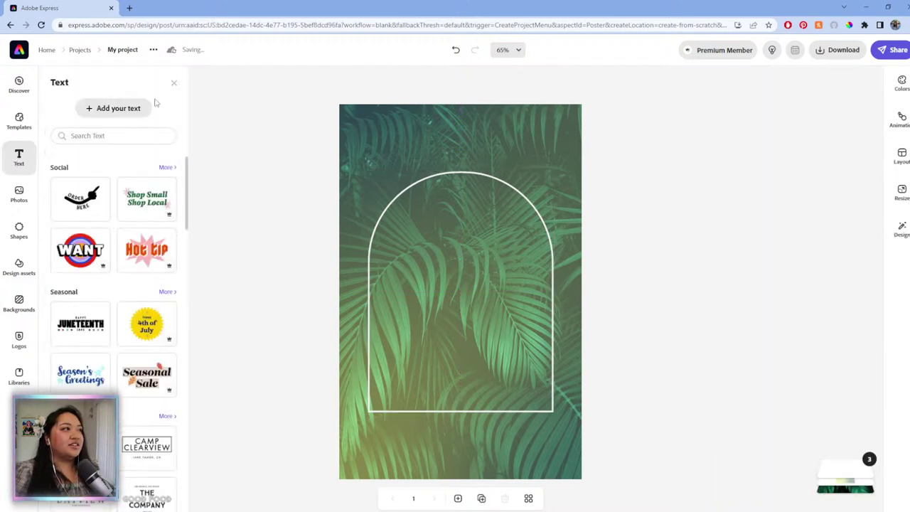
{"action": "left_click", "coordinate": [113, 108]}
{"action": "left_click_drag", "start_coordinate": [458, 409], "coordinate": [435, 265]}
- Replace the placeholder text with "Asian American and Pacific Islander Heritage Month Celebration"
{"action": "left_click", "coordinate": [852, 112]}
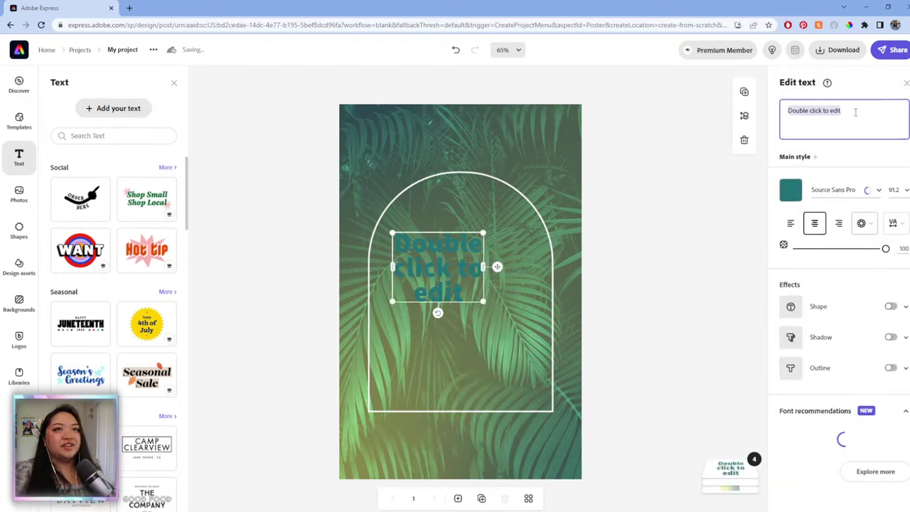
{"action": "left_click_drag", "start_coordinate": [859, 110], "coordinate": [786, 110]}
{"action": "type", "text": "ASIAN"}
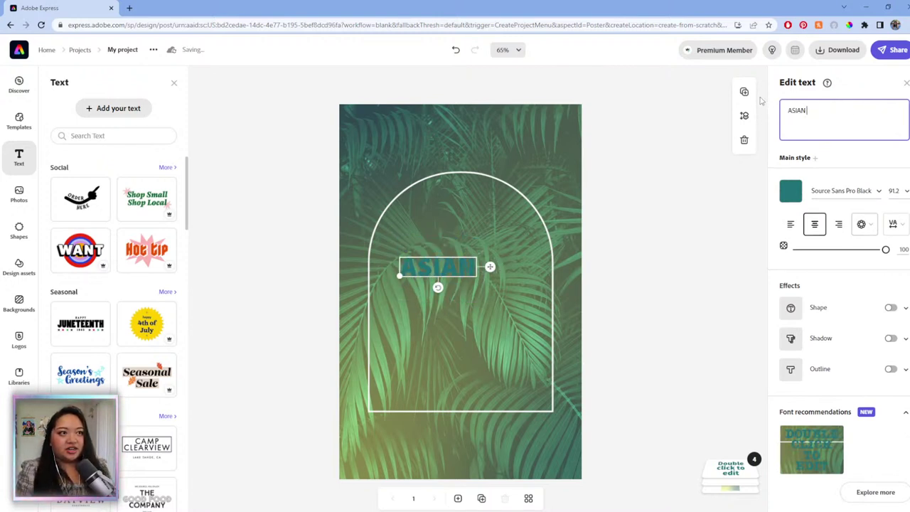
{"action": "type", "text": "AM"}
{"action": "key", "text": "BackSpace"}
{"action": "key", "text": "BackSpace"}
{"action": "key", "text": "BackSpace"}
{"action": "key", "text": "BackSpace"}
{"action": "key", "text": "BackSpace"}
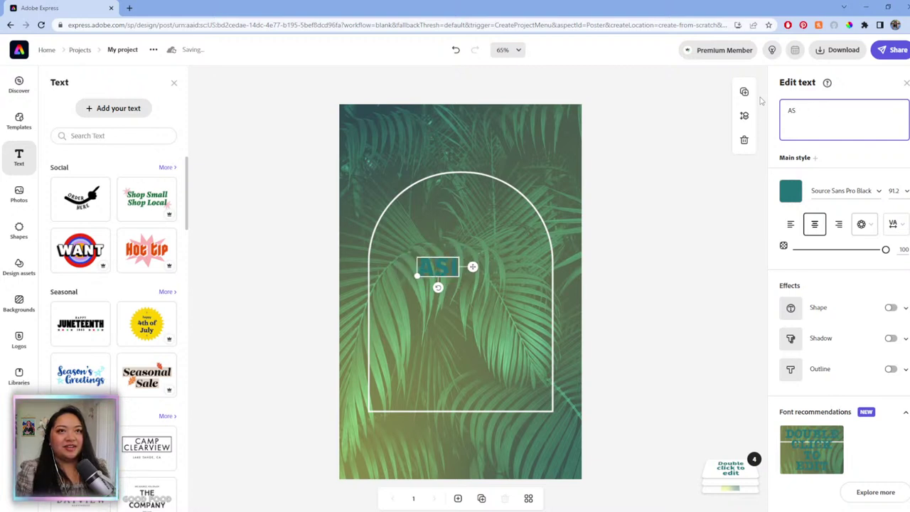
{"action": "type", "text": "sian"}
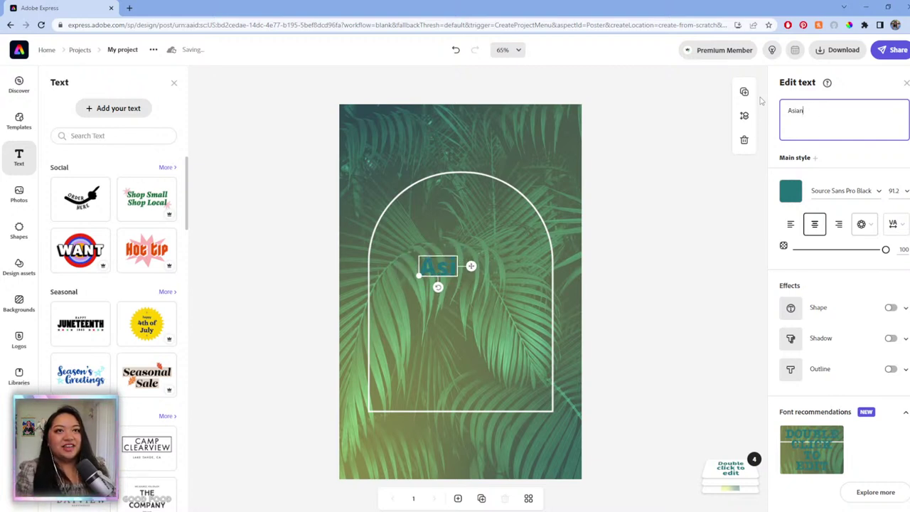
{"action": "type", "text": " American "}
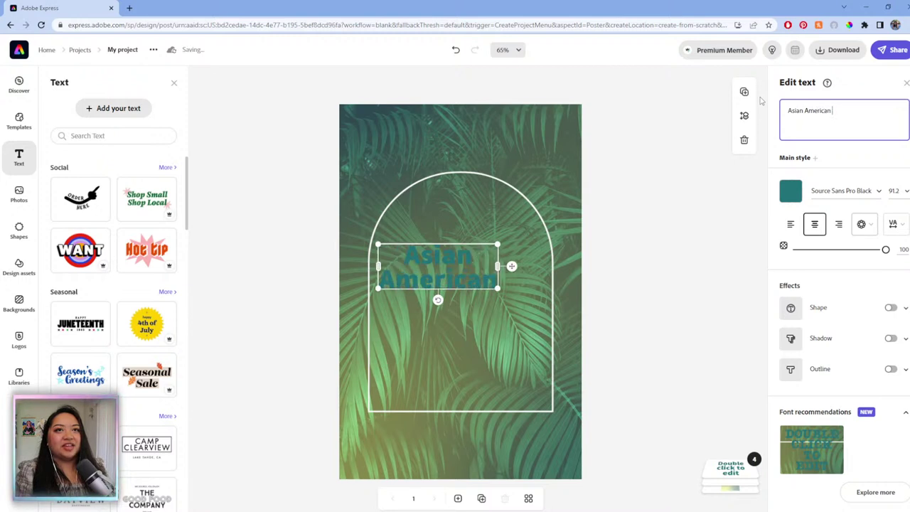
{"action": "type", "text": "and P"}
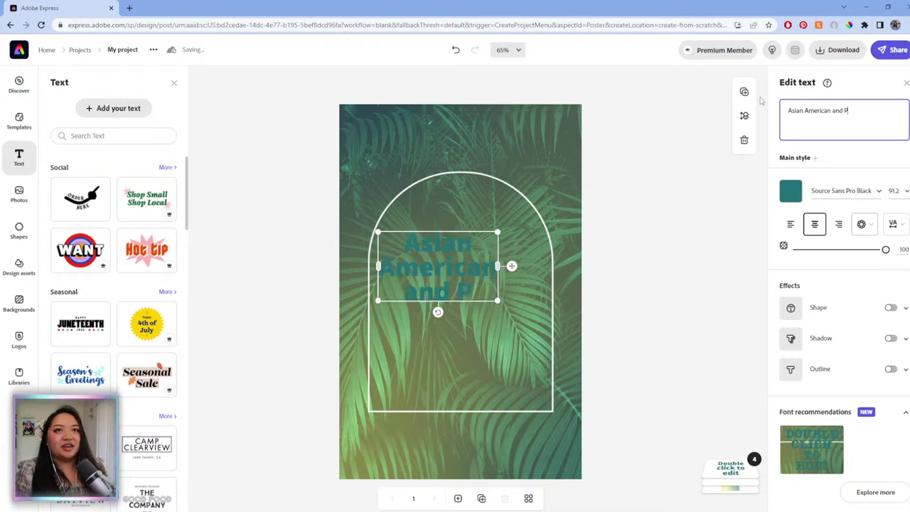
{"action": "type", "text": "acific Is"}
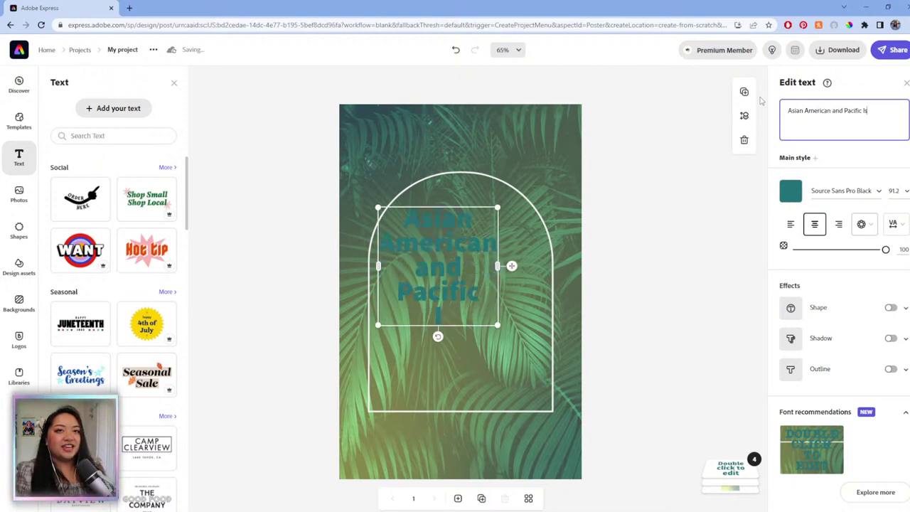
{"action": "type", "text": "lander Her"}
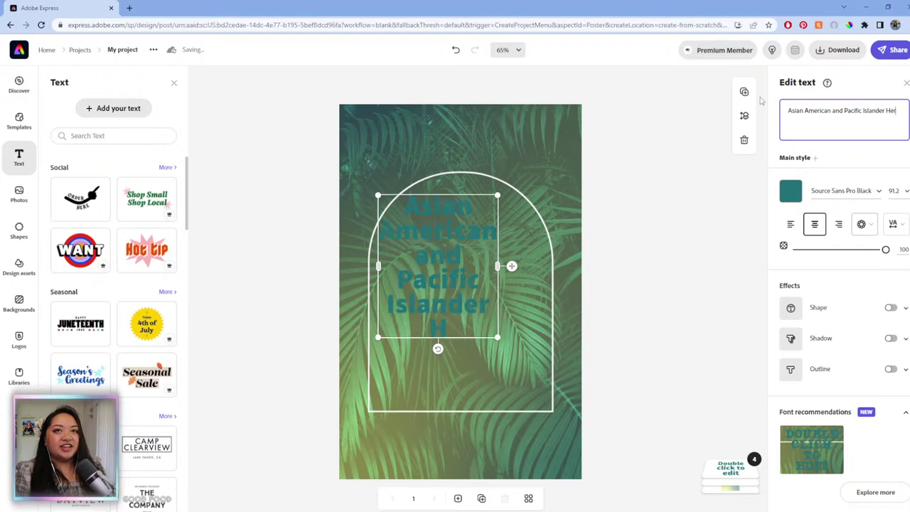
{"action": "type", "text": "itage Mon"}
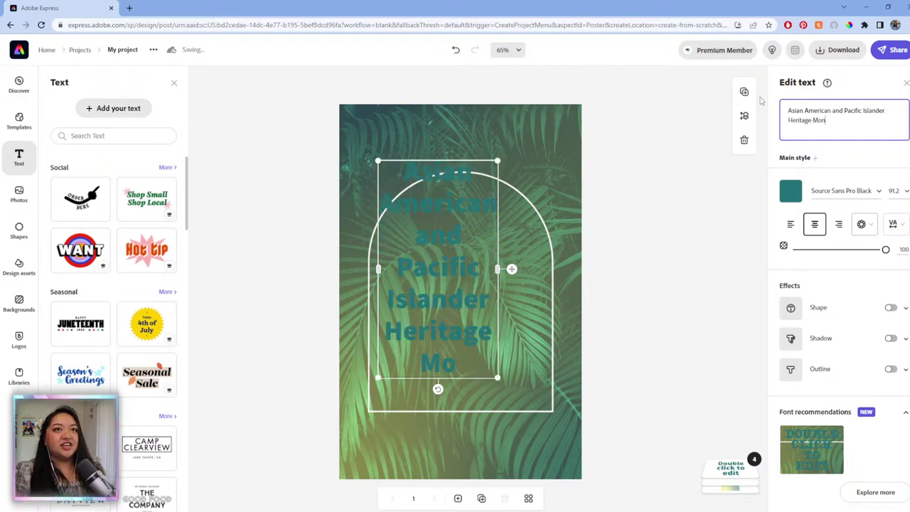
{"action": "type", "text": "th Celeb"}
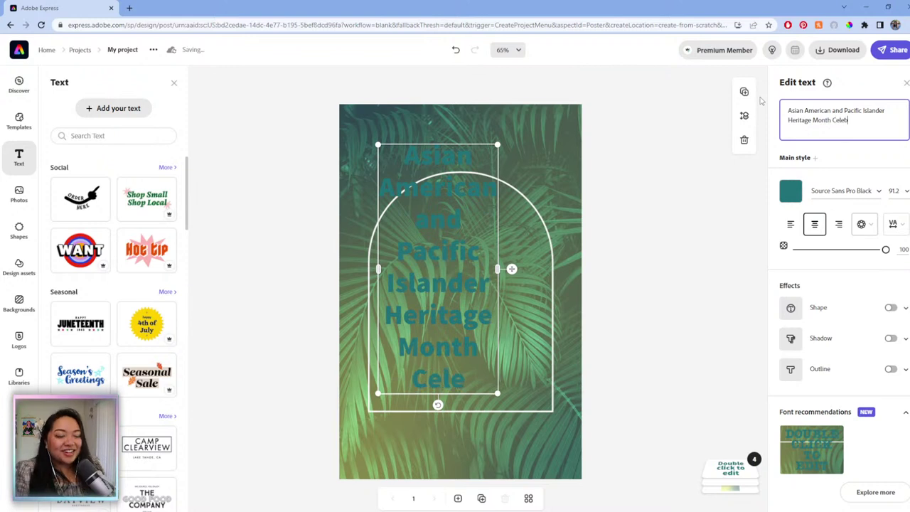
{"action": "type", "text": "ration"}
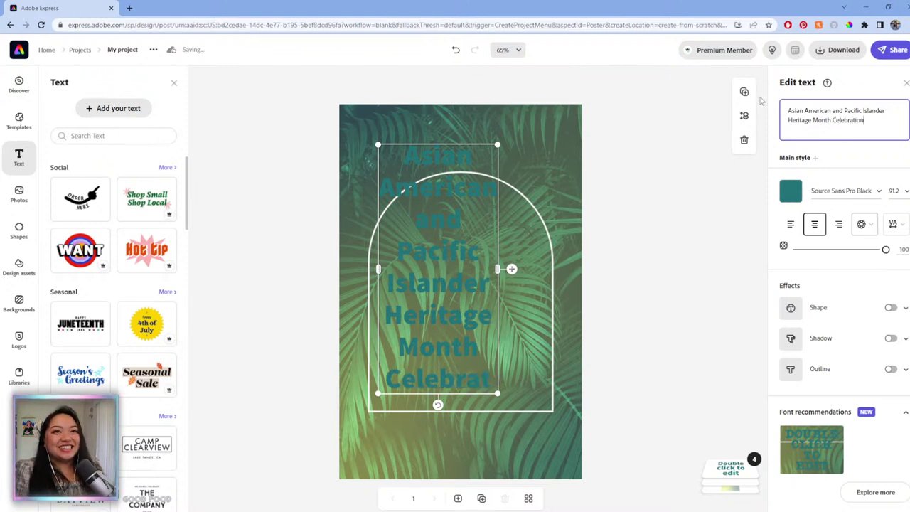
- Colour the title text white (#FFFFFF) and scale it down to a font size of about 59
{"action": "left_click", "coordinate": [789, 195]}
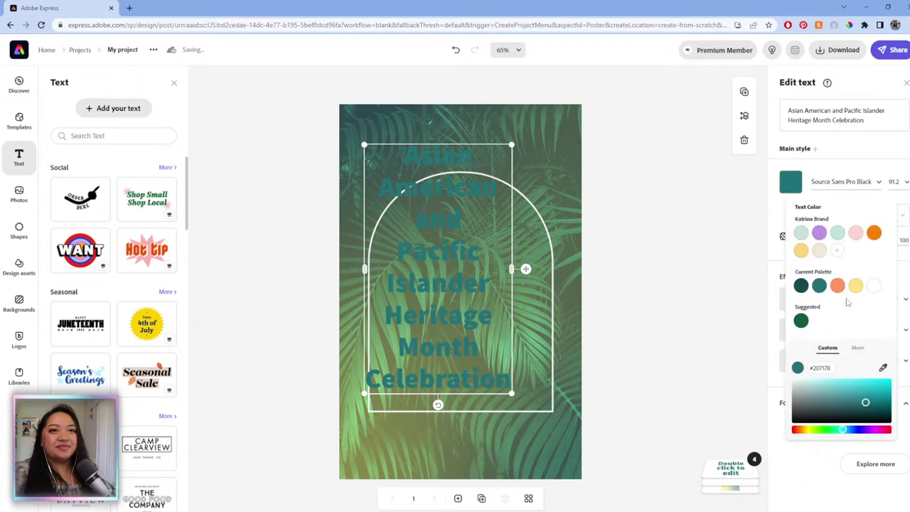
{"action": "left_click", "coordinate": [875, 286]}
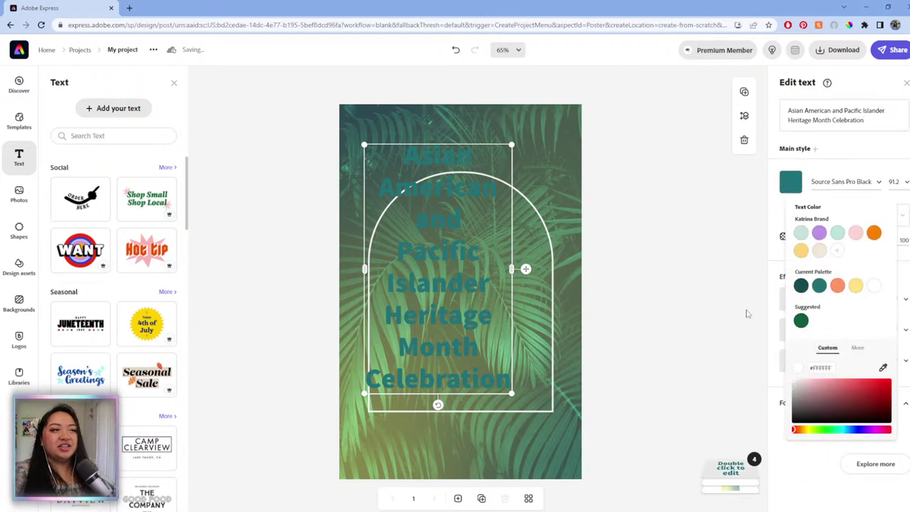
{"action": "left_click", "coordinate": [517, 142]}
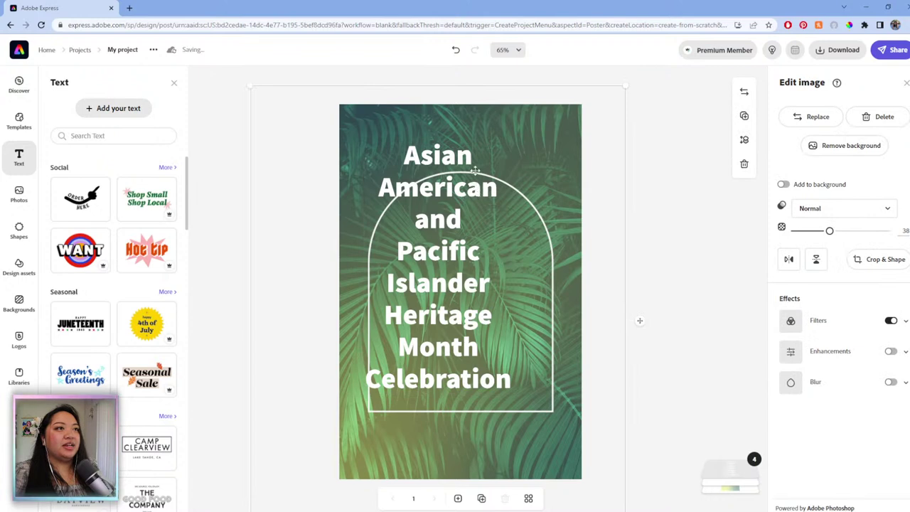
{"action": "left_click", "coordinate": [472, 181]}
{"action": "left_click_drag", "start_coordinate": [512, 142], "coordinate": [461, 233]}
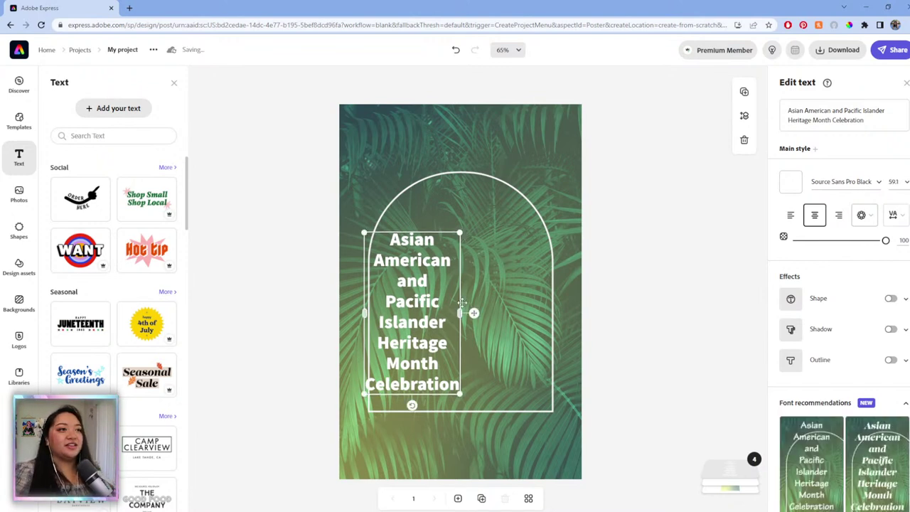
- Widen the title text box so it wraps over four lines and centre it inside the arch outline
{"action": "left_click_drag", "start_coordinate": [474, 312], "coordinate": [538, 318]}
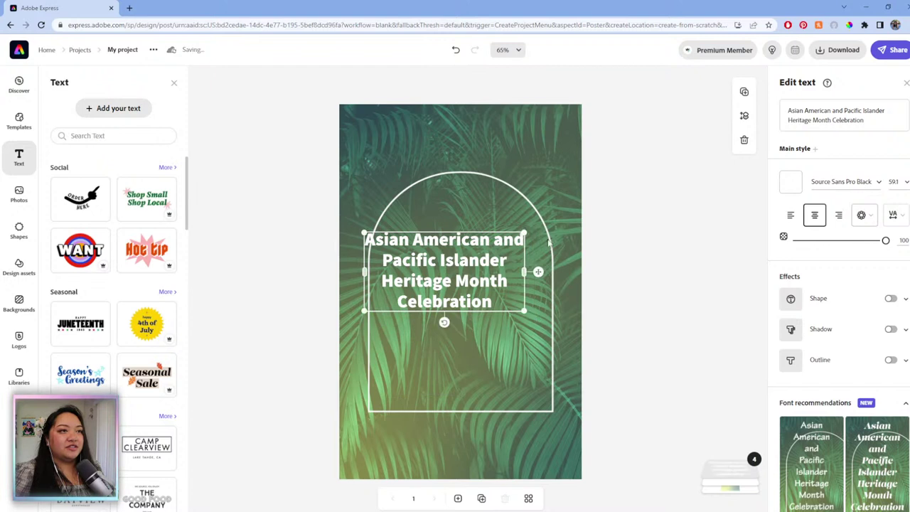
{"action": "left_click_drag", "start_coordinate": [537, 271], "coordinate": [555, 266]}
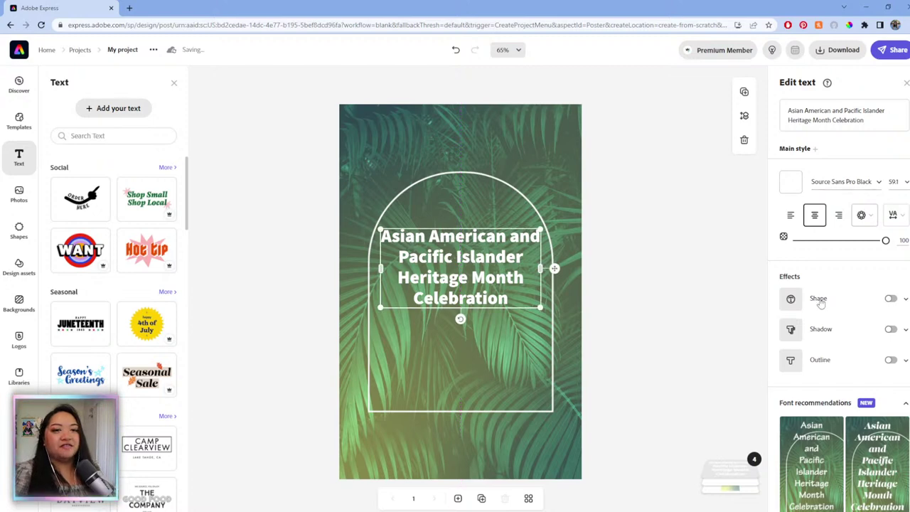
- Apply the recommended Lust Italic font to the title and move it slightly lower inside the arch
{"action": "scroll", "coordinate": [902, 318], "scroll_direction": "down", "scroll_amount": 3}
{"action": "scroll", "coordinate": [883, 320], "scroll_direction": "down", "scroll_amount": 1}
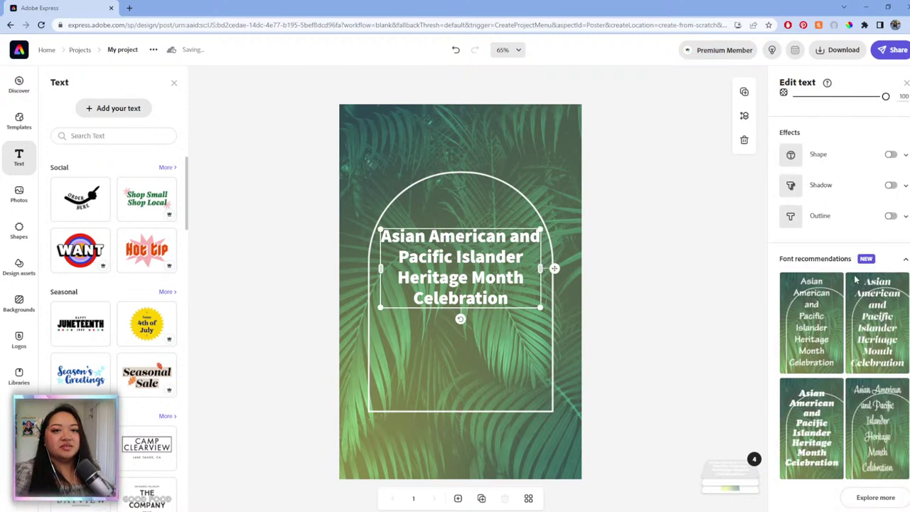
{"action": "left_click", "coordinate": [882, 320]}
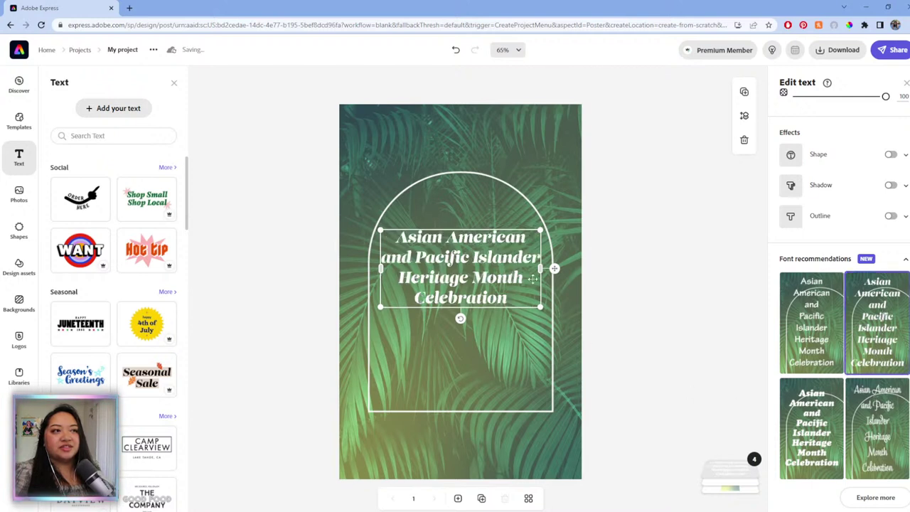
{"action": "left_click_drag", "start_coordinate": [555, 268], "coordinate": [557, 284]}
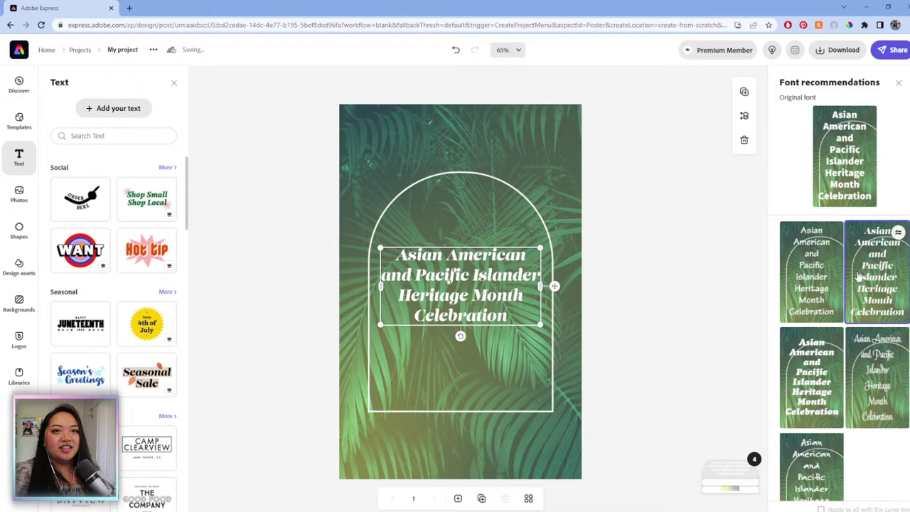
- Look through the further font recommendations, keep Lust Italic for the title and nudge it slightly upward inside the arch
{"action": "scroll", "coordinate": [846, 370], "scroll_direction": "down", "scroll_amount": 4}
{"action": "scroll", "coordinate": [839, 353], "scroll_direction": "up", "scroll_amount": 5}
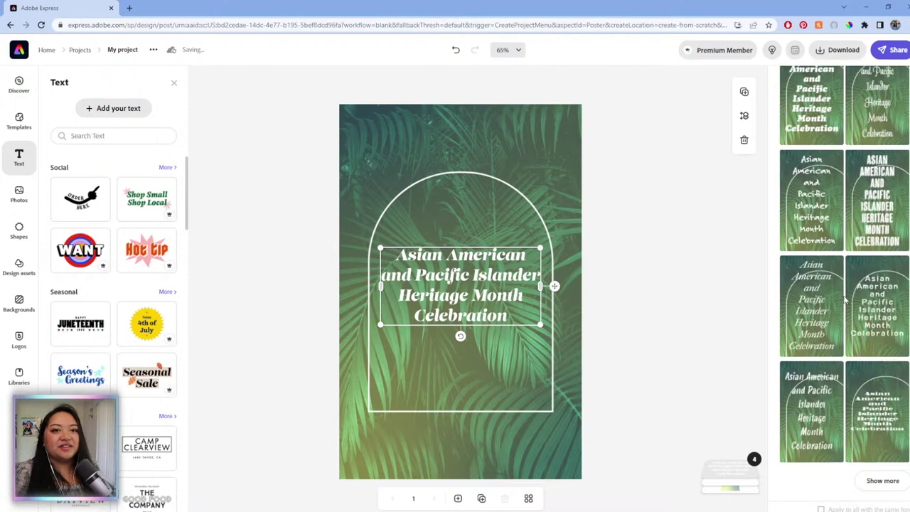
{"action": "scroll", "coordinate": [799, 249], "scroll_direction": "down", "scroll_amount": 5}
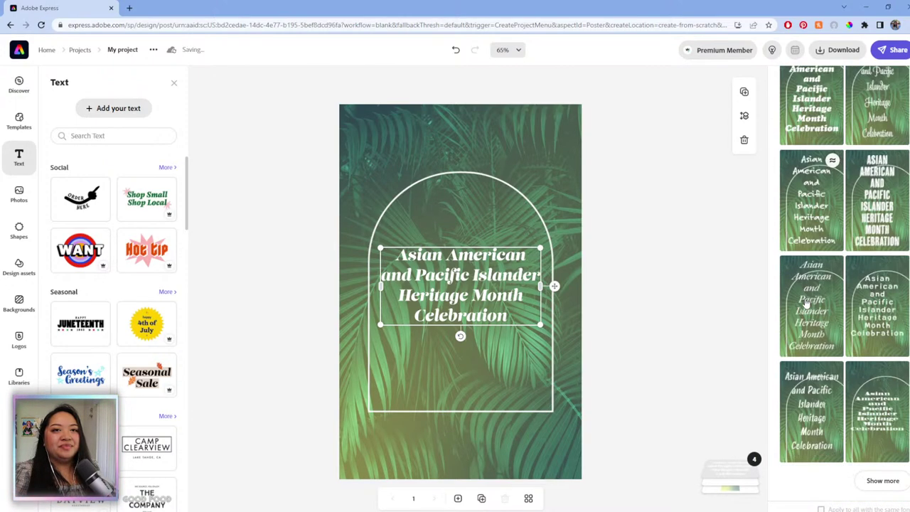
{"action": "scroll", "coordinate": [783, 278], "scroll_direction": "up", "scroll_amount": 6}
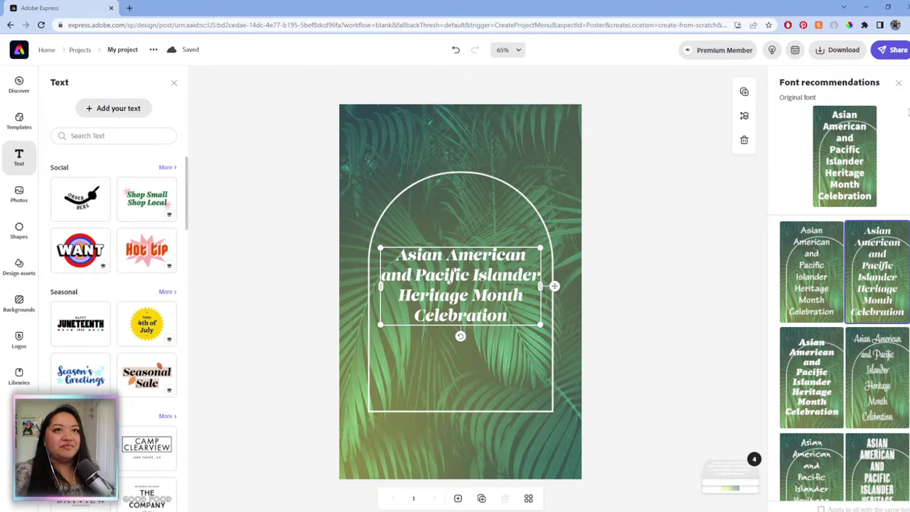
{"action": "left_click", "coordinate": [898, 83]}
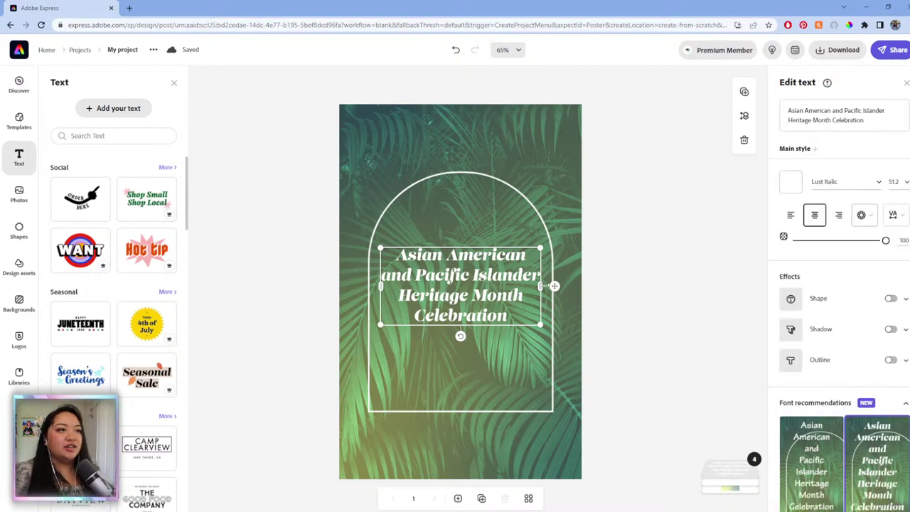
{"action": "left_click", "coordinate": [544, 240]}
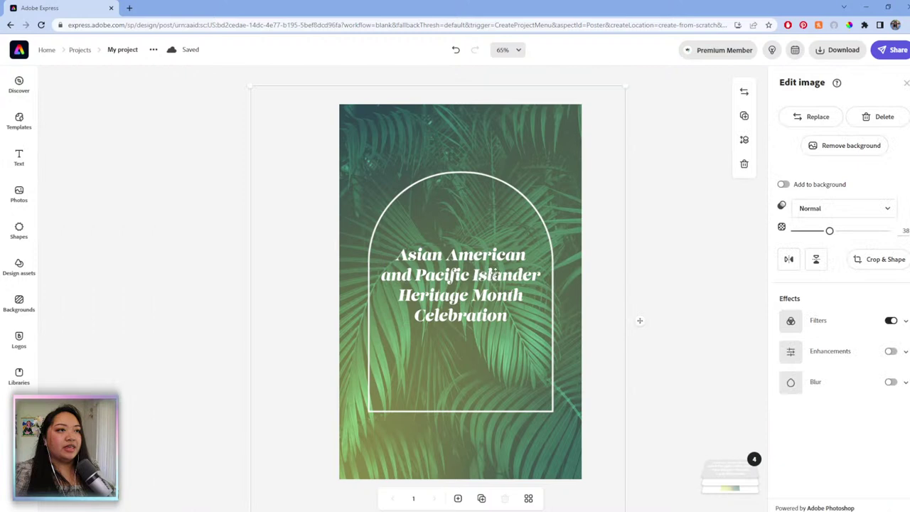
{"action": "left_click", "coordinate": [495, 274]}
{"action": "mouse_move", "coordinate": [553, 286]}
{"action": "left_mouse_down"}
{"action": "mouse_move", "coordinate": [559, 275]}
{"action": "mouse_move", "coordinate": [555, 282]}
{"action": "left_mouse_up"}
- Add a second text box to the poster and set its font to Lato Bold
{"action": "left_click", "coordinate": [31, 163]}
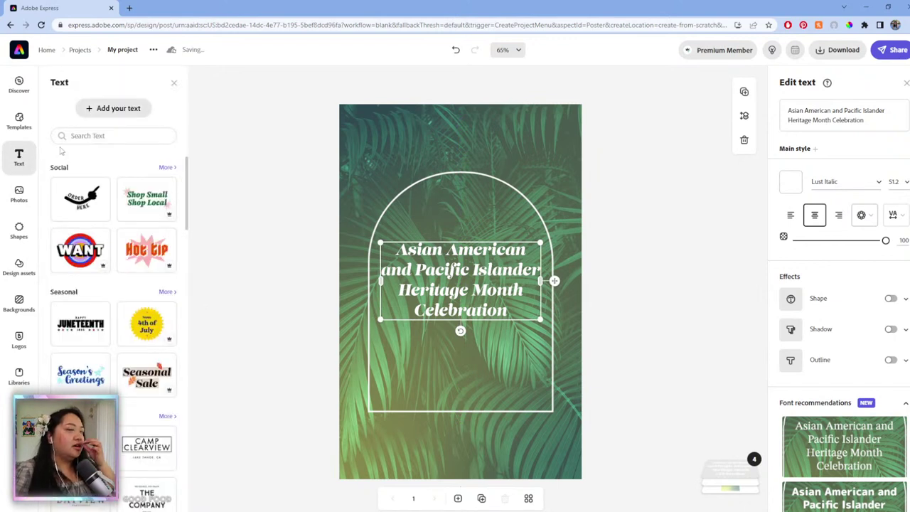
{"action": "left_click", "coordinate": [118, 114]}
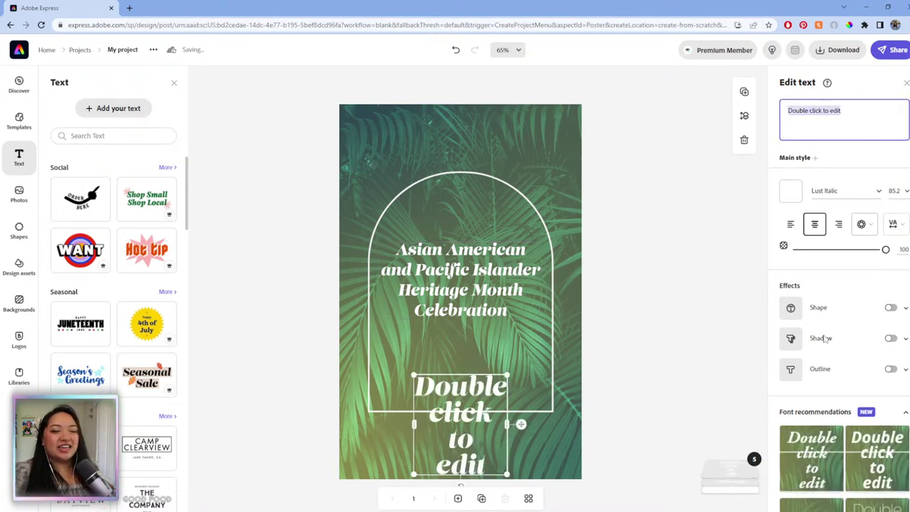
{"action": "left_click", "coordinate": [825, 190]}
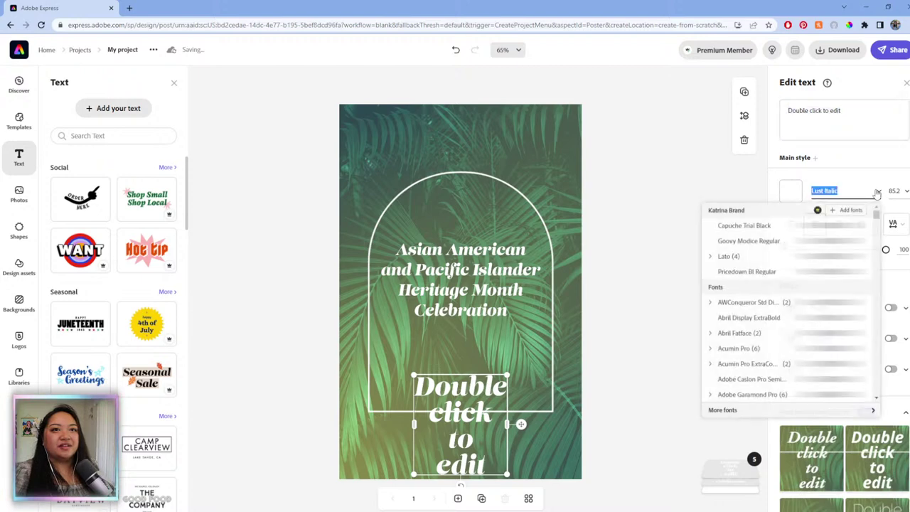
{"action": "scroll", "coordinate": [802, 262], "scroll_direction": "up", "scroll_amount": 15}
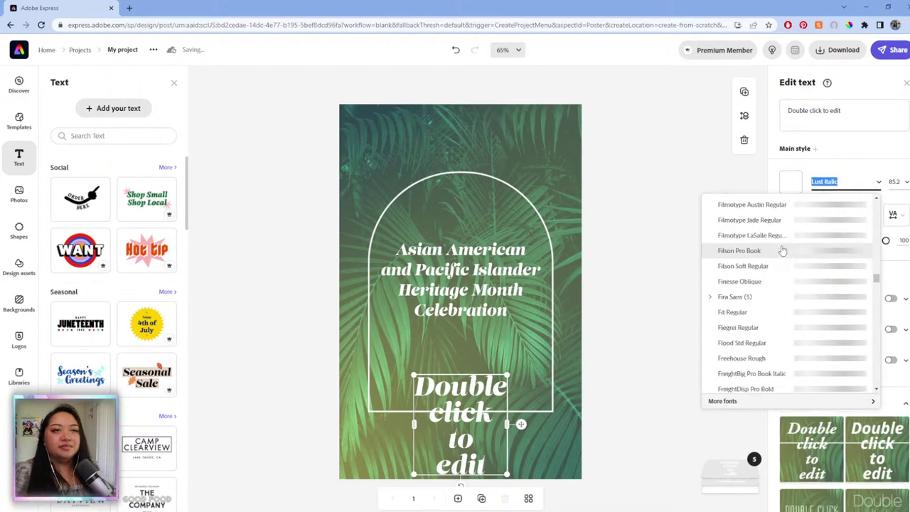
{"action": "scroll", "coordinate": [782, 250], "scroll_direction": "up", "scroll_amount": 15}
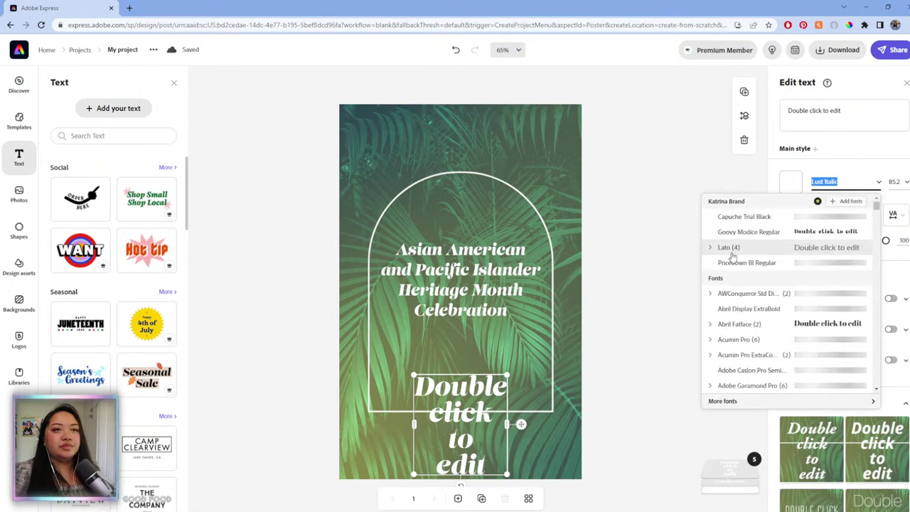
{"action": "left_click", "coordinate": [724, 248]}
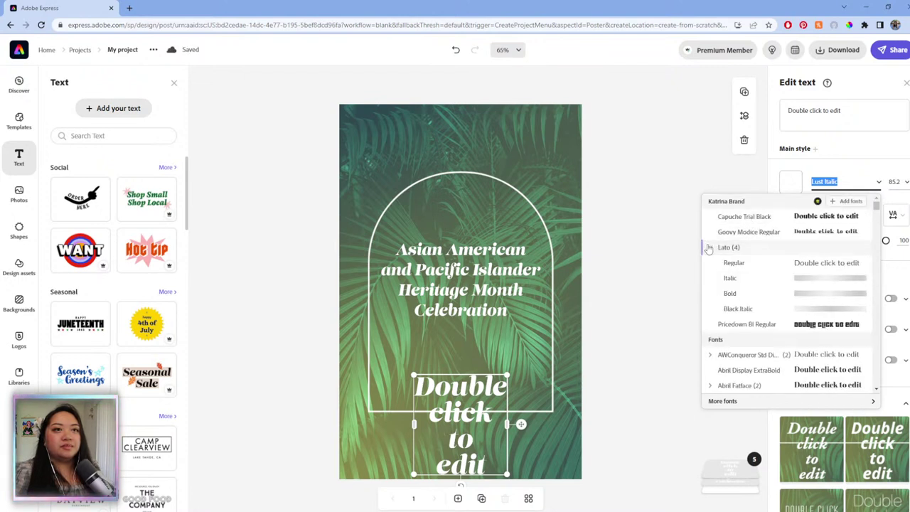
{"action": "left_click", "coordinate": [730, 294]}
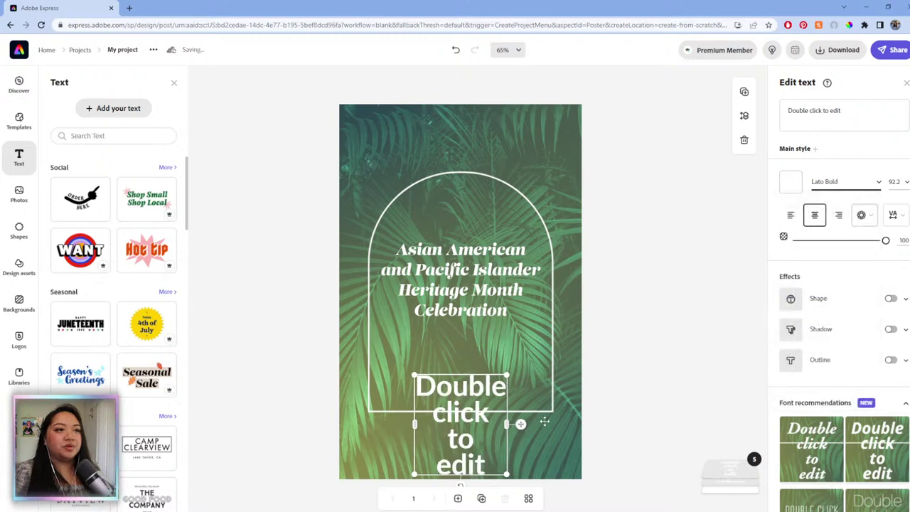
- Scale the new text down to a font size of about 34 and place it on one line below the title, inside the arch
{"action": "left_click_drag", "start_coordinate": [583, 401], "coordinate": [617, 398]}
{"action": "left_click_drag", "start_coordinate": [577, 375], "coordinate": [555, 340]}
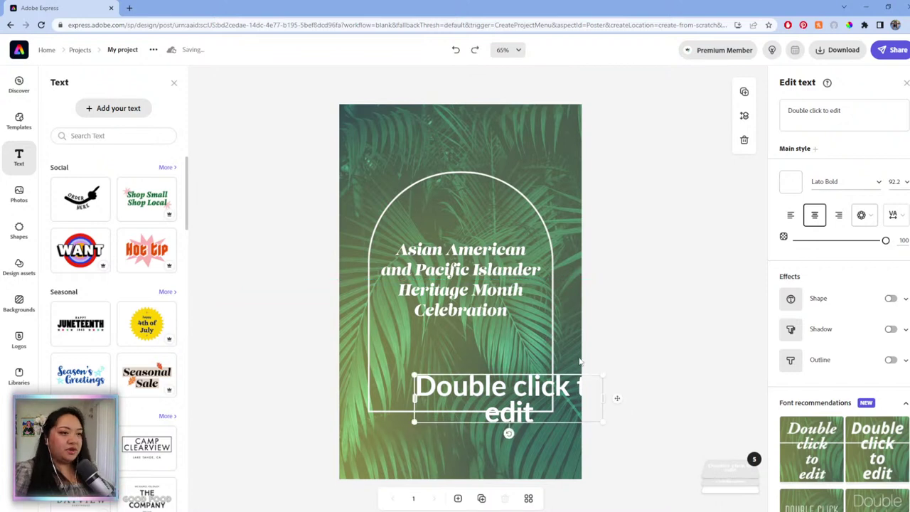
{"action": "left_click_drag", "start_coordinate": [559, 340], "coordinate": [525, 359]}
- Replace the placeholder text with "Join us for a celebration full of good food, music, and dancing!"
{"action": "left_click", "coordinate": [798, 110]}
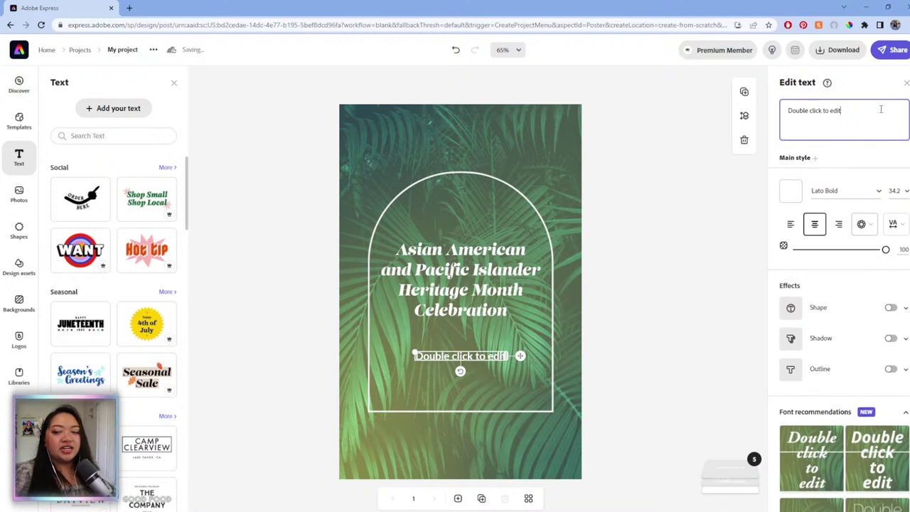
{"action": "left_click_drag", "start_coordinate": [881, 109], "coordinate": [776, 102]}
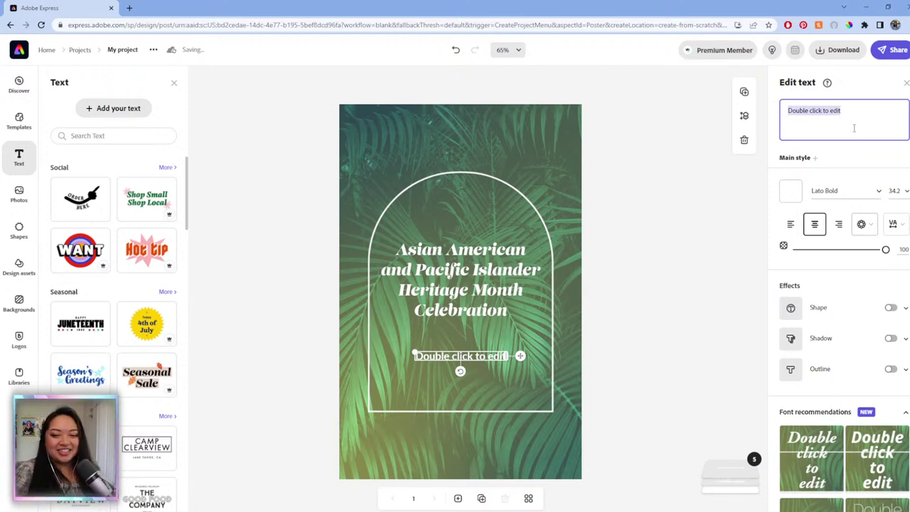
{"action": "type", "text": "A"}
{"action": "key", "text": "BackSpace"}
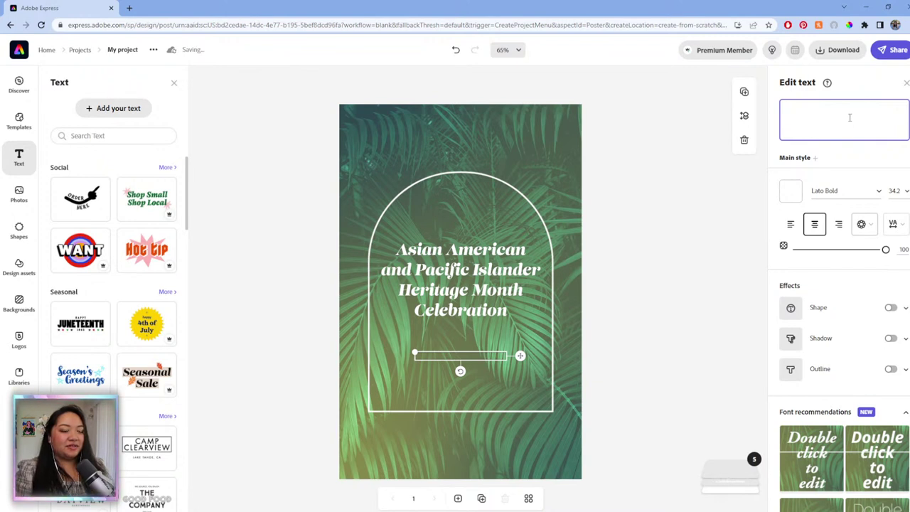
{"action": "type", "text": "Join"}
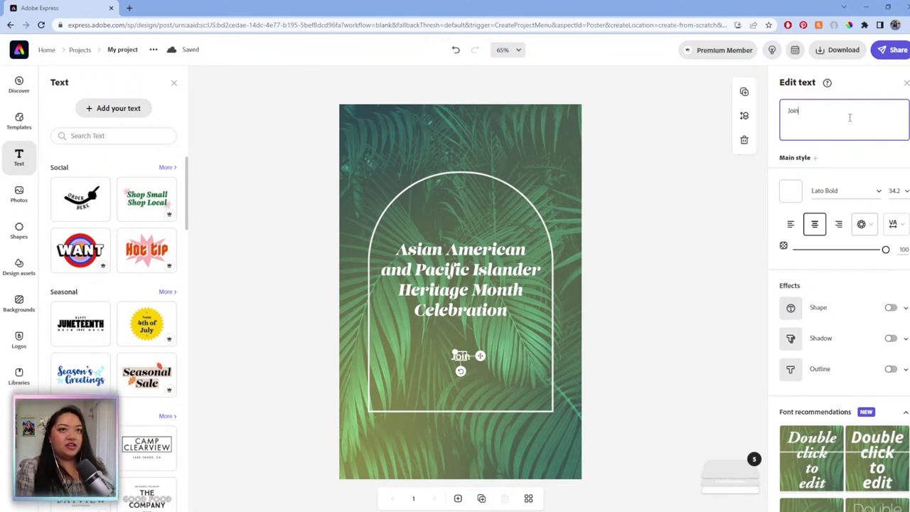
{"action": "type", "text": " us for a cel"}
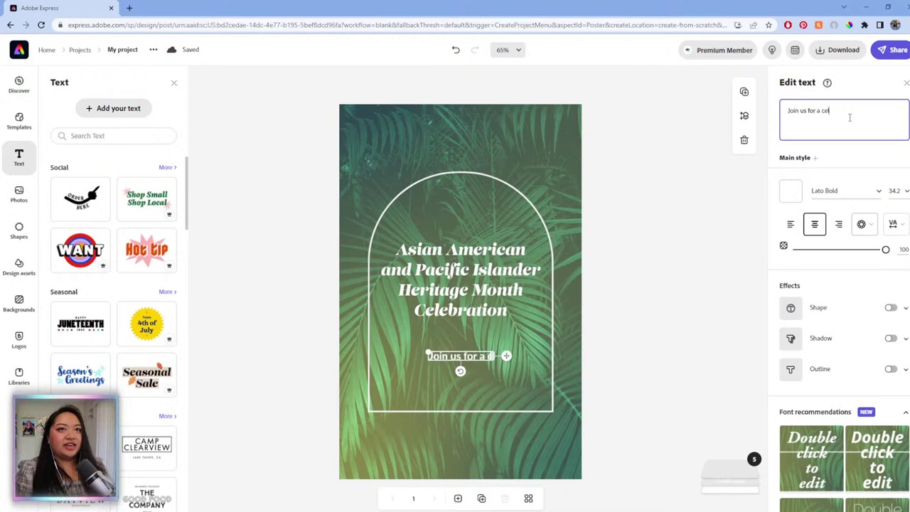
{"action": "type", "text": "ebration"}
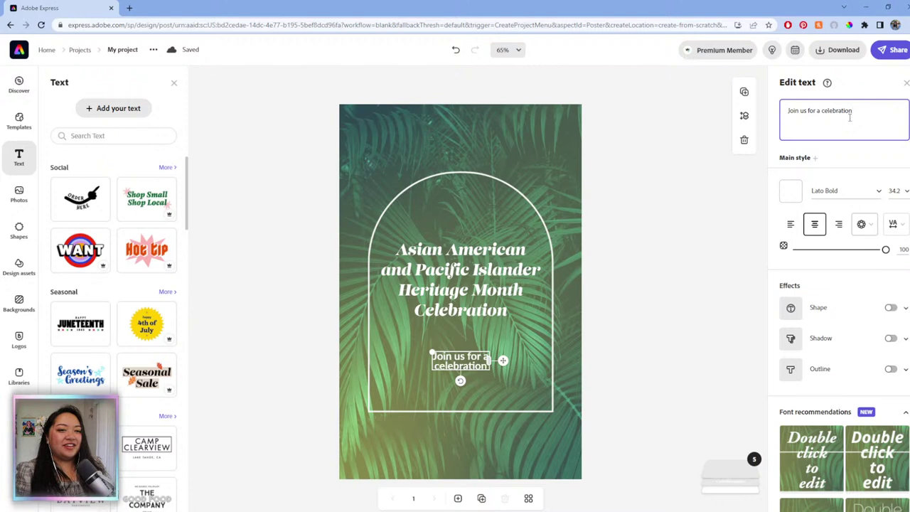
{"action": "type", "text": " full"}
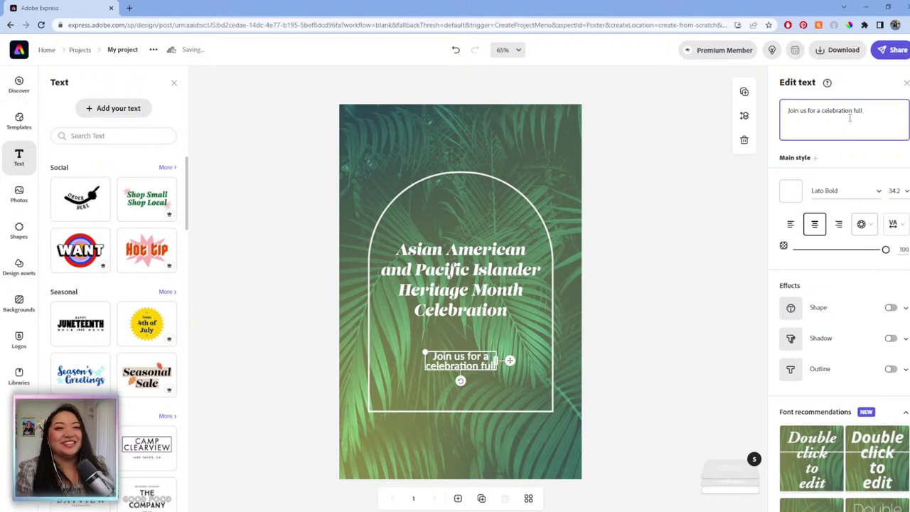
{"action": "type", "text": " of good food, music, and"}
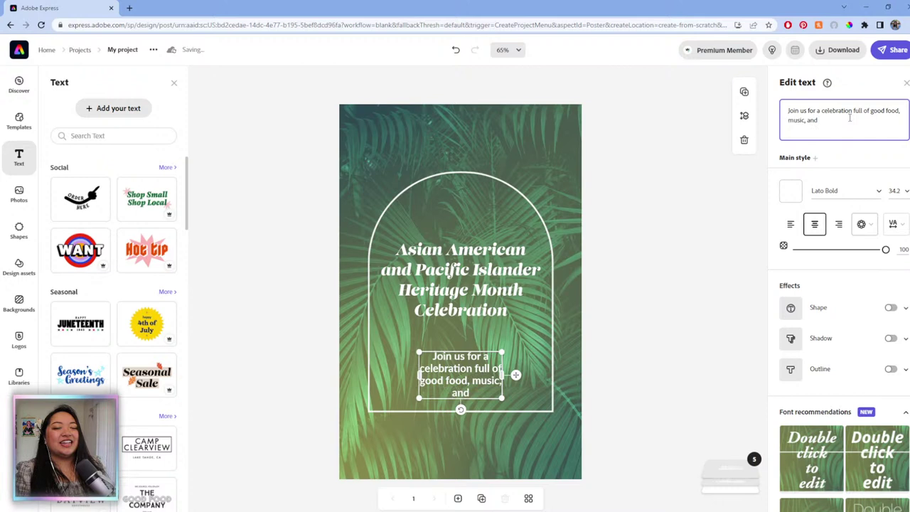
{"action": "type", "text": " dan"}
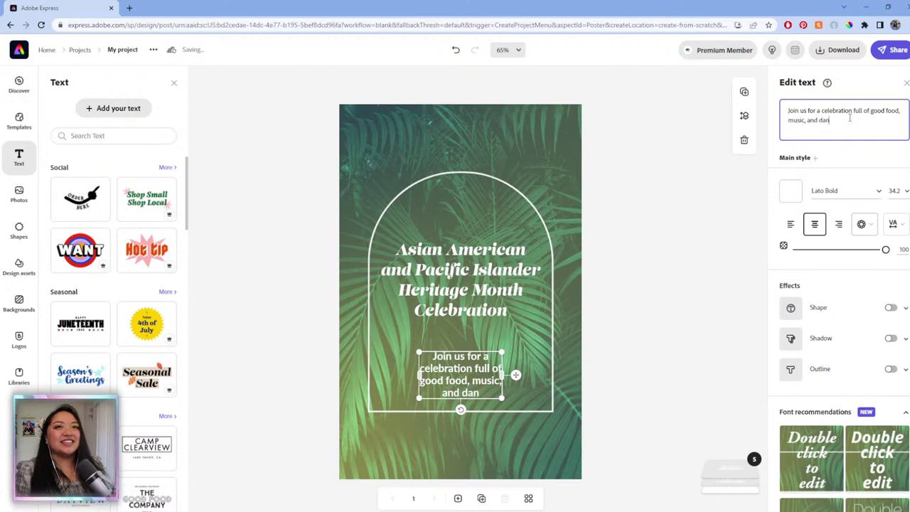
{"action": "type", "text": "cing!"}
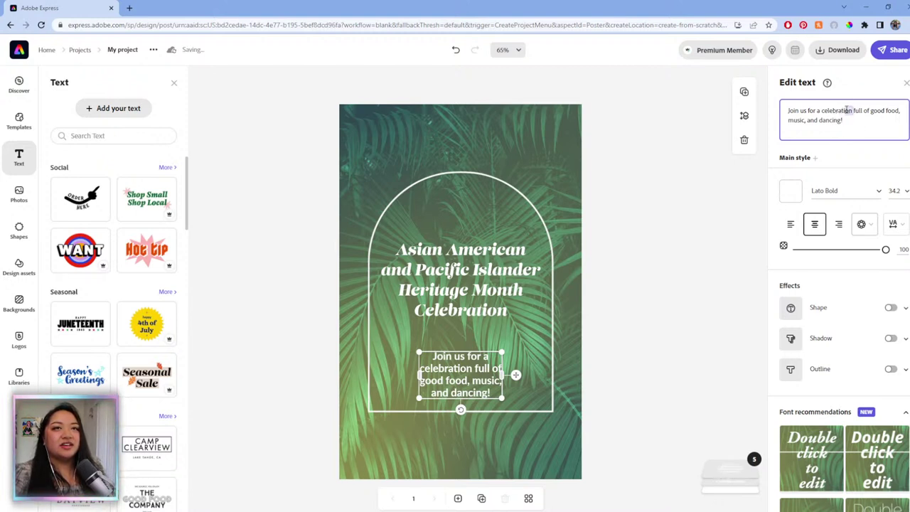
{"action": "key", "text": "ctrl+shift+Left"}
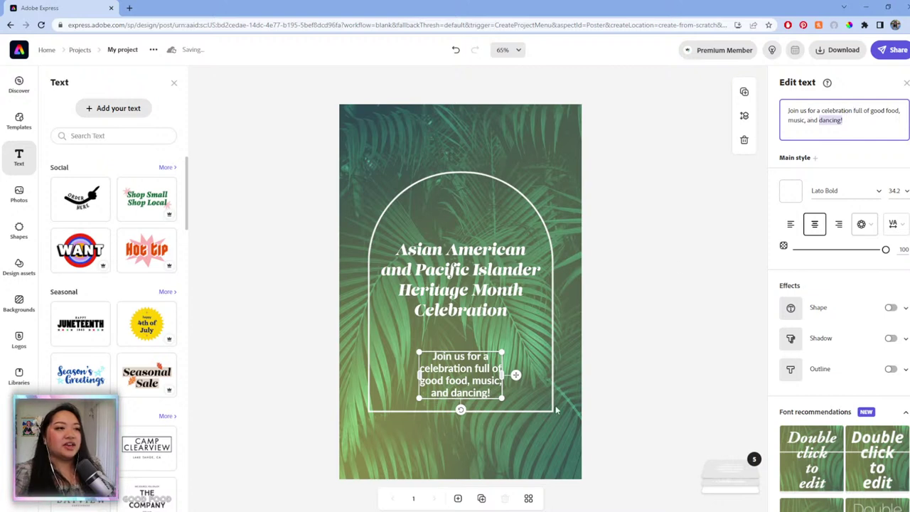
- Widen the tagline to wrap over two lines, centred below the title, and fine-tune the title's position inside the arch
{"action": "left_click_drag", "start_coordinate": [514, 375], "coordinate": [550, 355]}
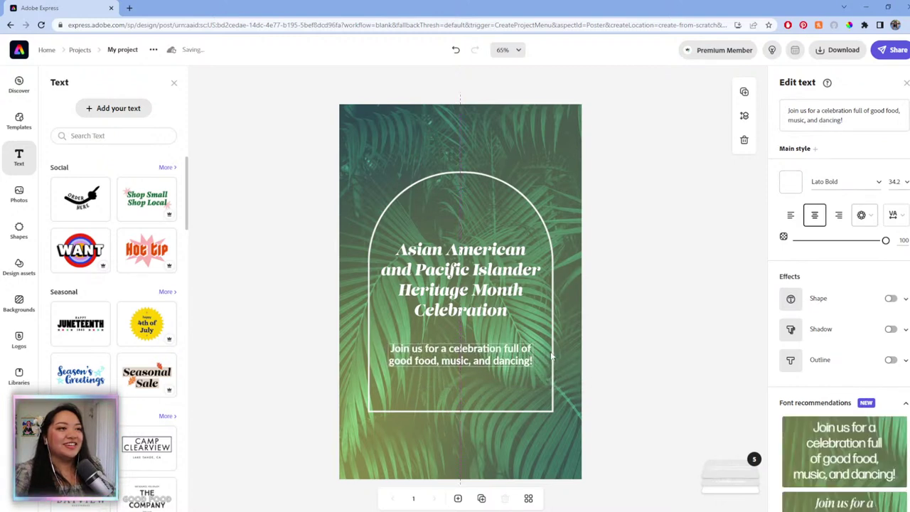
{"action": "left_click", "coordinate": [551, 281]}
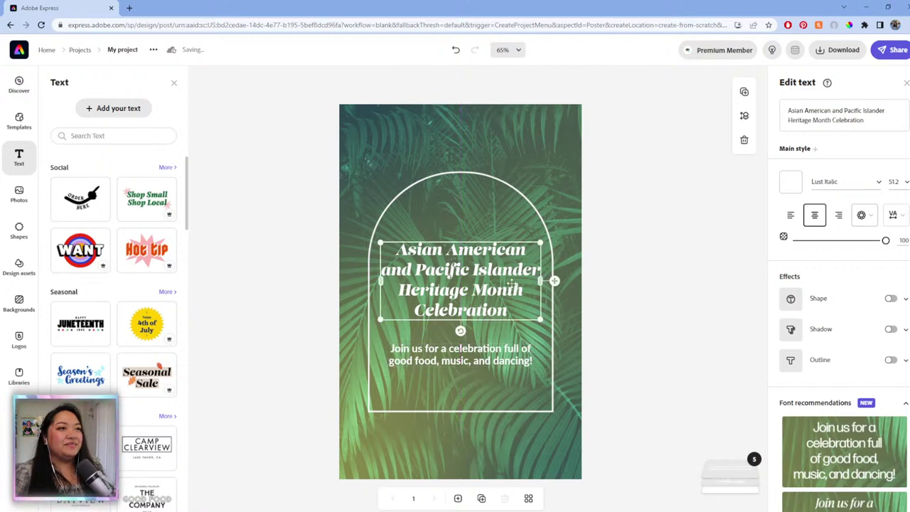
{"action": "left_click_drag", "start_coordinate": [553, 287], "coordinate": [556, 284]}
{"action": "left_click", "coordinate": [618, 252]}
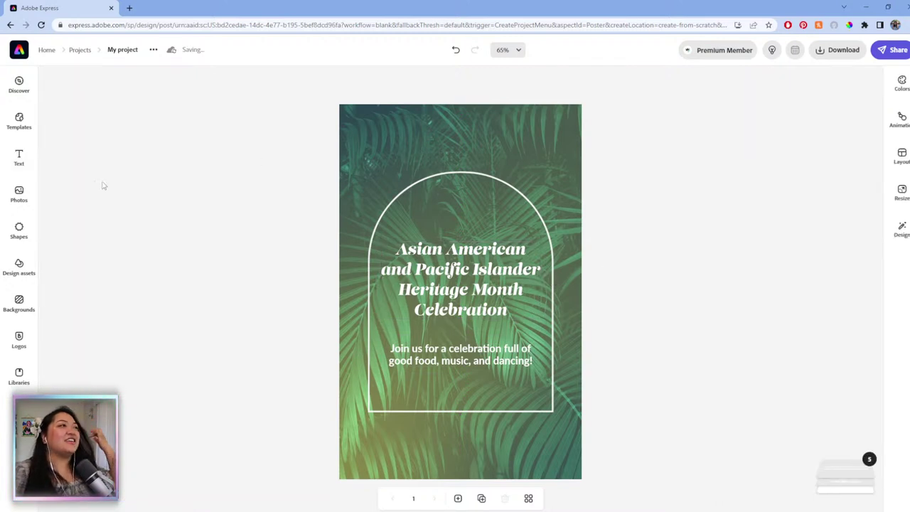
- Add the stock photo of a green leaf cluster with one monstera leaf from the palm leaves results and remove its background
{"action": "left_click", "coordinate": [17, 196]}
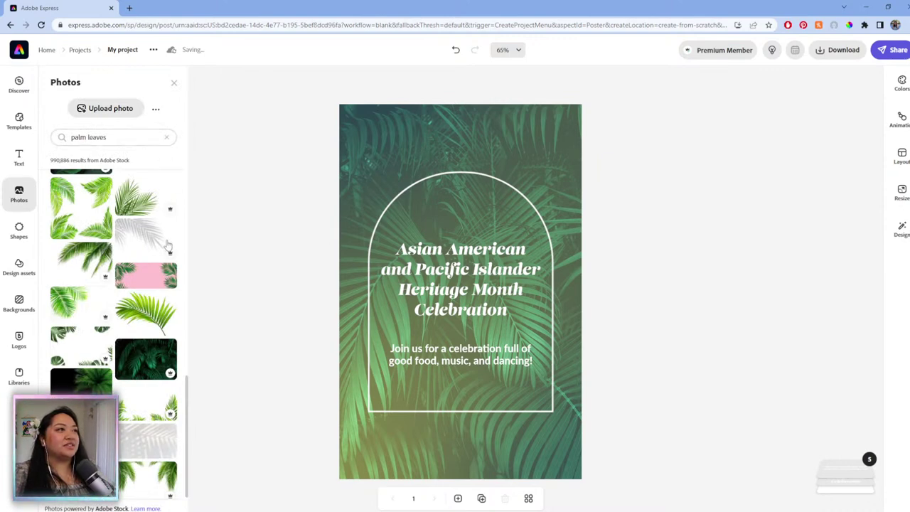
{"action": "scroll", "coordinate": [117, 234], "scroll_direction": "up", "scroll_amount": 10}
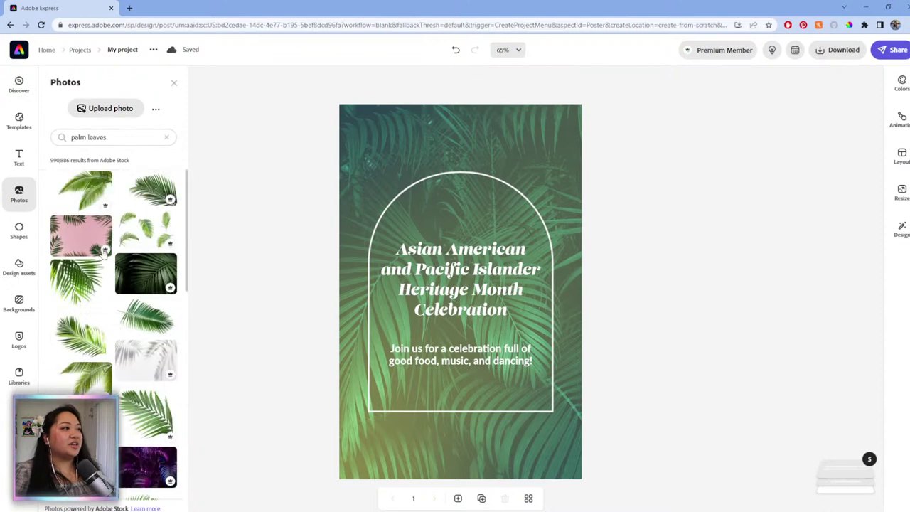
{"action": "scroll", "coordinate": [103, 288], "scroll_direction": "down", "scroll_amount": 5}
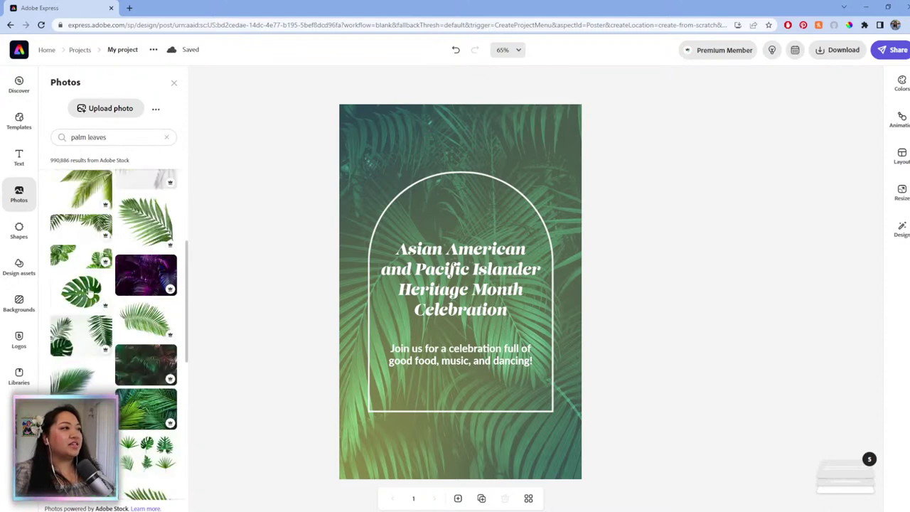
{"action": "scroll", "coordinate": [82, 299], "scroll_direction": "down", "scroll_amount": 8}
{"action": "scroll", "coordinate": [84, 302], "scroll_direction": "down", "scroll_amount": 1}
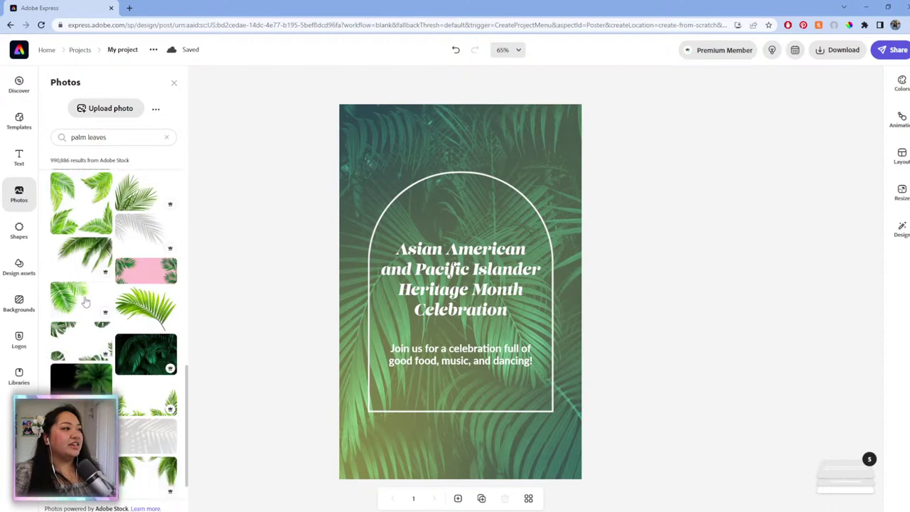
{"action": "scroll", "coordinate": [117, 359], "scroll_direction": "down", "scroll_amount": 5}
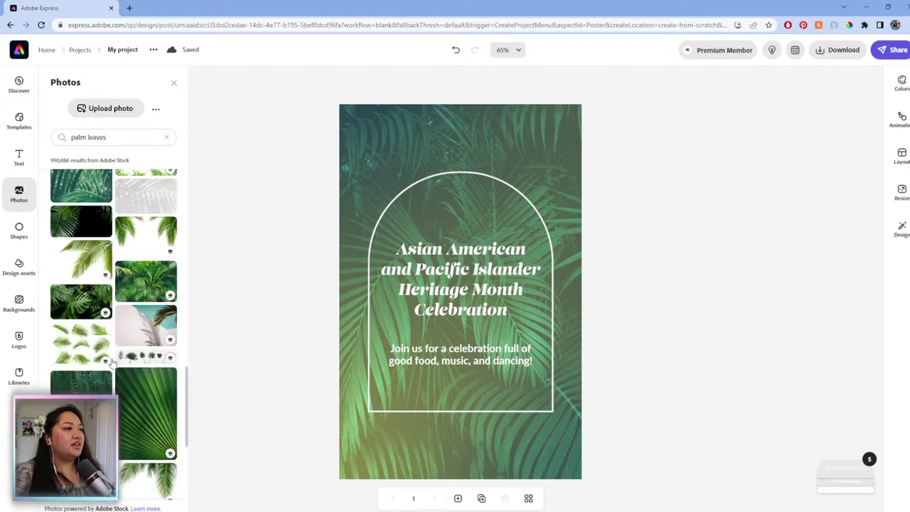
{"action": "scroll", "coordinate": [82, 280], "scroll_direction": "down", "scroll_amount": 5}
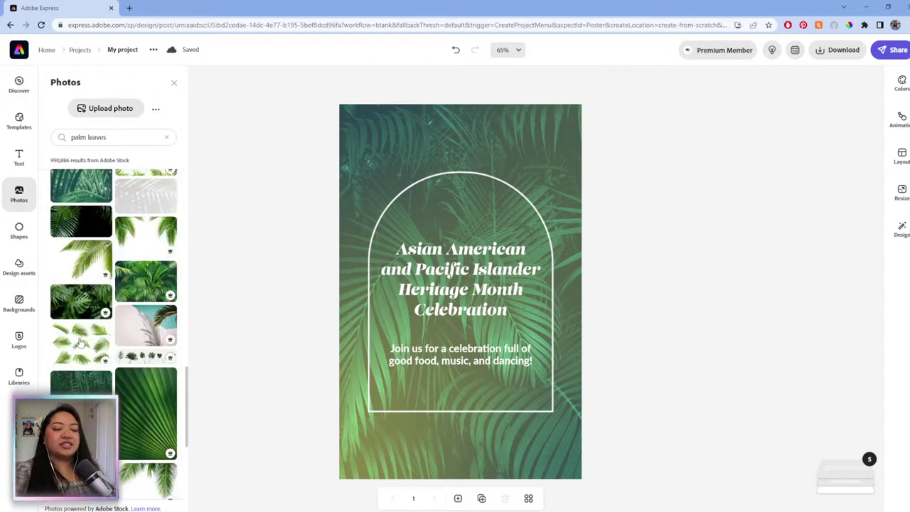
{"action": "scroll", "coordinate": [66, 327], "scroll_direction": "down", "scroll_amount": 10}
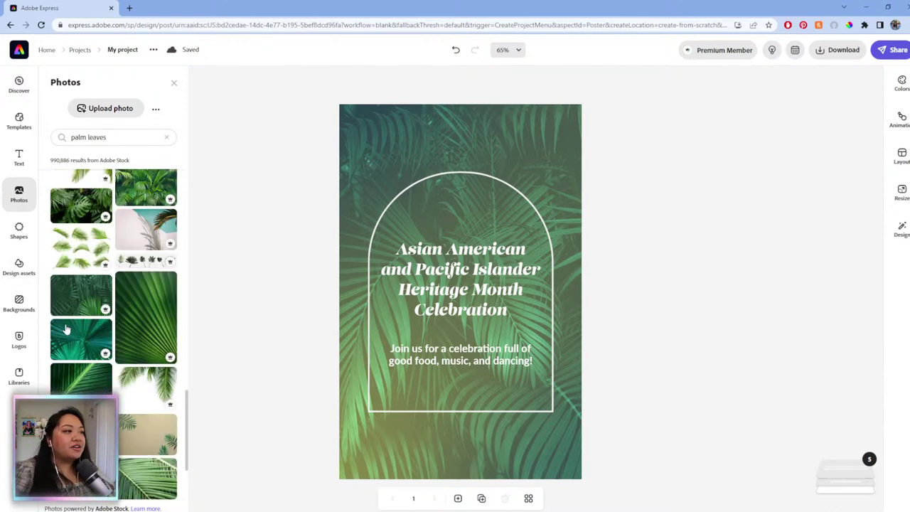
{"action": "left_click", "coordinate": [83, 313]}
{"action": "left_click", "coordinate": [475, 461]}
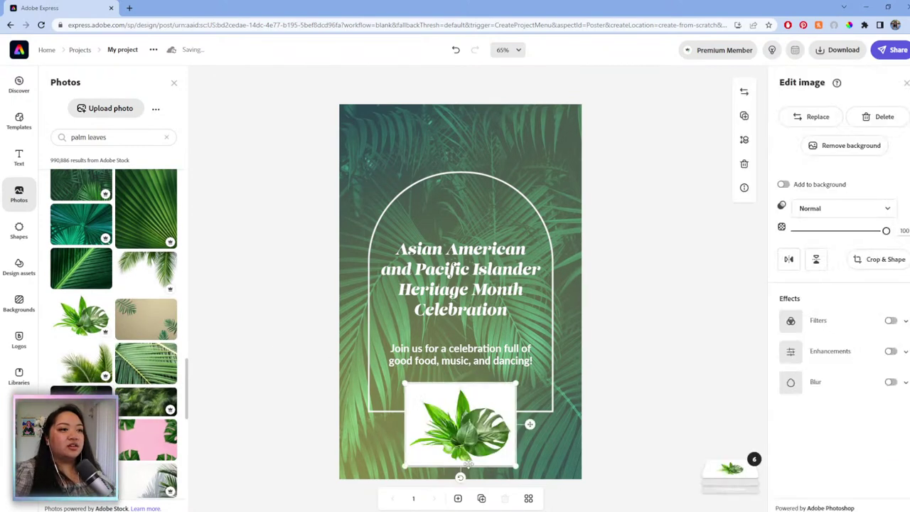
{"action": "left_click", "coordinate": [858, 151]}
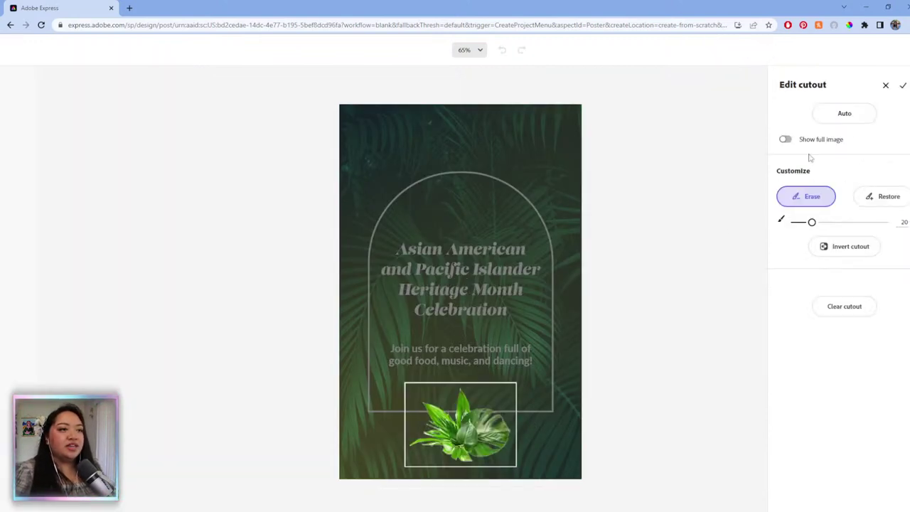
{"action": "left_click", "coordinate": [902, 86]}
- Shrink the leaf cluster, turn it sideways at a slight tilt, and place it over the arch's lower-right corner
{"action": "left_click_drag", "start_coordinate": [466, 436], "coordinate": [517, 412]}
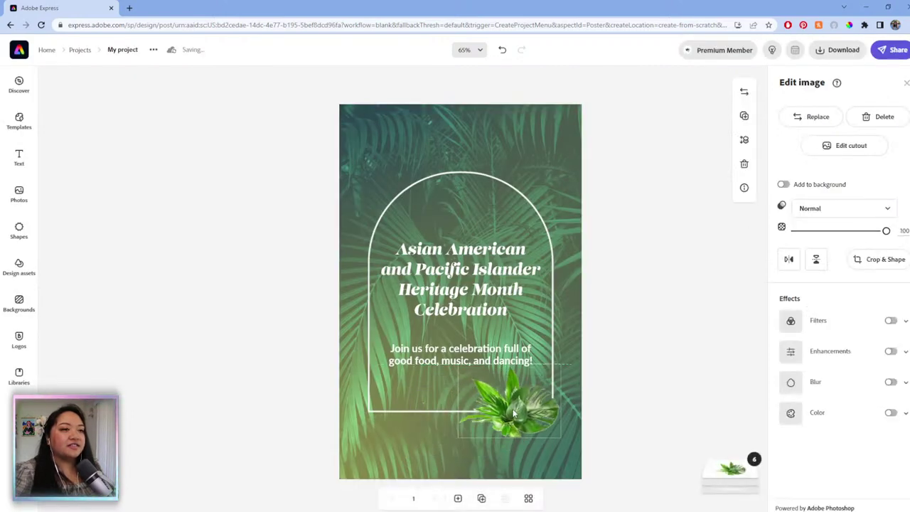
{"action": "left_click_drag", "start_coordinate": [560, 436], "coordinate": [581, 388]}
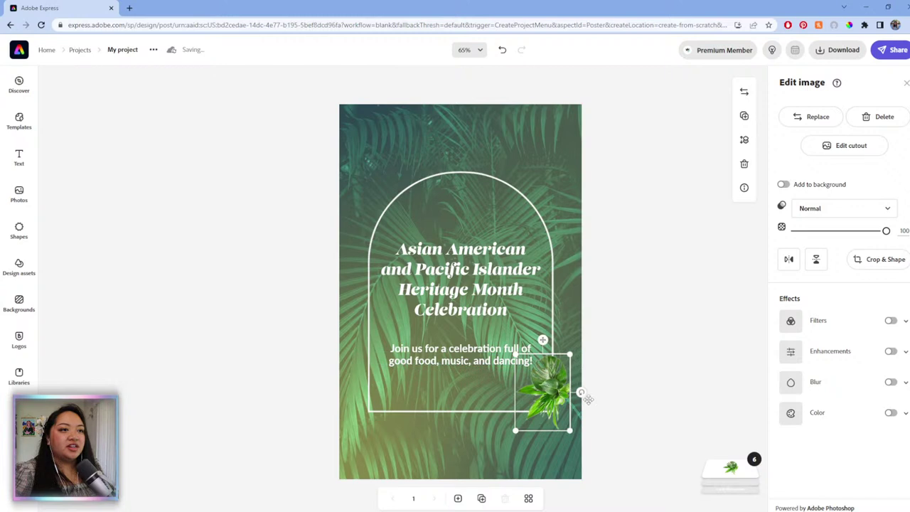
{"action": "left_click_drag", "start_coordinate": [582, 393], "coordinate": [557, 393]}
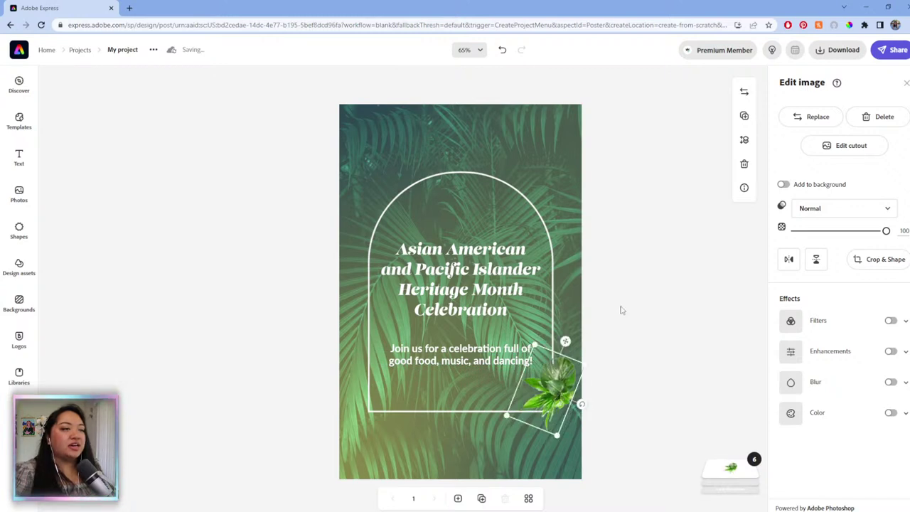
- Duplicate the leaf cluster and place the copy over the arch's upper-left curve, rotated so its leaves point up along the outline
{"action": "key", "text": "ctrl+d"}
{"action": "left_click_drag", "start_coordinate": [551, 387], "coordinate": [375, 156]}
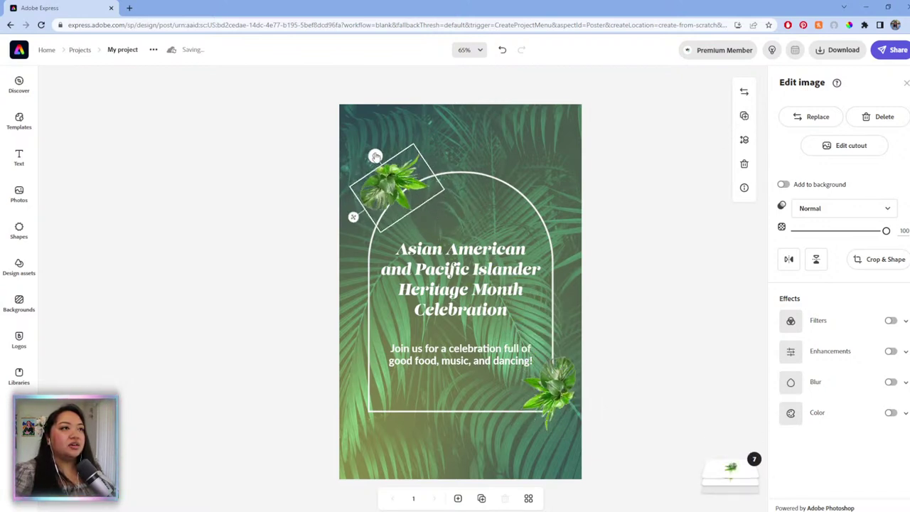
{"action": "left_click_drag", "start_coordinate": [390, 189], "coordinate": [383, 213]}
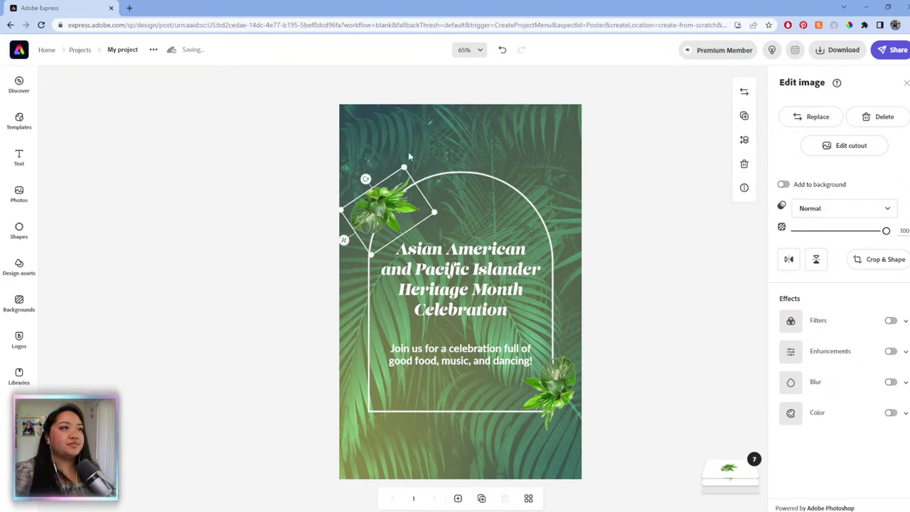
{"action": "left_click_drag", "start_coordinate": [402, 171], "coordinate": [367, 175]}
{"action": "left_click_drag", "start_coordinate": [380, 206], "coordinate": [377, 224]}
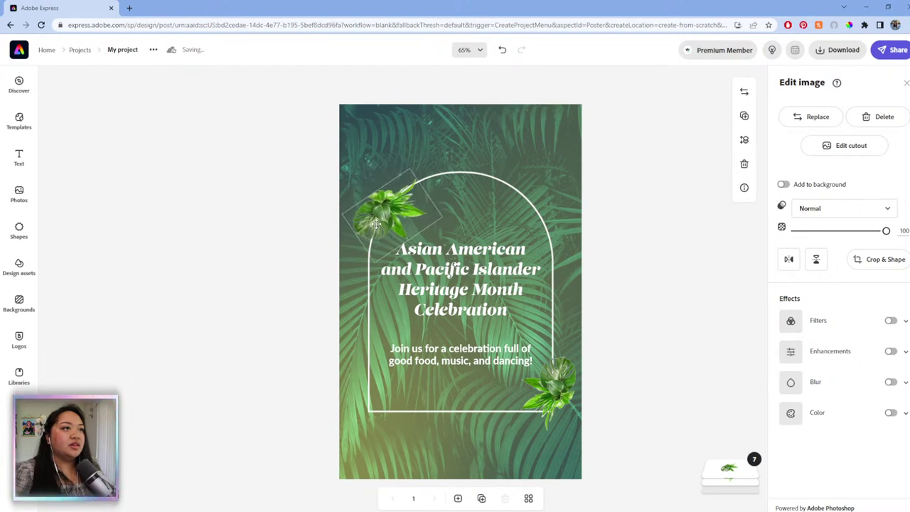
- Add the stock photo of two monstera leaves from the palm leaves results and remove its background
{"action": "left_click", "coordinate": [24, 197]}
{"action": "scroll", "coordinate": [82, 346], "scroll_direction": "down", "scroll_amount": 10}
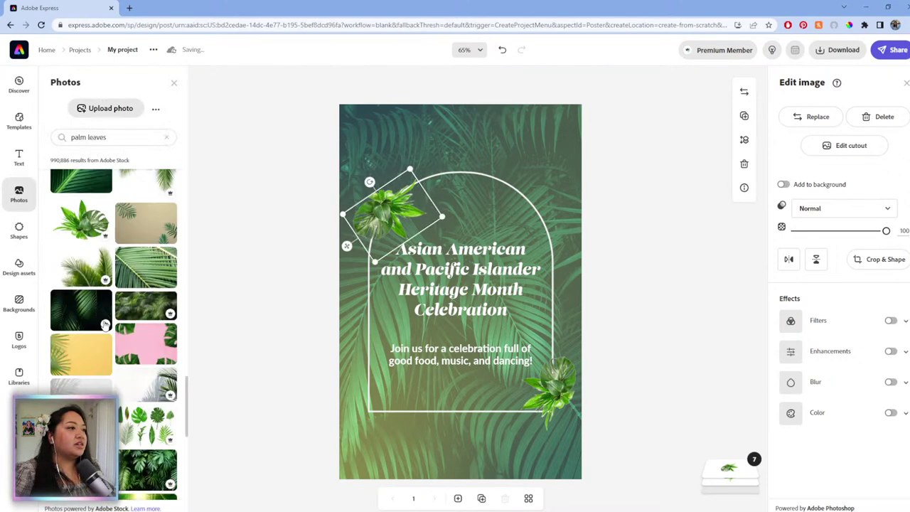
{"action": "scroll", "coordinate": [104, 329], "scroll_direction": "down", "scroll_amount": 5}
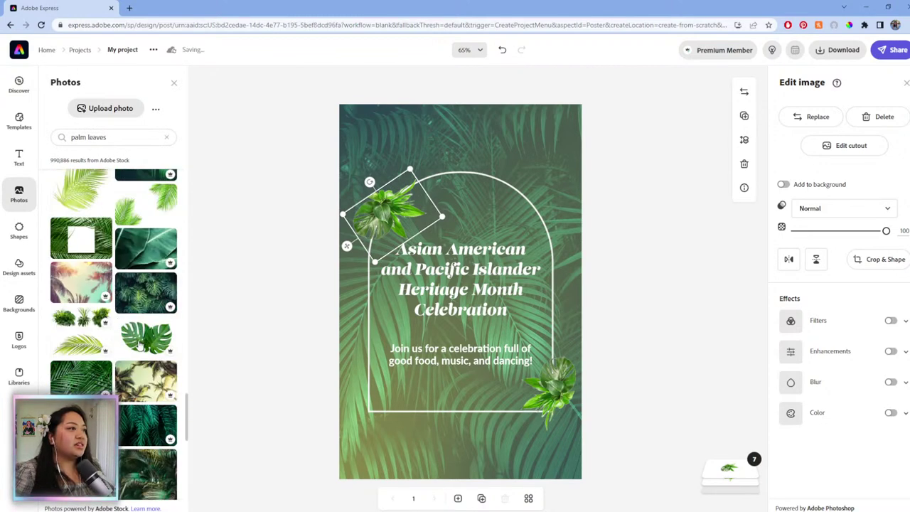
{"action": "left_click_drag", "start_coordinate": [140, 346], "coordinate": [455, 420]}
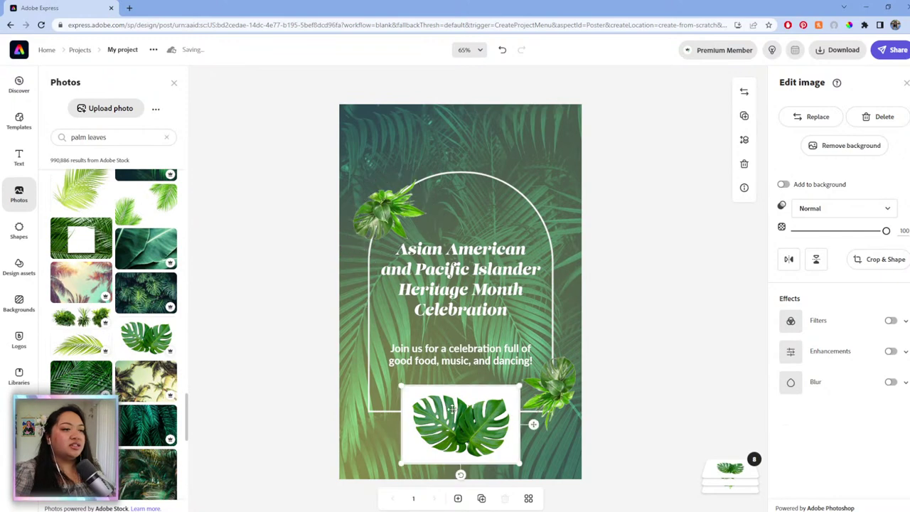
{"action": "left_click", "coordinate": [822, 155]}
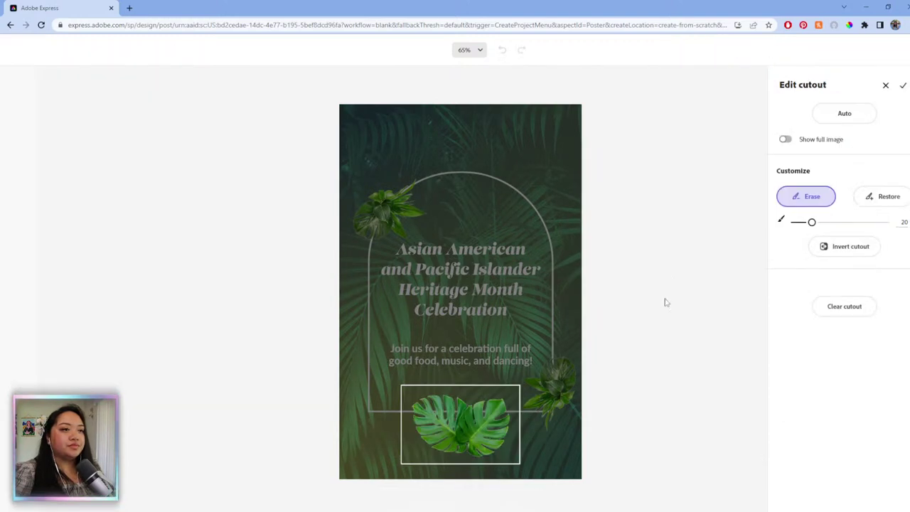
{"action": "left_click", "coordinate": [902, 85]}
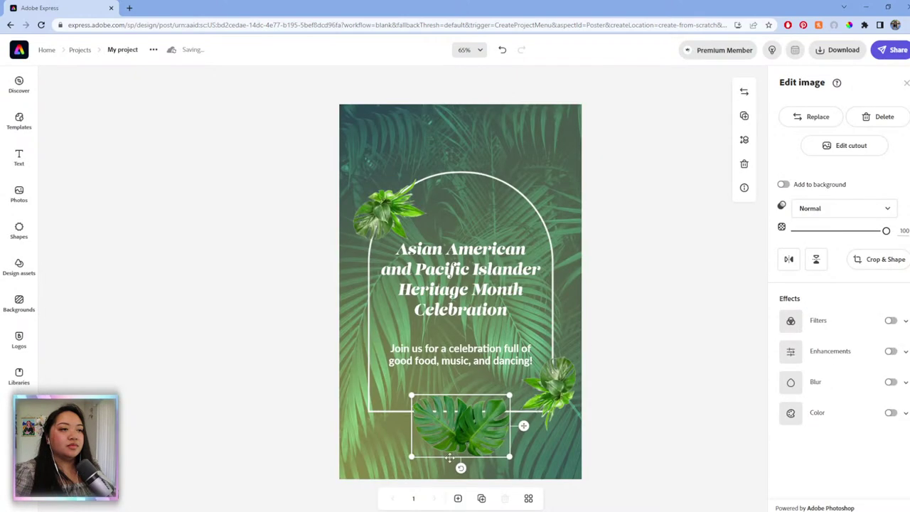
- Turn the monstera leaf pair upside down with a slight tilt, shrink it, and place it beside the upper-left leaf cluster on the arch
{"action": "left_click_drag", "start_coordinate": [461, 468], "coordinate": [392, 458]}
{"action": "left_click_drag", "start_coordinate": [437, 390], "coordinate": [456, 382]}
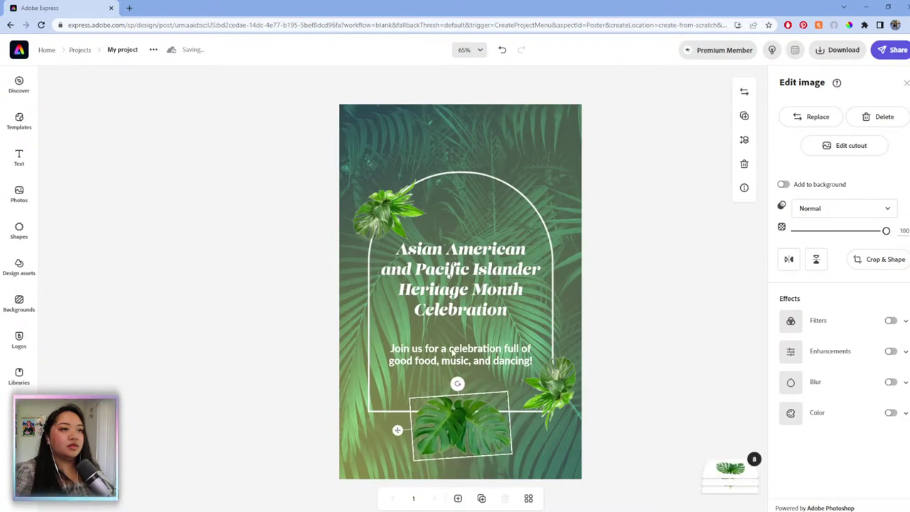
{"action": "left_click_drag", "start_coordinate": [443, 419], "coordinate": [409, 185]}
{"action": "left_click_drag", "start_coordinate": [472, 163], "coordinate": [446, 176]}
{"action": "left_click_drag", "start_coordinate": [417, 212], "coordinate": [425, 208]}
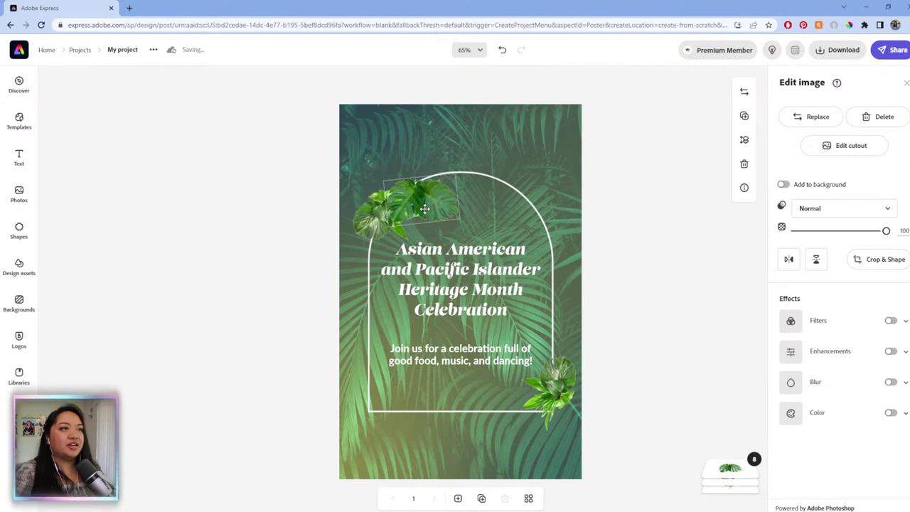
- Move the monstera pair's layer below both leaf clusters and shift the pair slightly up and left so it tucks behind the upper-left cluster
{"action": "left_click", "coordinate": [728, 478]}
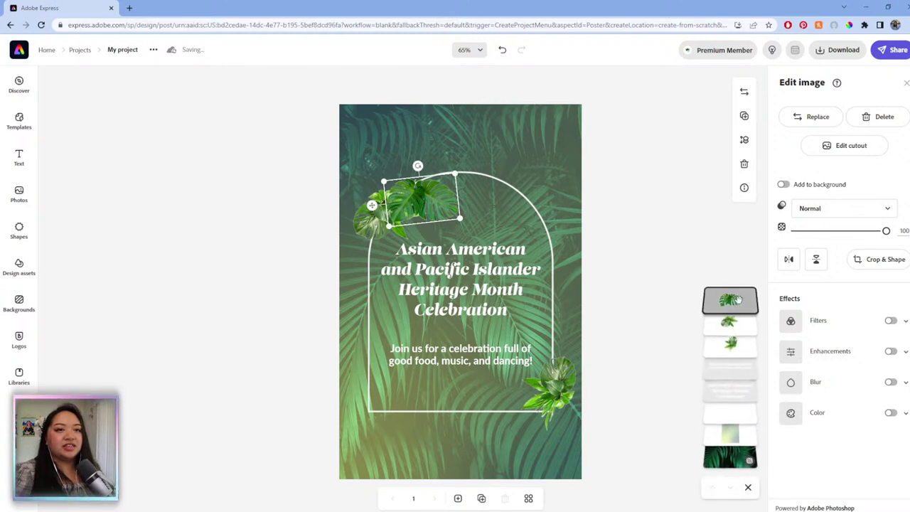
{"action": "left_click_drag", "start_coordinate": [736, 302], "coordinate": [738, 349]}
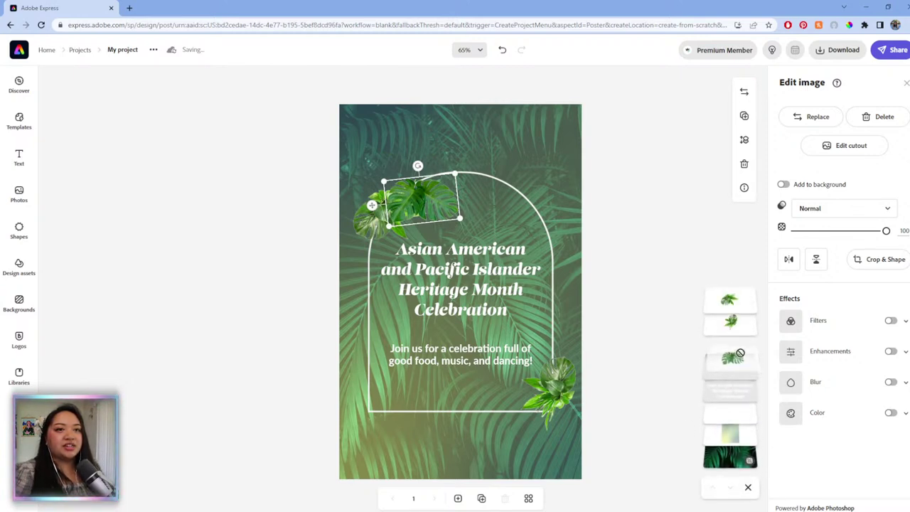
{"action": "mouse_move", "coordinate": [439, 187]}
{"action": "left_mouse_down"}
{"action": "mouse_move", "coordinate": [416, 155]}
{"action": "mouse_move", "coordinate": [431, 189]}
{"action": "left_mouse_up"}
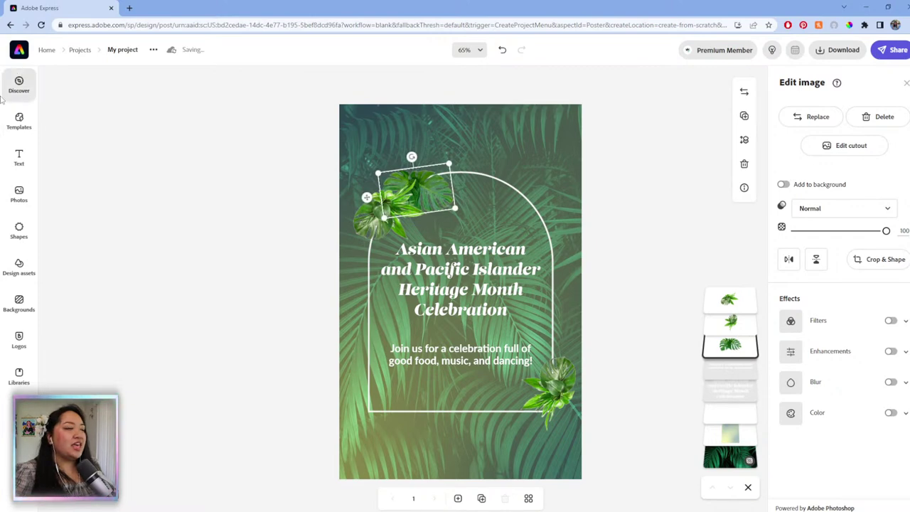
- Clear the palm leaves search and search the stock photos for "hibiscus flower"
{"action": "left_click", "coordinate": [18, 193]}
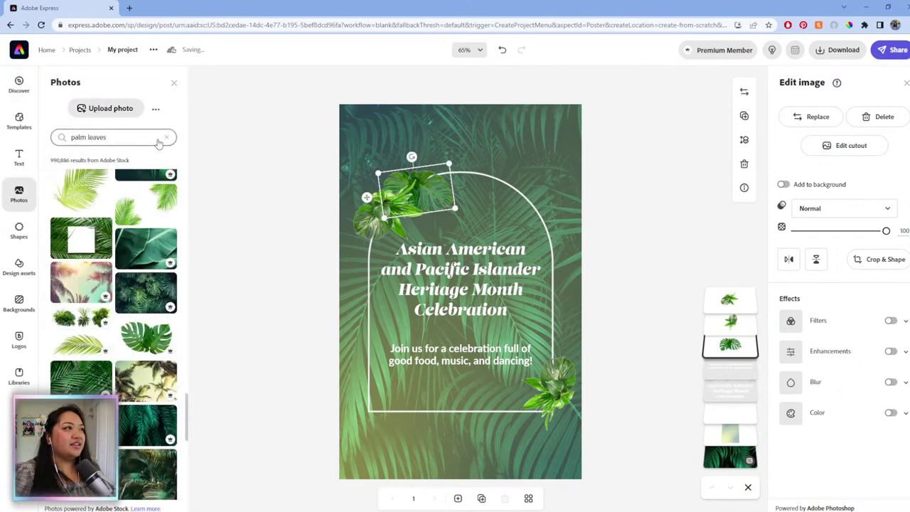
{"action": "left_click", "coordinate": [167, 139]}
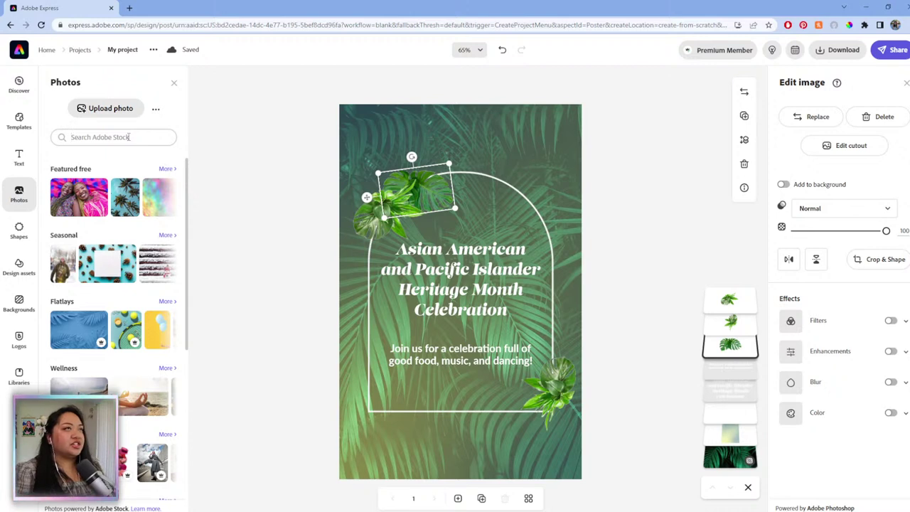
{"action": "type", "text": "hibiscus"}
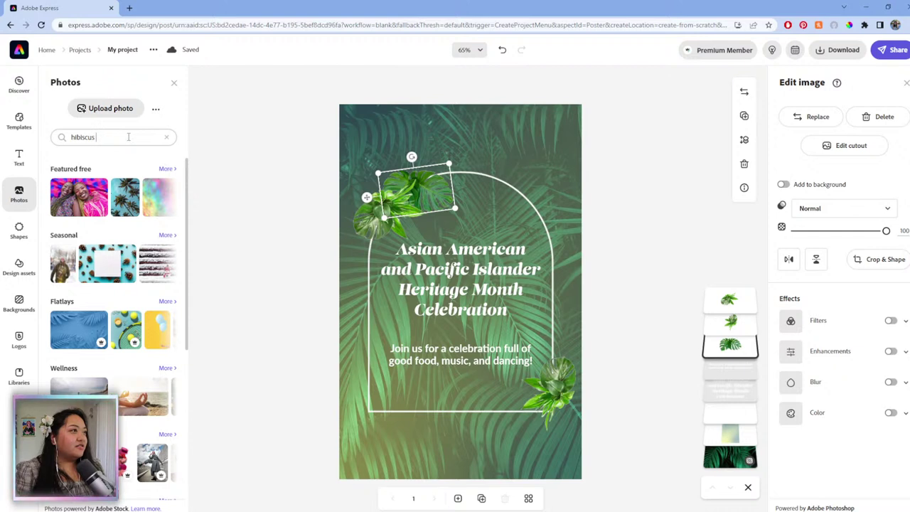
{"action": "type", "text": "er"}
{"action": "key", "text": "Return"}
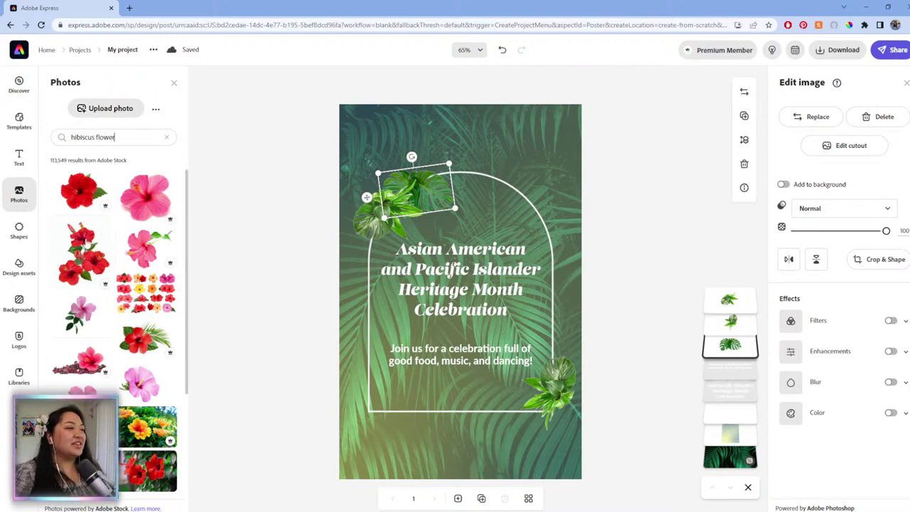
- Add the stock photo of a yellow-orange hibiscus with two green leaves to the poster
{"action": "scroll", "coordinate": [114, 306], "scroll_direction": "down", "scroll_amount": 5}
{"action": "scroll", "coordinate": [112, 307], "scroll_direction": "down", "scroll_amount": 5}
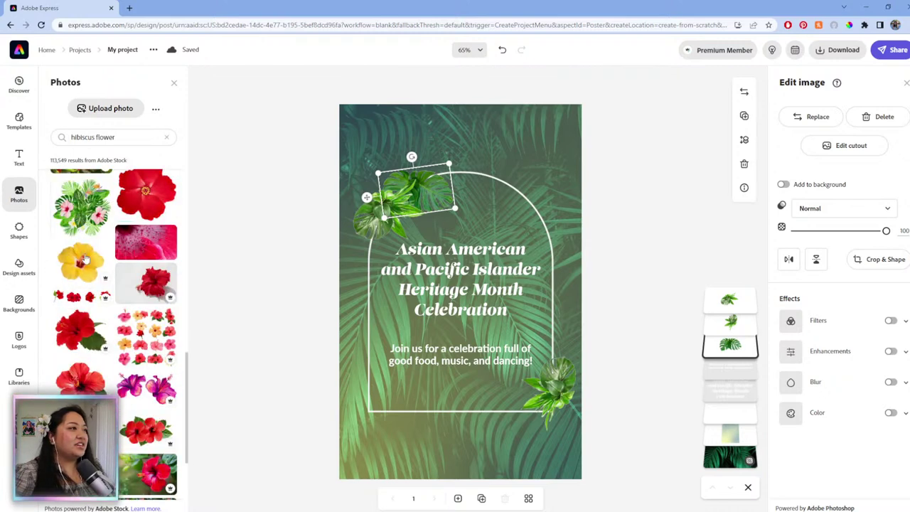
{"action": "scroll", "coordinate": [115, 281], "scroll_direction": "down", "scroll_amount": 3}
{"action": "scroll", "coordinate": [113, 282], "scroll_direction": "down", "scroll_amount": 6}
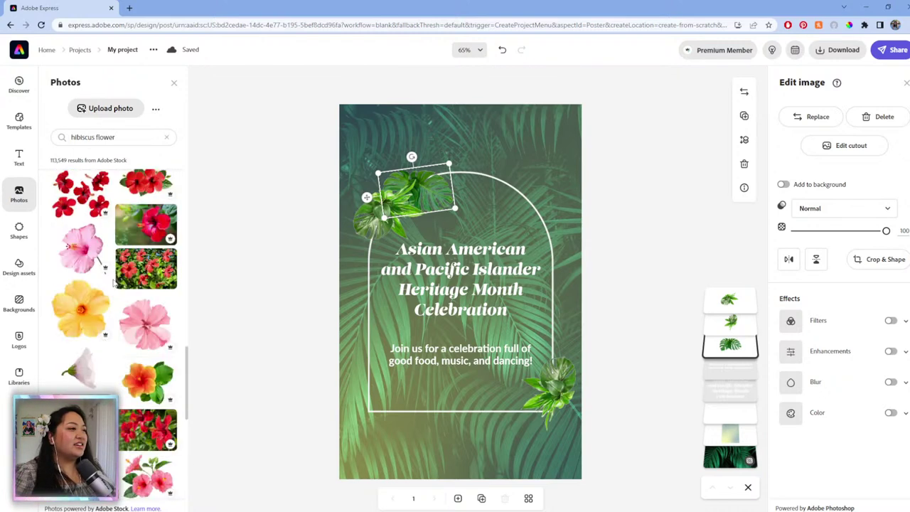
{"action": "scroll", "coordinate": [111, 282], "scroll_direction": "down", "scroll_amount": 5}
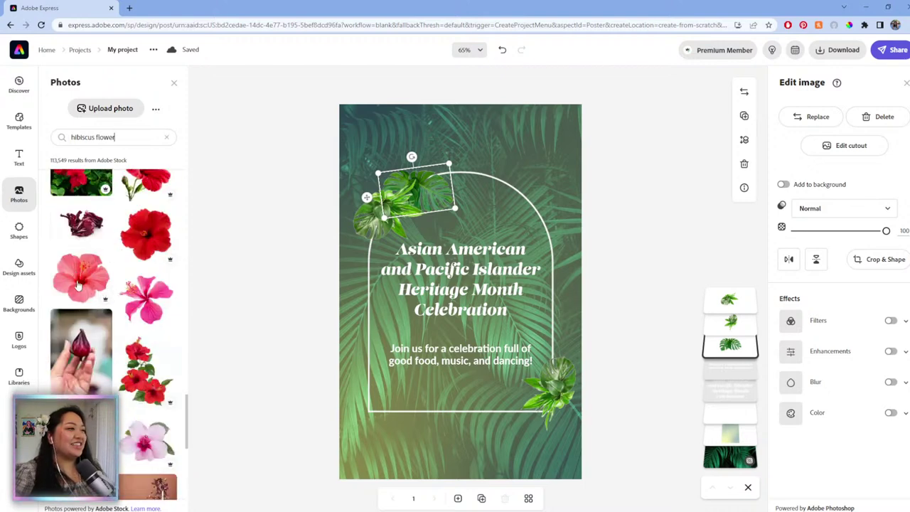
{"action": "scroll", "coordinate": [79, 284], "scroll_direction": "down", "scroll_amount": 6}
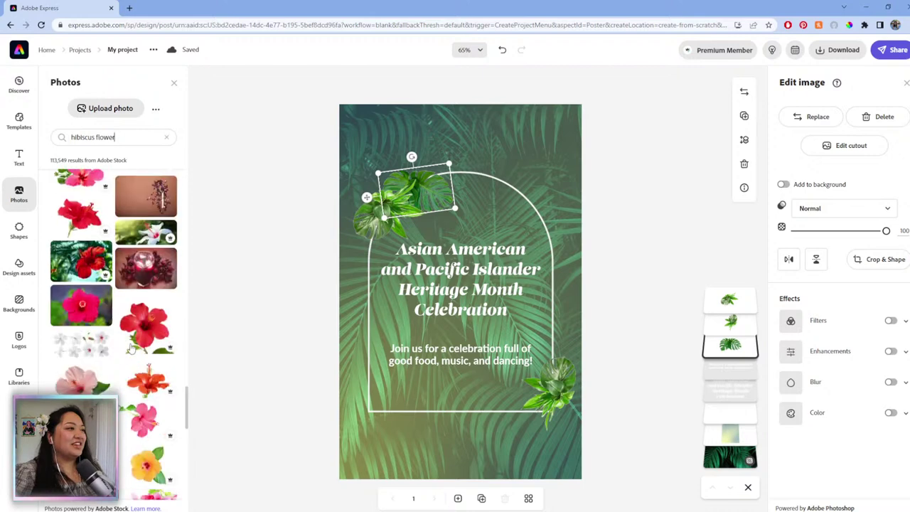
{"action": "scroll", "coordinate": [121, 354], "scroll_direction": "down", "scroll_amount": 2}
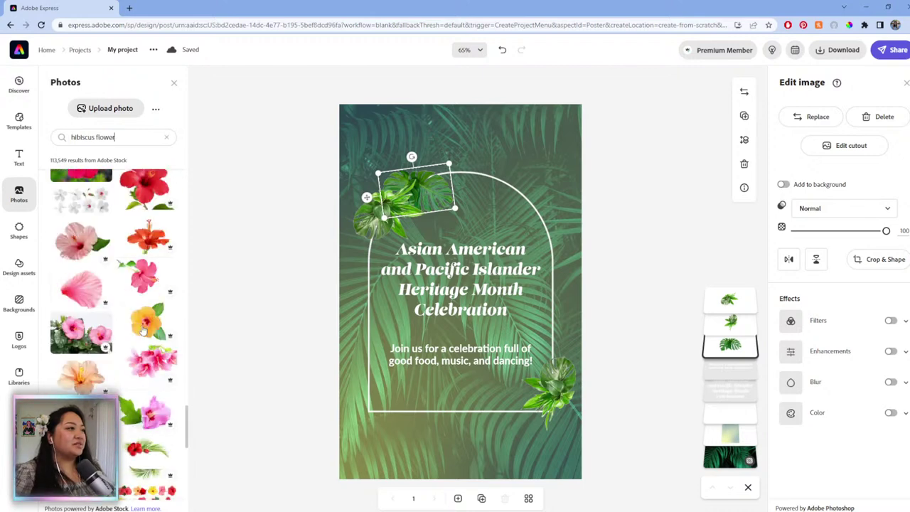
{"action": "left_click_drag", "start_coordinate": [401, 364], "coordinate": [455, 412]}
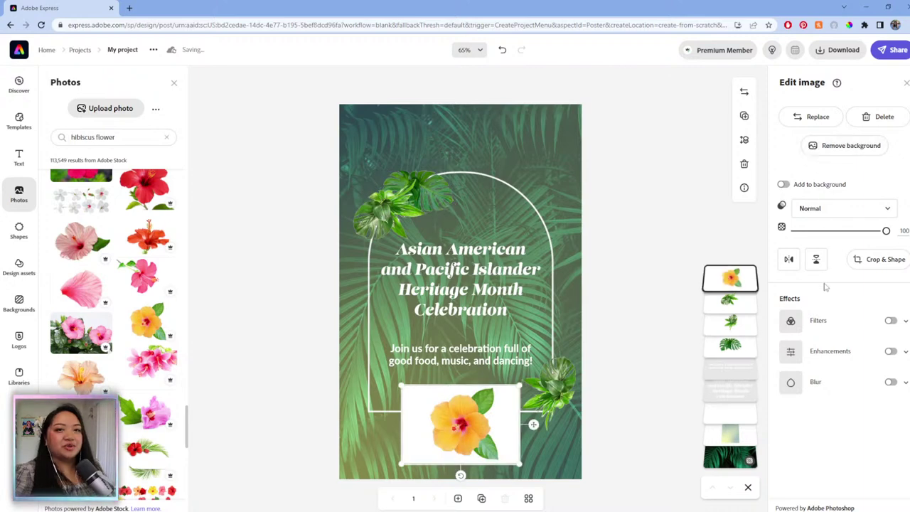
- Remove the yellow-orange hibiscus photo's background, then tilt, shrink and place the cutout over the leaf cluster at the arch's lower-right corner
{"action": "left_click", "coordinate": [856, 147]}
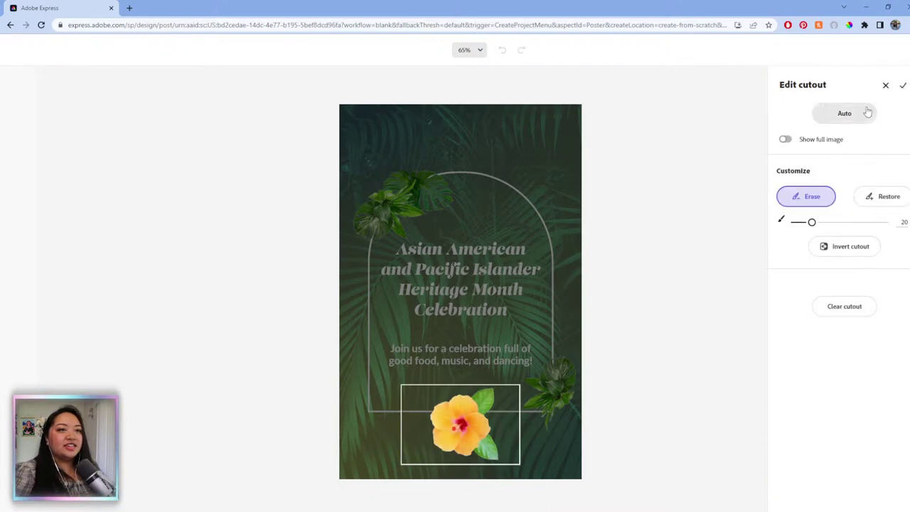
{"action": "left_click", "coordinate": [903, 85]}
{"action": "left_click_drag", "start_coordinate": [464, 471], "coordinate": [423, 444]}
{"action": "left_click_drag", "start_coordinate": [465, 411], "coordinate": [532, 396]}
{"action": "left_click_drag", "start_coordinate": [578, 430], "coordinate": [533, 403]}
{"action": "left_click_drag", "start_coordinate": [521, 440], "coordinate": [487, 393]}
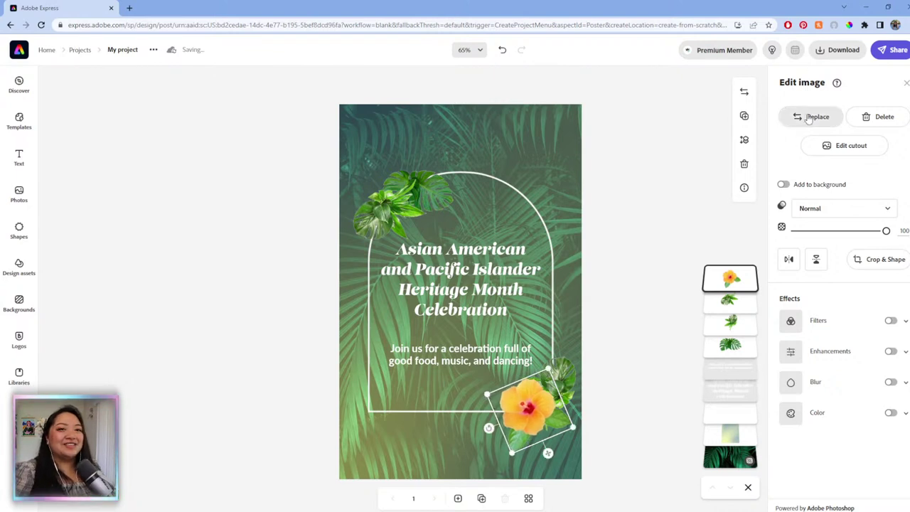
{"action": "left_click_drag", "start_coordinate": [512, 393], "coordinate": [538, 413]}
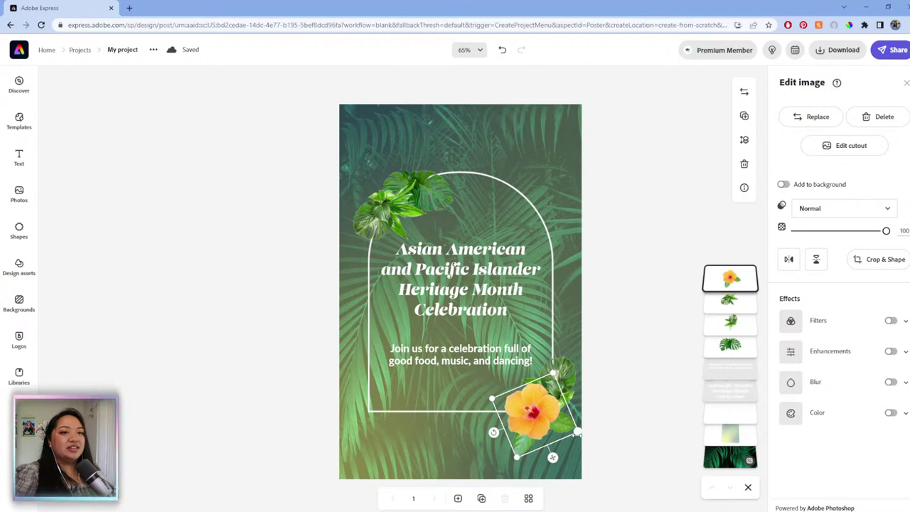
{"action": "left_click_drag", "start_coordinate": [579, 430], "coordinate": [524, 413]}
{"action": "left_click_drag", "start_coordinate": [515, 459], "coordinate": [520, 450]}
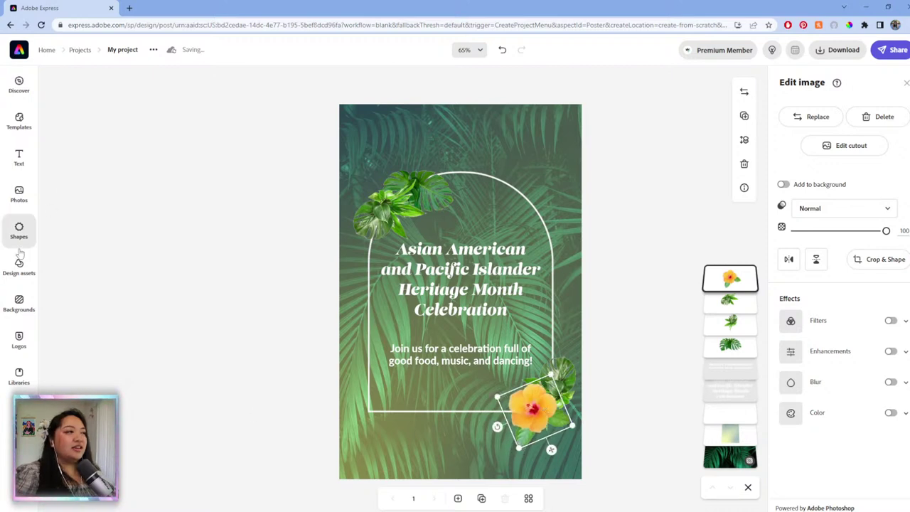
- Add the stock photo of a branch with three red hibiscus flowers to the poster and remove its background
{"action": "left_click", "coordinate": [18, 193]}
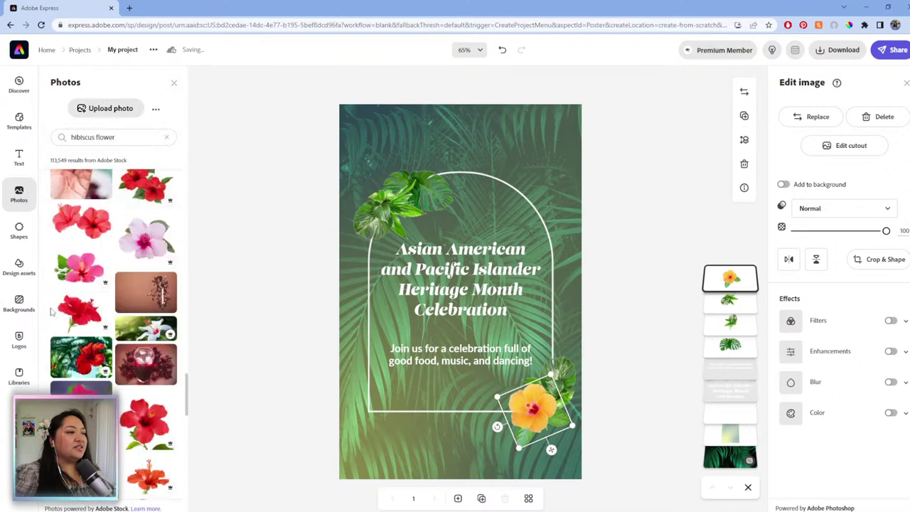
{"action": "scroll", "coordinate": [82, 347], "scroll_direction": "up", "scroll_amount": 3}
{"action": "scroll", "coordinate": [82, 346], "scroll_direction": "up", "scroll_amount": 10}
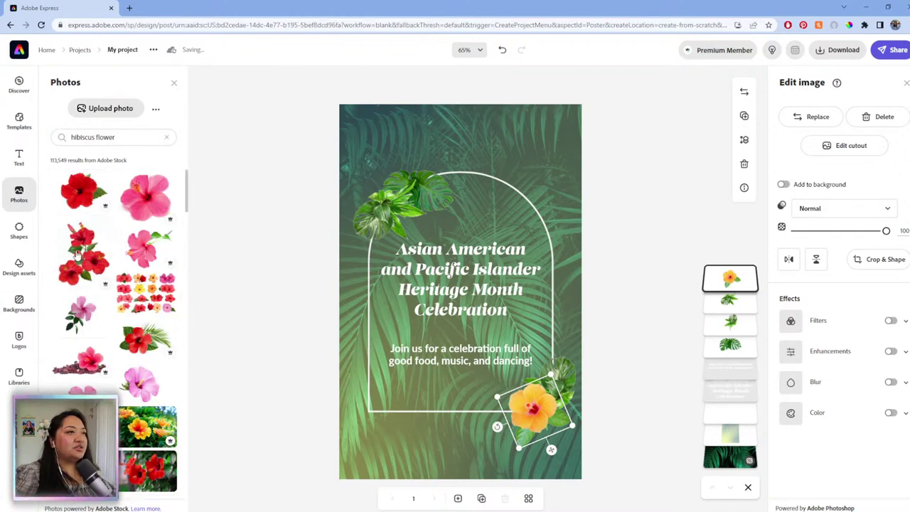
{"action": "scroll", "coordinate": [79, 254], "scroll_direction": "down", "scroll_amount": 10}
{"action": "scroll", "coordinate": [102, 280], "scroll_direction": "down", "scroll_amount": 5}
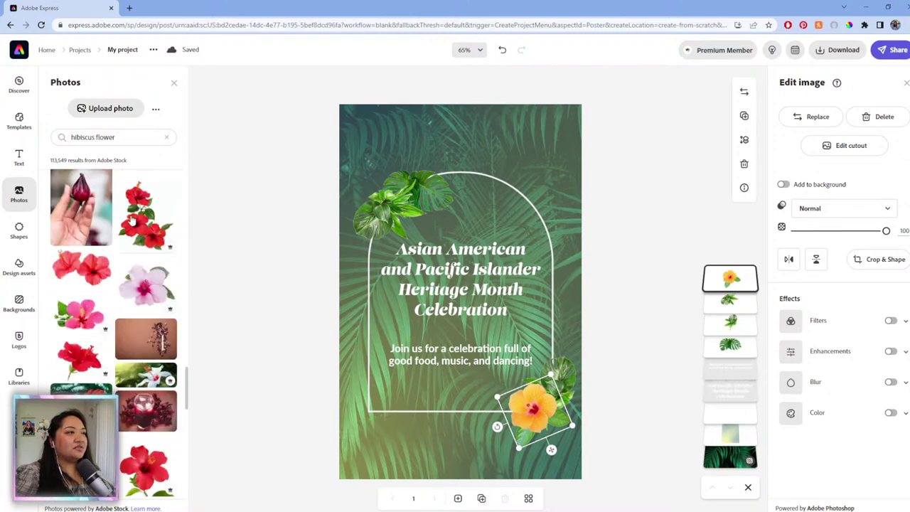
{"action": "left_click", "coordinate": [133, 236]}
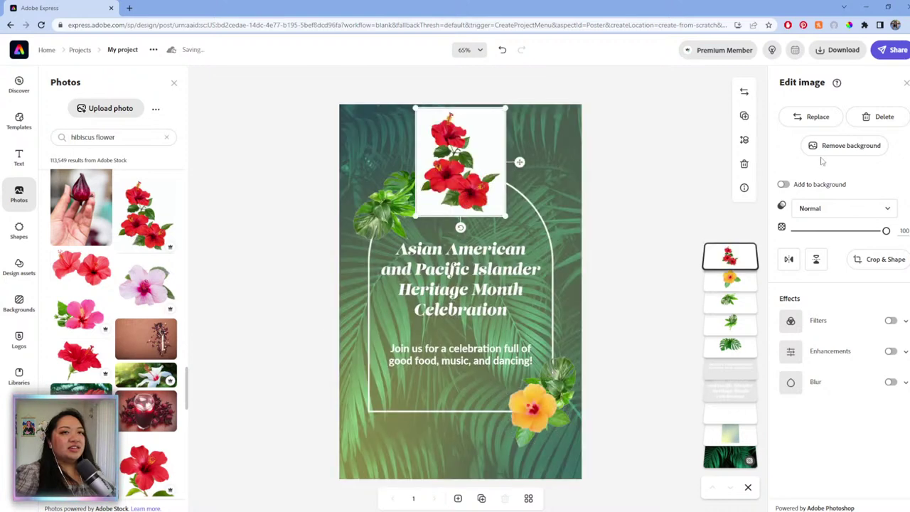
{"action": "left_click", "coordinate": [843, 146]}
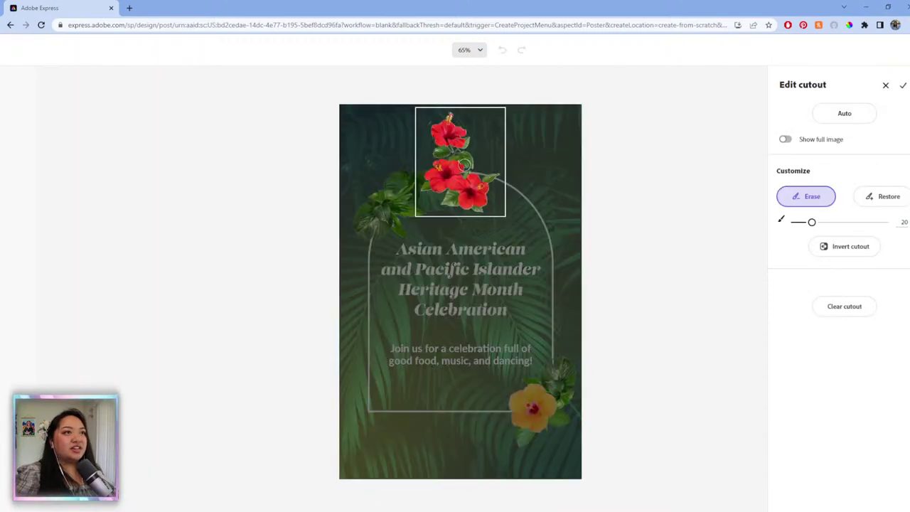
{"action": "left_click", "coordinate": [903, 85]}
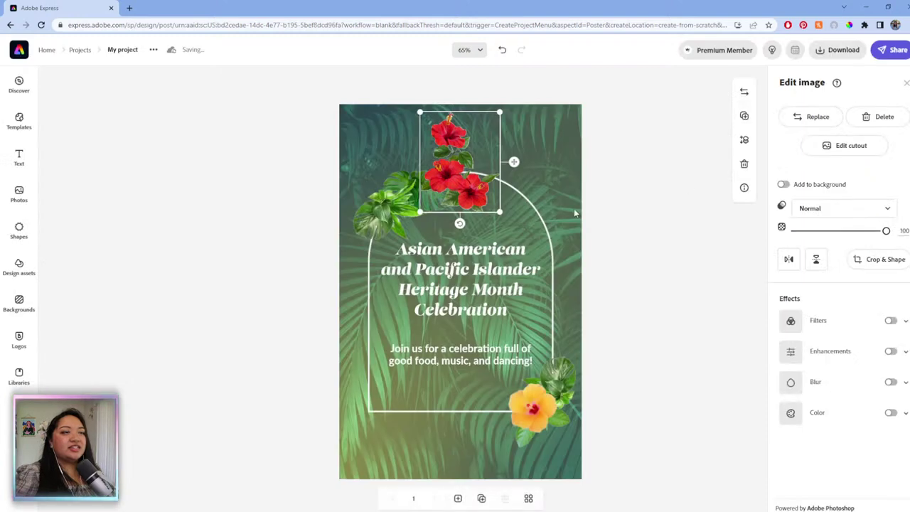
- Shrink and rotate the red hibiscus branch and place it over the leaves on the arch's upper-left curve
{"action": "left_click_drag", "start_coordinate": [500, 212], "coordinate": [471, 177]}
{"action": "left_click_drag", "start_coordinate": [444, 133], "coordinate": [392, 192]}
{"action": "left_click_drag", "start_coordinate": [370, 244], "coordinate": [361, 234]}
{"action": "left_click_drag", "start_coordinate": [401, 164], "coordinate": [421, 131]}
{"action": "left_click_drag", "start_coordinate": [402, 182], "coordinate": [418, 200]}
{"action": "left_click_drag", "start_coordinate": [364, 232], "coordinate": [367, 237]}
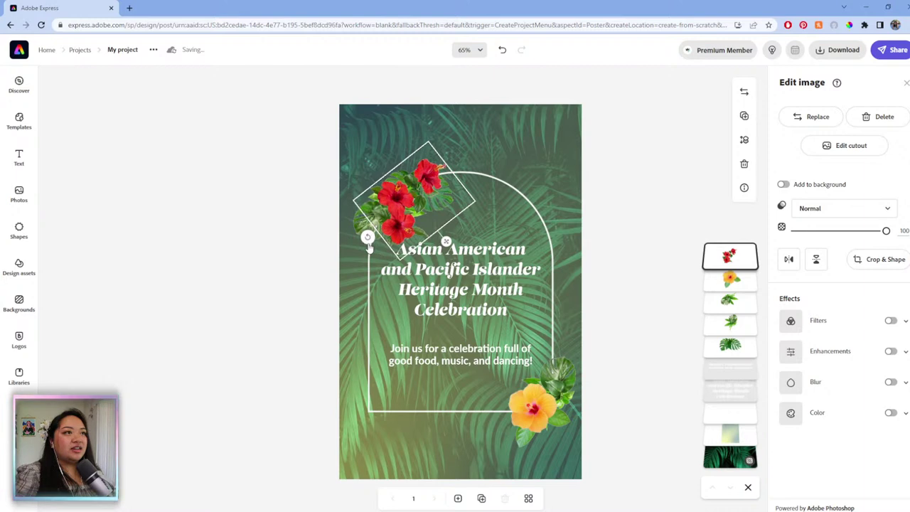
{"action": "left_click", "coordinate": [308, 243]}
- Rotate the upper-left leaf cluster slightly and shift it down and left so it shows beside the lowest red hibiscus
{"action": "left_click", "coordinate": [357, 229]}
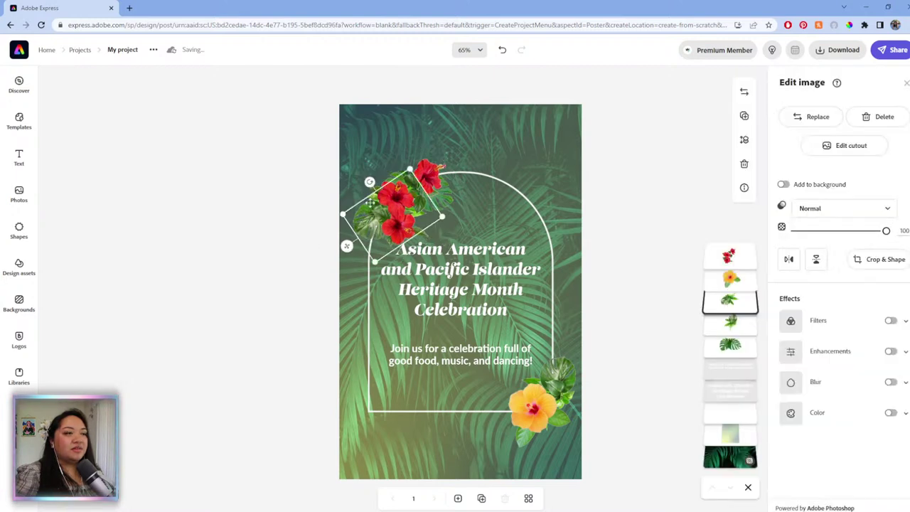
{"action": "left_click_drag", "start_coordinate": [367, 181], "coordinate": [363, 188]}
{"action": "left_click_drag", "start_coordinate": [363, 225], "coordinate": [354, 239]}
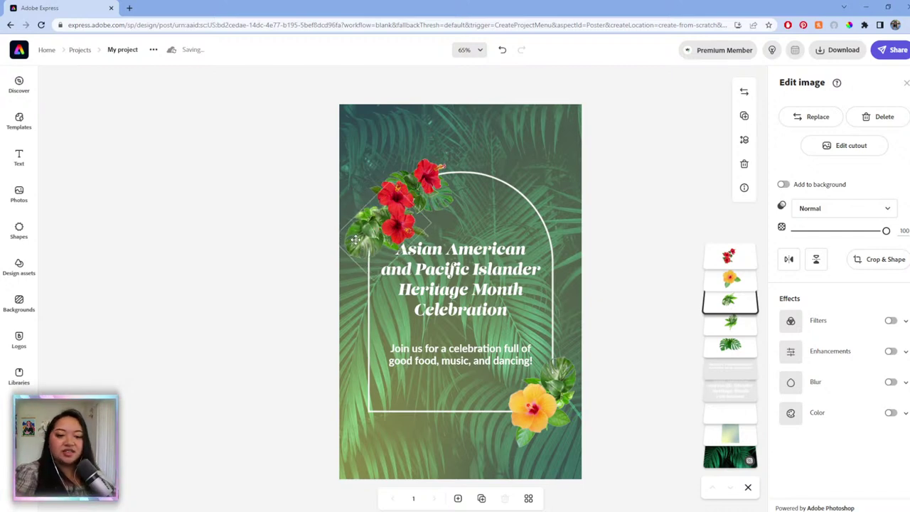
{"action": "mouse_move", "coordinate": [351, 202]}
{"action": "left_mouse_down"}
{"action": "mouse_move", "coordinate": [337, 203]}
{"action": "mouse_move", "coordinate": [344, 195]}
{"action": "left_mouse_up"}
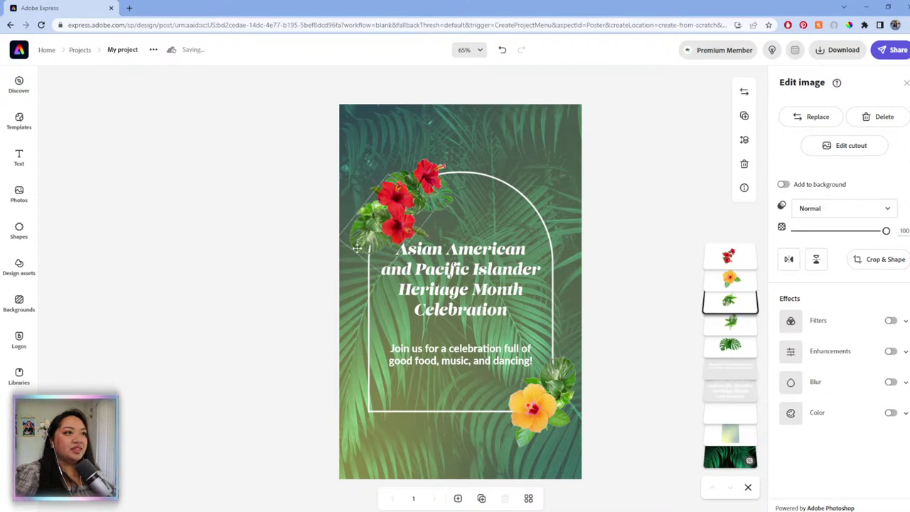
- Move the monstera leaf pair right and slightly up along the top of the arch, beyond the red hibiscus
{"action": "left_click", "coordinate": [443, 203]}
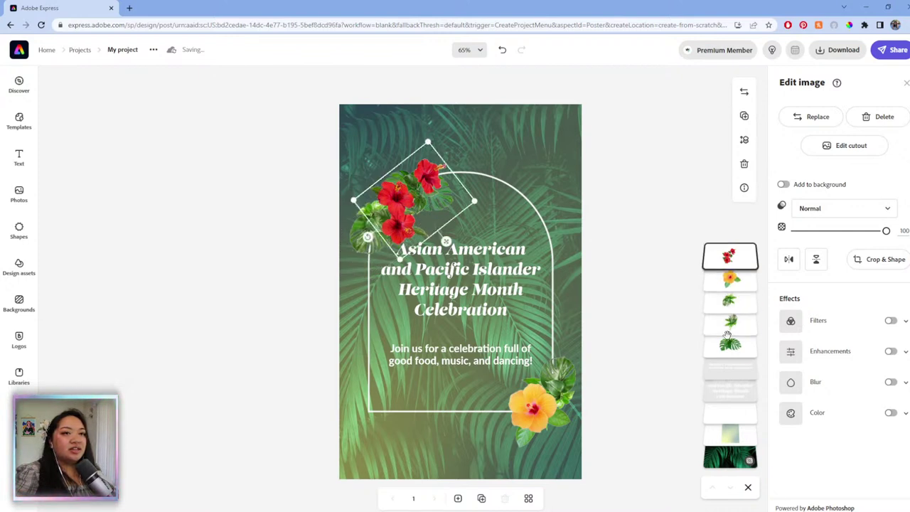
{"action": "left_click", "coordinate": [448, 199]}
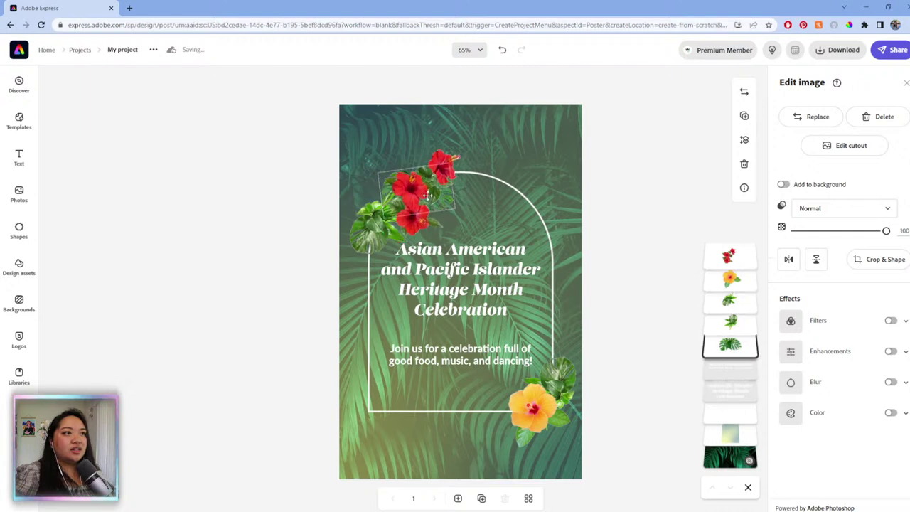
{"action": "left_click_drag", "start_coordinate": [450, 195], "coordinate": [474, 185]}
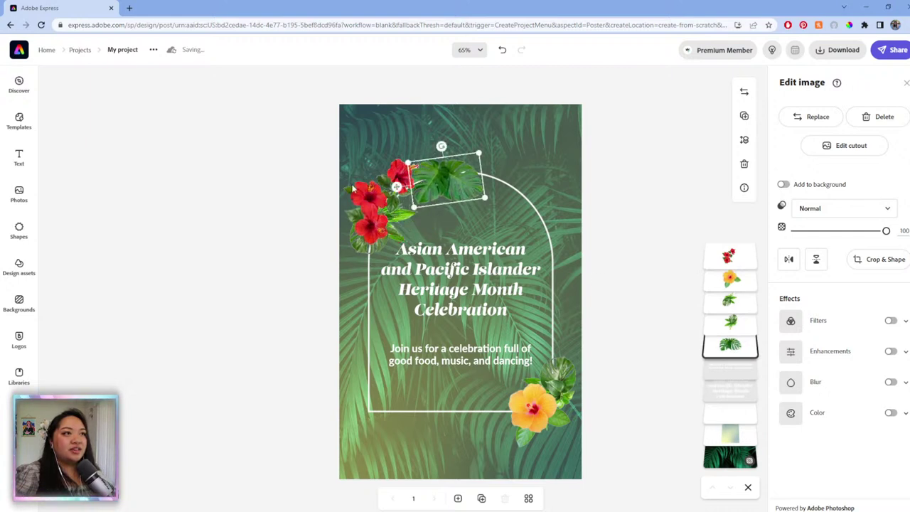
- Shift the red hibiscus branch left with a slight rotation and move the monstera pair back left to tuck behind its upper flower
{"action": "mouse_move", "coordinate": [386, 199]}
{"action": "left_mouse_down"}
{"action": "mouse_move", "coordinate": [396, 193]}
{"action": "mouse_move", "coordinate": [390, 200]}
{"action": "left_mouse_up"}
{"action": "mouse_move", "coordinate": [357, 240]}
{"action": "left_mouse_down"}
{"action": "mouse_move", "coordinate": [349, 229]}
{"action": "mouse_move", "coordinate": [353, 236]}
{"action": "left_mouse_up"}
{"action": "left_click_drag", "start_coordinate": [389, 196], "coordinate": [391, 198]}
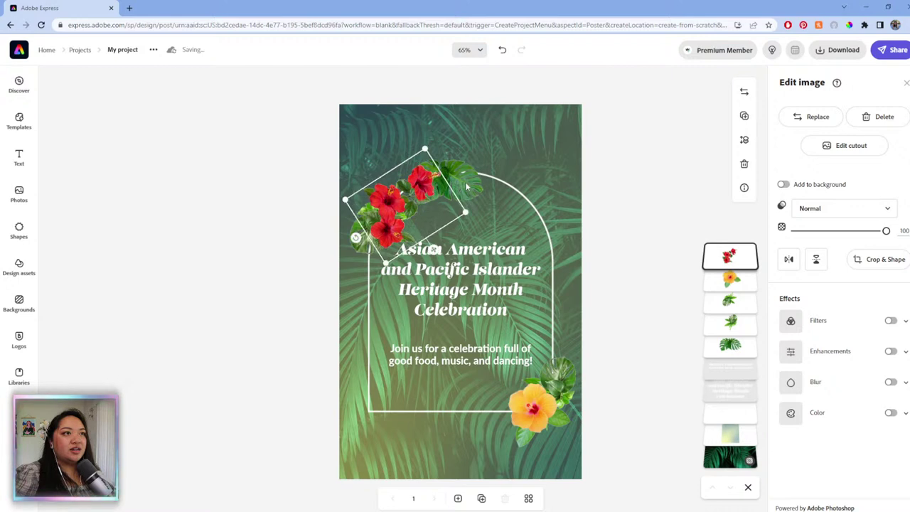
{"action": "left_click", "coordinate": [468, 187]}
{"action": "mouse_move", "coordinate": [468, 187]}
{"action": "left_mouse_down"}
{"action": "mouse_move", "coordinate": [452, 186]}
{"action": "mouse_move", "coordinate": [470, 201]}
{"action": "mouse_move", "coordinate": [451, 185]}
{"action": "left_mouse_up"}
{"action": "left_click", "coordinate": [629, 183]}
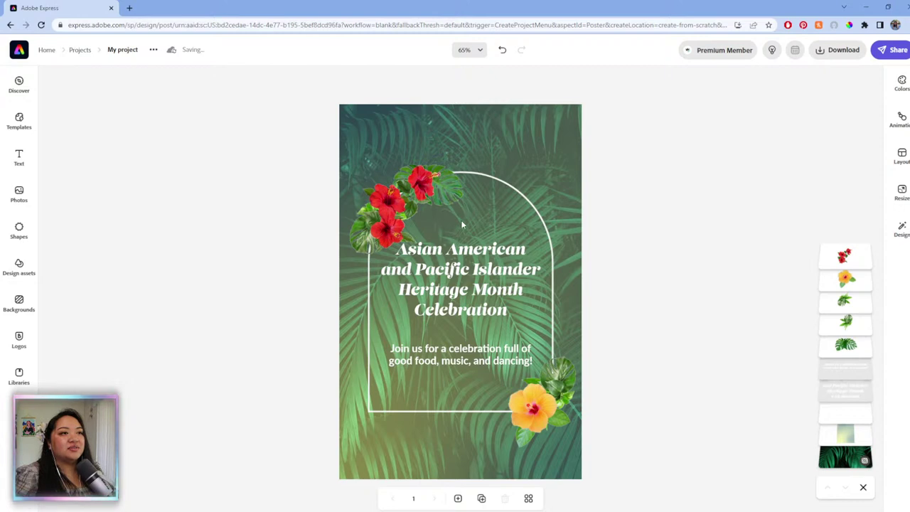
- Move the tagline and the title slightly down inside the arch
{"action": "left_click", "coordinate": [451, 352]}
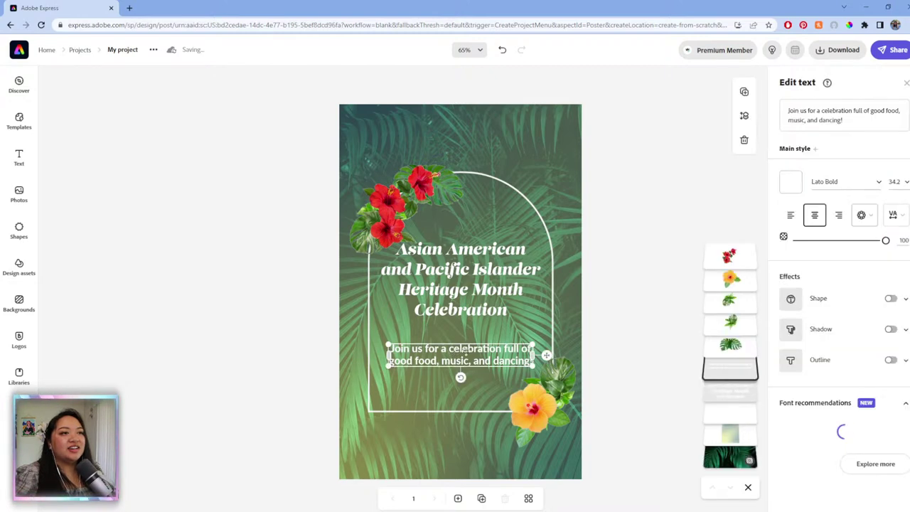
{"action": "left_click_drag", "start_coordinate": [475, 275], "coordinate": [475, 283]}
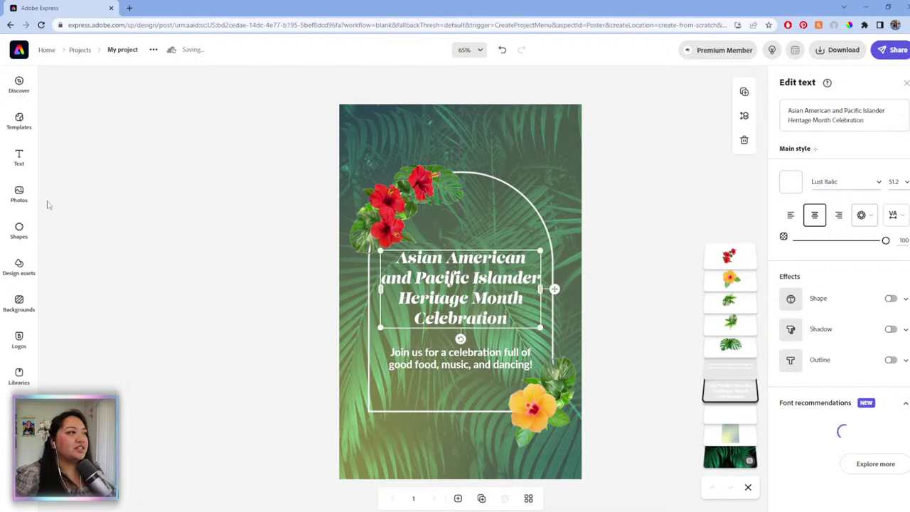
- Leave the basic shapes category and search all shapes for "wave"
{"action": "left_click", "coordinate": [25, 249]}
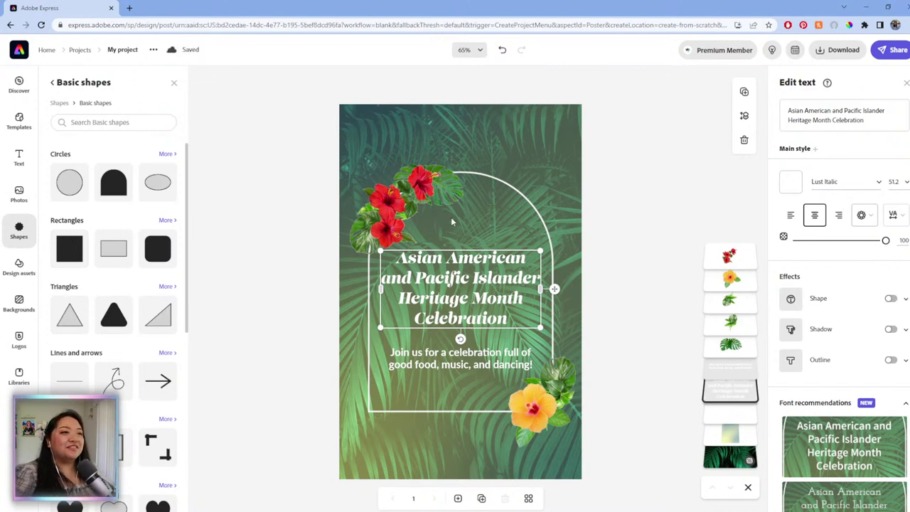
{"action": "left_click", "coordinate": [73, 123]}
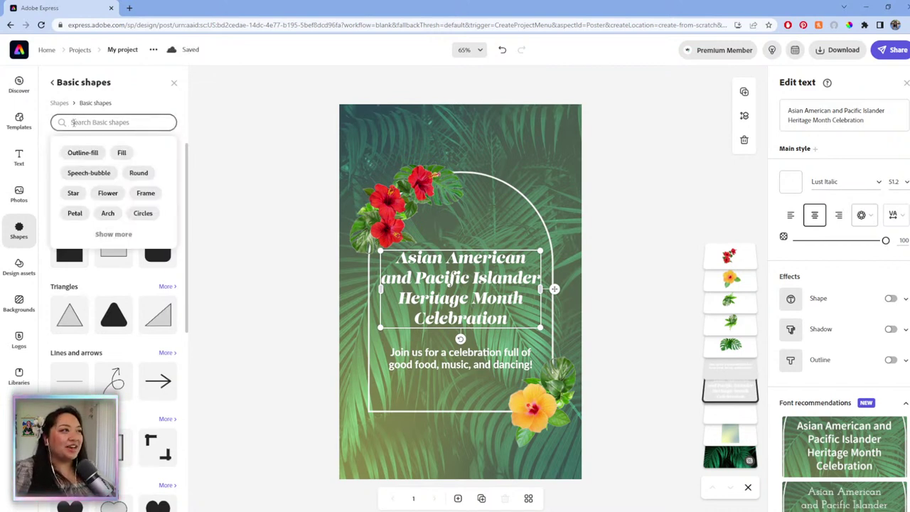
{"action": "left_click", "coordinate": [60, 104]}
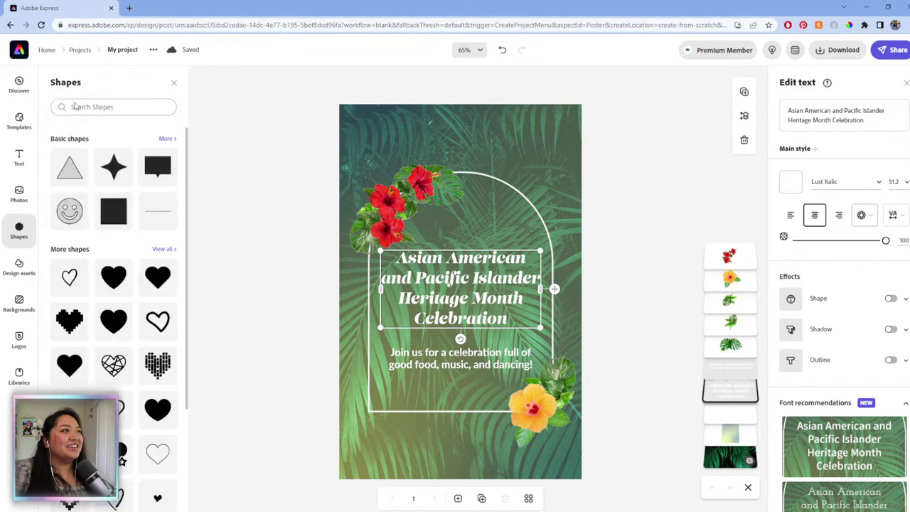
{"action": "left_click", "coordinate": [77, 107]}
{"action": "type", "text": "wa"}
{"action": "key", "text": "Return"}
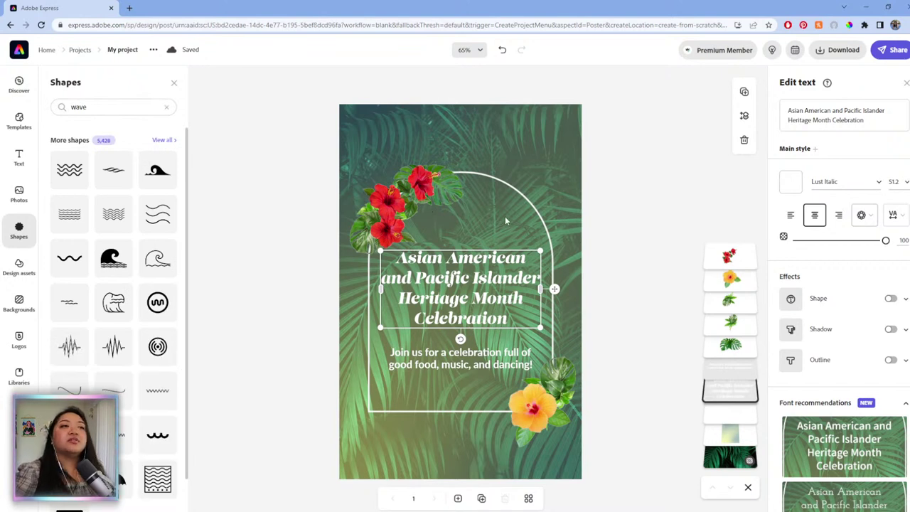
{"action": "scroll", "coordinate": [73, 359], "scroll_direction": "down", "scroll_amount": 1}
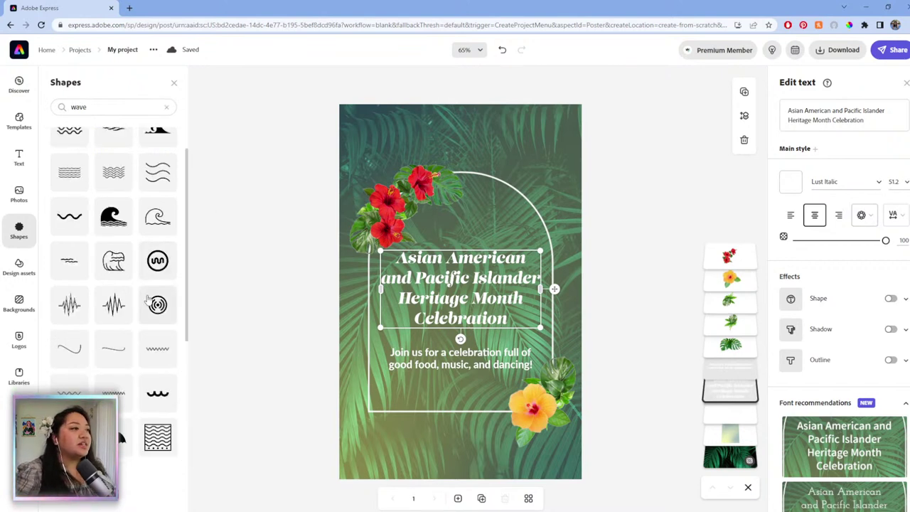
- Refine the shape search to "ocean wave"
{"action": "left_click", "coordinate": [77, 106]}
{"action": "type", "text": "ocean"}
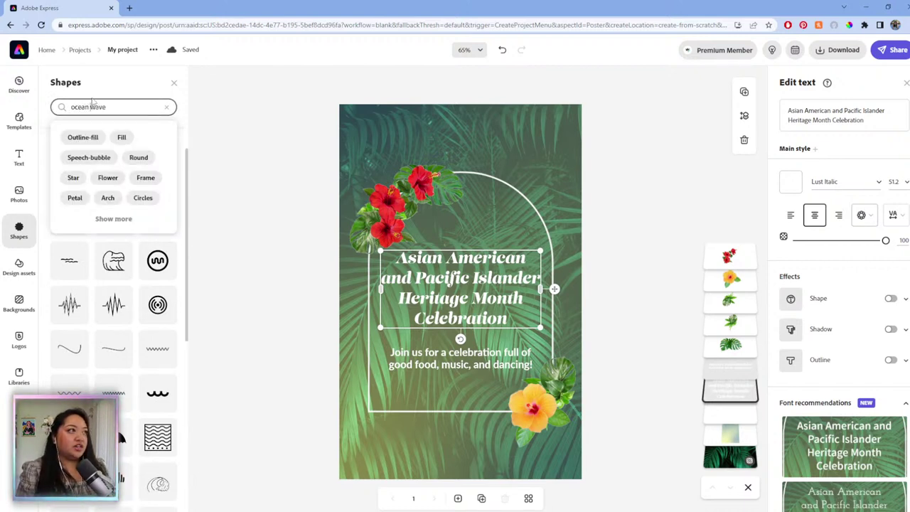
{"action": "key", "text": "Return"}
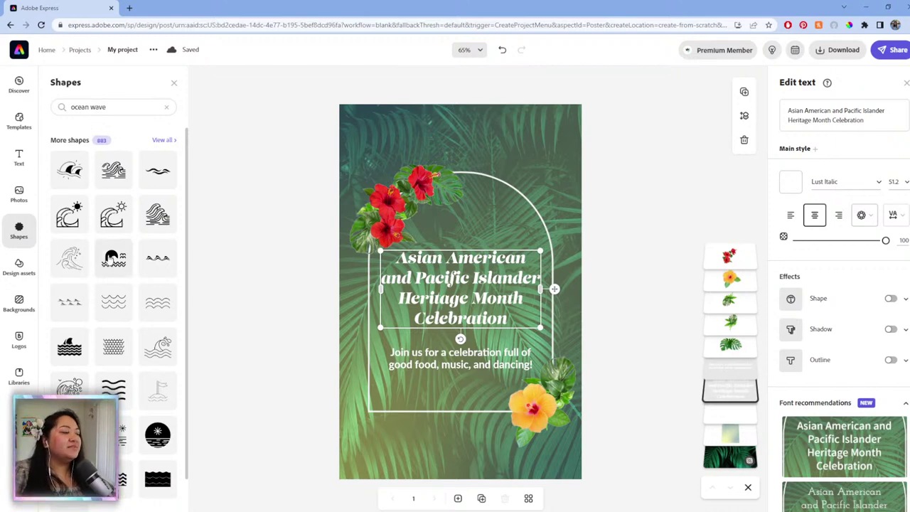
- Browse the ocean wave shape results for a simple wave motif suited to the poster's arch
{"action": "scroll", "coordinate": [114, 256], "scroll_direction": "down", "scroll_amount": 1}
{"action": "scroll", "coordinate": [115, 244], "scroll_direction": "down", "scroll_amount": 5}
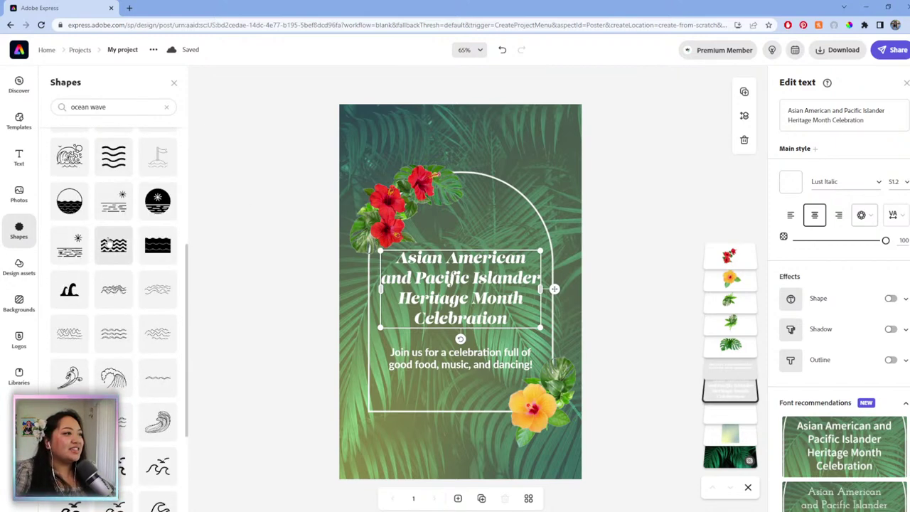
{"action": "scroll", "coordinate": [124, 284], "scroll_direction": "down", "scroll_amount": 1}
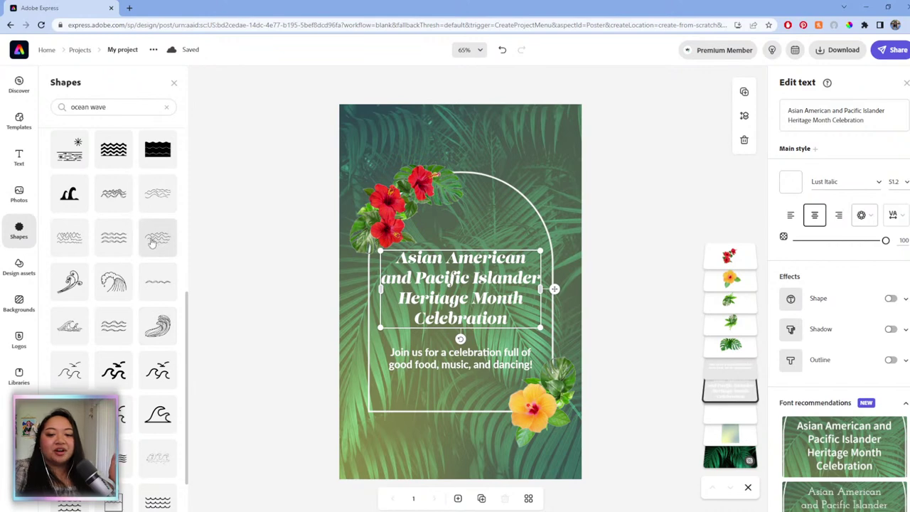
{"action": "scroll", "coordinate": [147, 252], "scroll_direction": "down", "scroll_amount": 1}
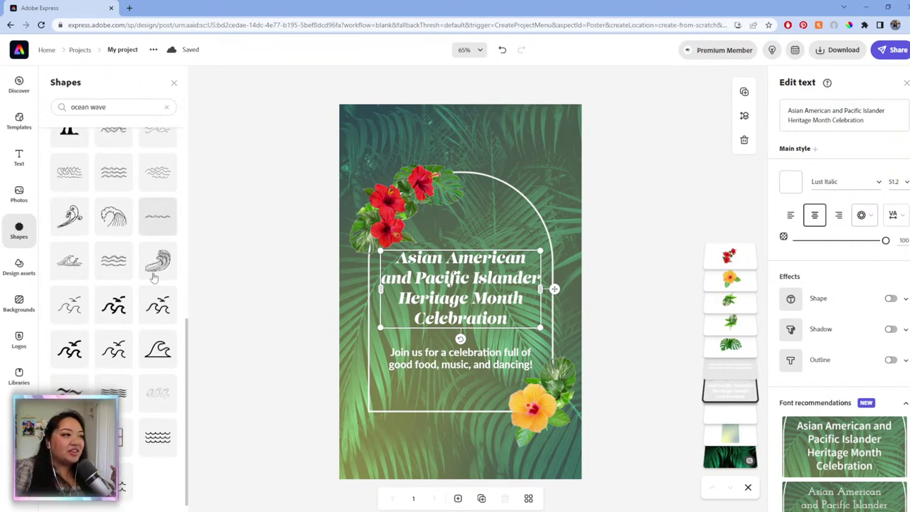
{"action": "scroll", "coordinate": [100, 233], "scroll_direction": "down", "scroll_amount": 1}
{"action": "scroll", "coordinate": [99, 234], "scroll_direction": "down", "scroll_amount": 5}
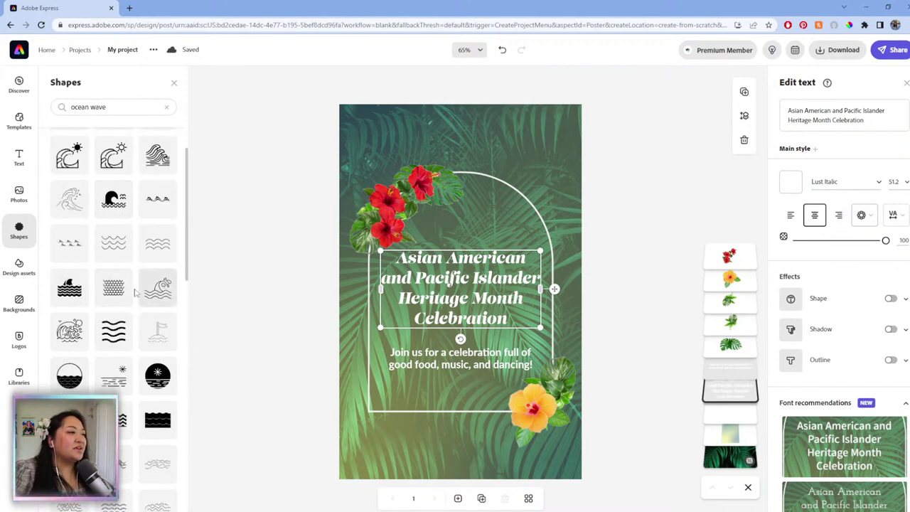
{"action": "scroll", "coordinate": [162, 300], "scroll_direction": "up", "scroll_amount": 1}
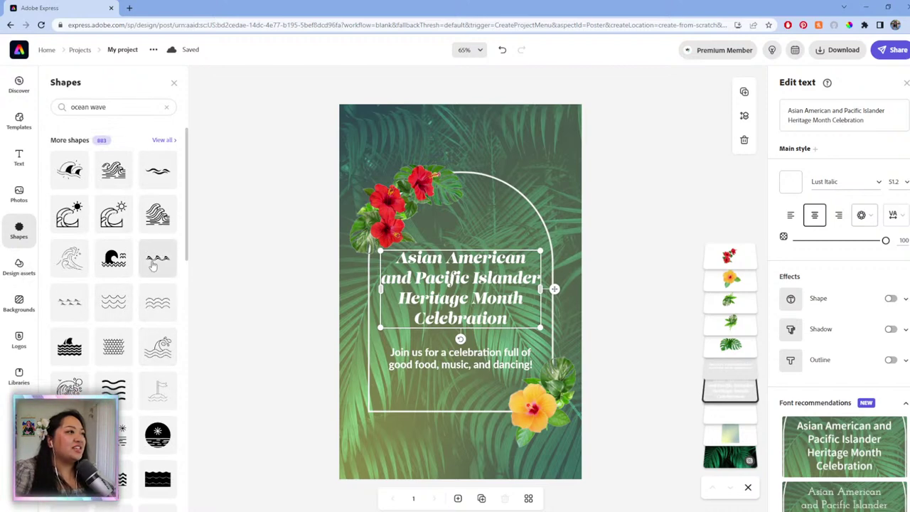
{"action": "scroll", "coordinate": [157, 250], "scroll_direction": "down", "scroll_amount": 2}
{"action": "scroll", "coordinate": [160, 253], "scroll_direction": "down", "scroll_amount": 4}
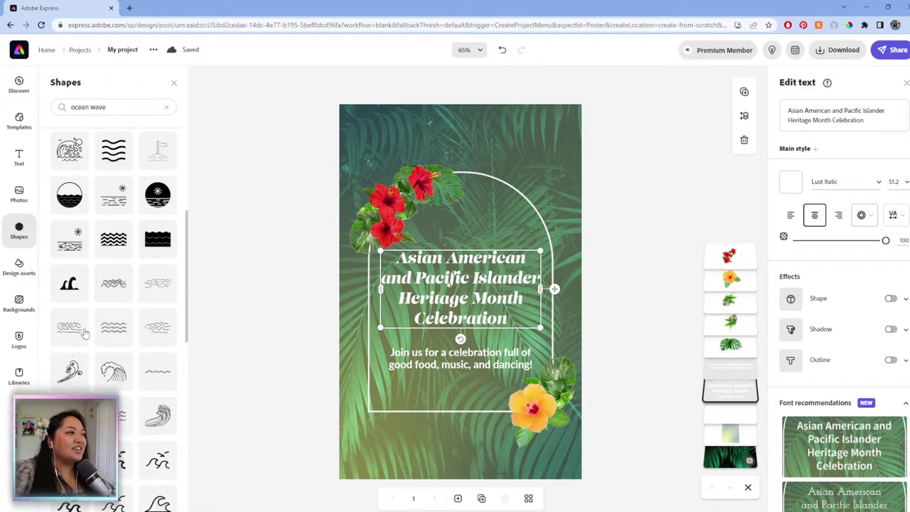
{"action": "scroll", "coordinate": [84, 344], "scroll_direction": "down", "scroll_amount": 4}
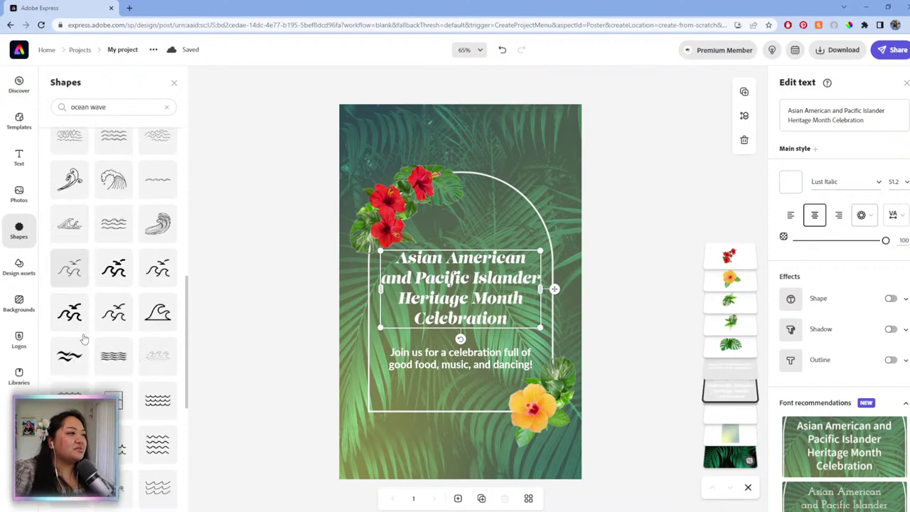
{"action": "scroll", "coordinate": [84, 340], "scroll_direction": "down", "scroll_amount": 5}
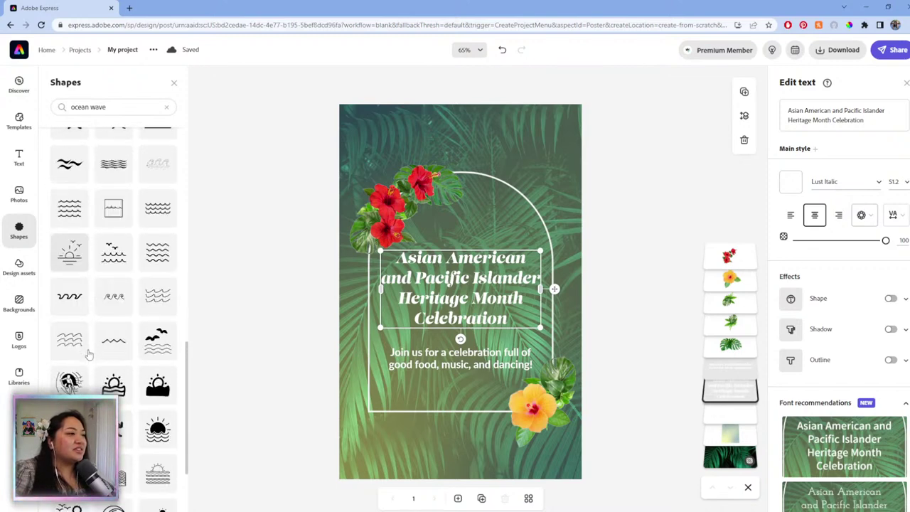
{"action": "scroll", "coordinate": [91, 347], "scroll_direction": "down", "scroll_amount": 1}
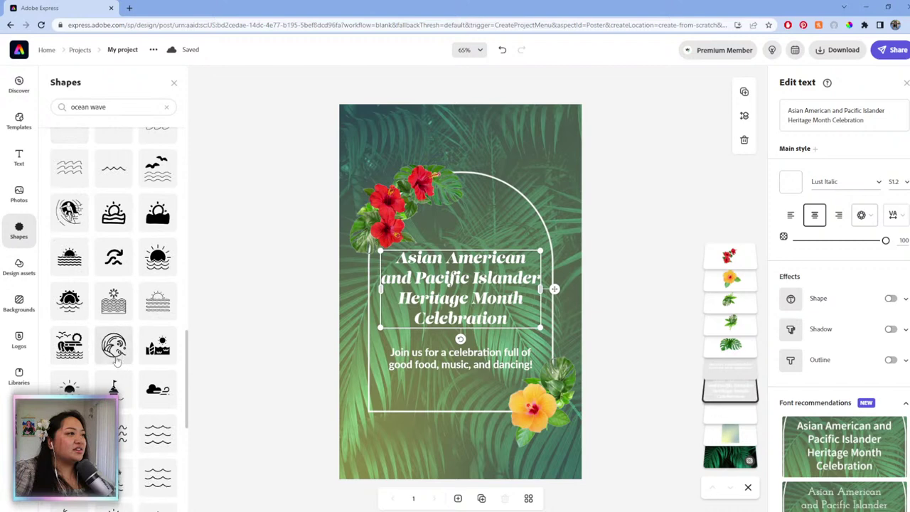
{"action": "scroll", "coordinate": [121, 352], "scroll_direction": "down", "scroll_amount": 5}
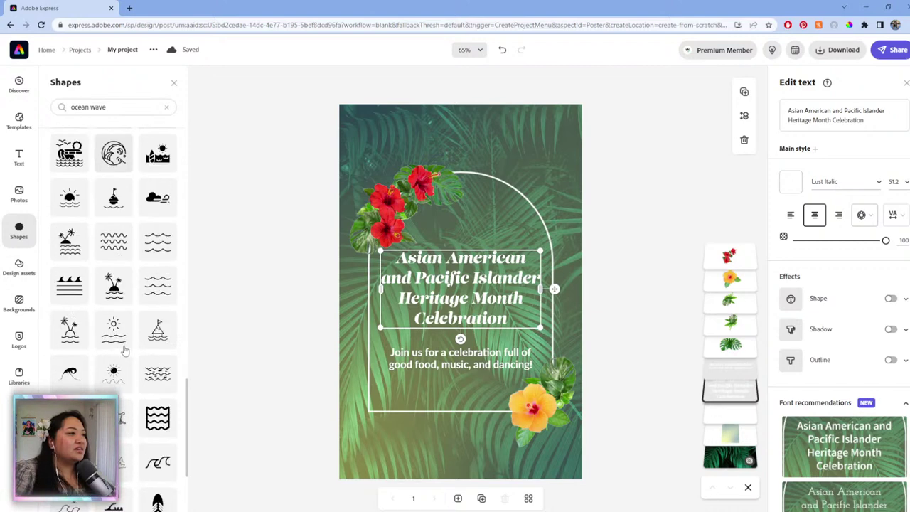
{"action": "scroll", "coordinate": [124, 351], "scroll_direction": "down", "scroll_amount": 10}
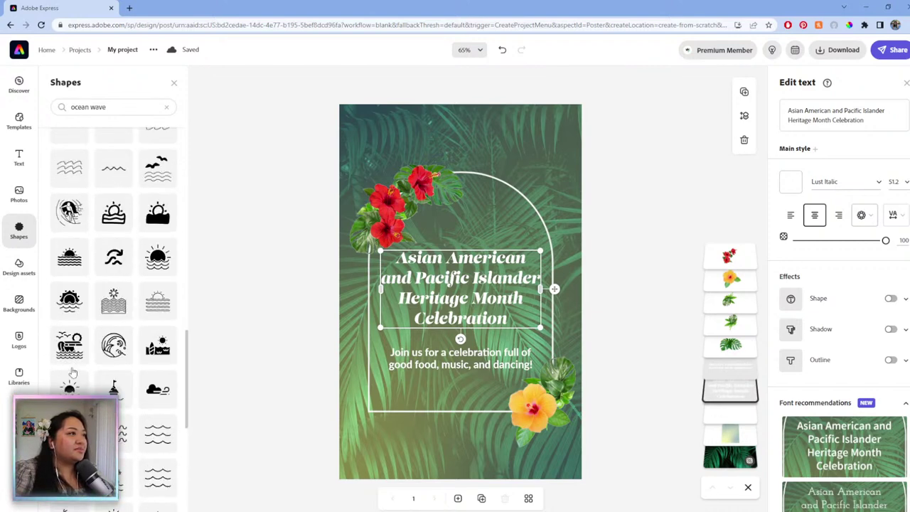
{"action": "scroll", "coordinate": [73, 371], "scroll_direction": "up", "scroll_amount": 4}
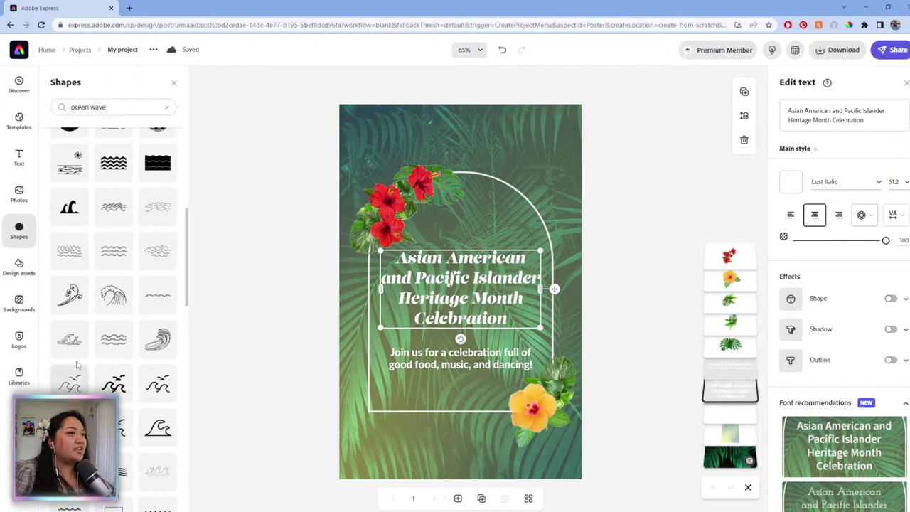
{"action": "scroll", "coordinate": [98, 305], "scroll_direction": "up", "scroll_amount": 4}
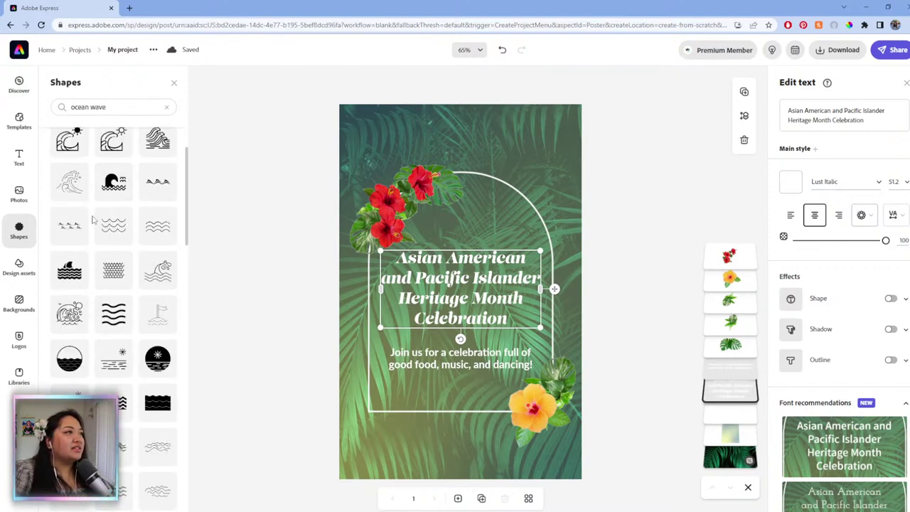
{"action": "scroll", "coordinate": [108, 207], "scroll_direction": "up", "scroll_amount": 1}
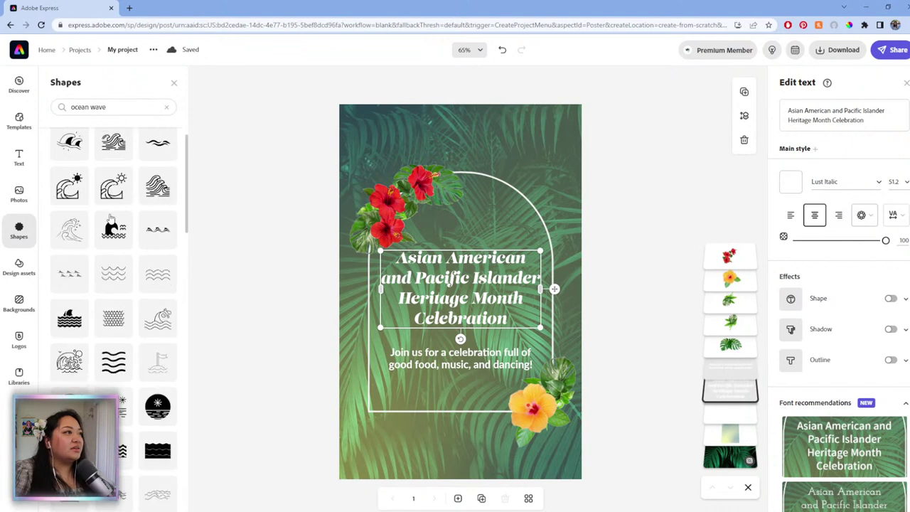
- Add the three-crest wave line shape, shrink it and place it centred above the title inside the arch
{"action": "left_click", "coordinate": [162, 232]}
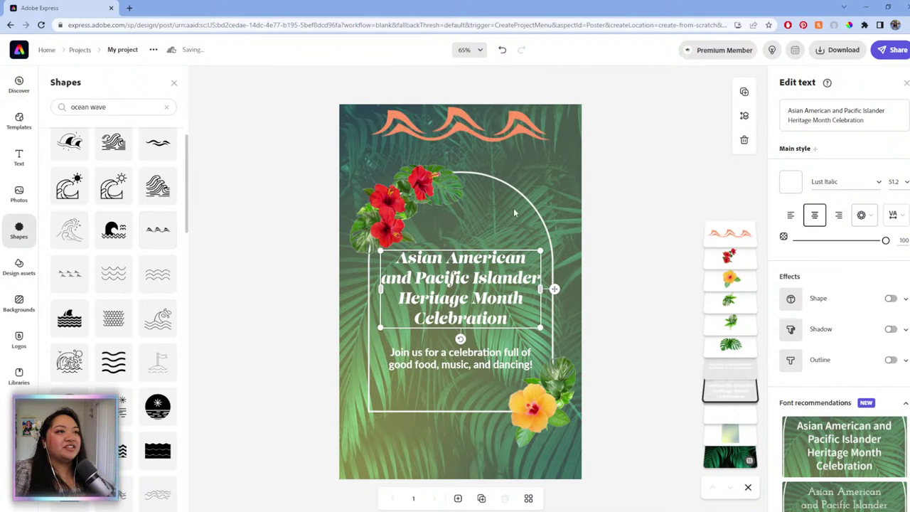
{"action": "left_click", "coordinate": [530, 114]}
{"action": "left_click_drag", "start_coordinate": [551, 107], "coordinate": [508, 235]}
- Recolor the wave shape white (#FFFFFF) and make it slightly smaller
{"action": "left_click", "coordinate": [792, 144]}
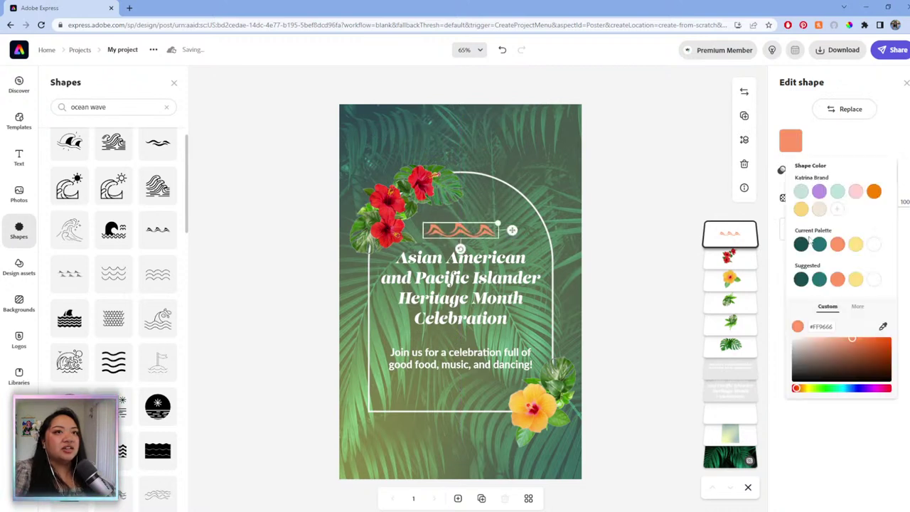
{"action": "left_click", "coordinate": [874, 279]}
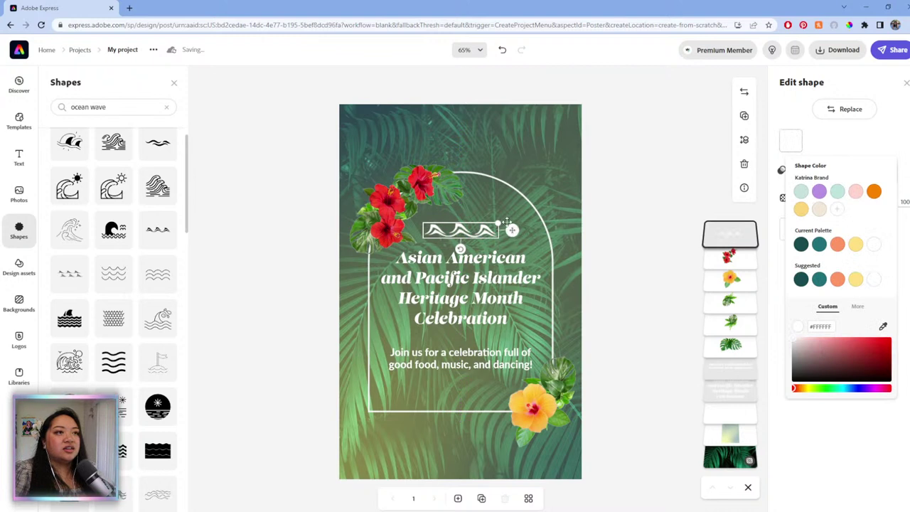
{"action": "mouse_move", "coordinate": [497, 224]}
{"action": "left_mouse_down"}
{"action": "mouse_move", "coordinate": [489, 224]}
{"action": "mouse_move", "coordinate": [508, 228]}
{"action": "left_mouse_up"}
- Enlarge the title text slightly and nudge it down beneath the wave shape
{"action": "left_click", "coordinate": [507, 337]}
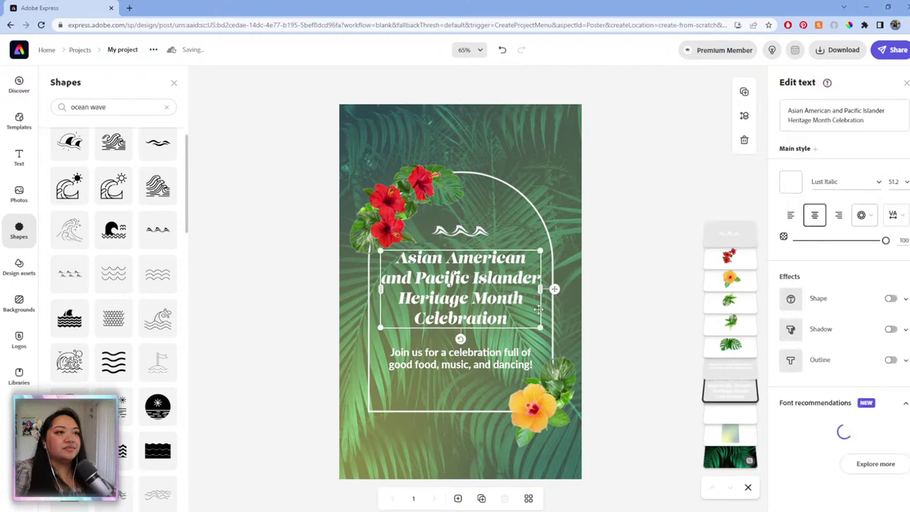
{"action": "left_click_drag", "start_coordinate": [542, 326], "coordinate": [545, 330]}
{"action": "left_click_drag", "start_coordinate": [558, 290], "coordinate": [556, 304]}
- Move the tagline up closer beneath the title, keeping it horizontally centred, and deselect it
{"action": "left_click", "coordinate": [506, 362]}
{"action": "left_click_drag", "start_coordinate": [549, 359], "coordinate": [548, 355]}
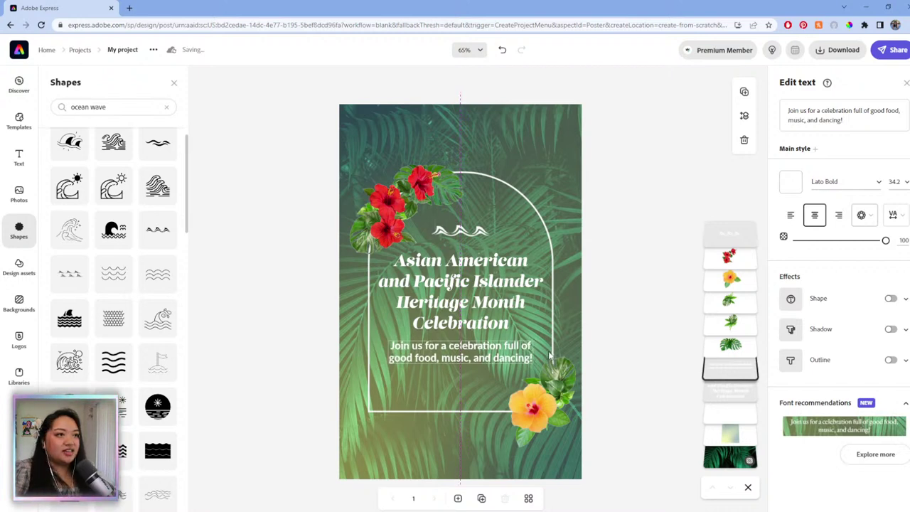
{"action": "left_click", "coordinate": [605, 288]}
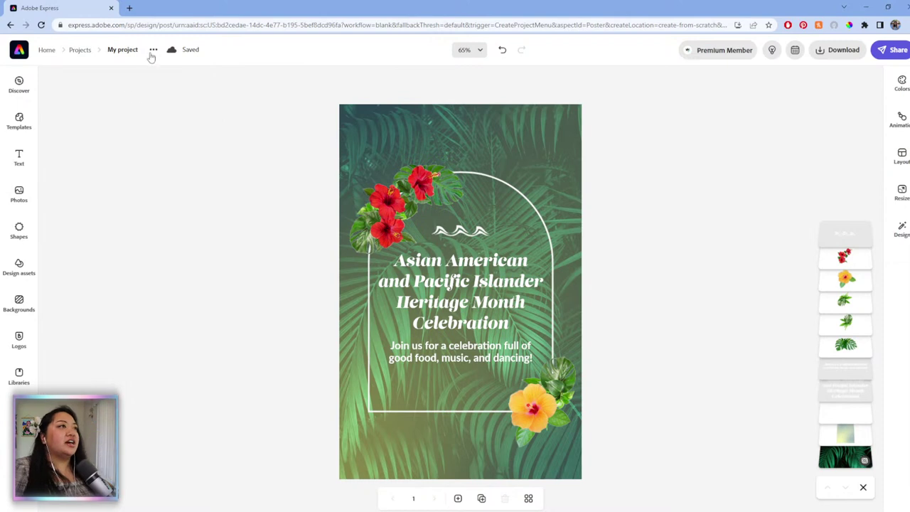
- Rename the project as "AAPI Flyer"
{"action": "left_click", "coordinate": [128, 52]}
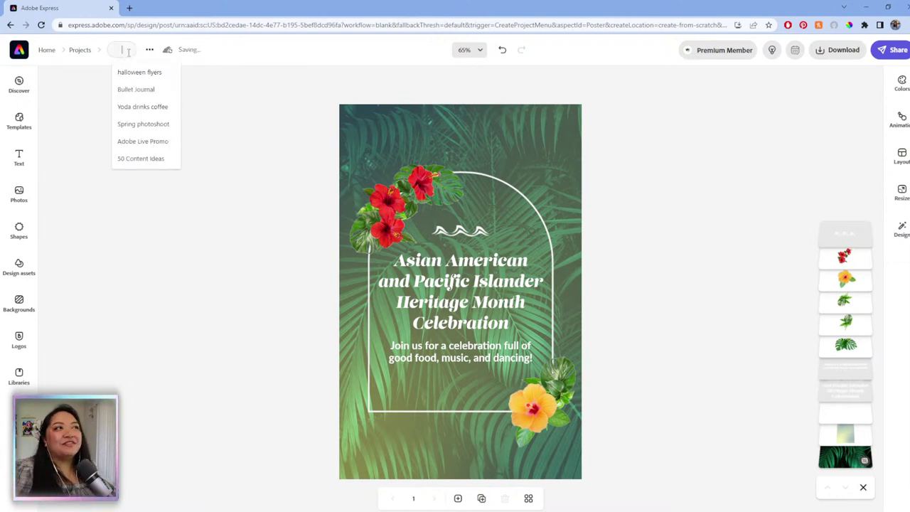
{"action": "left_click", "coordinate": [53, 101]}
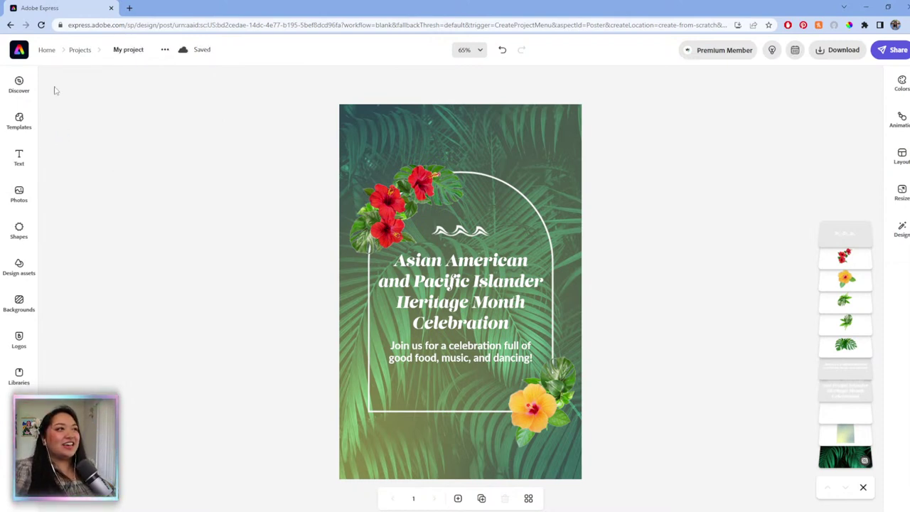
{"action": "left_click", "coordinate": [128, 49]}
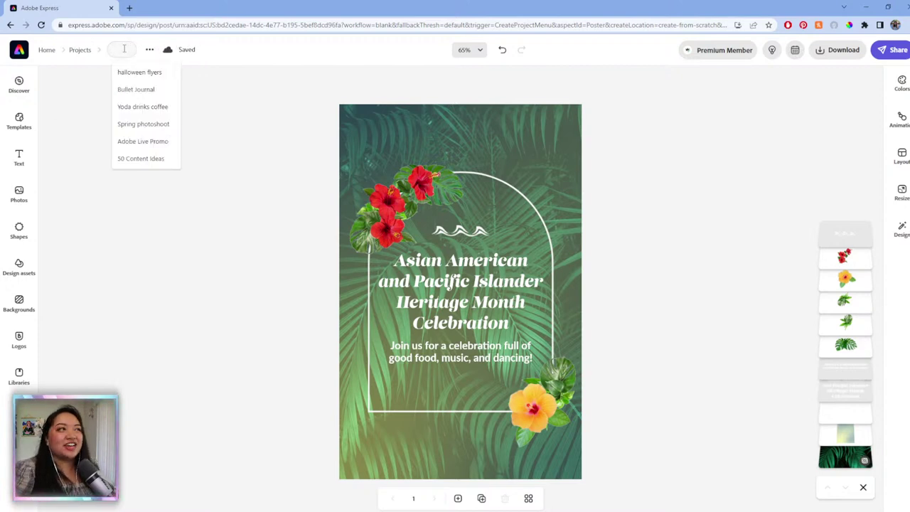
{"action": "type", "text": "M"}
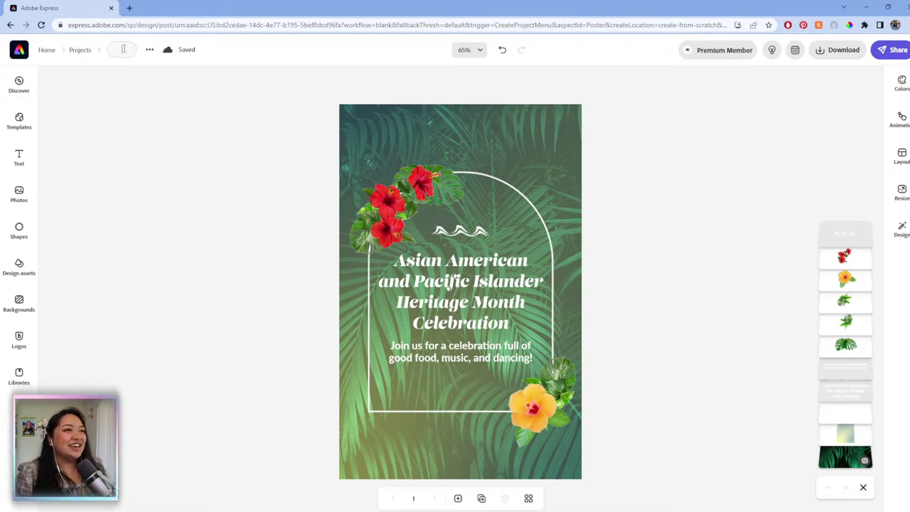
{"action": "type", "text": "AAPI"}
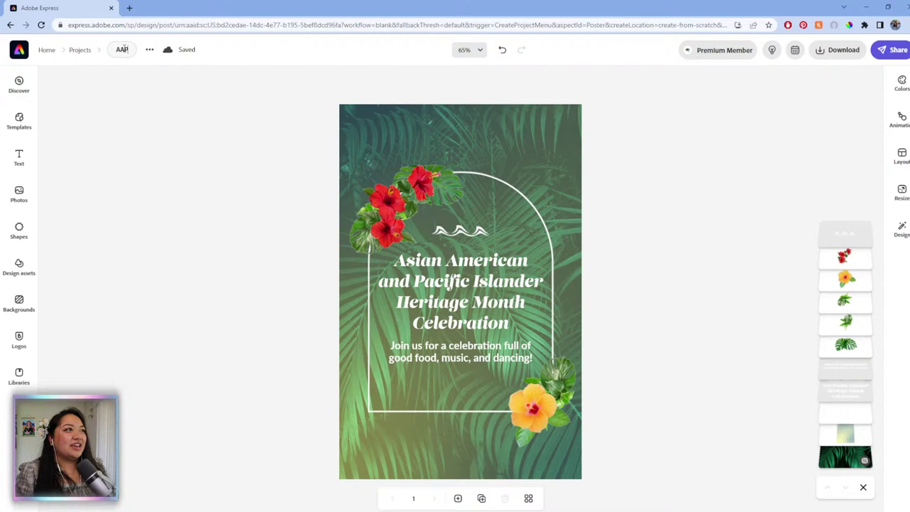
{"action": "type", "text": " Flyer"}
{"action": "key", "text": "Return"}
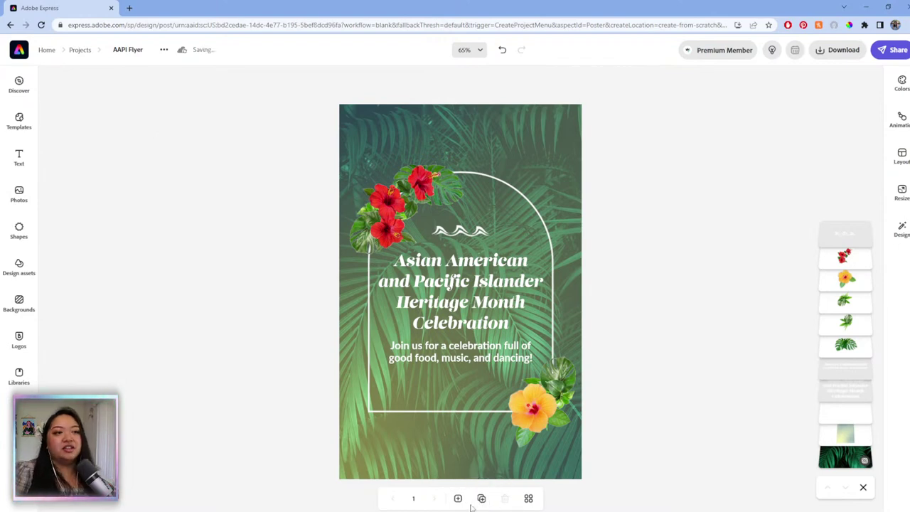
- Duplicate the poster page and apply the magenta and yellow duotone preset to the copy's gradient overlay image
{"action": "left_click", "coordinate": [481, 498]}
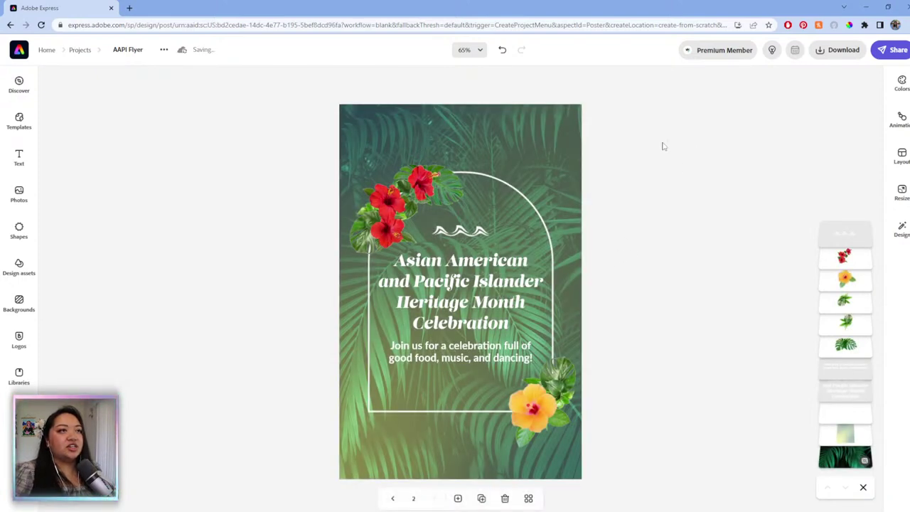
{"action": "left_click", "coordinate": [488, 140]}
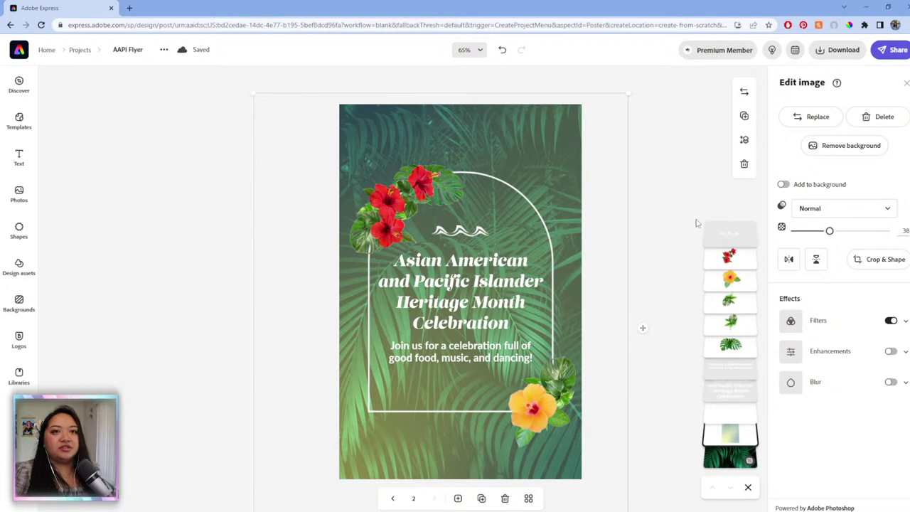
{"action": "left_click", "coordinate": [905, 320]}
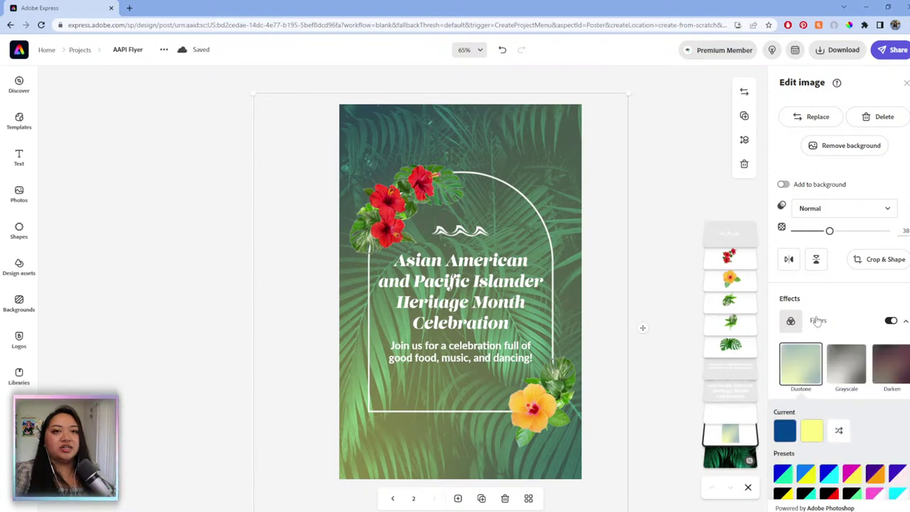
{"action": "scroll", "coordinate": [813, 430], "scroll_direction": "down", "scroll_amount": 2}
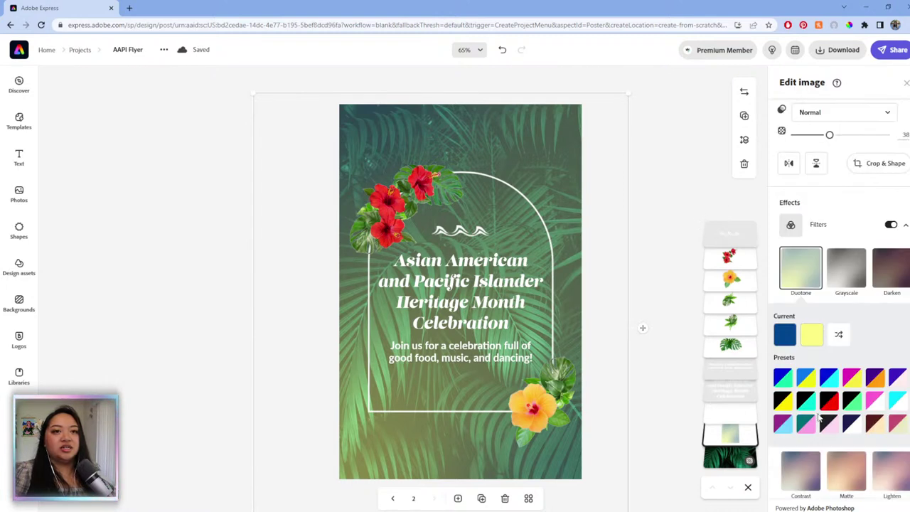
{"action": "left_click", "coordinate": [844, 379]}
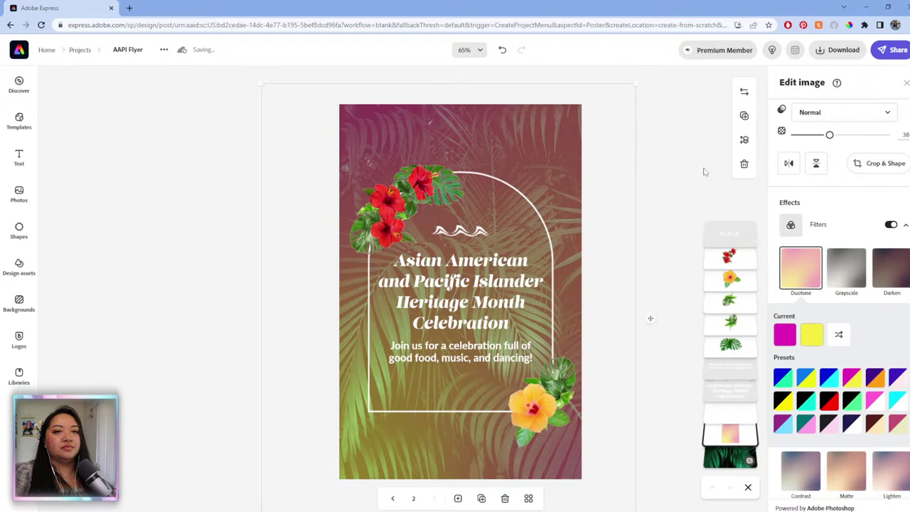
{"action": "left_click", "coordinate": [906, 225]}
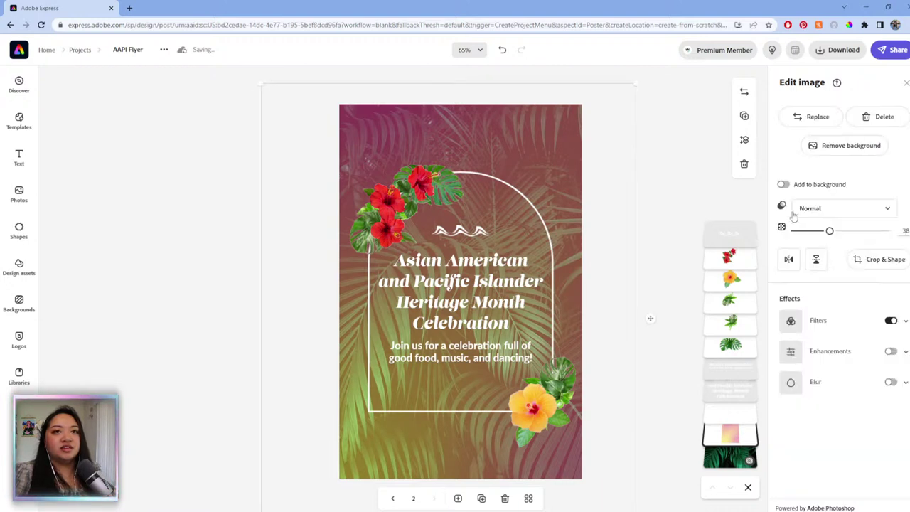
- Fine-tune the gradient overlay's enhancements with slightly lower contrast and saturation, lower highlight and warmth, and higher brightness and shadow
{"action": "left_click", "coordinate": [906, 352]}
{"action": "left_click", "coordinate": [836, 387]}
{"action": "scroll", "coordinate": [837, 387], "scroll_direction": "down", "scroll_amount": 2}
{"action": "left_click_drag", "start_coordinate": [837, 319], "coordinate": [834, 350]}
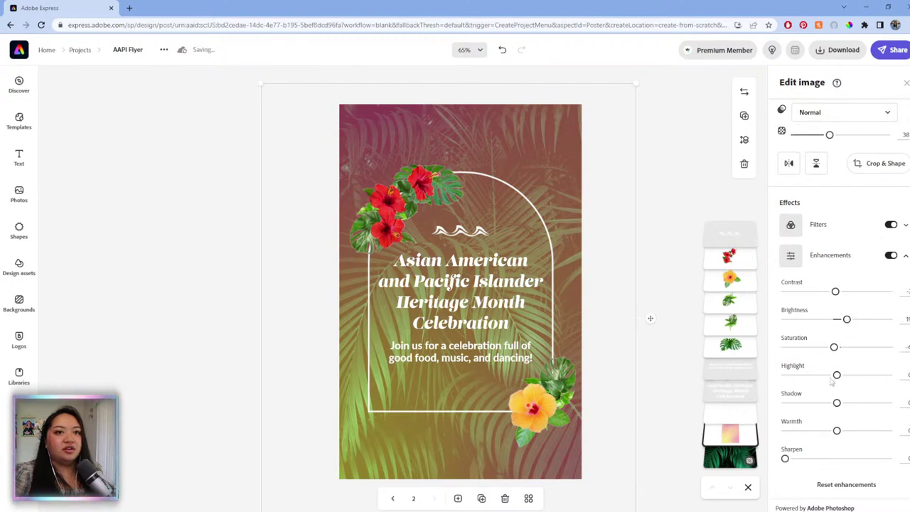
{"action": "left_click_drag", "start_coordinate": [836, 383], "coordinate": [844, 403]}
{"action": "left_click_drag", "start_coordinate": [839, 403], "coordinate": [831, 434]}
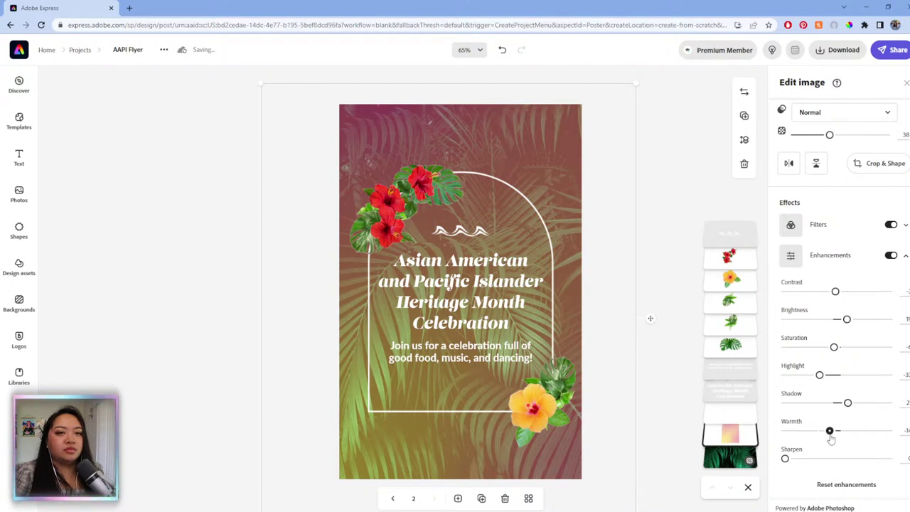
{"action": "left_click", "coordinate": [679, 205]}
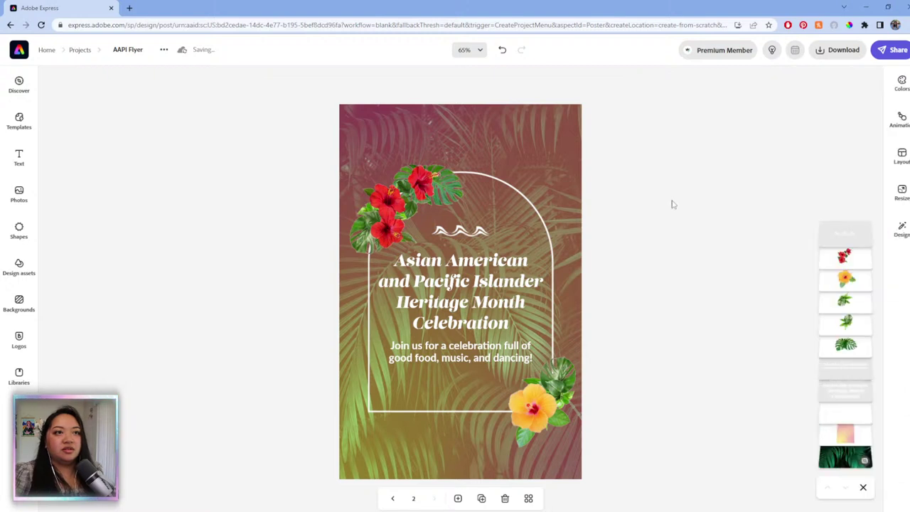
- Change the duotone filter's highlights colour on the gradient overlay image to golden yellow #FDD22B and deselect the image
{"action": "left_click", "coordinate": [553, 159]}
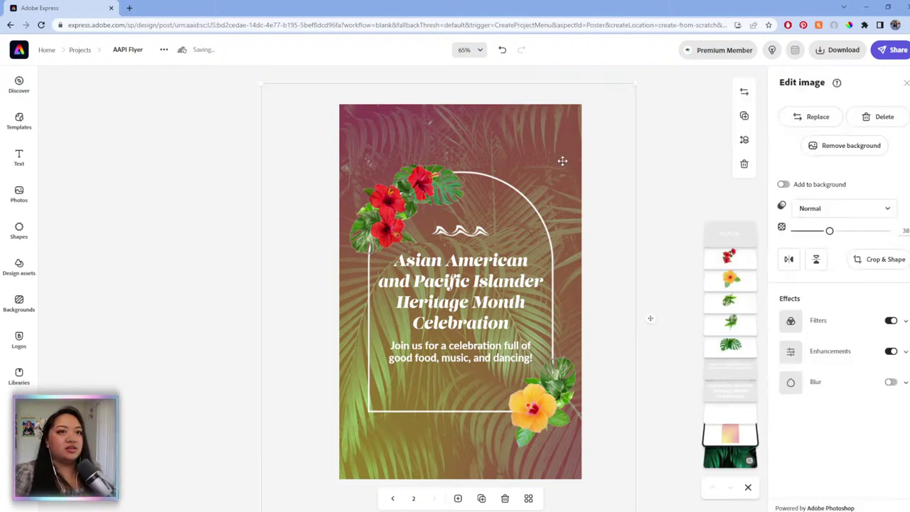
{"action": "left_click", "coordinate": [906, 322]}
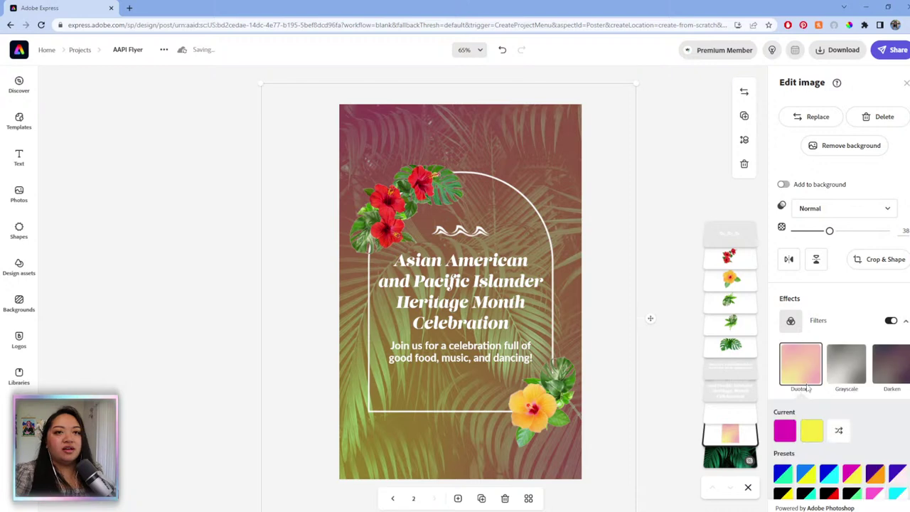
{"action": "left_click", "coordinate": [812, 430]}
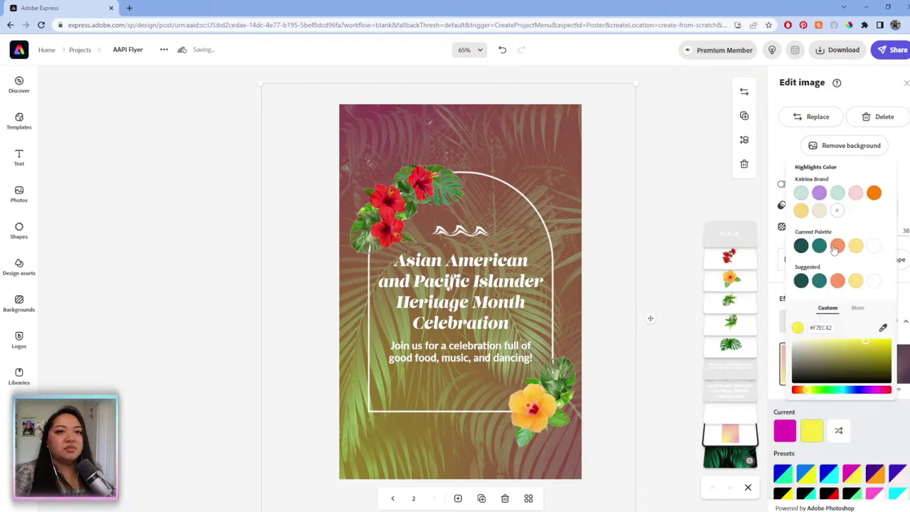
{"action": "left_click", "coordinate": [802, 212]}
{"action": "left_click_drag", "start_coordinate": [853, 340], "coordinate": [878, 344]}
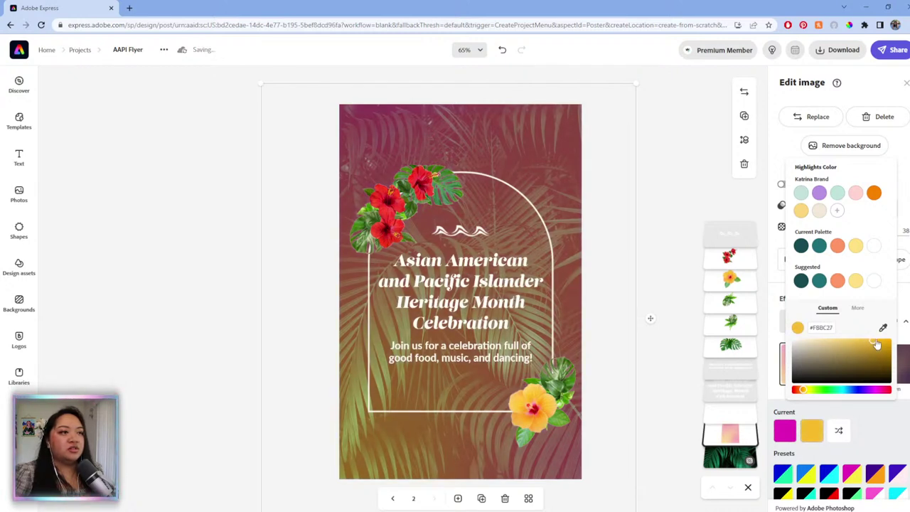
{"action": "left_click", "coordinate": [806, 391]}
{"action": "left_click_drag", "start_coordinate": [806, 393], "coordinate": [805, 391]}
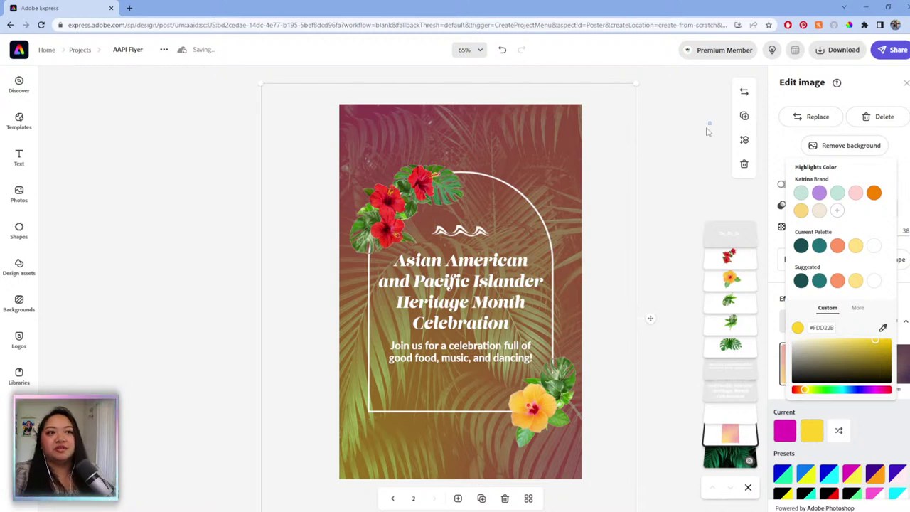
{"action": "left_click", "coordinate": [676, 139]}
{"action": "left_click", "coordinate": [667, 147]}
- Delete the red hibiscus cluster and the yellow hibiscus from the duplicated page, keeping the green leaves
{"action": "left_click", "coordinate": [392, 202]}
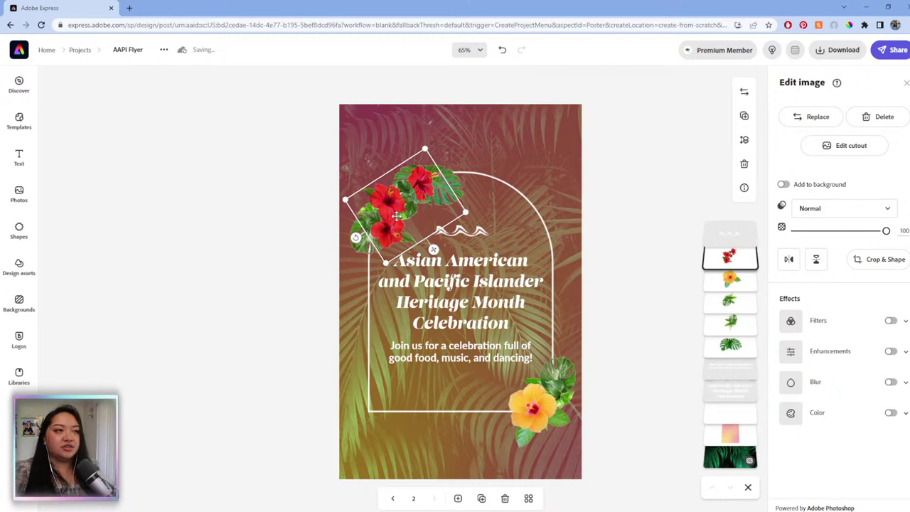
{"action": "key", "text": "Delete"}
{"action": "left_click", "coordinate": [523, 403]}
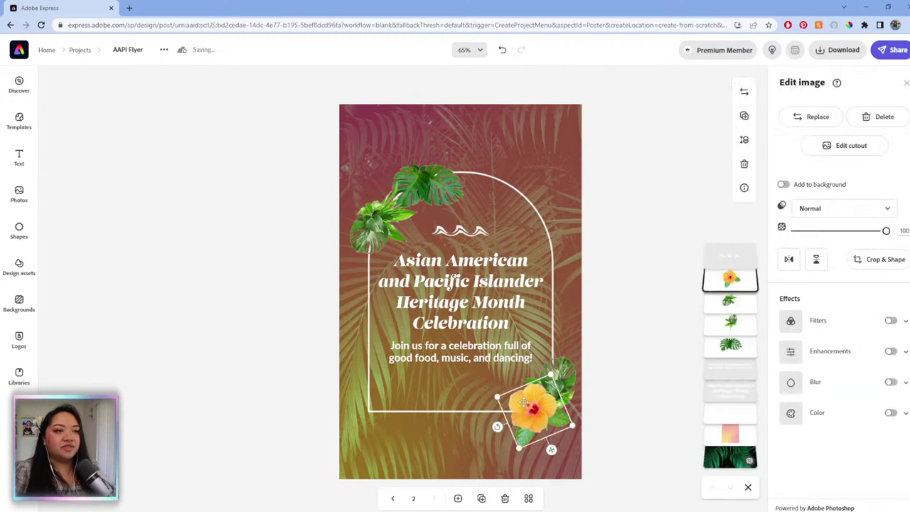
{"action": "key", "text": "Delete"}
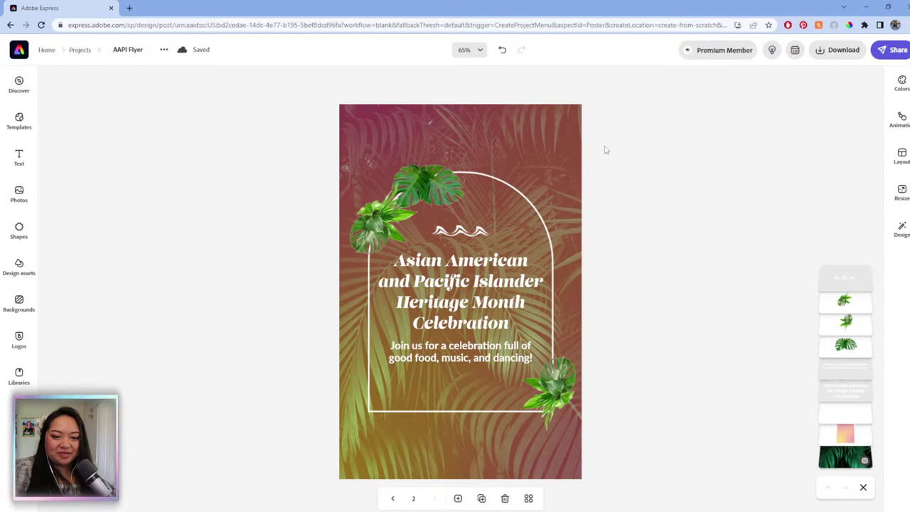
{"action": "key", "text": "XF86AudioLowerVolume"}
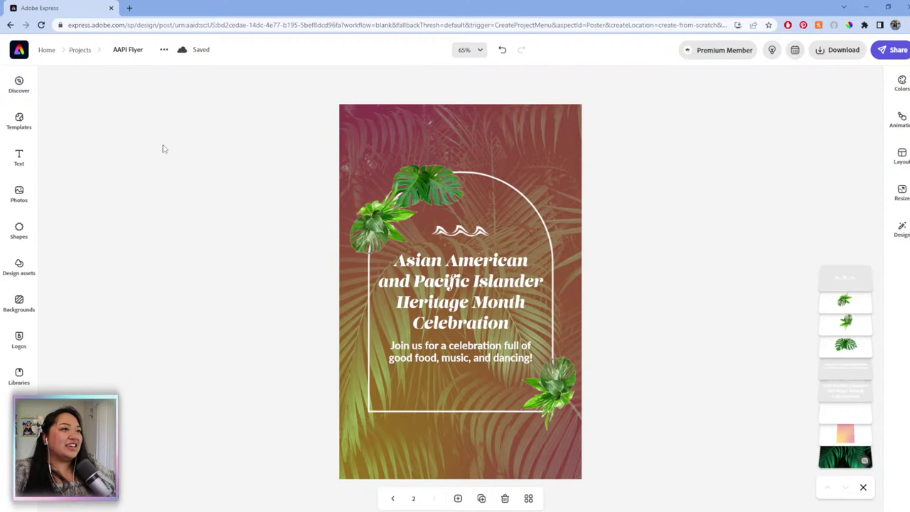
- Replace the stock photo search for hibiscus with a search for "lotus flower"
{"action": "left_click", "coordinate": [439, 191]}
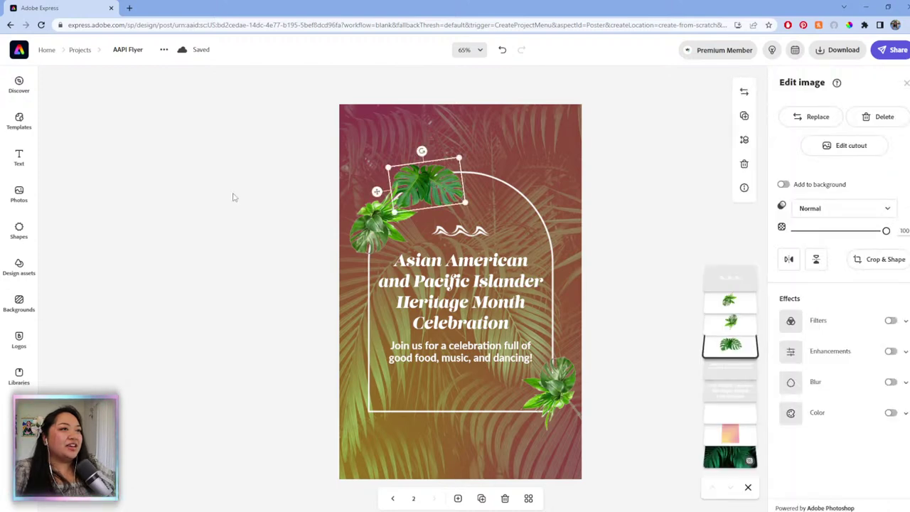
{"action": "left_click", "coordinate": [93, 181]}
{"action": "left_click", "coordinate": [21, 196]}
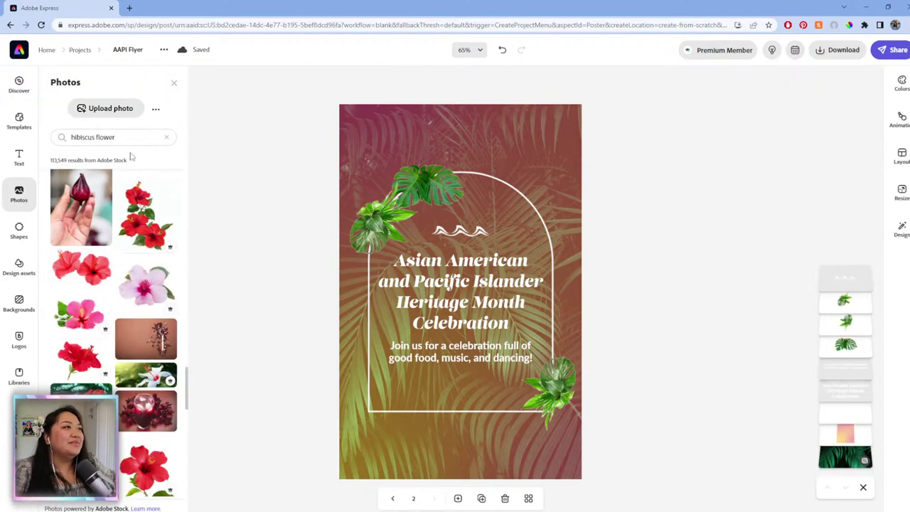
{"action": "left_click", "coordinate": [166, 137]}
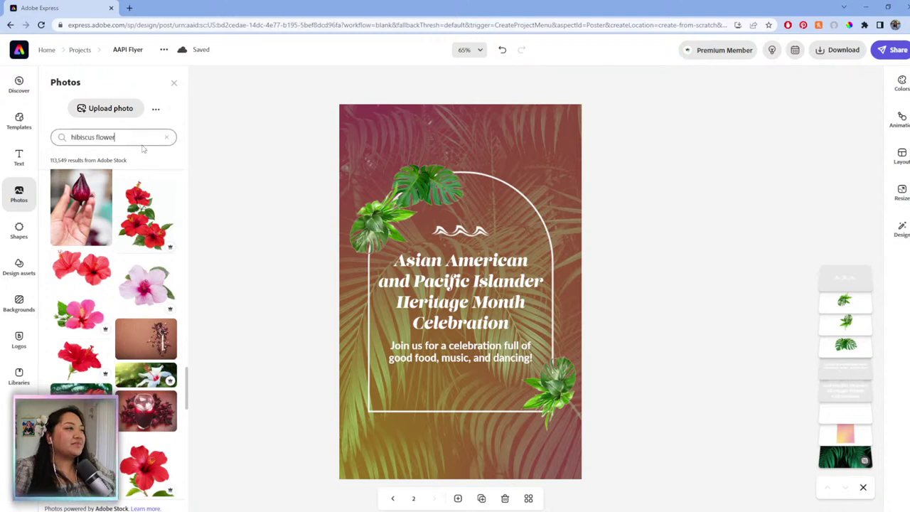
{"action": "left_click", "coordinate": [168, 138]}
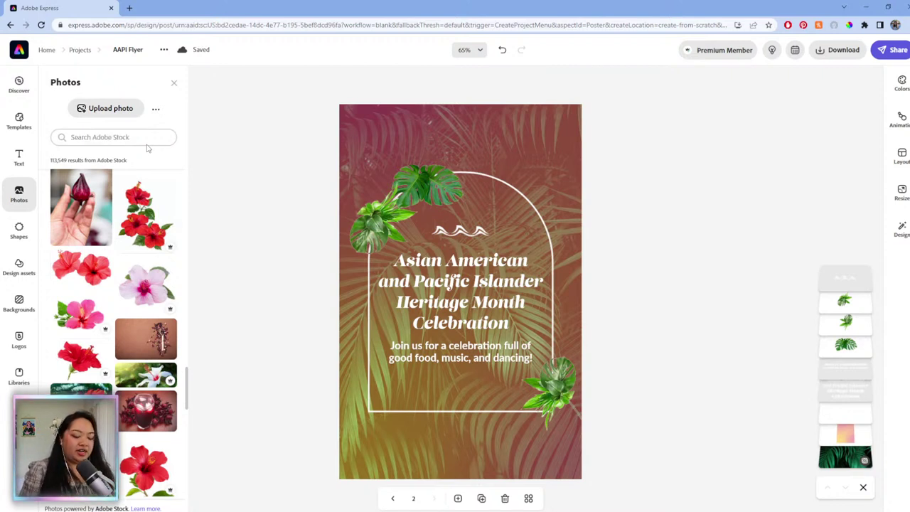
{"action": "type", "text": "l"}
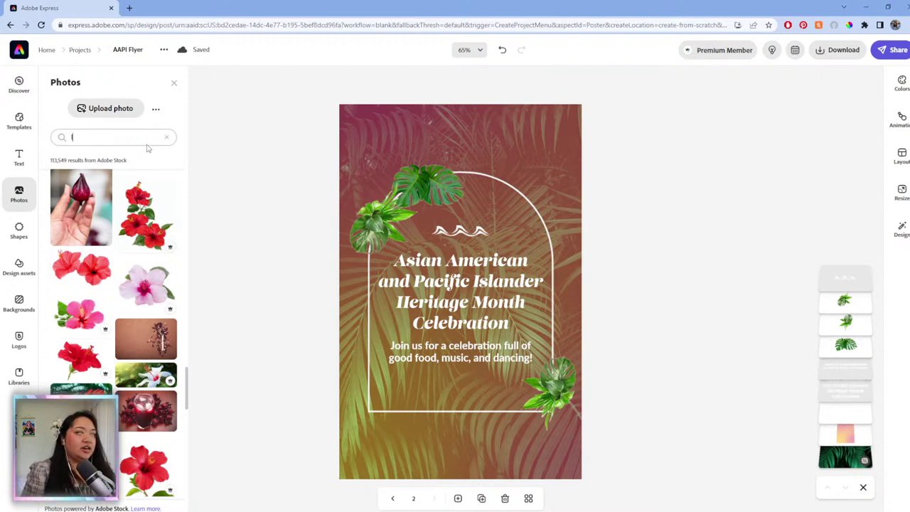
{"action": "type", "text": "u"}
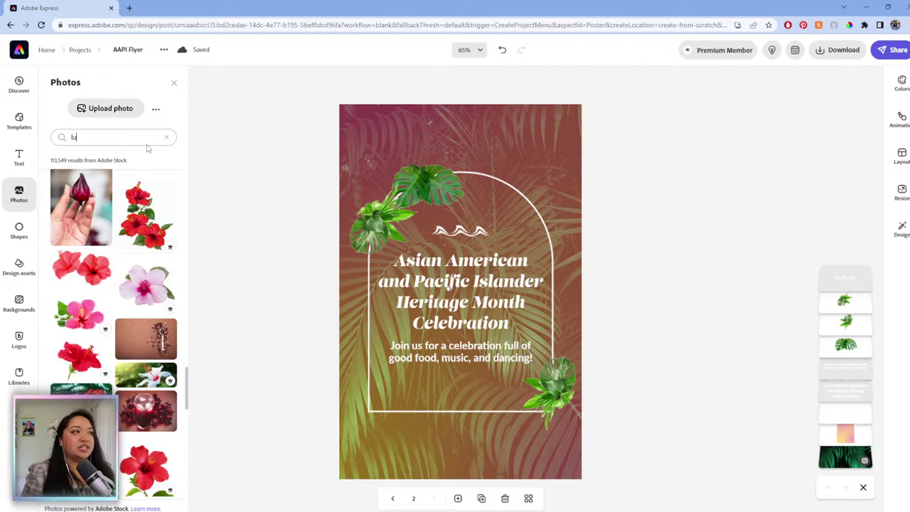
{"action": "key", "text": "ctrl+a"}
{"action": "type", "text": "l"}
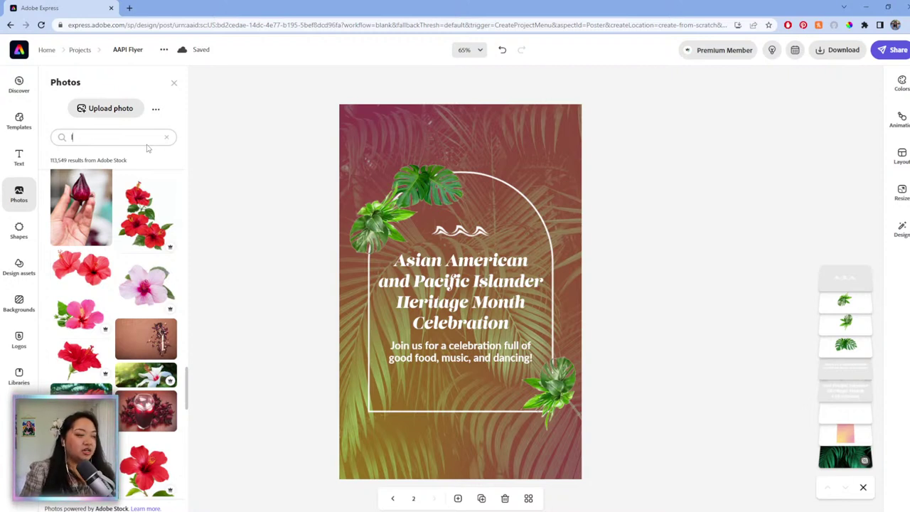
{"action": "type", "text": "otus flower"}
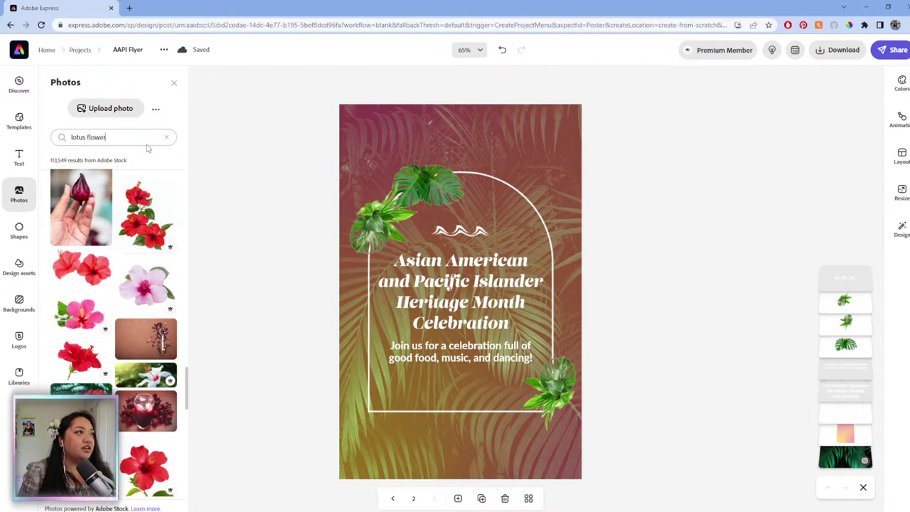
{"action": "key", "text": "Return"}
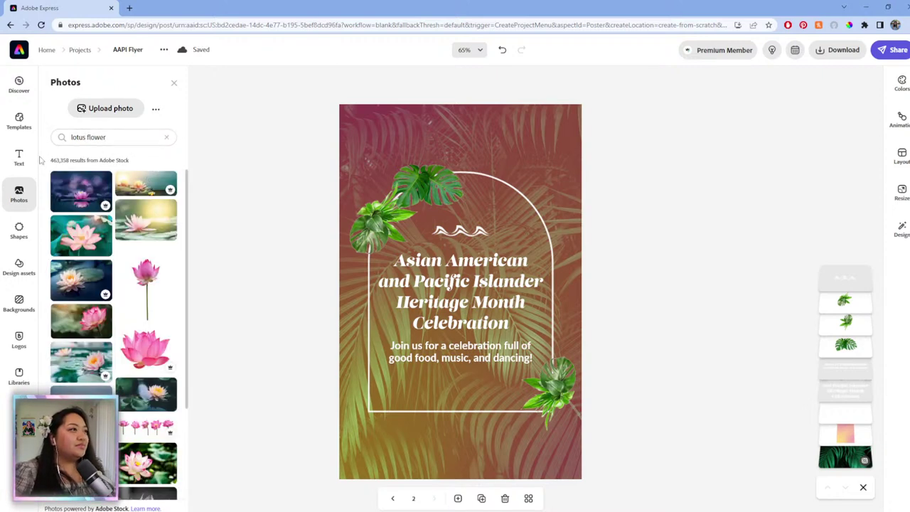
- Look through the lotus flower photos for a bloom suited to replacing the hibiscus flowers
{"action": "scroll", "coordinate": [122, 244], "scroll_direction": "down", "scroll_amount": 2}
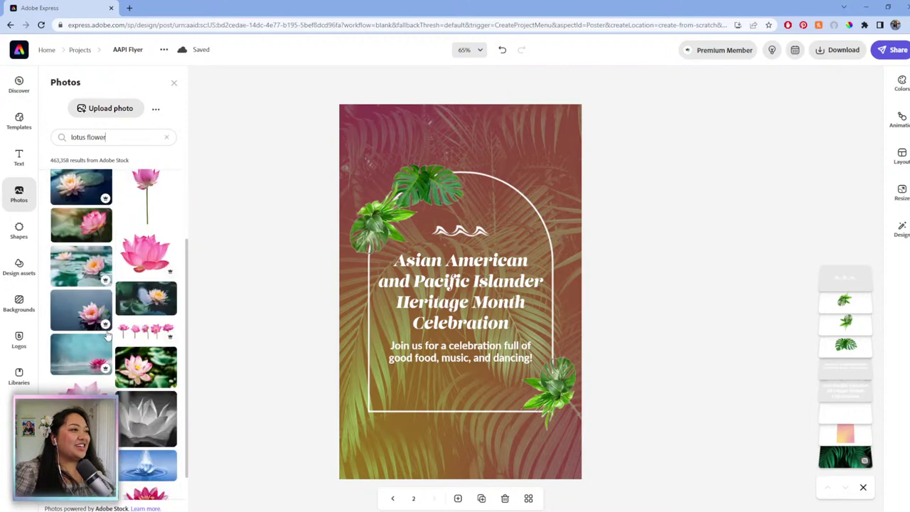
{"action": "scroll", "coordinate": [83, 299], "scroll_direction": "down", "scroll_amount": 3}
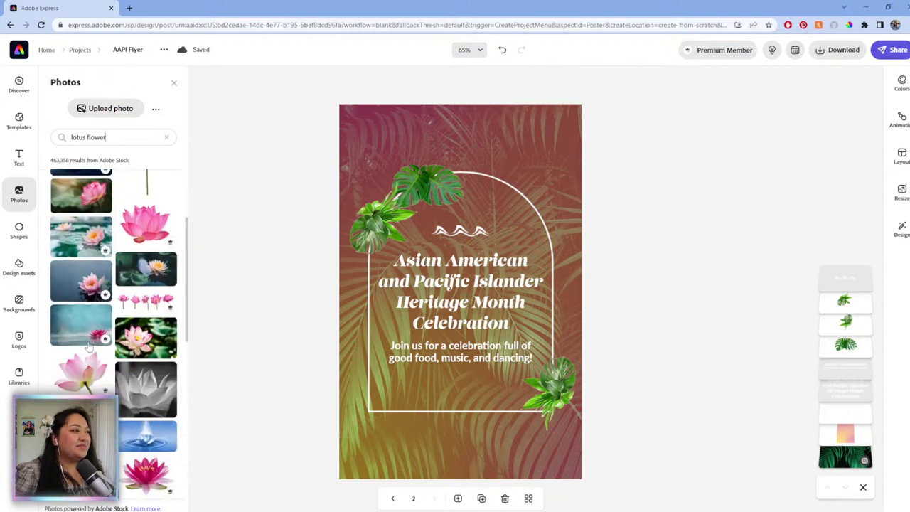
{"action": "scroll", "coordinate": [91, 347], "scroll_direction": "down", "scroll_amount": 5}
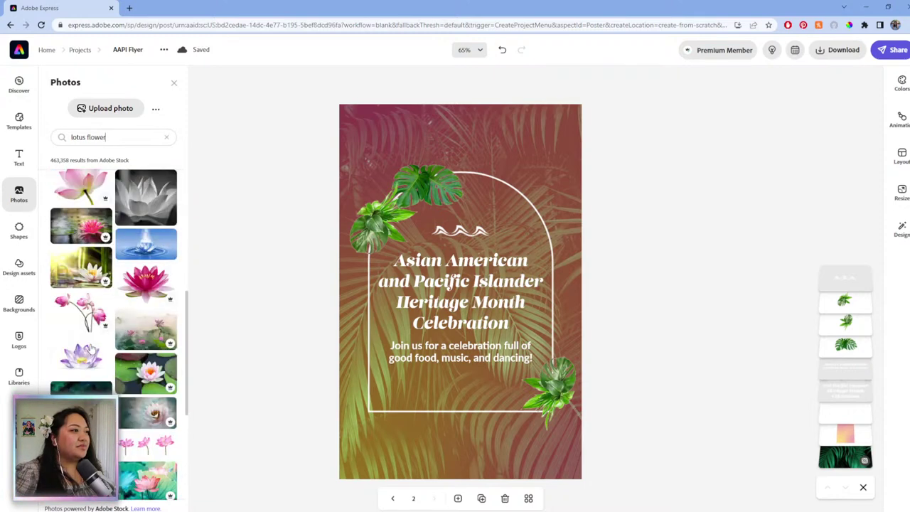
{"action": "scroll", "coordinate": [95, 340], "scroll_direction": "down", "scroll_amount": 2}
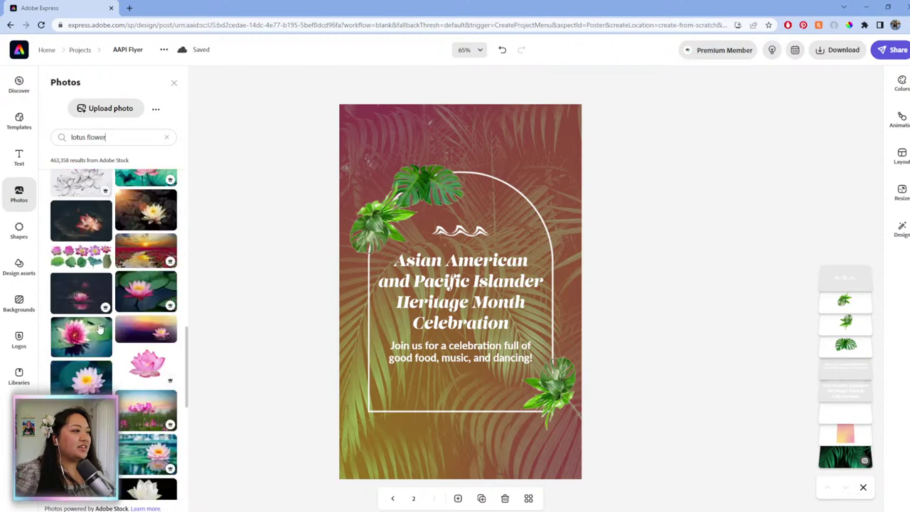
{"action": "scroll", "coordinate": [105, 332], "scroll_direction": "down", "scroll_amount": 2}
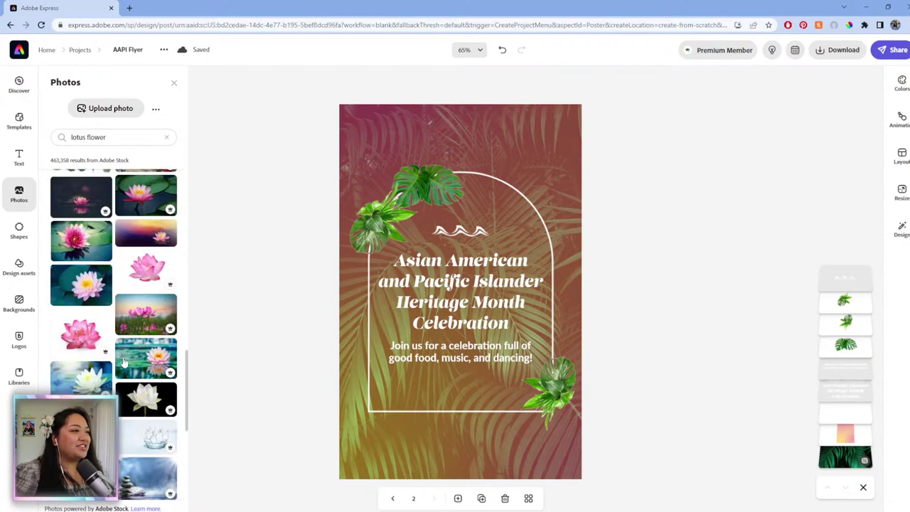
{"action": "scroll", "coordinate": [88, 328], "scroll_direction": "down", "scroll_amount": 2}
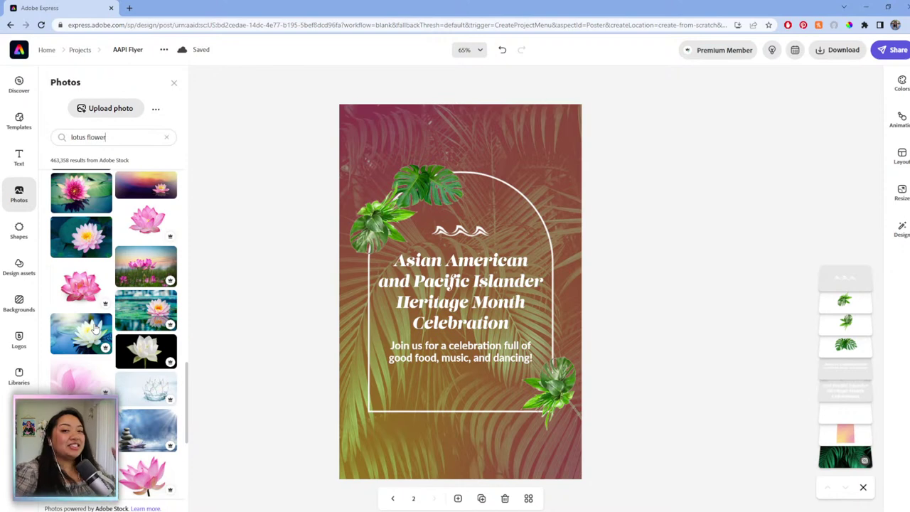
{"action": "scroll", "coordinate": [117, 334], "scroll_direction": "down", "scroll_amount": 5}
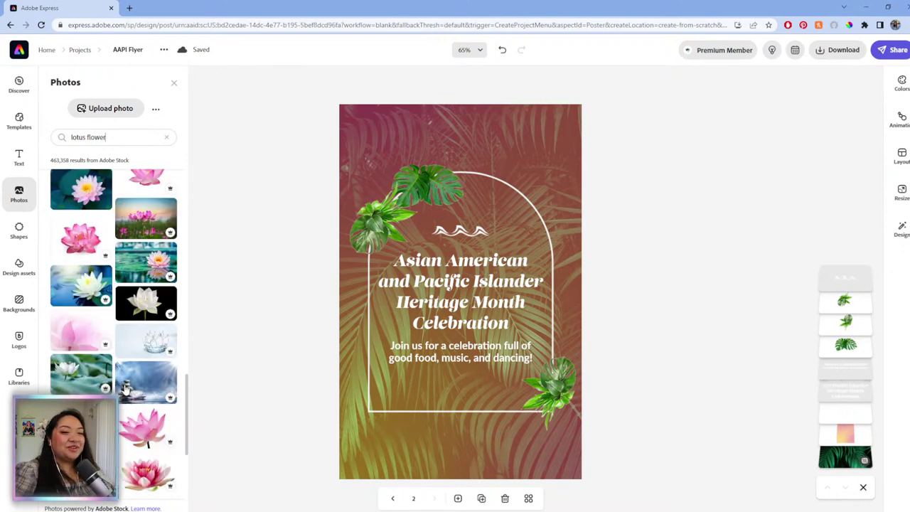
{"action": "scroll", "coordinate": [112, 382], "scroll_direction": "down", "scroll_amount": 4}
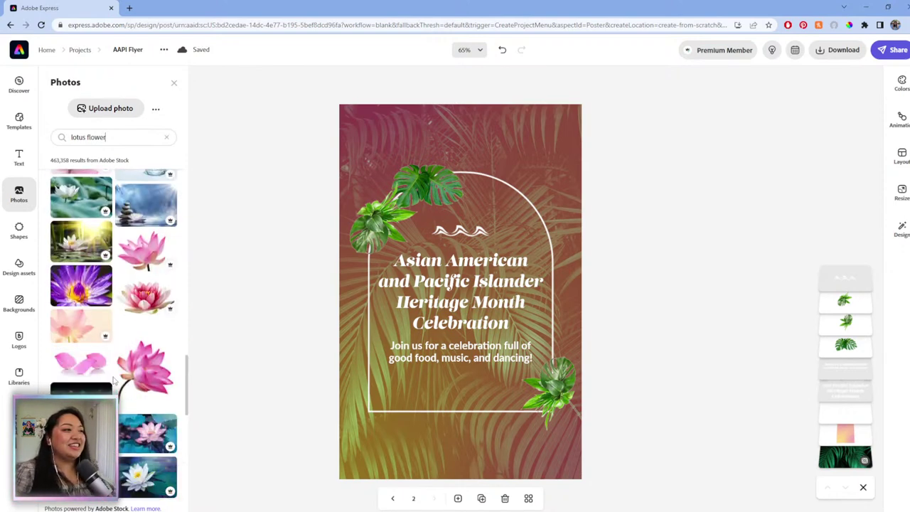
{"action": "scroll", "coordinate": [100, 387], "scroll_direction": "down", "scroll_amount": 3}
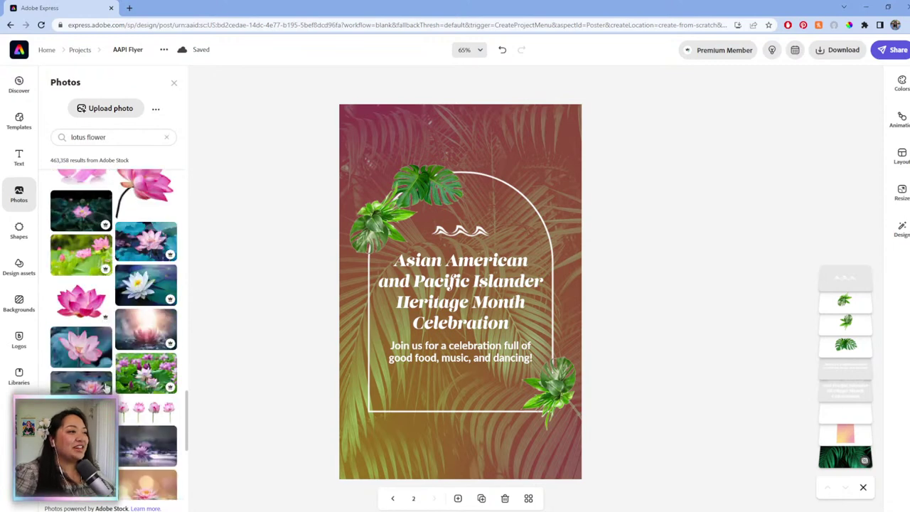
{"action": "scroll", "coordinate": [105, 386], "scroll_direction": "down", "scroll_amount": 10}
{"action": "scroll", "coordinate": [105, 386], "scroll_direction": "up", "scroll_amount": 15}
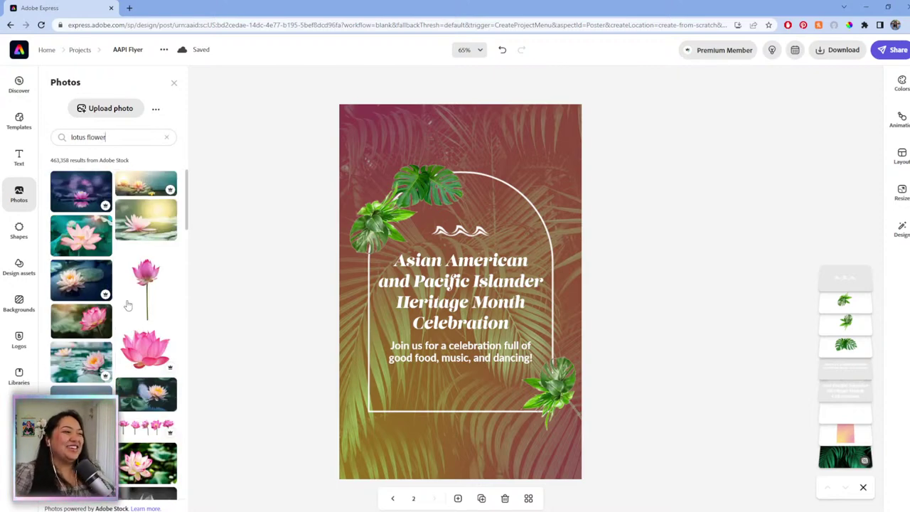
{"action": "scroll", "coordinate": [128, 305], "scroll_direction": "down", "scroll_amount": 5}
{"action": "scroll", "coordinate": [91, 349], "scroll_direction": "down", "scroll_amount": 5}
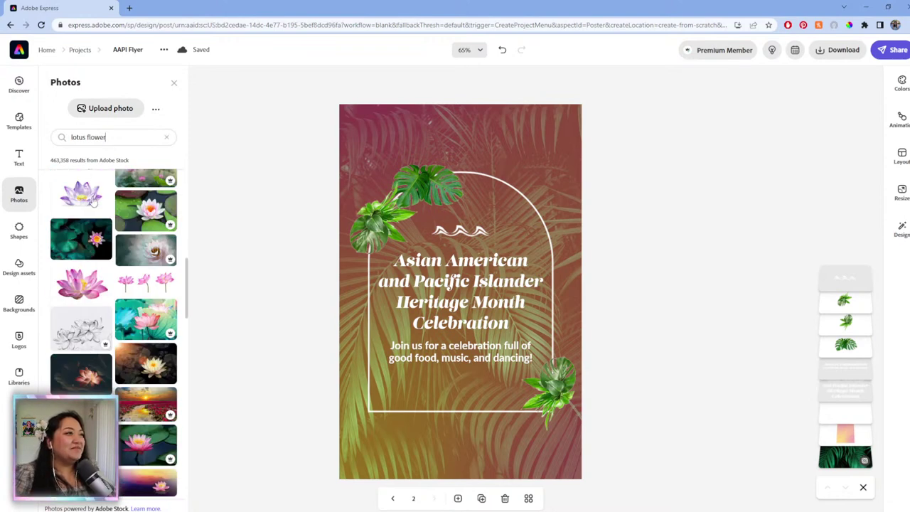
{"action": "scroll", "coordinate": [95, 202], "scroll_direction": "down", "scroll_amount": 1}
{"action": "scroll", "coordinate": [95, 202], "scroll_direction": "up", "scroll_amount": 2}
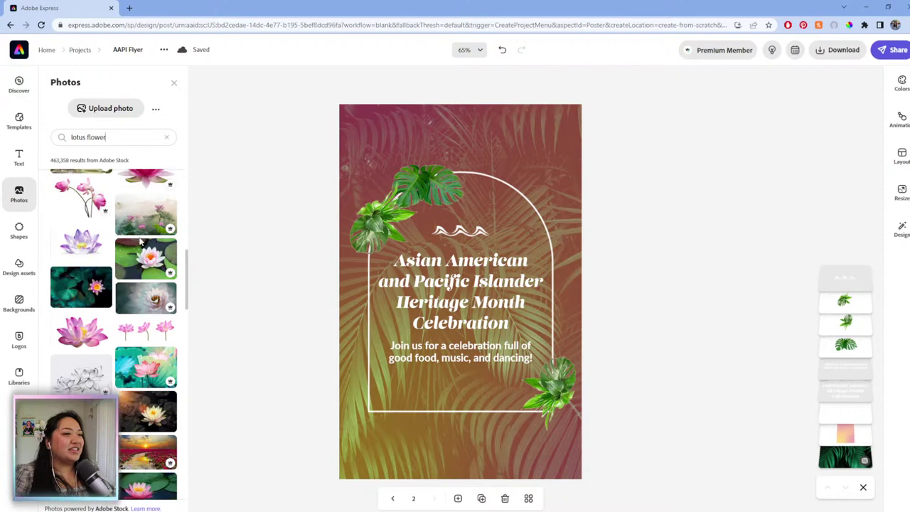
{"action": "scroll", "coordinate": [147, 251], "scroll_direction": "down", "scroll_amount": 3}
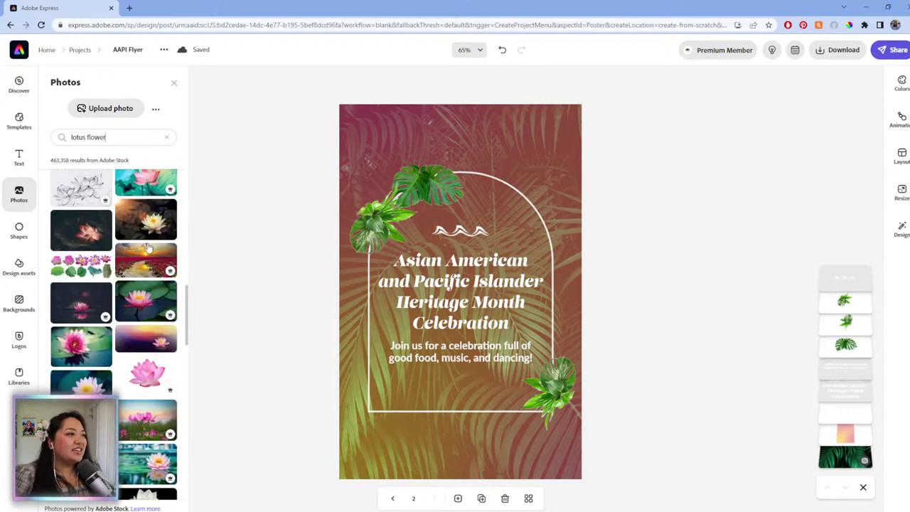
{"action": "scroll", "coordinate": [140, 293], "scroll_direction": "down", "scroll_amount": 2}
{"action": "scroll", "coordinate": [126, 311], "scroll_direction": "down", "scroll_amount": 2}
{"action": "scroll", "coordinate": [128, 298], "scroll_direction": "up", "scroll_amount": 6}
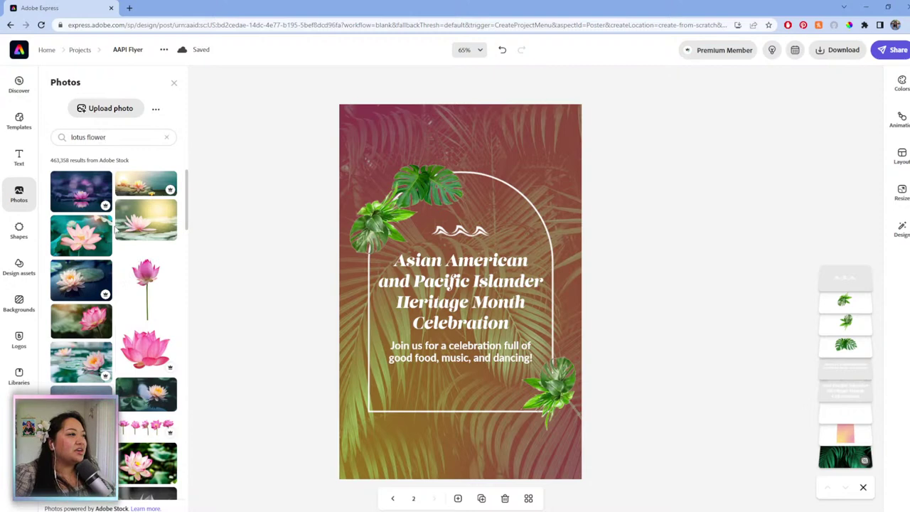
- Add the photo of a pink lotus floating on dark blue water to the poster and select it
{"action": "scroll", "coordinate": [72, 277], "scroll_direction": "down", "scroll_amount": 2}
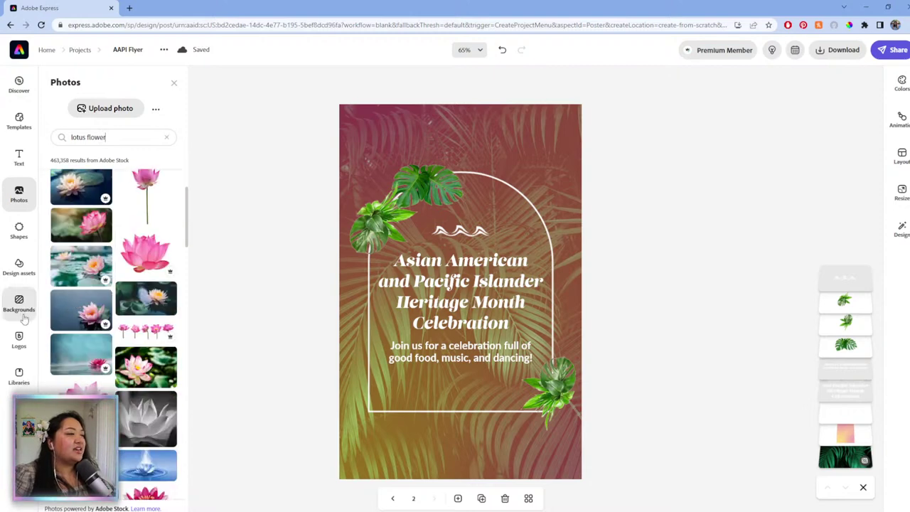
{"action": "left_click", "coordinate": [69, 311]}
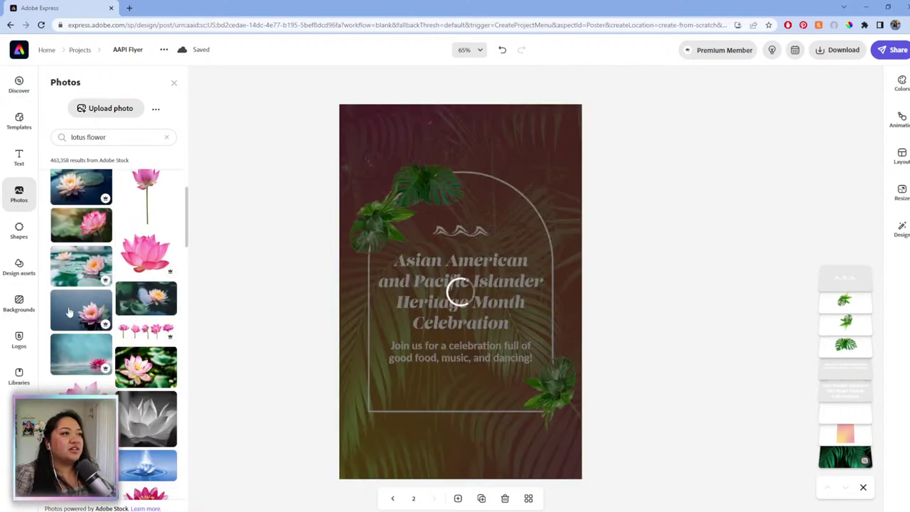
{"action": "left_click", "coordinate": [458, 418]}
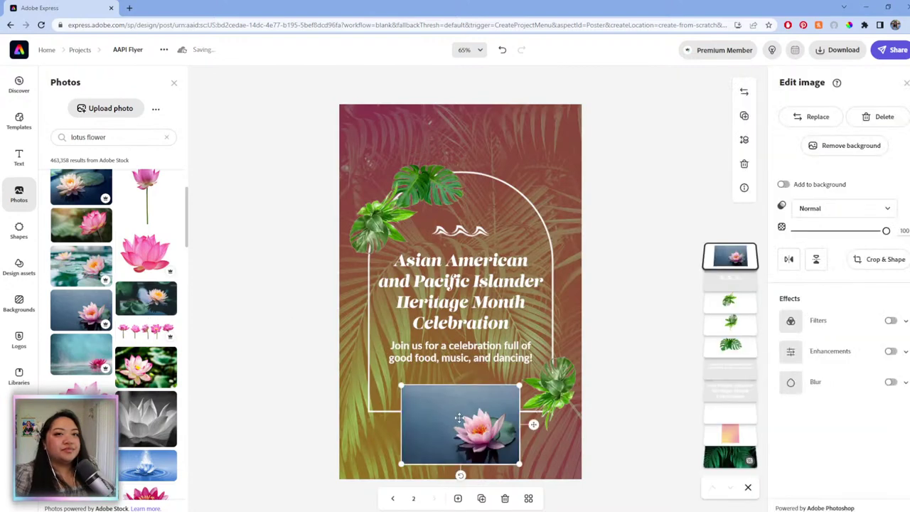
- Remove the background from the lotus photo and place the cutout bloom over the green leaves at the arch frame's lower-right corner
{"action": "left_click", "coordinate": [836, 151]}
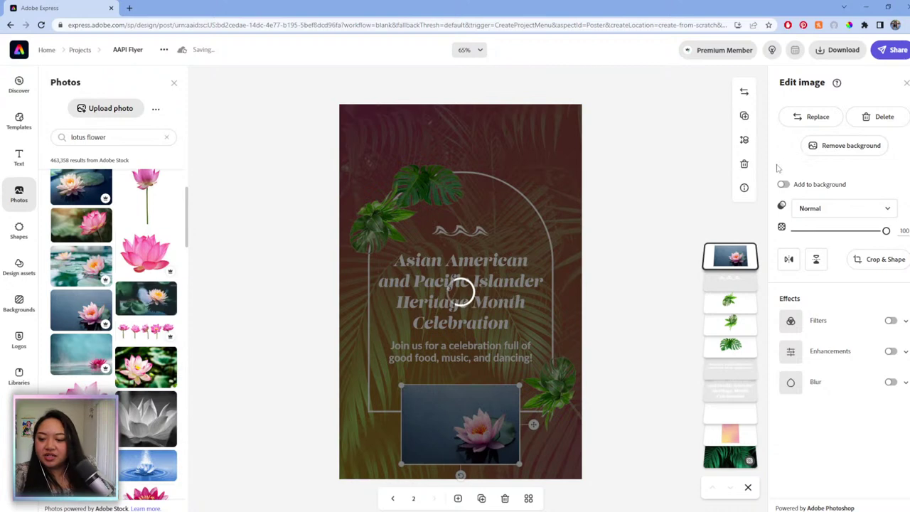
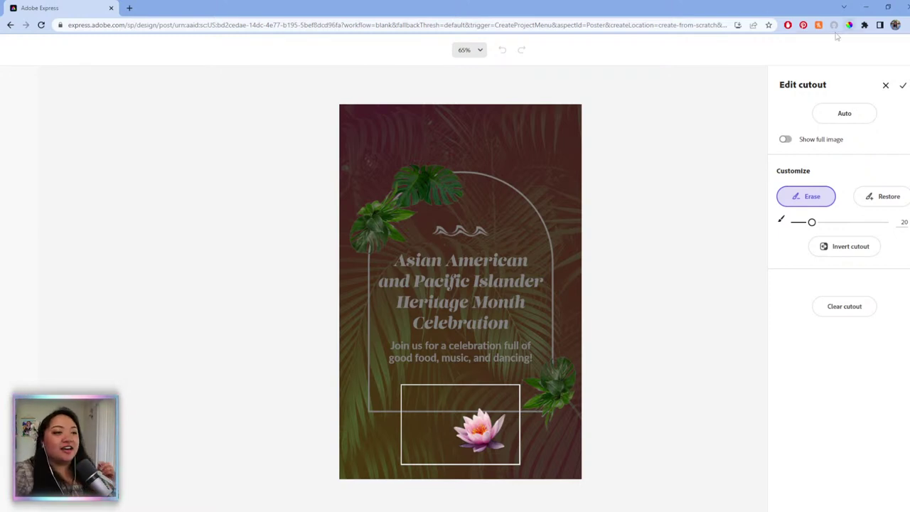
{"action": "left_click", "coordinate": [903, 85]}
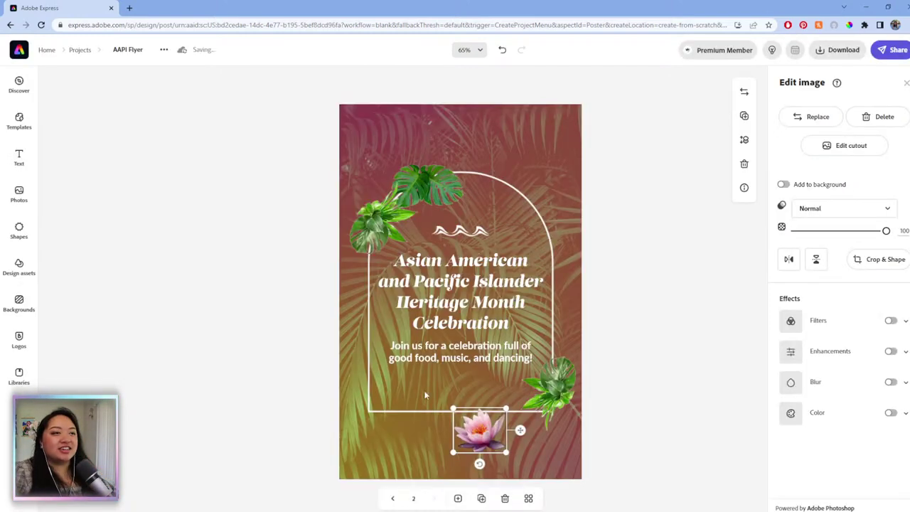
{"action": "left_click_drag", "start_coordinate": [498, 445], "coordinate": [499, 420]}
{"action": "left_click", "coordinate": [562, 368]}
{"action": "left_click_drag", "start_coordinate": [560, 371], "coordinate": [557, 372]}
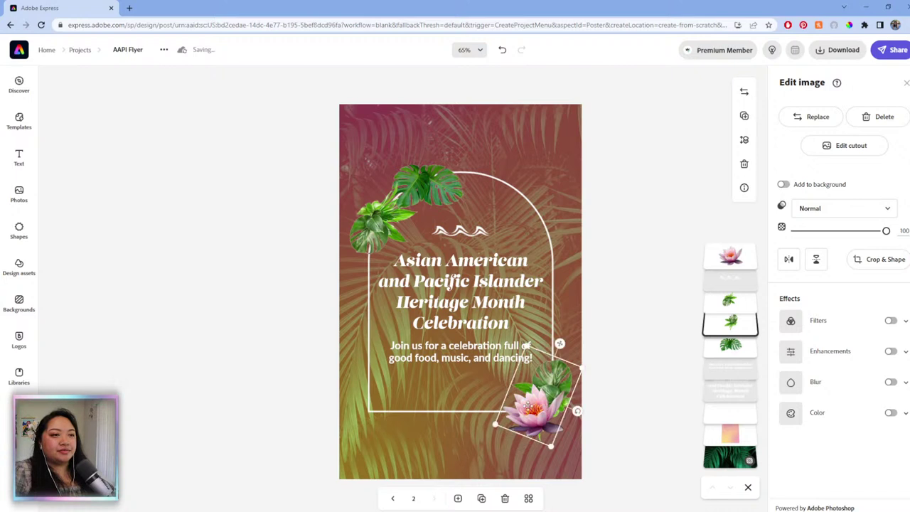
{"action": "left_click", "coordinate": [520, 413]}
{"action": "left_click_drag", "start_coordinate": [520, 413], "coordinate": [524, 413]}
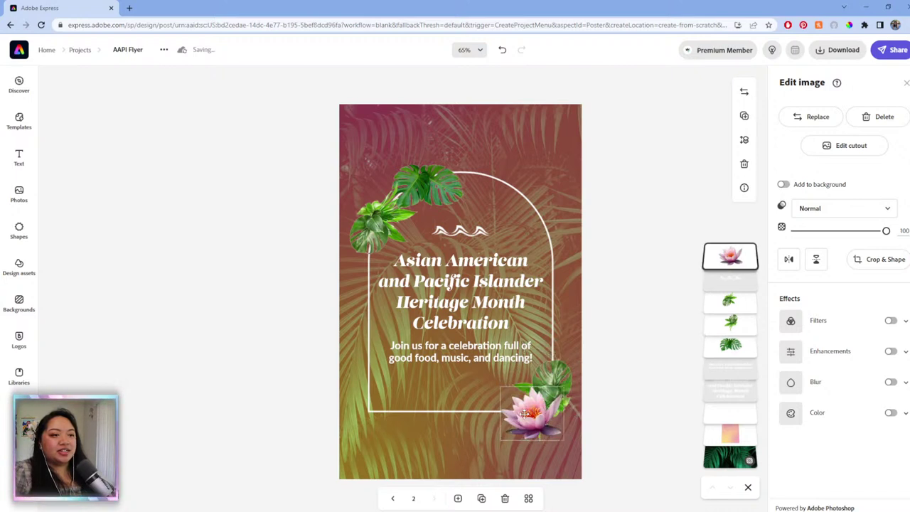
- Shrink the green leaves behind the lotus slightly, and darken and mute them with the image enhancements, lowering their saturation
{"action": "left_click", "coordinate": [556, 374]}
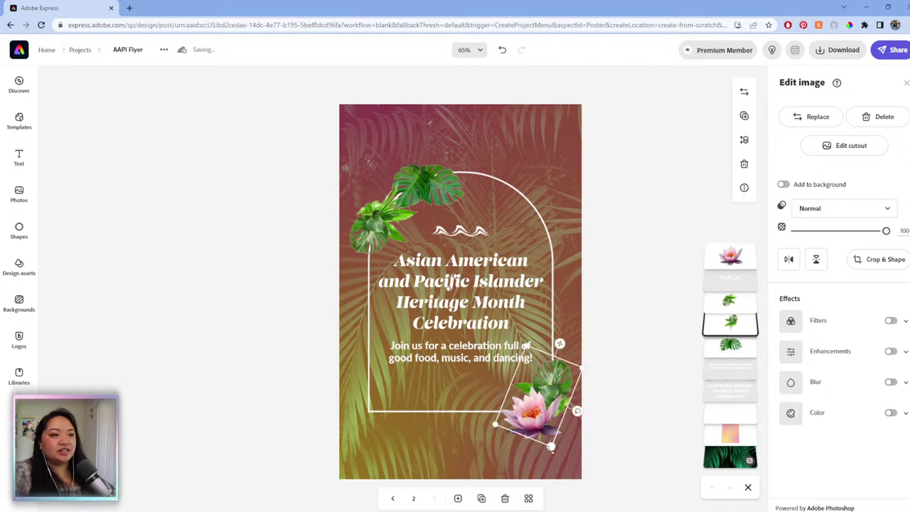
{"action": "left_click_drag", "start_coordinate": [551, 446], "coordinate": [549, 438]}
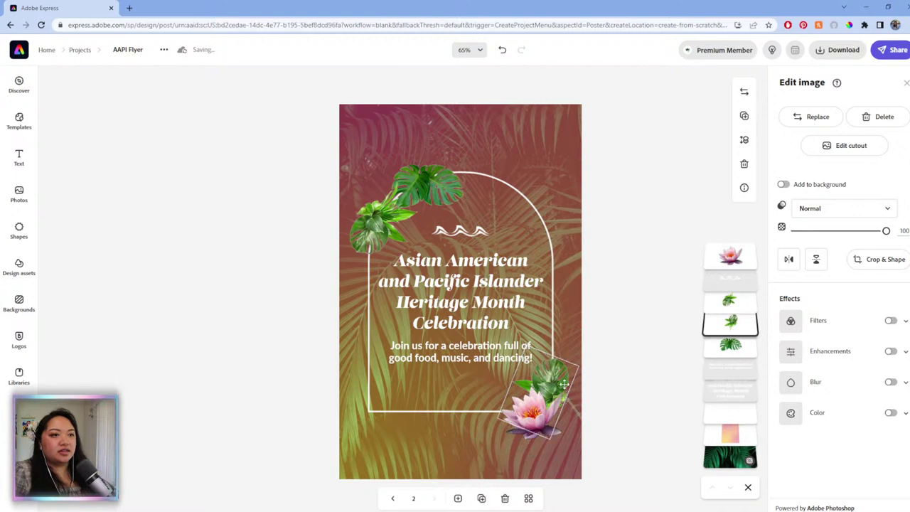
{"action": "left_click", "coordinate": [906, 353]}
{"action": "left_click_drag", "start_coordinate": [837, 389], "coordinate": [803, 423]}
{"action": "scroll", "coordinate": [835, 446], "scroll_direction": "down", "scroll_amount": 1}
{"action": "left_click_drag", "start_coordinate": [838, 398], "coordinate": [829, 397]}
- Reposition the lotus on the frame's lower-right corner and shift the leaves outward so they peek out behind its upper right
{"action": "left_click_drag", "start_coordinate": [574, 407], "coordinate": [534, 405]}
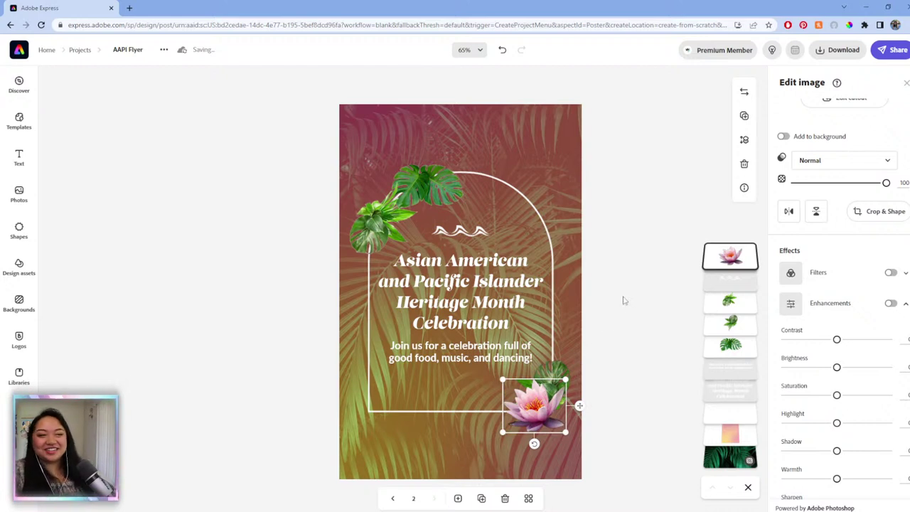
{"action": "left_click", "coordinate": [600, 349]}
{"action": "left_click", "coordinate": [550, 371]}
{"action": "left_click_drag", "start_coordinate": [553, 372], "coordinate": [559, 370]}
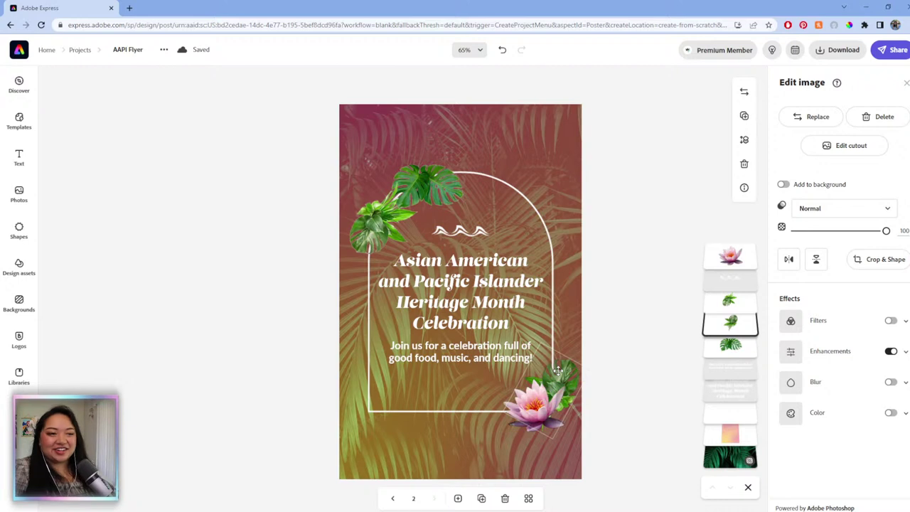
{"action": "left_click", "coordinate": [605, 291]}
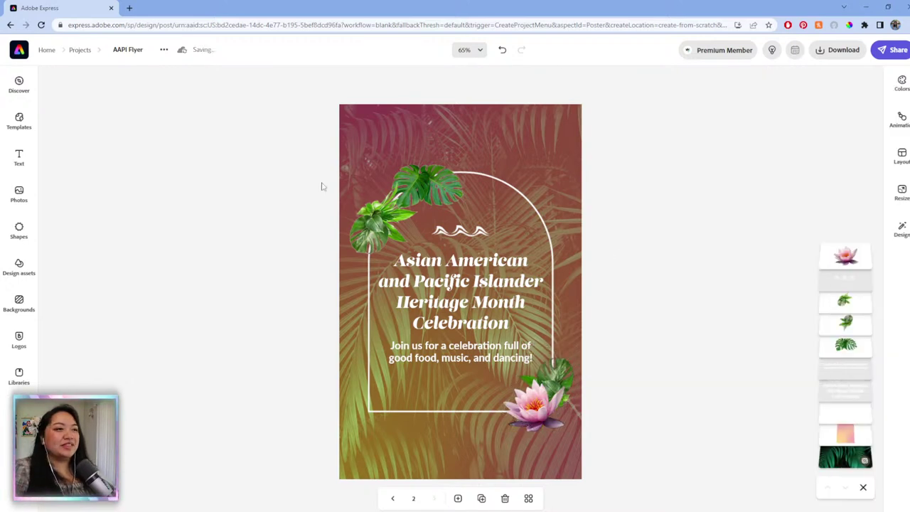
{"action": "left_click", "coordinate": [530, 426]}
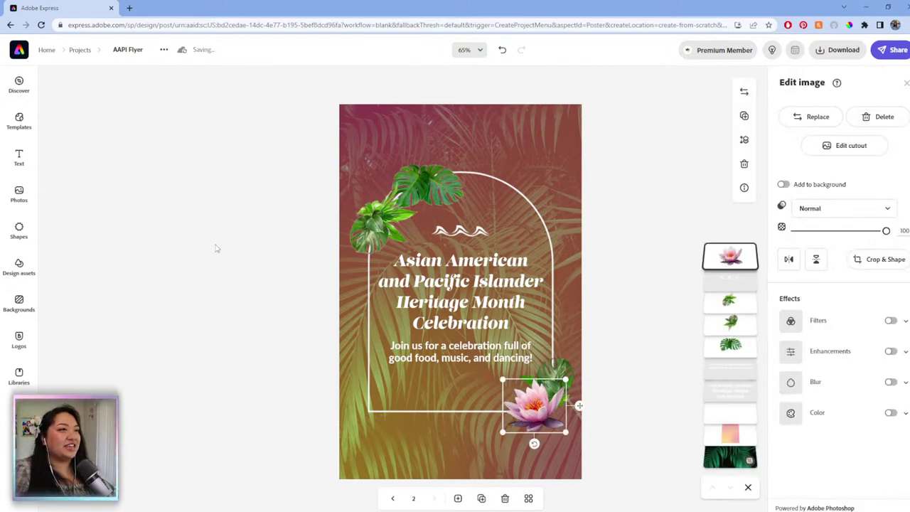
{"action": "left_click", "coordinate": [217, 248]}
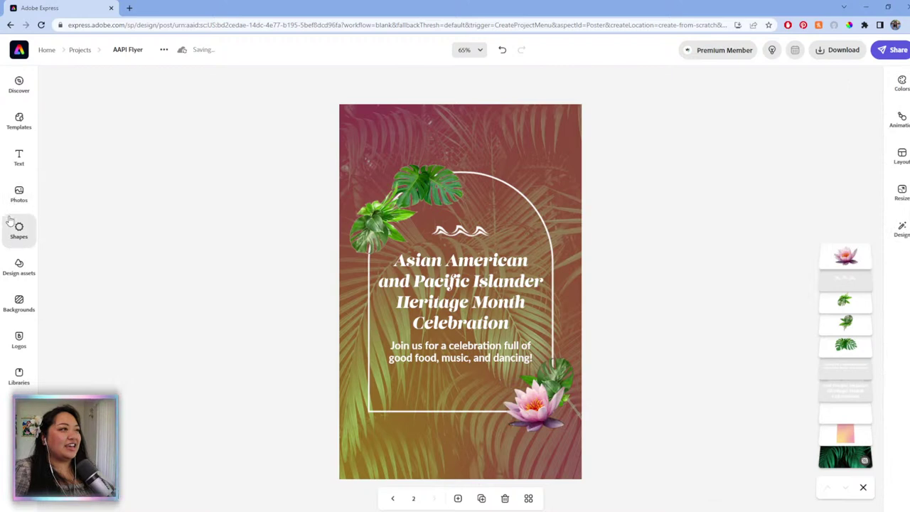
- Replace the stock photo search with a search for "cherry blossom branch"
{"action": "left_click", "coordinate": [16, 195]}
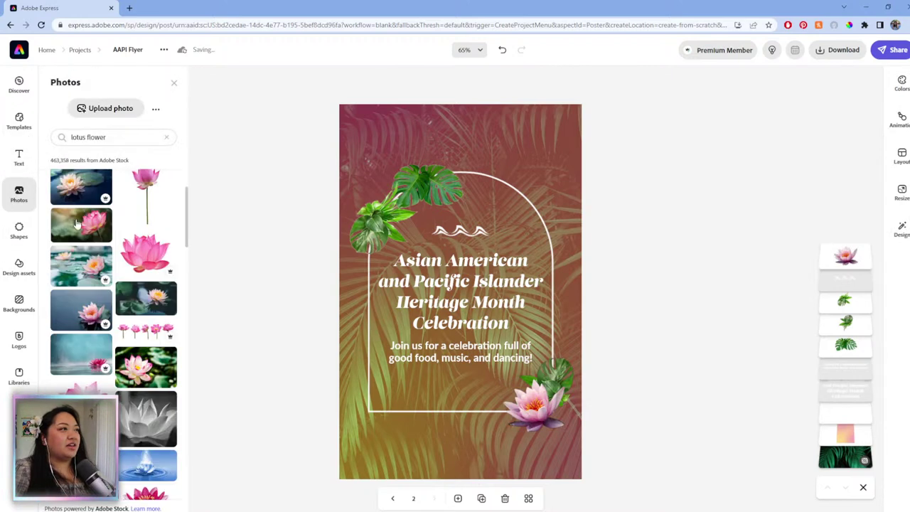
{"action": "left_click", "coordinate": [166, 139]}
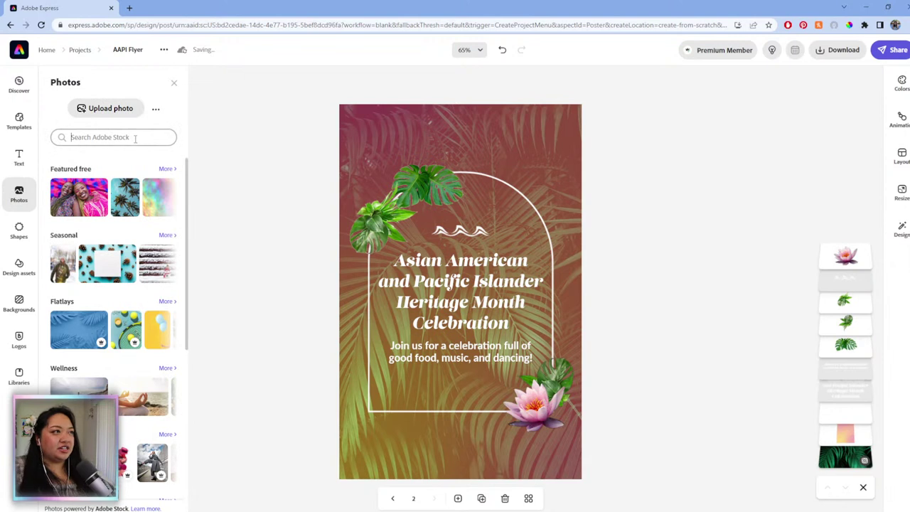
{"action": "type", "text": "ch"}
{"action": "key", "text": "BackSpace"}
{"action": "key", "text": "BackSpace"}
{"action": "type", "text": "l"}
{"action": "key", "text": "BackSpace"}
{"action": "type", "text": "cherry blossom branch"}
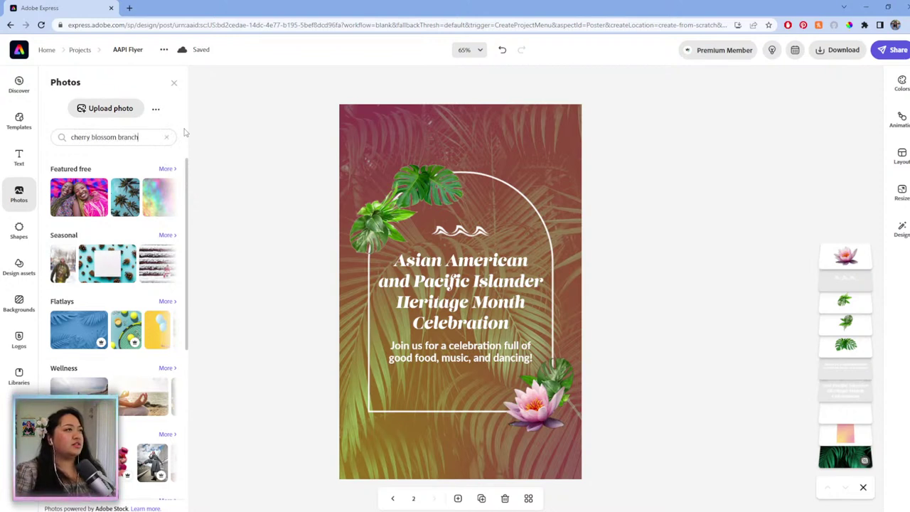
{"action": "key", "text": "Return"}
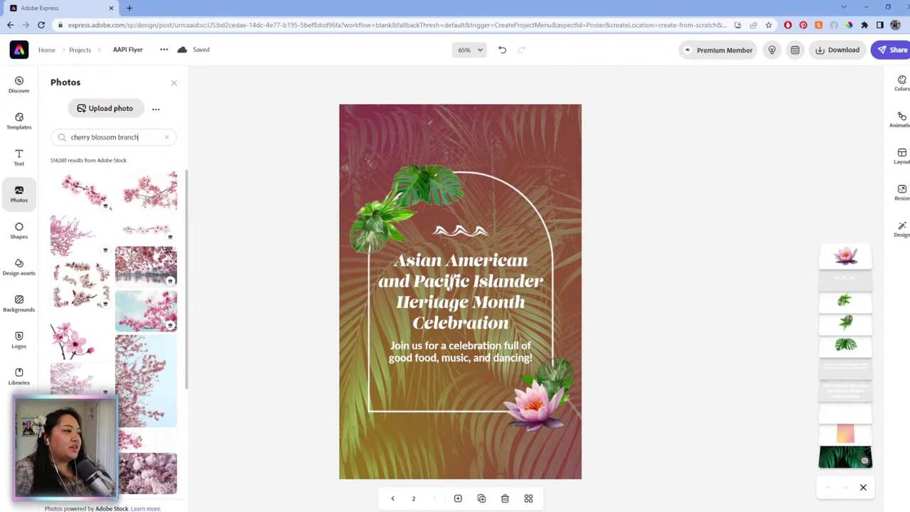
- Browse the cherry blossom photos, then add the pink branch on a white background to the poster and select it
{"action": "scroll", "coordinate": [117, 383], "scroll_direction": "down", "scroll_amount": 2}
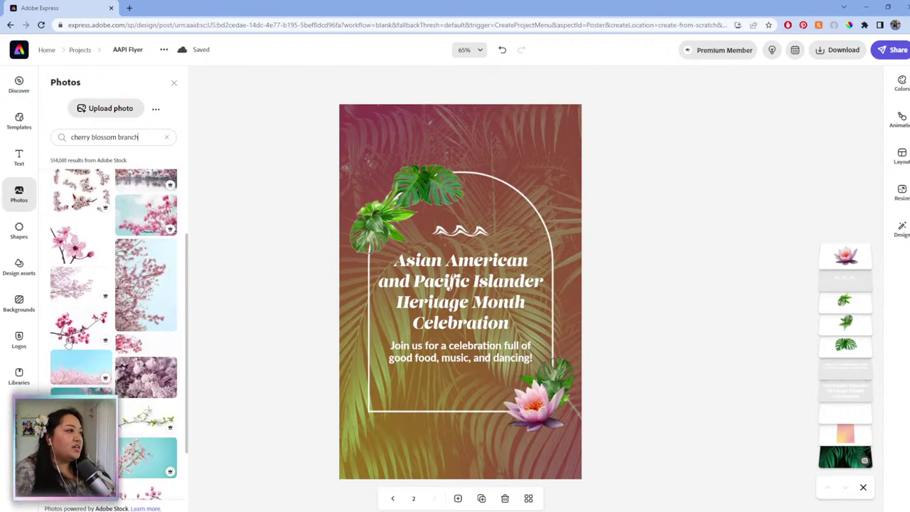
{"action": "scroll", "coordinate": [76, 287], "scroll_direction": "down", "scroll_amount": 2}
{"action": "scroll", "coordinate": [75, 288], "scroll_direction": "down", "scroll_amount": 5}
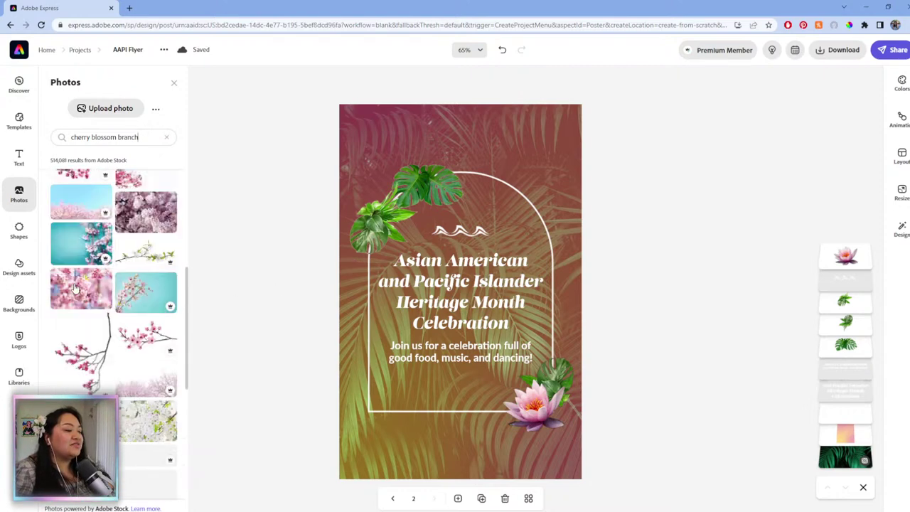
{"action": "scroll", "coordinate": [63, 299], "scroll_direction": "down", "scroll_amount": 2}
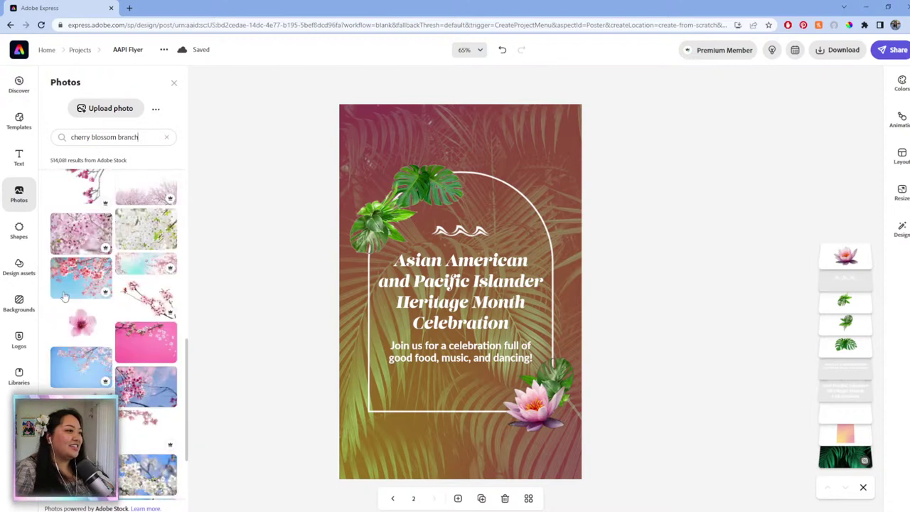
{"action": "scroll", "coordinate": [104, 363], "scroll_direction": "up", "scroll_amount": 15}
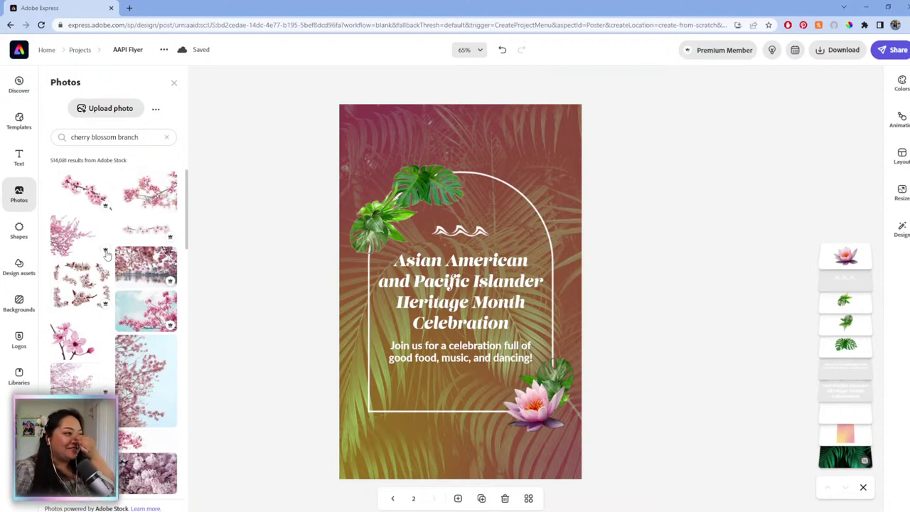
{"action": "left_click", "coordinate": [95, 199]}
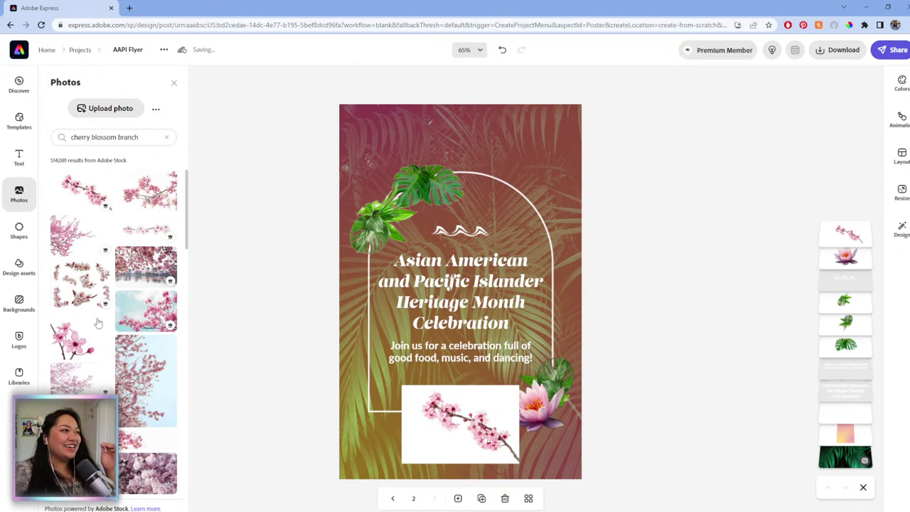
{"action": "left_click", "coordinate": [455, 431]}
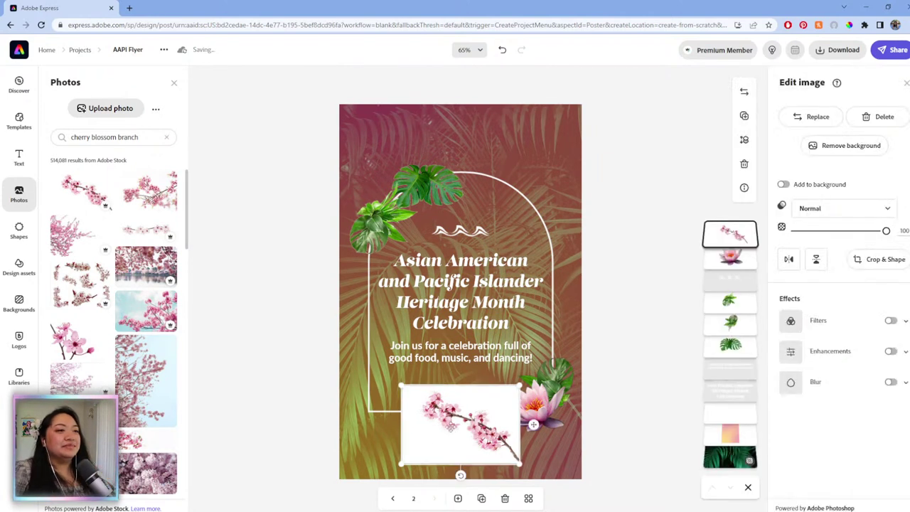
- Remove the background from the cherry blossom photo, then rotate the cutout branch and move it to the arch frame's lower-left corner
{"action": "left_click", "coordinate": [852, 154]}
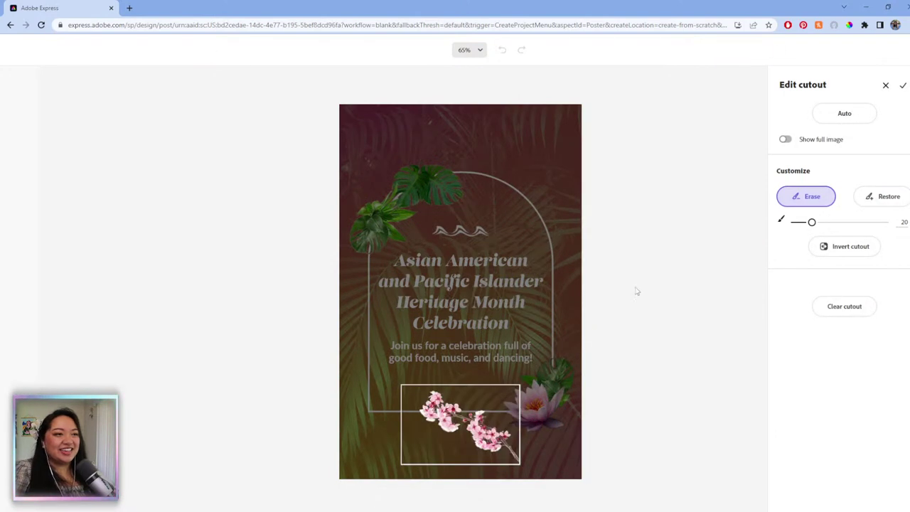
{"action": "left_click", "coordinate": [903, 86]}
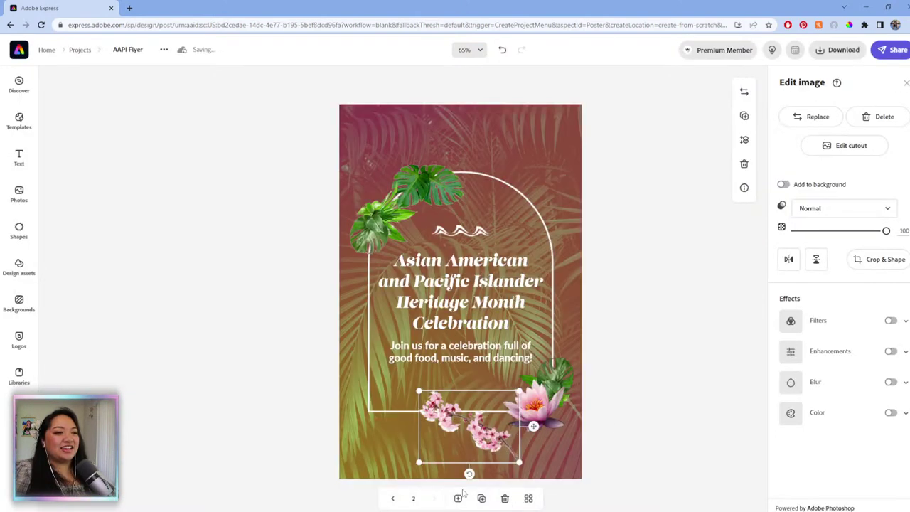
{"action": "left_click_drag", "start_coordinate": [450, 470], "coordinate": [369, 395]}
{"action": "left_click_drag", "start_coordinate": [438, 447], "coordinate": [366, 404]}
- Delete the leaf cluster on the arch's left side and move the monstera leaf into its place
{"action": "left_click", "coordinate": [379, 215]}
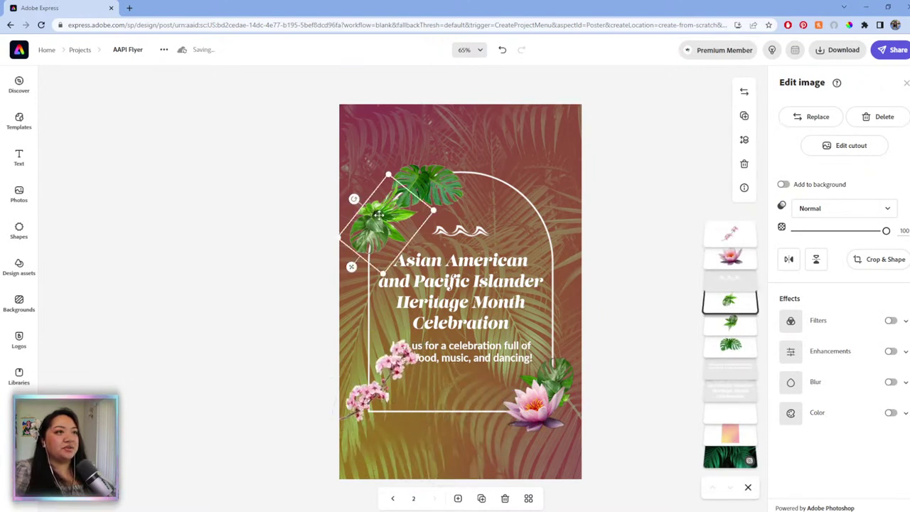
{"action": "left_click", "coordinate": [283, 207]}
{"action": "left_click_drag", "start_coordinate": [412, 184], "coordinate": [377, 199]}
- Move the cherry blossom branch onto the arch's upper-left curve and shift the monstera leaf to the right beneath it
{"action": "left_click_drag", "start_coordinate": [360, 397], "coordinate": [390, 227]}
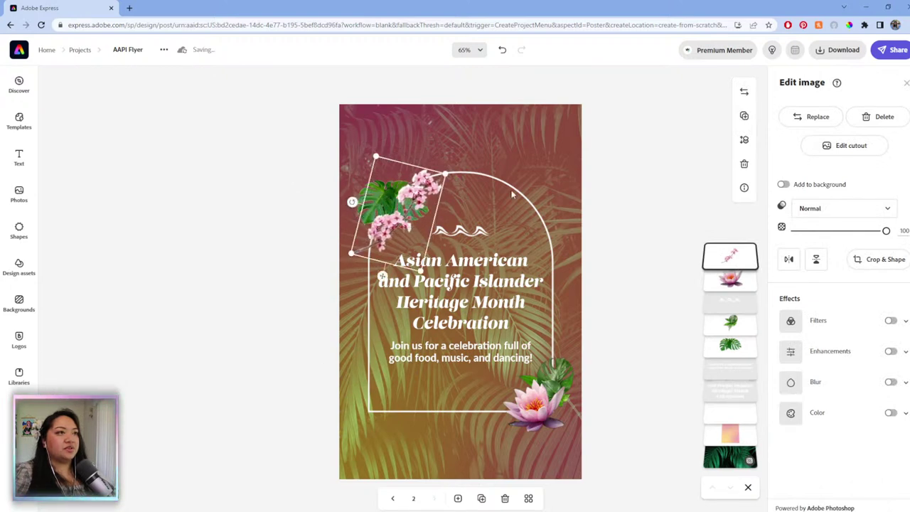
{"action": "left_click", "coordinate": [730, 345]}
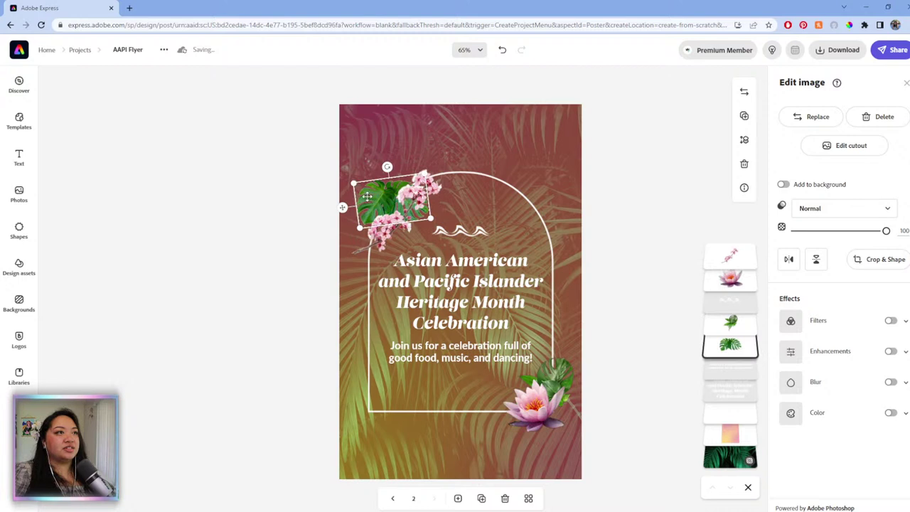
{"action": "left_click_drag", "start_coordinate": [376, 195], "coordinate": [401, 188]}
{"action": "left_click_drag", "start_coordinate": [380, 226], "coordinate": [359, 235]}
{"action": "left_click_drag", "start_coordinate": [444, 204], "coordinate": [454, 207]}
{"action": "left_click", "coordinate": [455, 204]}
- Fine-tune the cherry blossom branch's size and position so its flowers lie across the monstera leaf
{"action": "left_click_drag", "start_coordinate": [406, 282], "coordinate": [390, 269]}
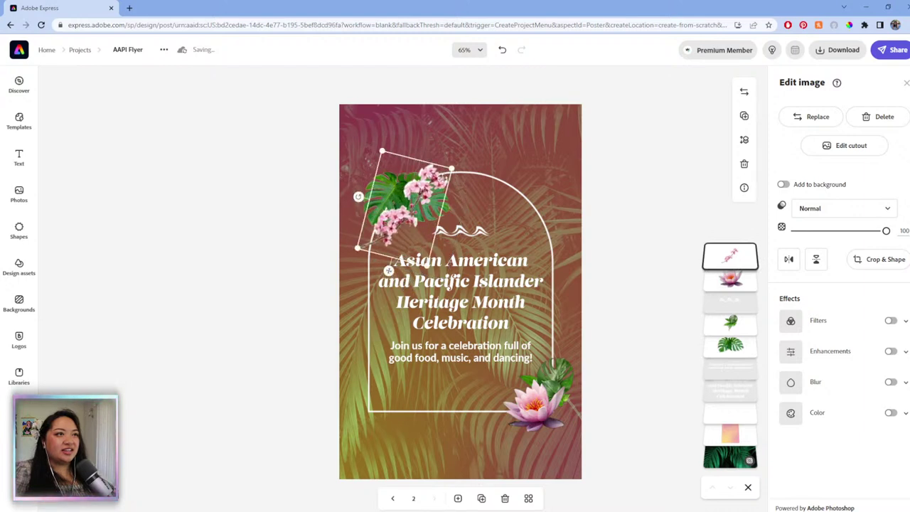
{"action": "left_click_drag", "start_coordinate": [468, 163], "coordinate": [464, 160]}
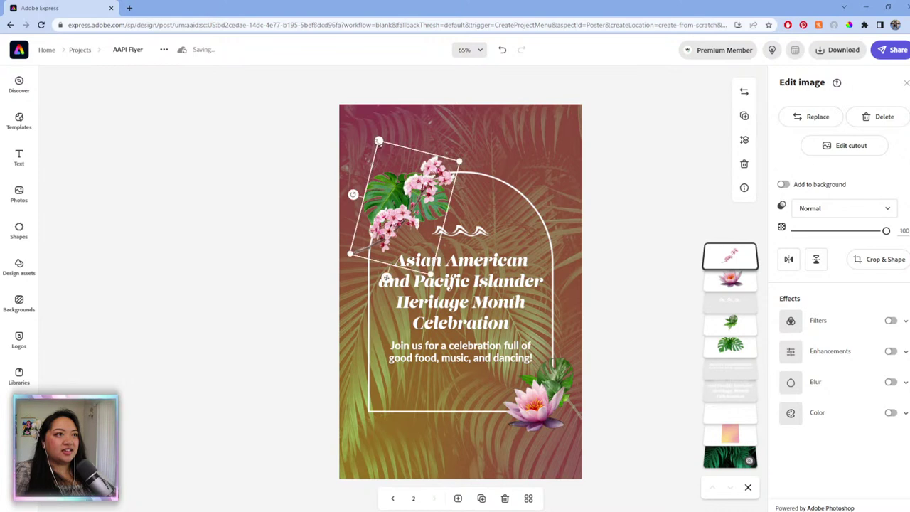
{"action": "left_click_drag", "start_coordinate": [378, 142], "coordinate": [386, 223]}
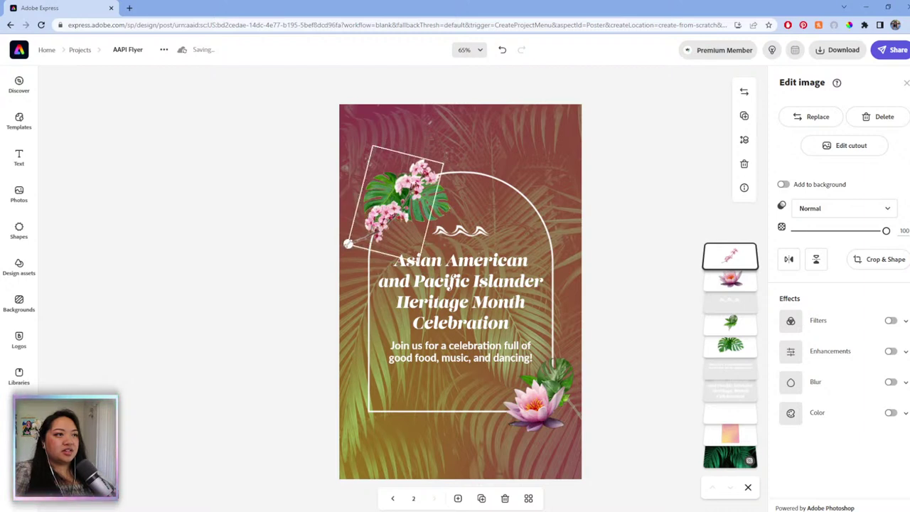
{"action": "left_click_drag", "start_coordinate": [417, 191], "coordinate": [419, 191]}
{"action": "left_click", "coordinate": [275, 189]}
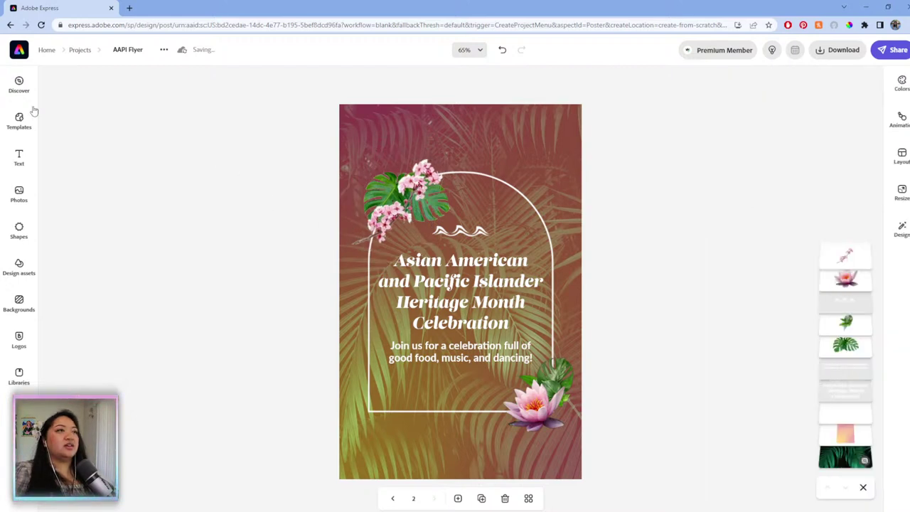
- Search the stock photos for "jasmine flower", add a single white flower with its background removed, and place it small above the cherry blossoms
{"action": "left_click", "coordinate": [28, 192]}
{"action": "left_click", "coordinate": [166, 137]}
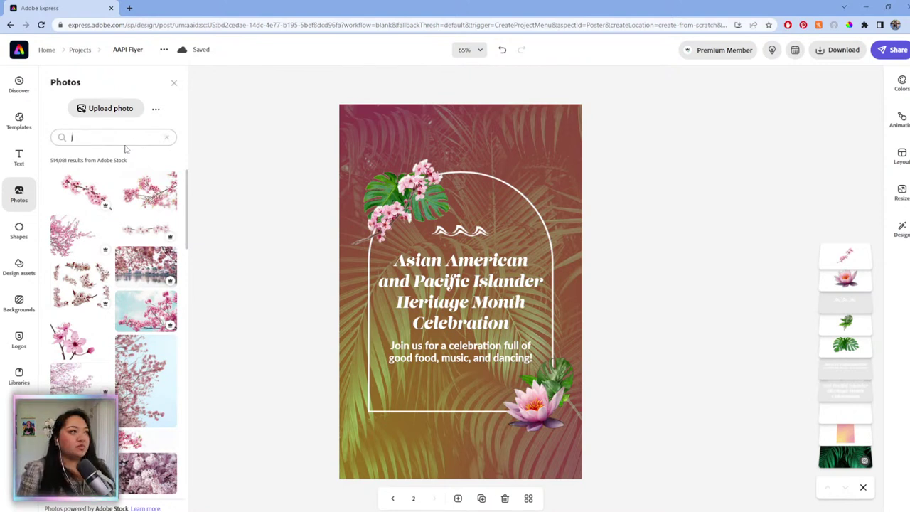
{"action": "type", "text": "jasmine flower"}
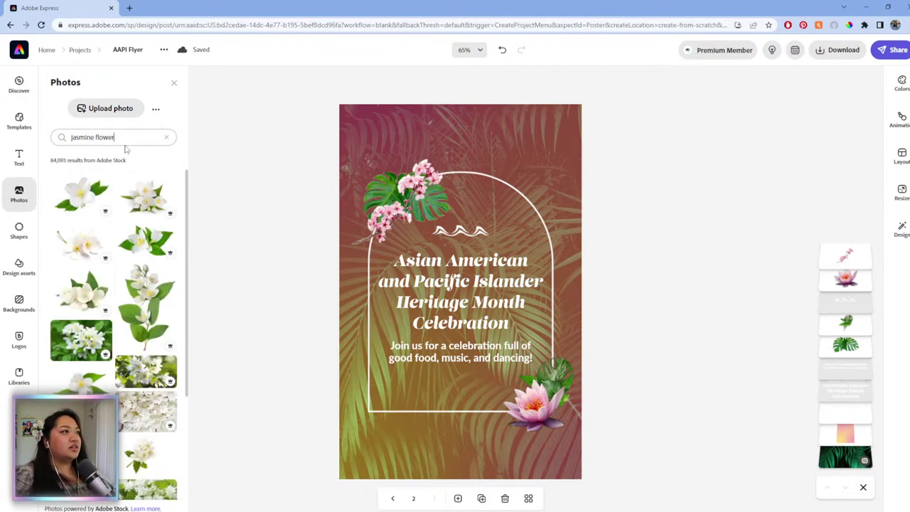
{"action": "scroll", "coordinate": [77, 334], "scroll_direction": "down", "scroll_amount": 4}
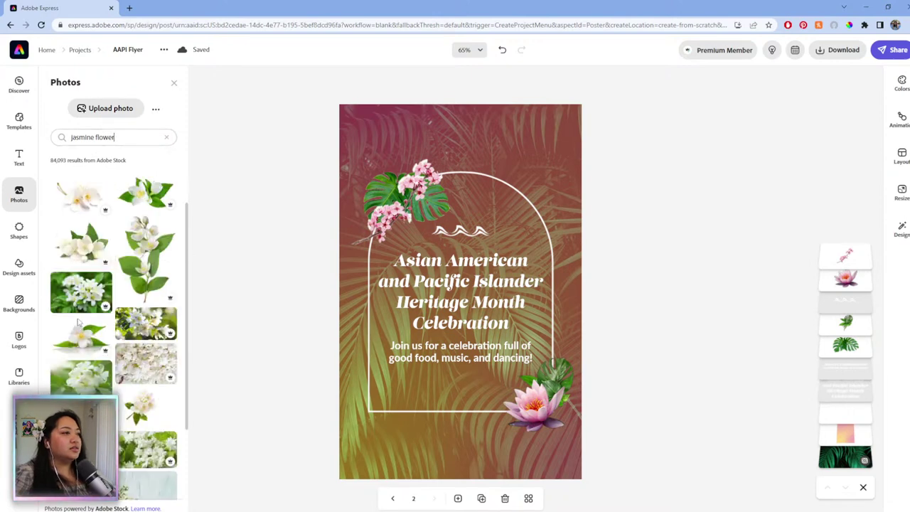
{"action": "scroll", "coordinate": [77, 334], "scroll_direction": "down", "scroll_amount": 5}
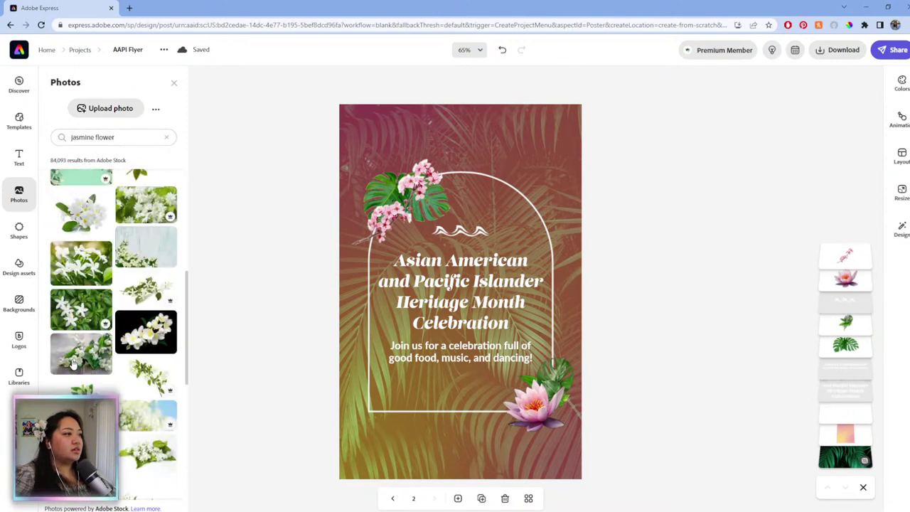
{"action": "scroll", "coordinate": [73, 366], "scroll_direction": "down", "scroll_amount": 5}
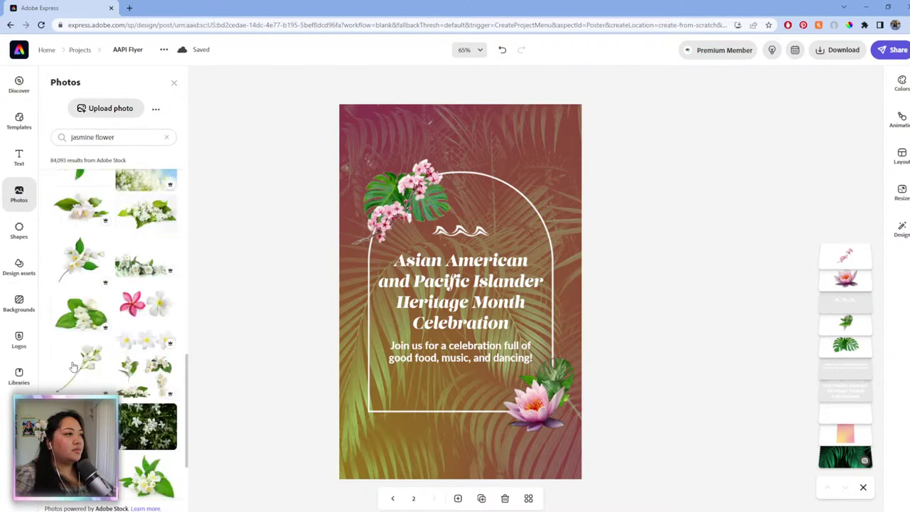
{"action": "scroll", "coordinate": [72, 352], "scroll_direction": "down", "scroll_amount": 3}
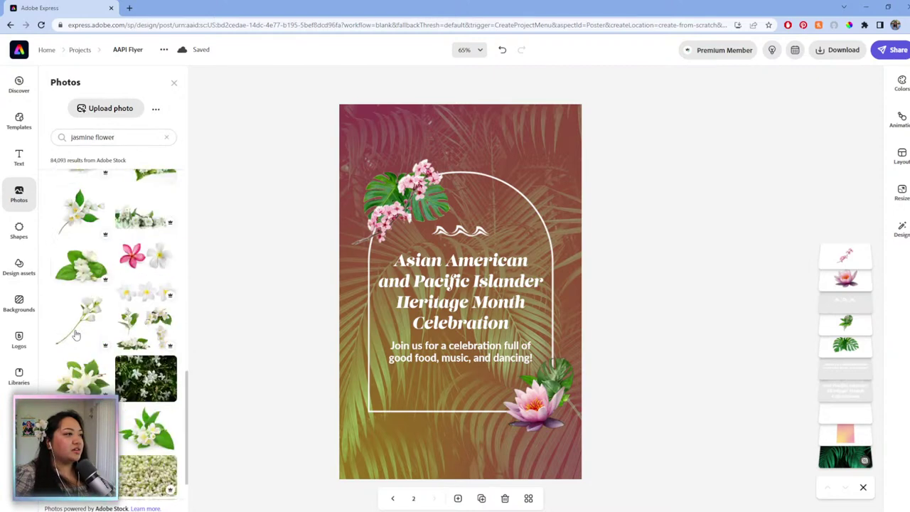
{"action": "scroll", "coordinate": [78, 324], "scroll_direction": "down", "scroll_amount": 5}
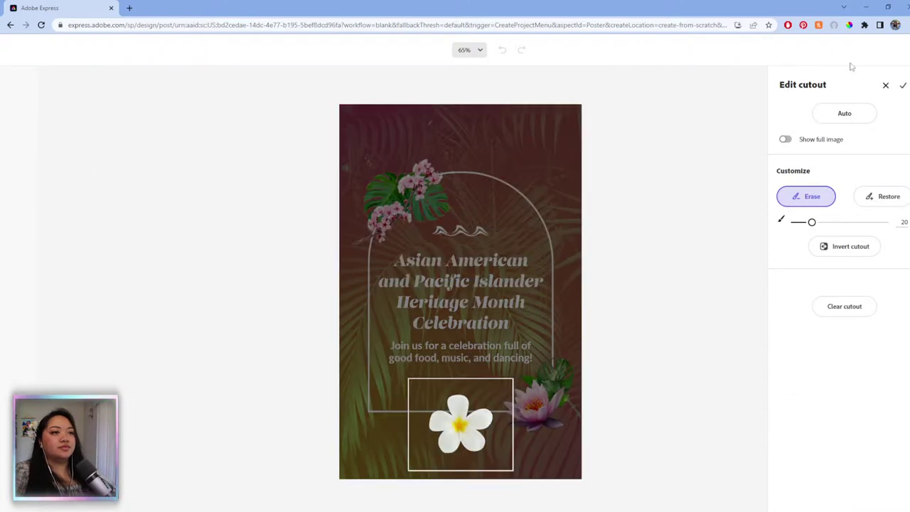
{"action": "left_click", "coordinate": [903, 84]}
{"action": "left_click_drag", "start_coordinate": [492, 454], "coordinate": [425, 157]}
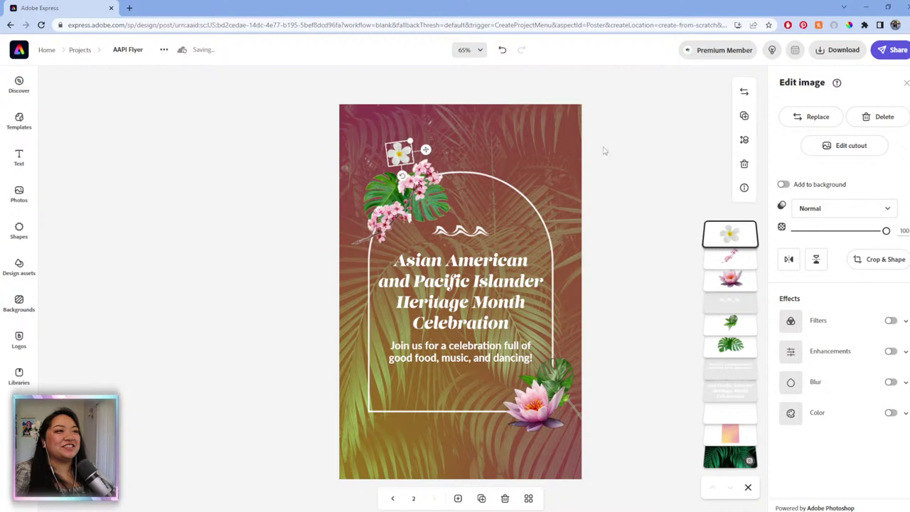
- Duplicate the white flower twice, placing a small rotated copy on the arch's bottom line beside the lotus and a larger copy below it
{"action": "left_click", "coordinate": [745, 115]}
{"action": "left_click_drag", "start_coordinate": [440, 152], "coordinate": [503, 424]}
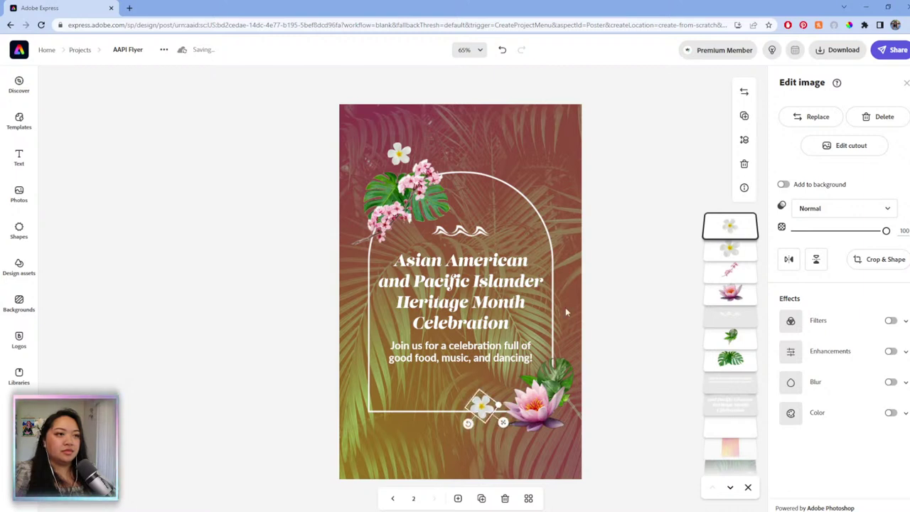
{"action": "left_click", "coordinate": [745, 116]}
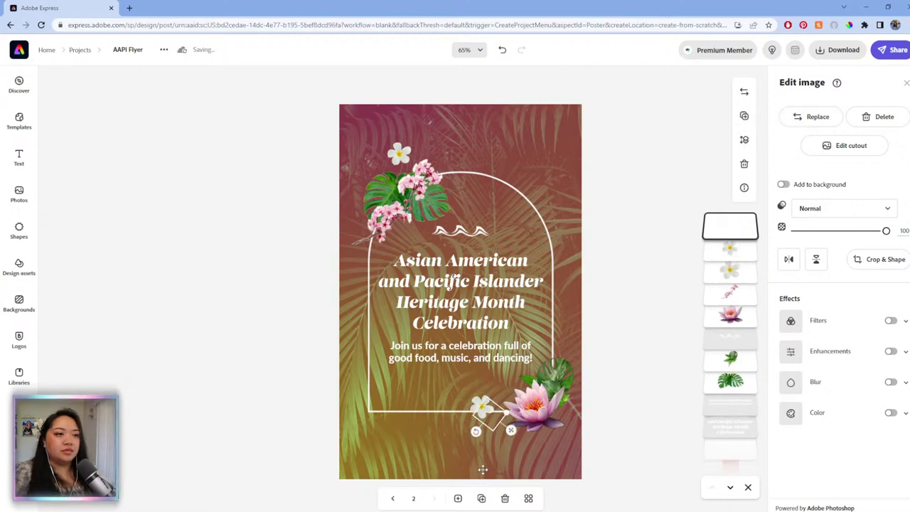
{"action": "left_click_drag", "start_coordinate": [502, 434], "coordinate": [491, 477]}
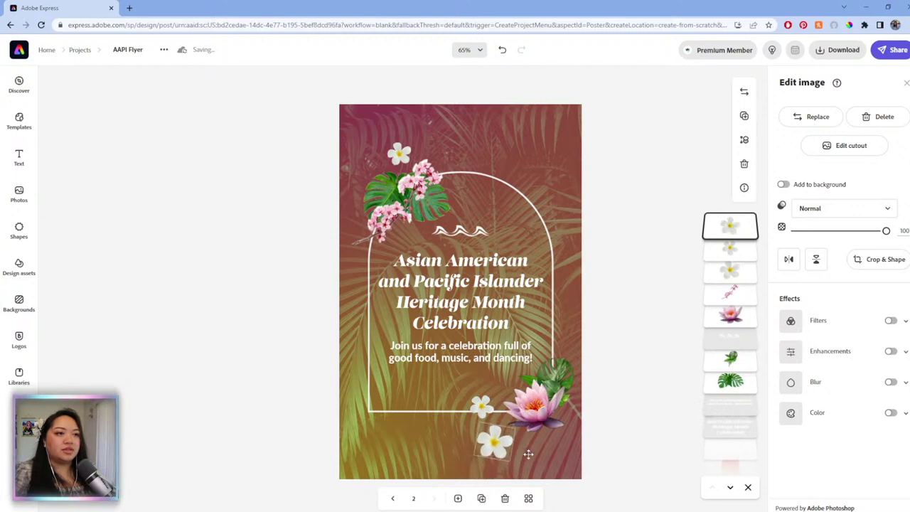
{"action": "left_click", "coordinate": [482, 406]}
{"action": "left_click_drag", "start_coordinate": [481, 406], "coordinate": [487, 402]}
{"action": "left_click", "coordinate": [611, 366]}
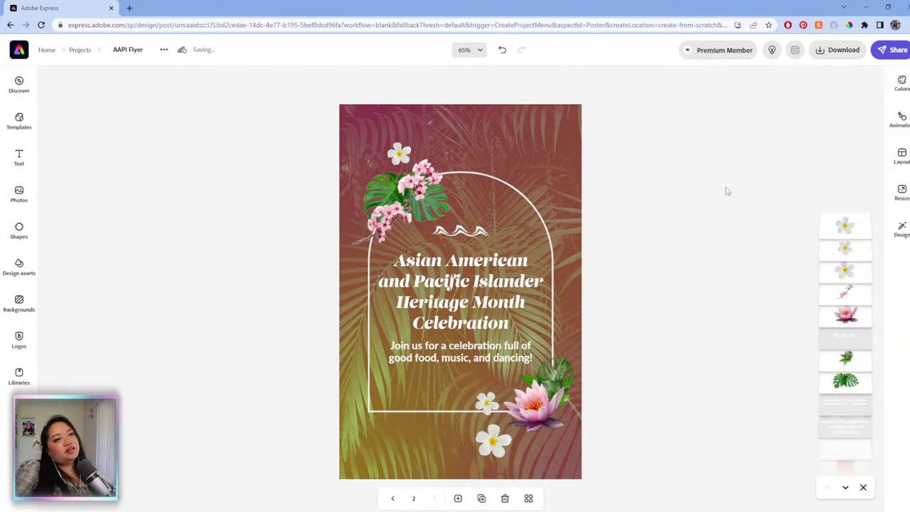
- Shrink the small white flower and shift it up, and set the larger one on the arch's bottom line next to the lotus
{"action": "left_click", "coordinate": [498, 453]}
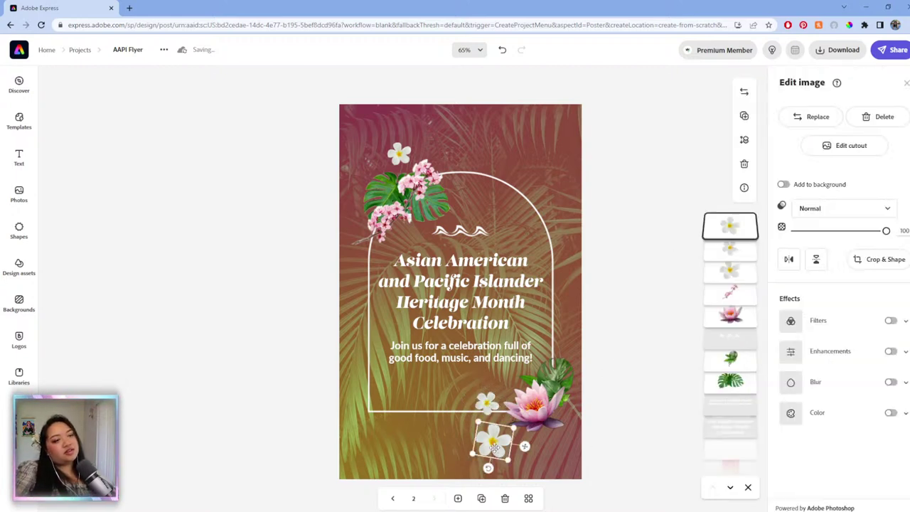
{"action": "left_click_drag", "start_coordinate": [490, 445], "coordinate": [466, 440]}
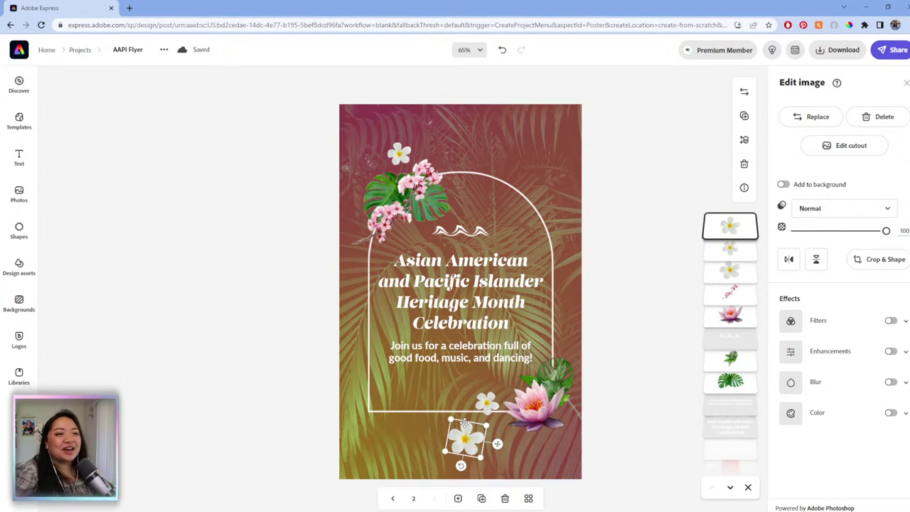
{"action": "left_click", "coordinate": [481, 407]}
{"action": "mouse_move", "coordinate": [508, 419]}
{"action": "left_mouse_down"}
{"action": "mouse_move", "coordinate": [498, 418]}
{"action": "mouse_move", "coordinate": [506, 410]}
{"action": "left_mouse_up"}
{"action": "left_click_drag", "start_coordinate": [455, 447], "coordinate": [515, 424]}
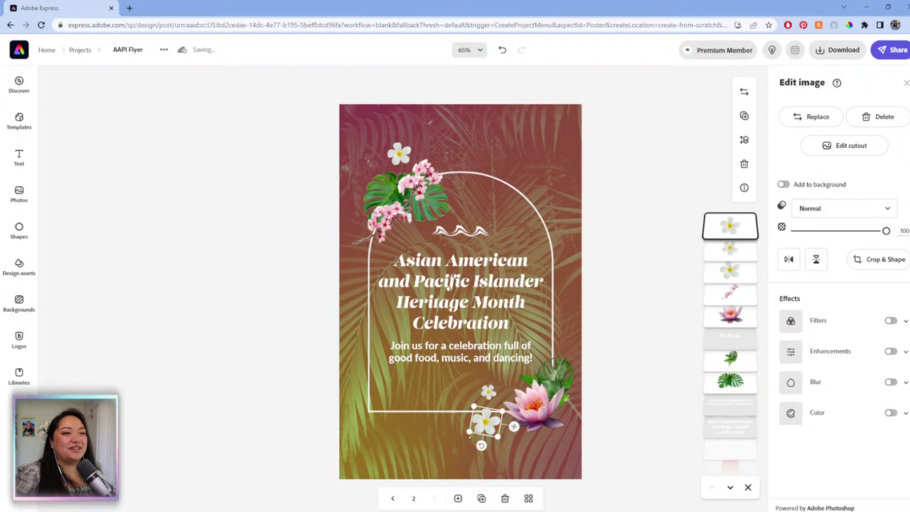
{"action": "left_click", "coordinate": [482, 424]}
{"action": "mouse_move", "coordinate": [477, 450]}
{"action": "left_mouse_down"}
{"action": "mouse_move", "coordinate": [497, 435]}
{"action": "mouse_move", "coordinate": [492, 444]}
{"action": "left_mouse_up"}
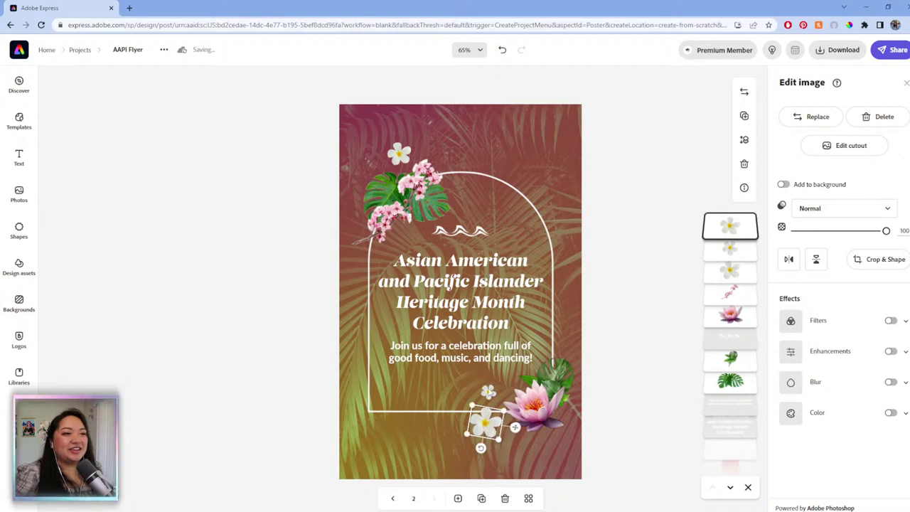
- Fine-tune the small white flower's position so it sits inside the arch, just above the larger one beside the lotus
{"action": "left_click", "coordinate": [489, 391]}
{"action": "left_click_drag", "start_coordinate": [510, 403], "coordinate": [518, 401]}
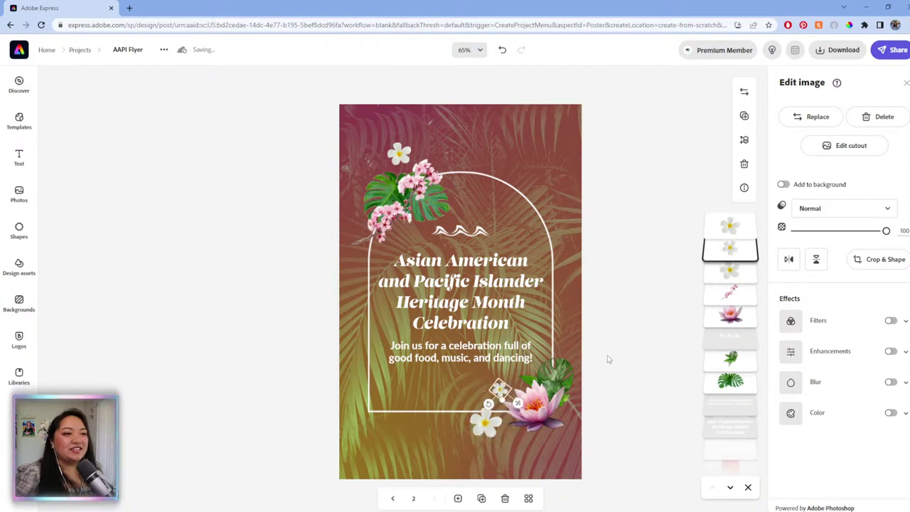
{"action": "left_click", "coordinate": [605, 362]}
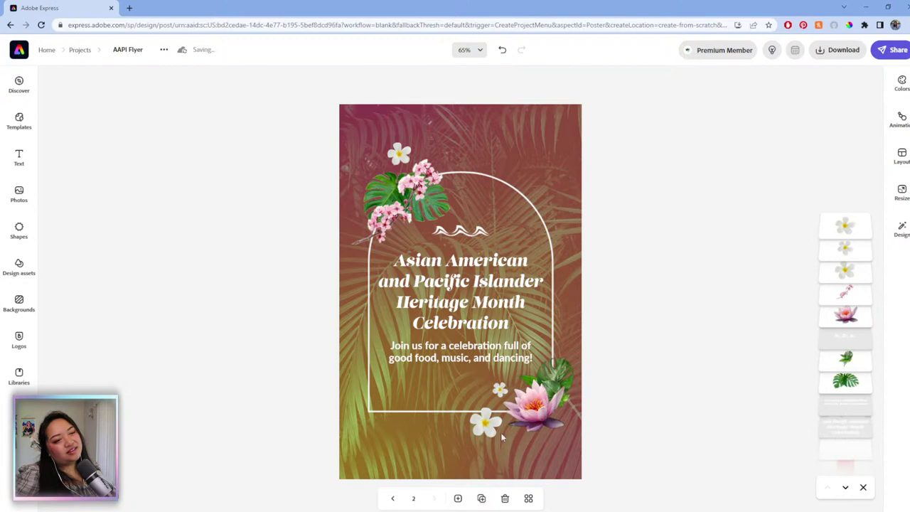
{"action": "left_click", "coordinate": [500, 391]}
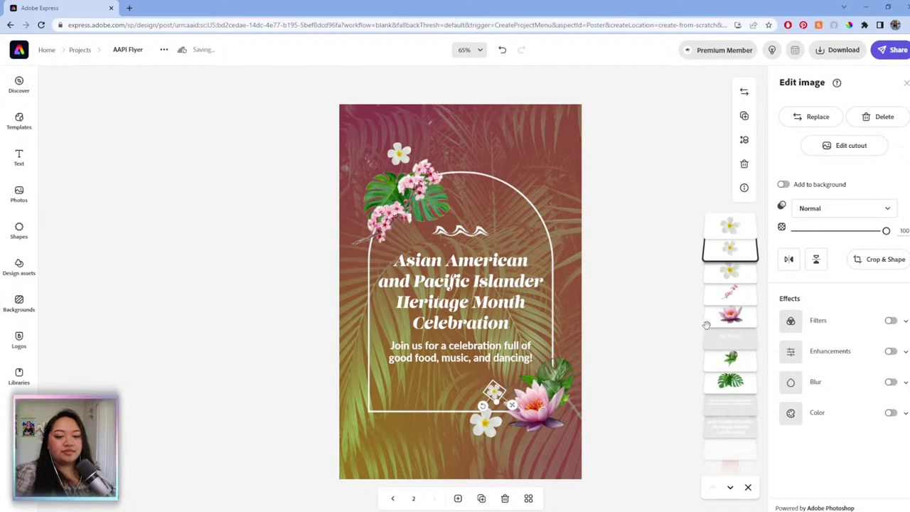
{"action": "left_click", "coordinate": [615, 298]}
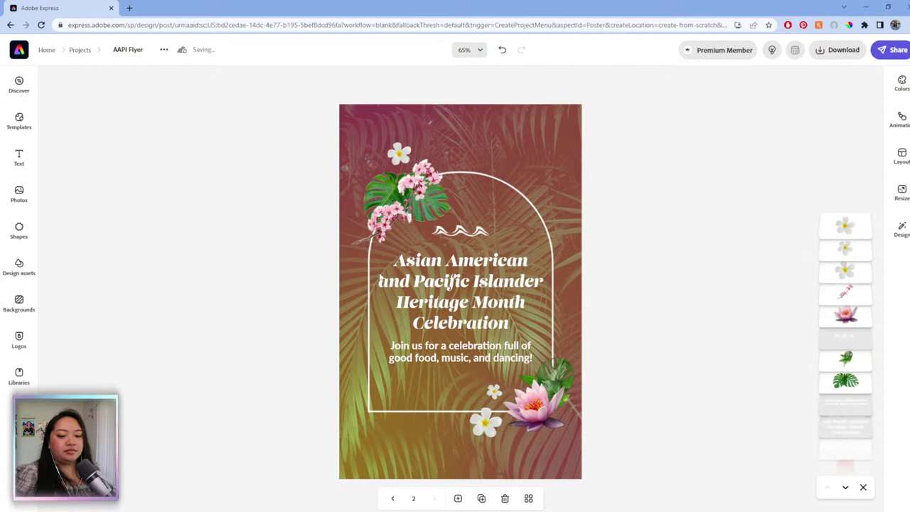
{"action": "left_click", "coordinate": [400, 153]}
{"action": "left_click", "coordinate": [592, 216]}
- Compare the two poster pages in the page overview and individually, and return to page 1
{"action": "left_click", "coordinate": [529, 498]}
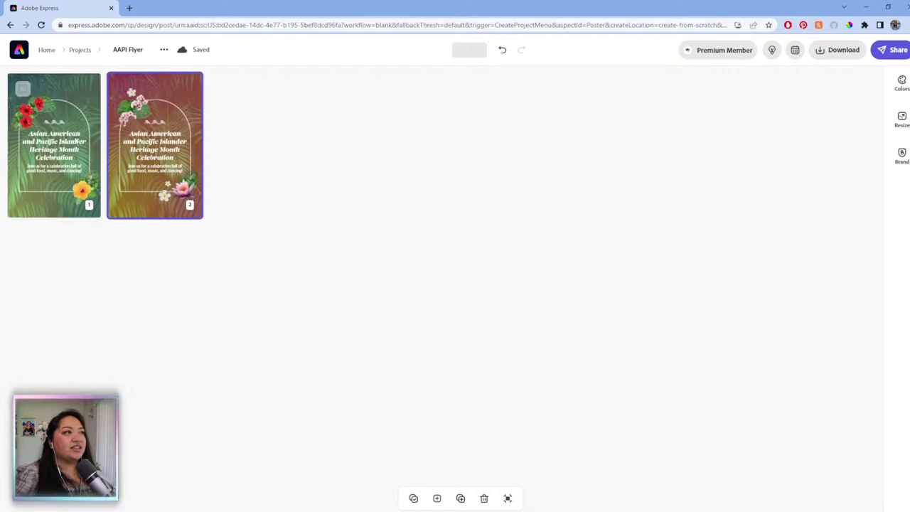
{"action": "double_click", "coordinate": [87, 89]}
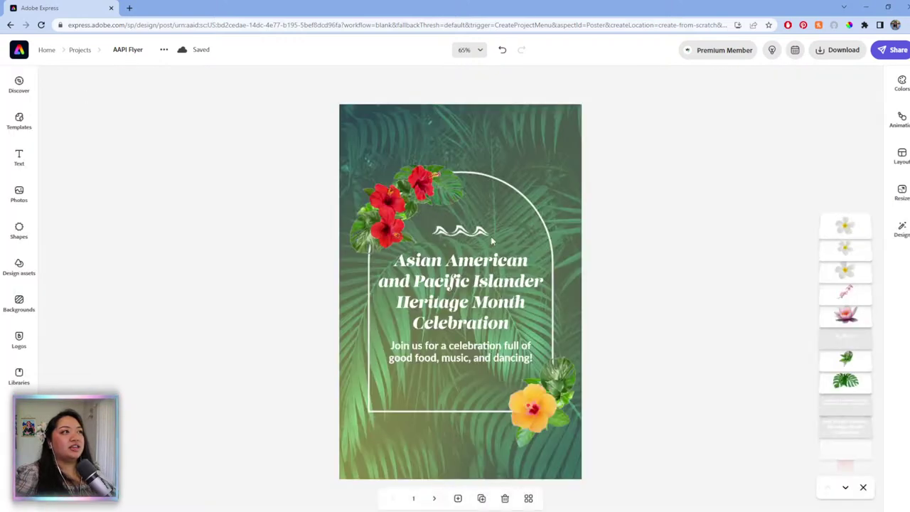
{"action": "left_click", "coordinate": [433, 498]}
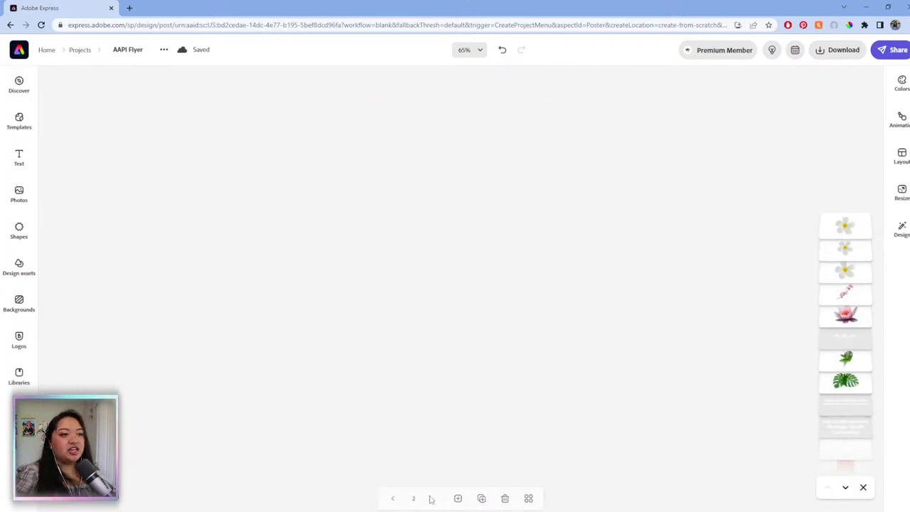
{"action": "left_click", "coordinate": [393, 498]}
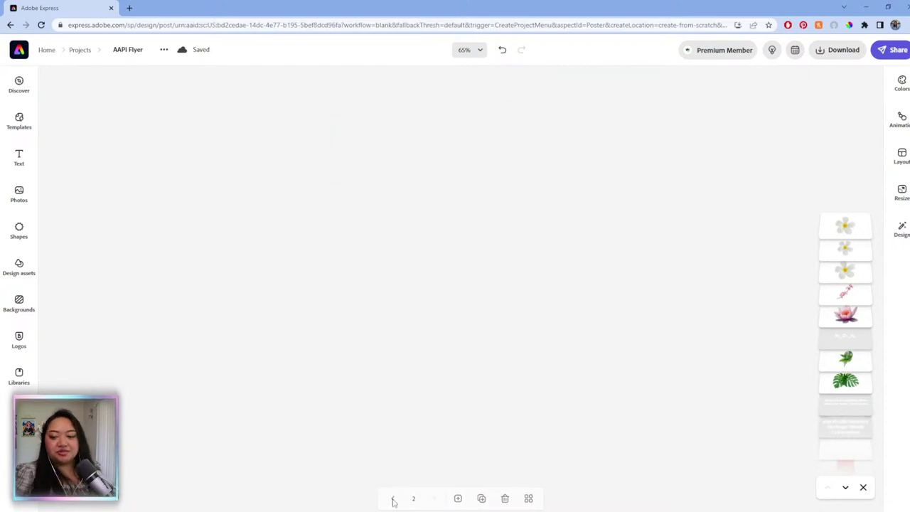
{"action": "mouse_move", "coordinate": [383, 511]}
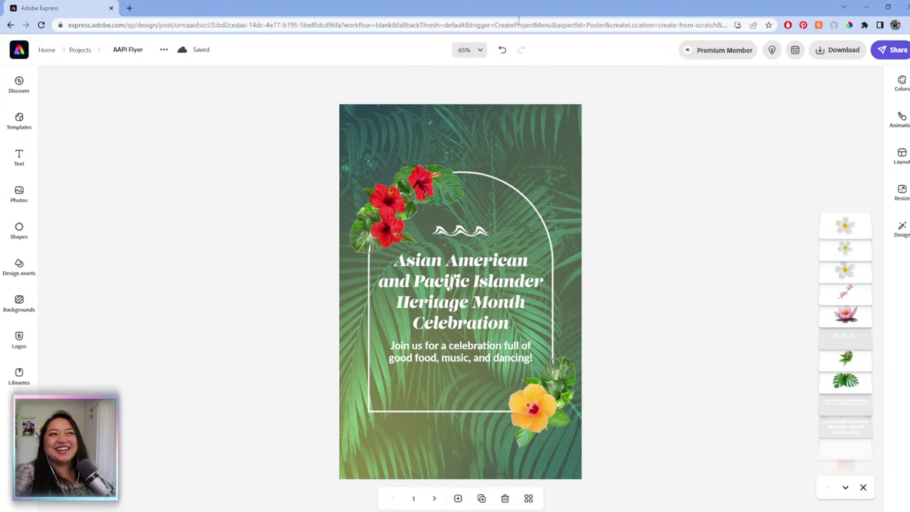
{"action": "left_click", "coordinate": [480, 51]}
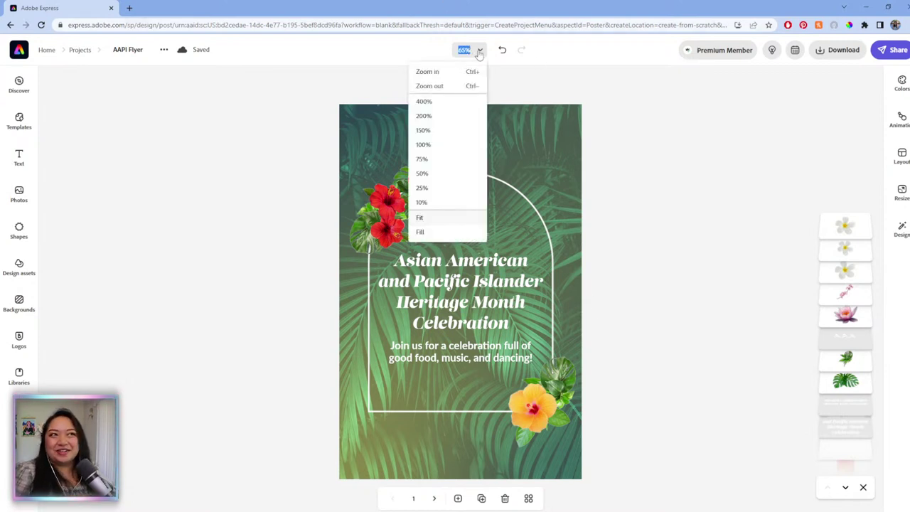
{"action": "left_click", "coordinate": [480, 51]}
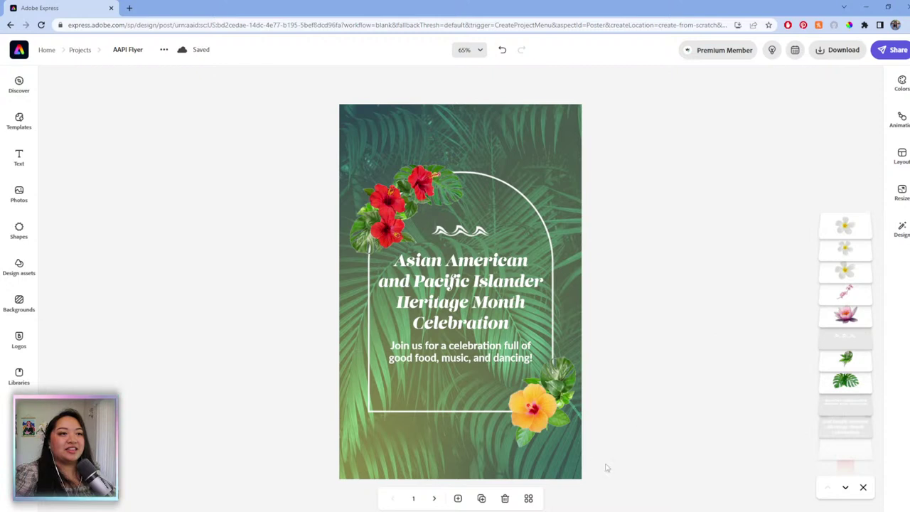
- Group the text, arch frame, wave ornament, leaves and hibiscus flowers on page 1, leaving the background images out
{"action": "left_click_drag", "start_coordinate": [642, 459], "coordinate": [270, 158]}
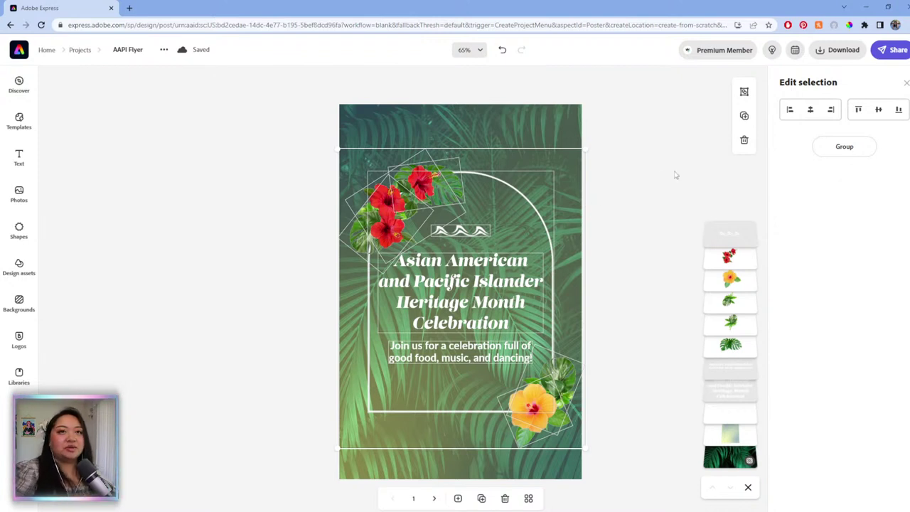
{"action": "left_click", "coordinate": [826, 149]}
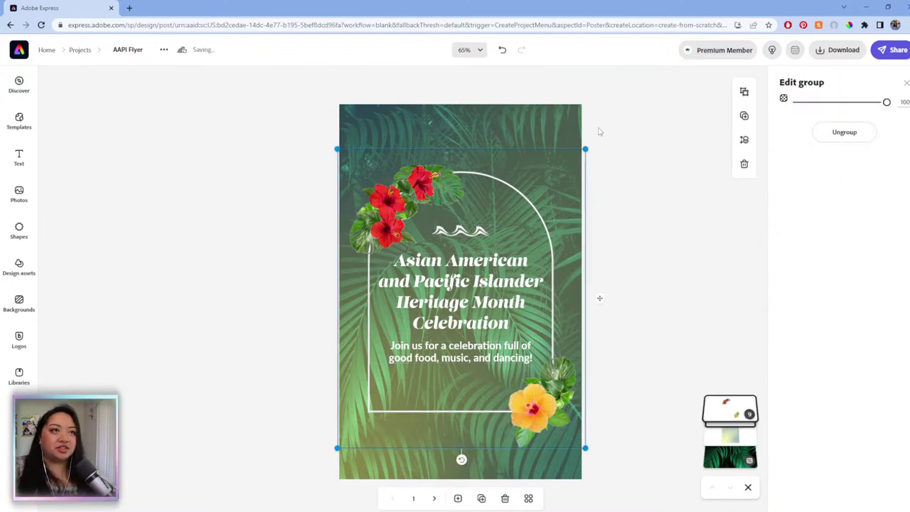
{"action": "left_click", "coordinate": [668, 145]}
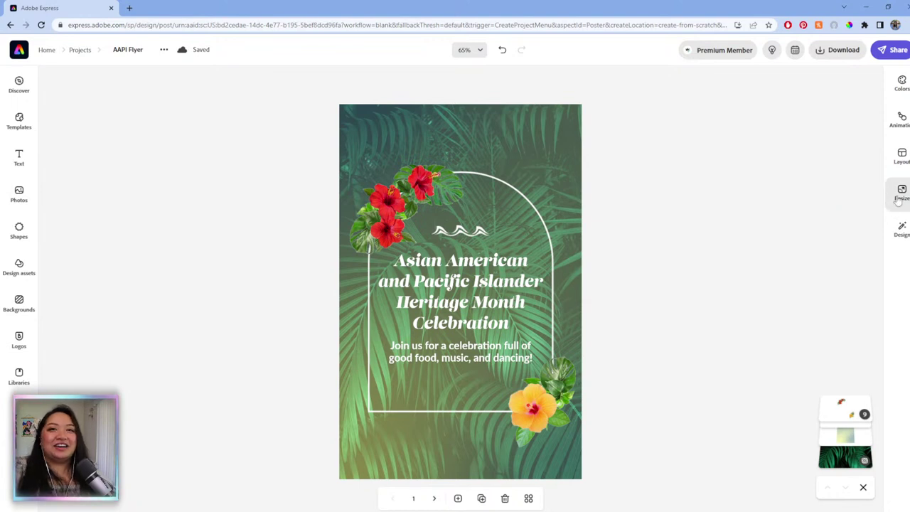
- Examine the preset print and social media formats available for resizing the poster
{"action": "left_click", "coordinate": [901, 195]}
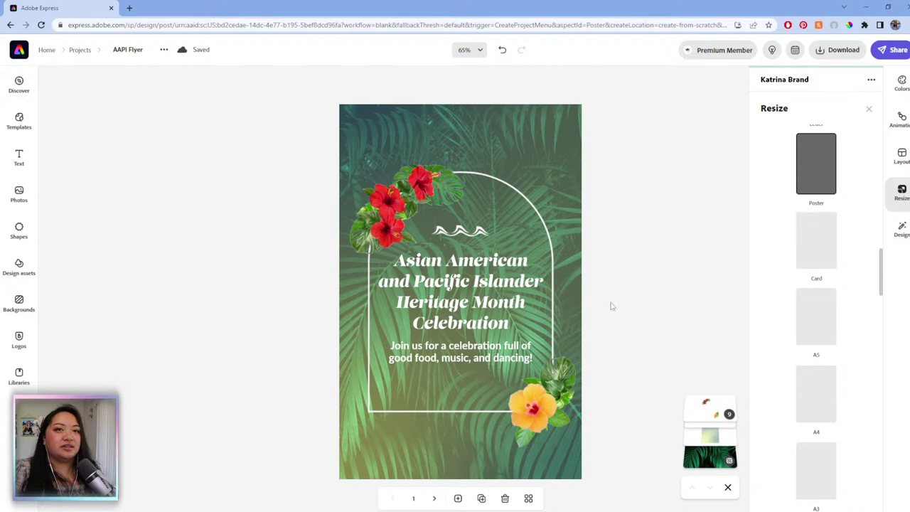
{"action": "scroll", "coordinate": [791, 252], "scroll_direction": "down", "scroll_amount": 2}
{"action": "scroll", "coordinate": [789, 252], "scroll_direction": "down", "scroll_amount": 8}
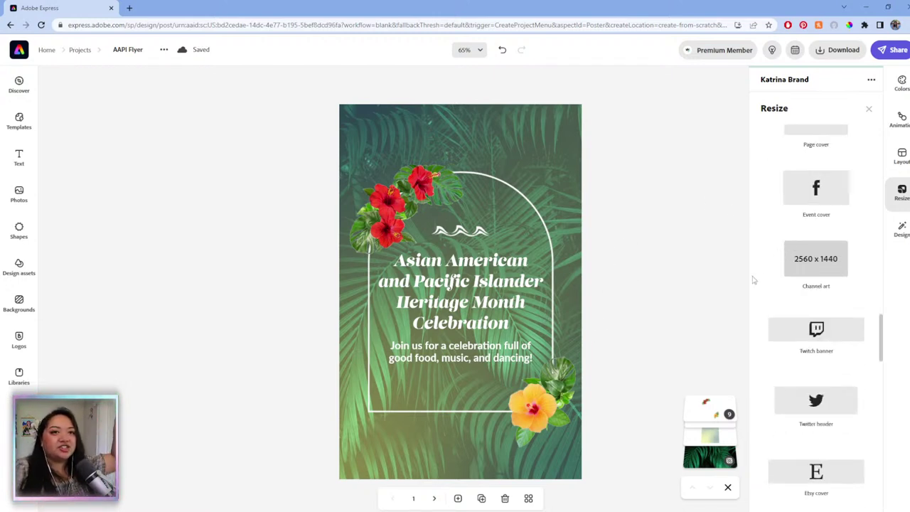
{"action": "scroll", "coordinate": [802, 310], "scroll_direction": "down", "scroll_amount": 2}
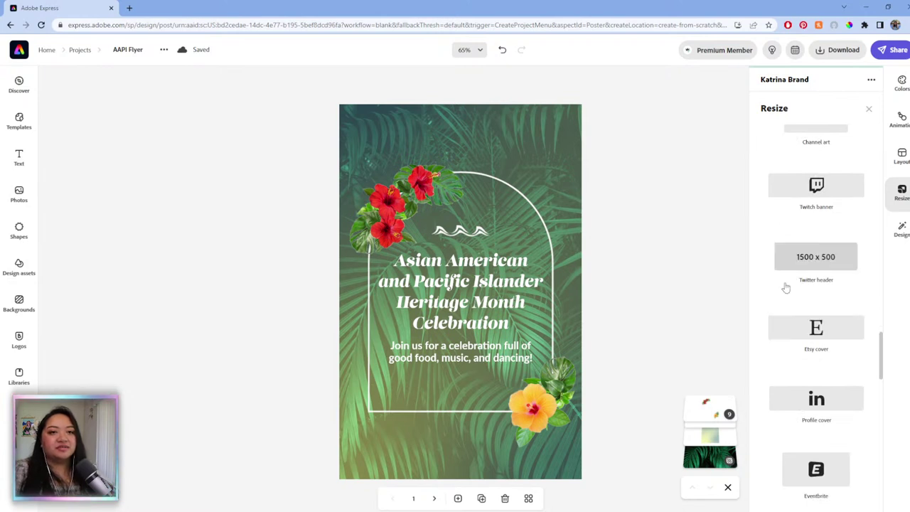
{"action": "scroll", "coordinate": [793, 288], "scroll_direction": "down", "scroll_amount": 3}
{"action": "scroll", "coordinate": [794, 283], "scroll_direction": "up", "scroll_amount": 10}
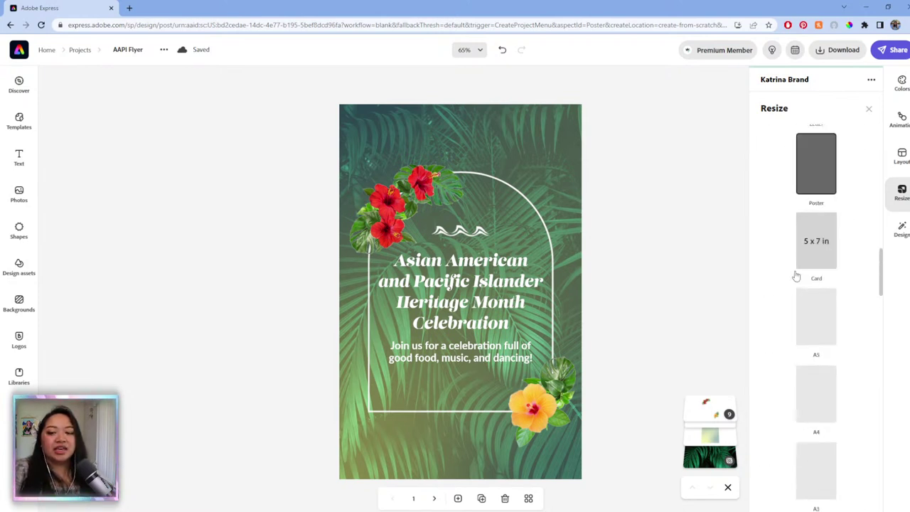
{"action": "scroll", "coordinate": [818, 277], "scroll_direction": "up", "scroll_amount": 6}
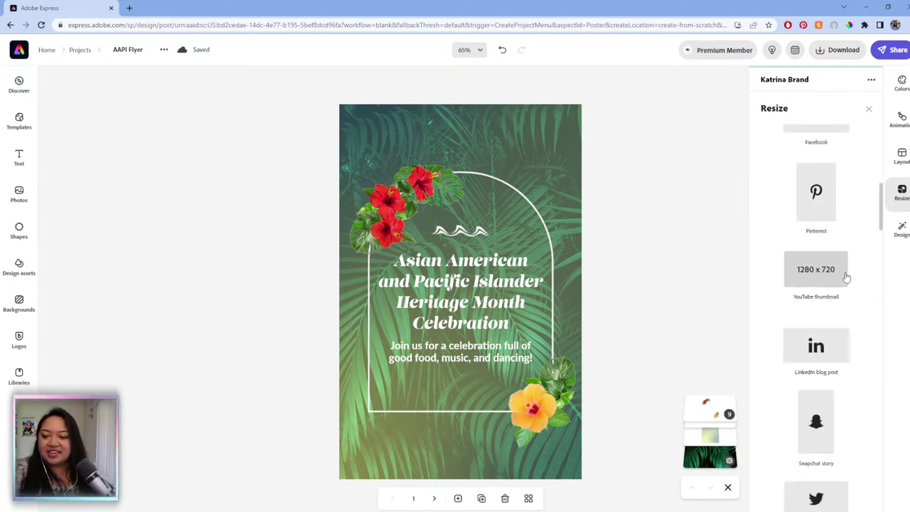
- Resize the flyer to the Instagram portrait format, 1080 x 1350
{"action": "scroll", "coordinate": [847, 276], "scroll_direction": "up", "scroll_amount": 1}
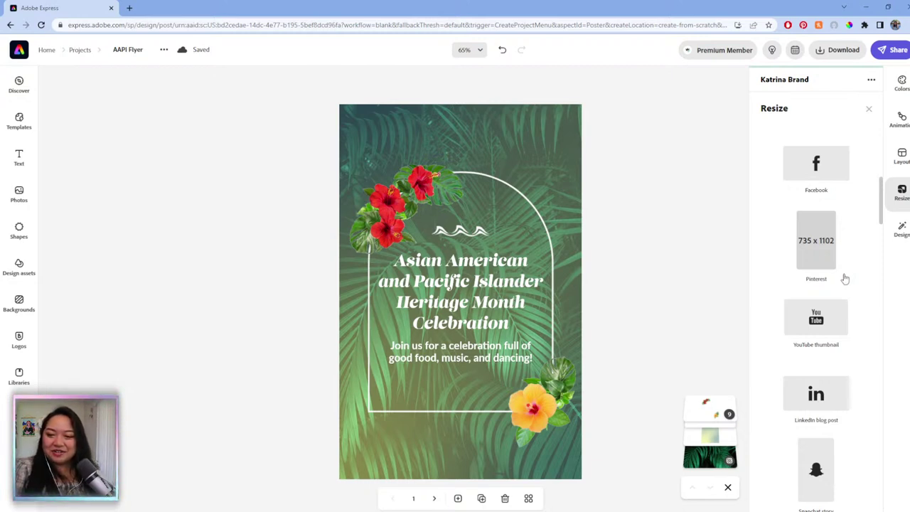
{"action": "scroll", "coordinate": [846, 279], "scroll_direction": "up", "scroll_amount": 5}
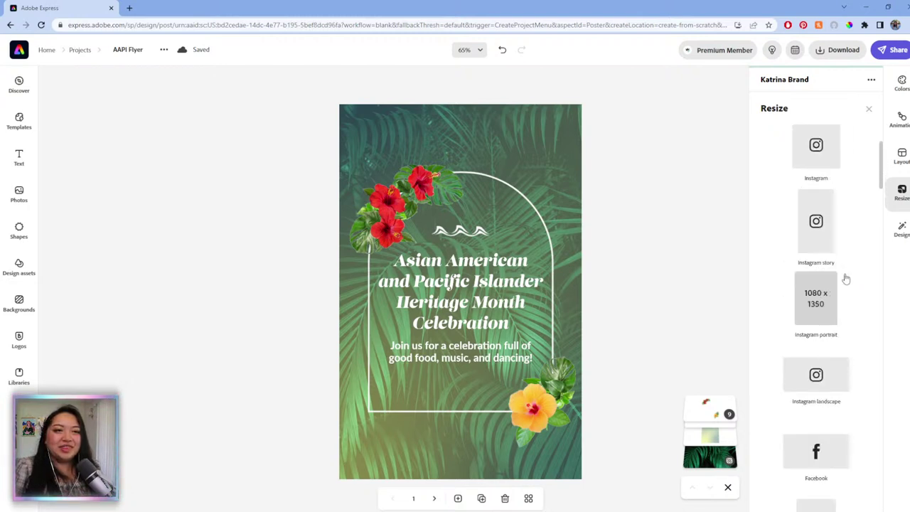
{"action": "scroll", "coordinate": [823, 376], "scroll_direction": "down", "scroll_amount": 1}
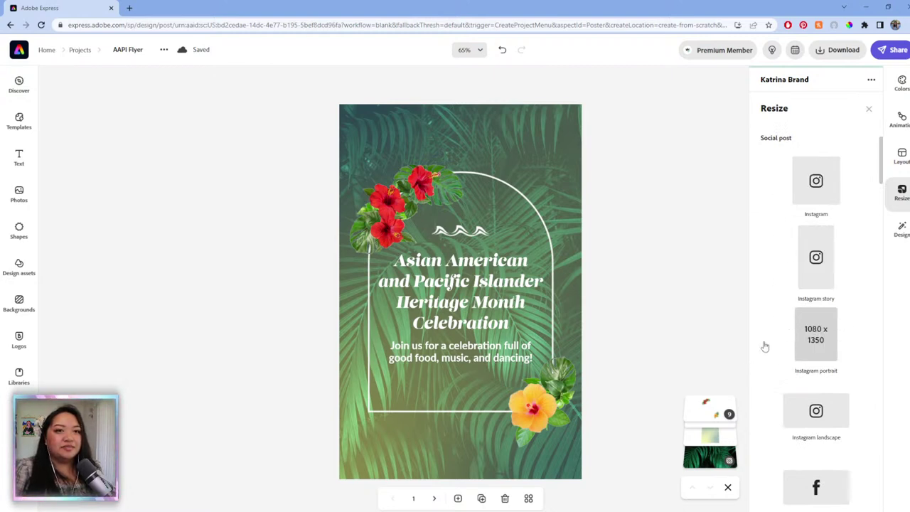
{"action": "left_click", "coordinate": [811, 342]}
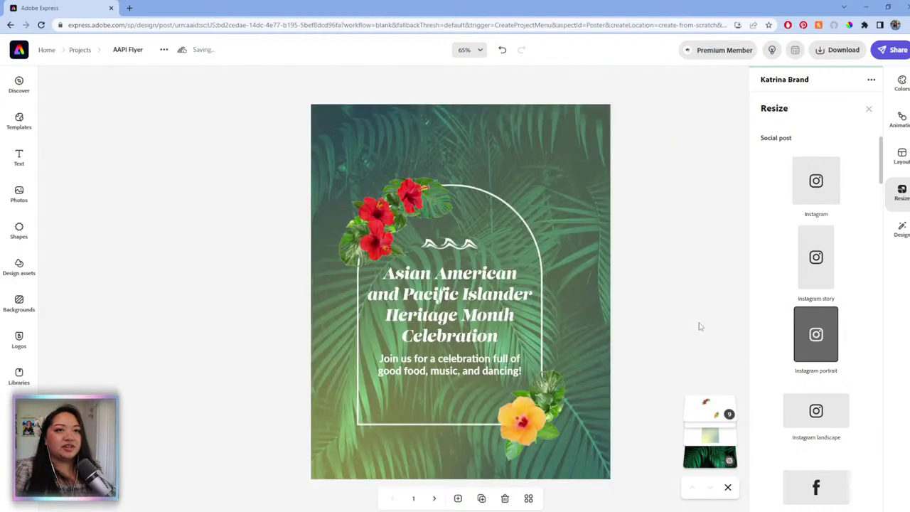
- Enlarge the grouped arch, flowers and text and centre the group on the portrait page
{"action": "left_click", "coordinate": [584, 355]}
{"action": "left_click_drag", "start_coordinate": [528, 324], "coordinate": [506, 323]}
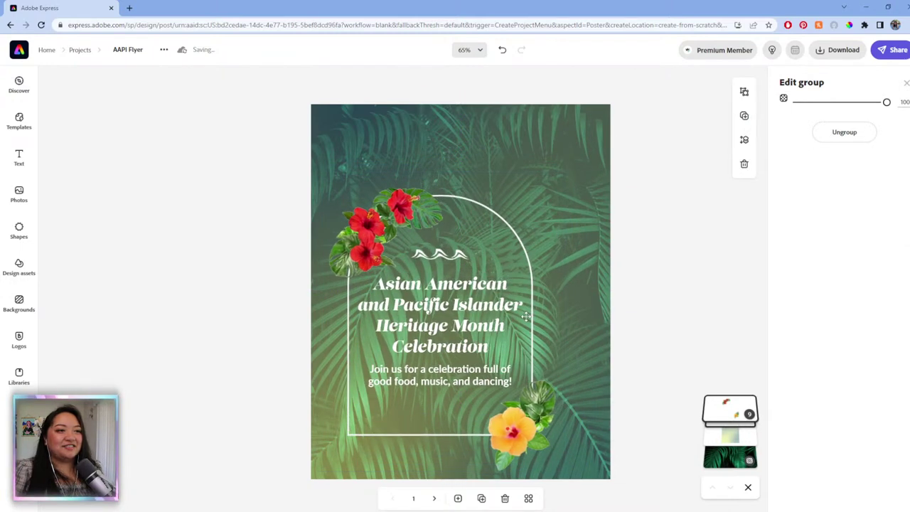
{"action": "left_click_drag", "start_coordinate": [563, 172], "coordinate": [664, 136]}
{"action": "left_click_drag", "start_coordinate": [604, 185], "coordinate": [561, 232]}
{"action": "left_click", "coordinate": [681, 211]}
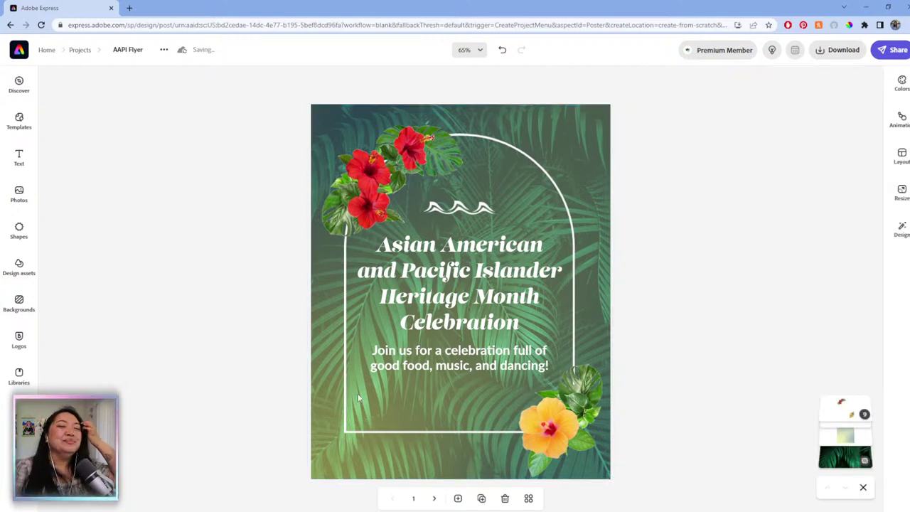
- Duplicate the portrait page and resize the copy to the Instagram story format, 1080 x 1920
{"action": "left_click", "coordinate": [482, 499]}
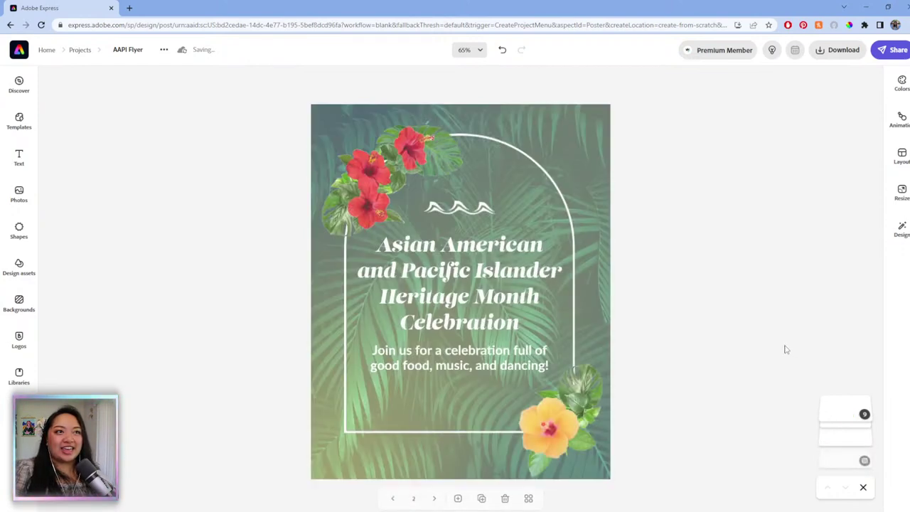
{"action": "left_click", "coordinate": [901, 189]}
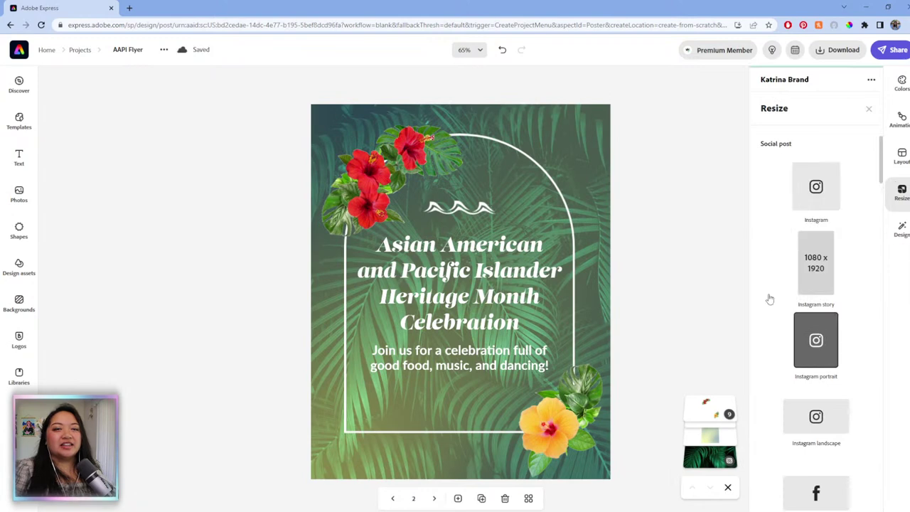
{"action": "scroll", "coordinate": [785, 342], "scroll_direction": "down", "scroll_amount": 1}
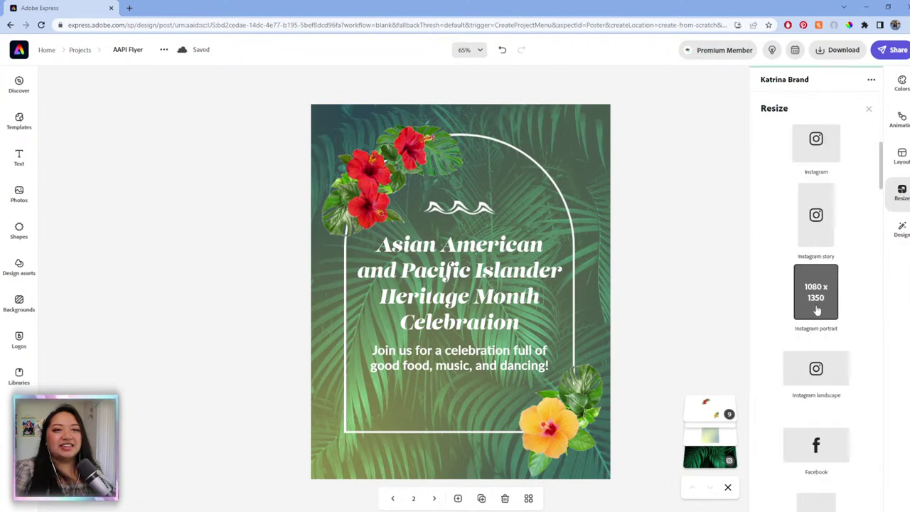
{"action": "left_click", "coordinate": [825, 222]}
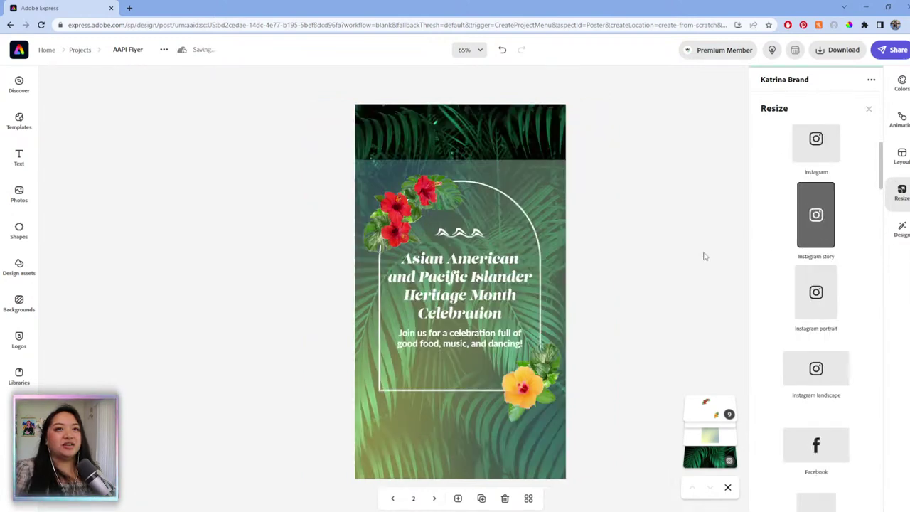
- Move and enlarge the semi-transparent gradient overlay so it covers the whole story page
{"action": "left_click", "coordinate": [548, 173]}
{"action": "left_click_drag", "start_coordinate": [555, 173], "coordinate": [553, 138]}
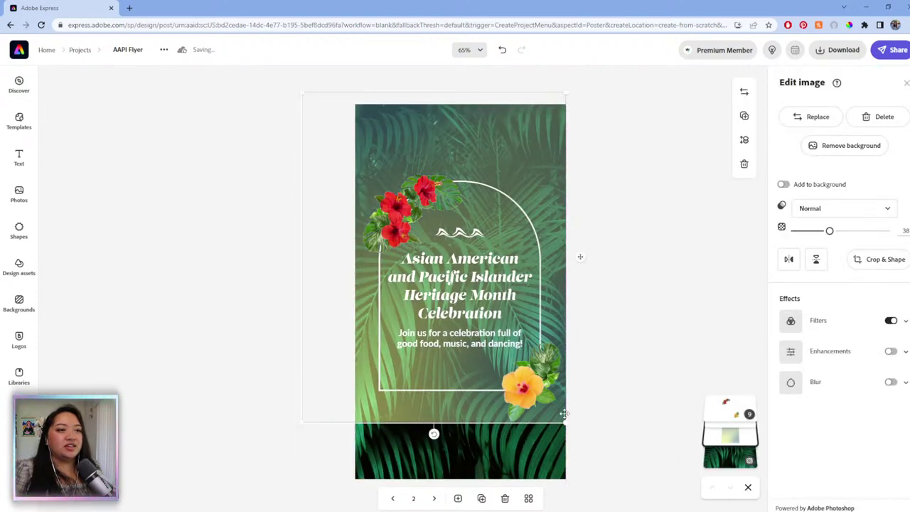
{"action": "left_click_drag", "start_coordinate": [567, 423], "coordinate": [613, 491]}
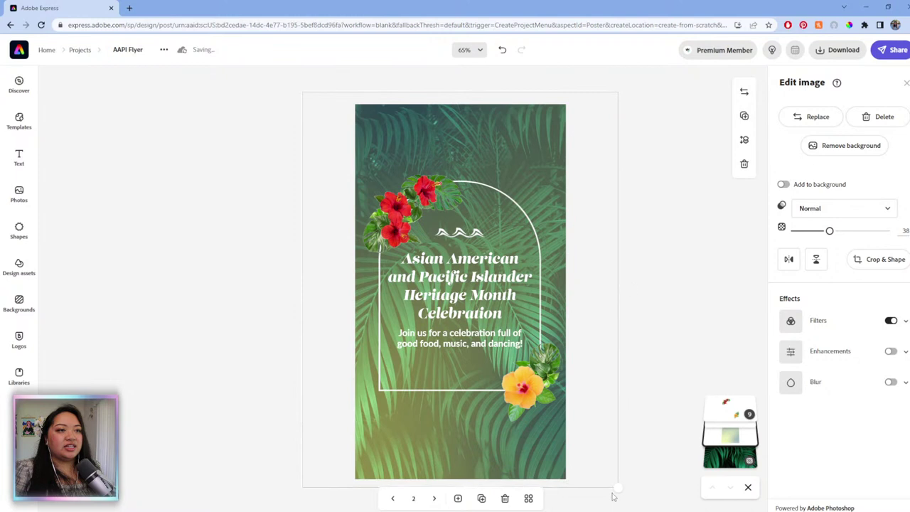
{"action": "left_click_drag", "start_coordinate": [595, 282], "coordinate": [615, 282]}
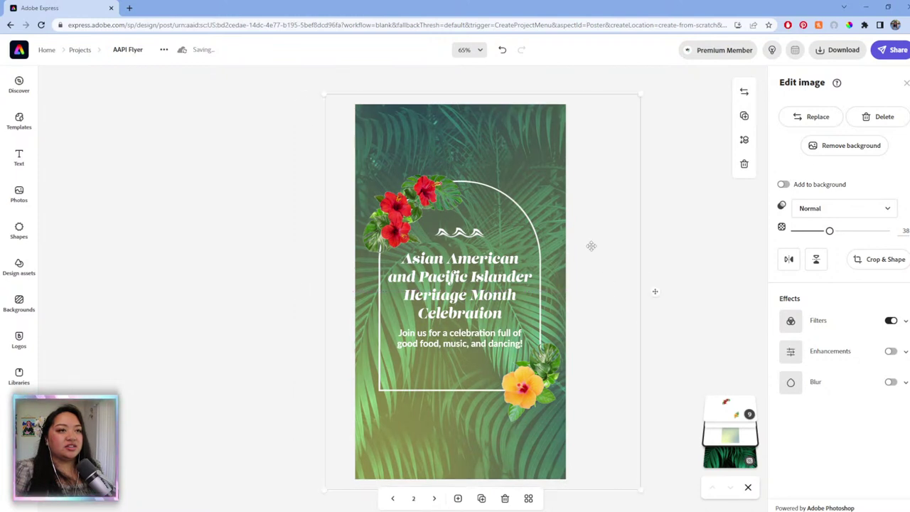
- Ungroup the story page's design elements and stretch the white arch frame taller at both its upper and lower edges
{"action": "left_click", "coordinate": [432, 207]}
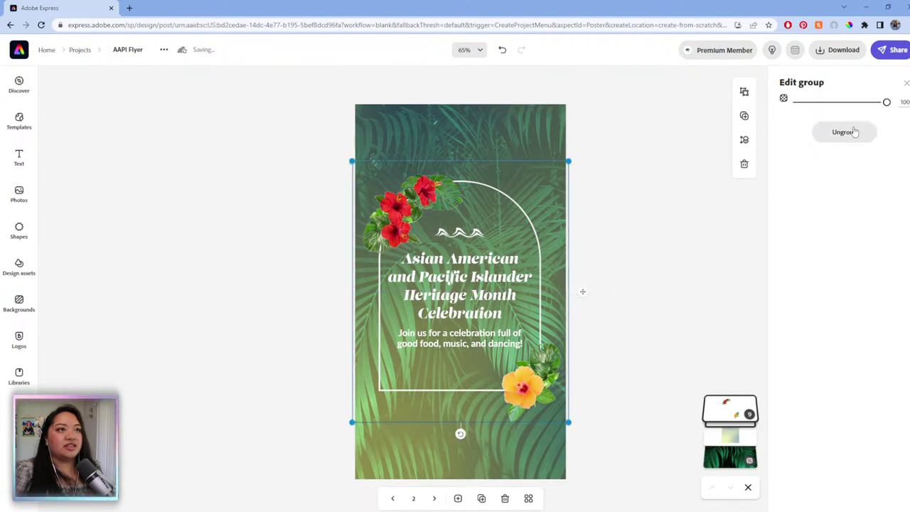
{"action": "left_click", "coordinate": [843, 131]}
{"action": "left_click", "coordinate": [625, 231]}
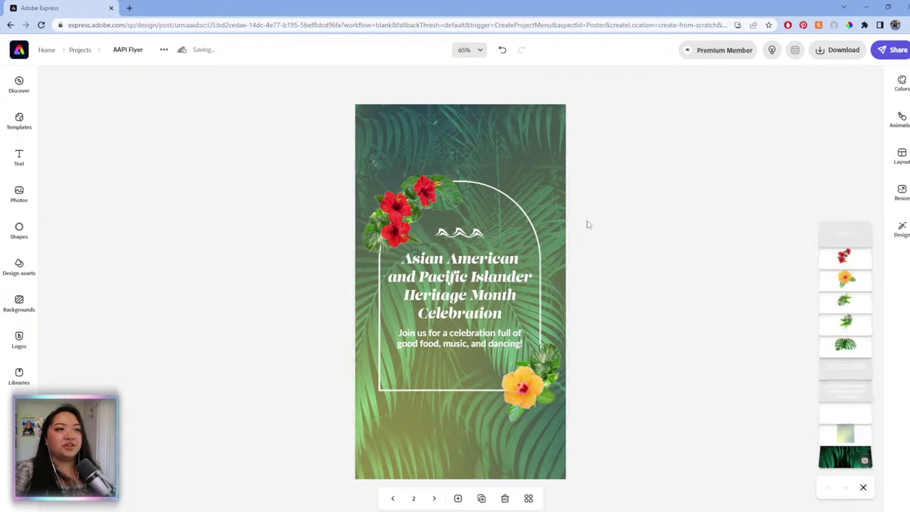
{"action": "left_click", "coordinate": [490, 199]}
{"action": "left_click_drag", "start_coordinate": [458, 180], "coordinate": [459, 144]}
{"action": "left_click_drag", "start_coordinate": [461, 392], "coordinate": [444, 457]}
- Move the red hibiscus flowers and their leaves up onto the upper-left curve of the stretched arch
{"action": "left_click", "coordinate": [426, 194]}
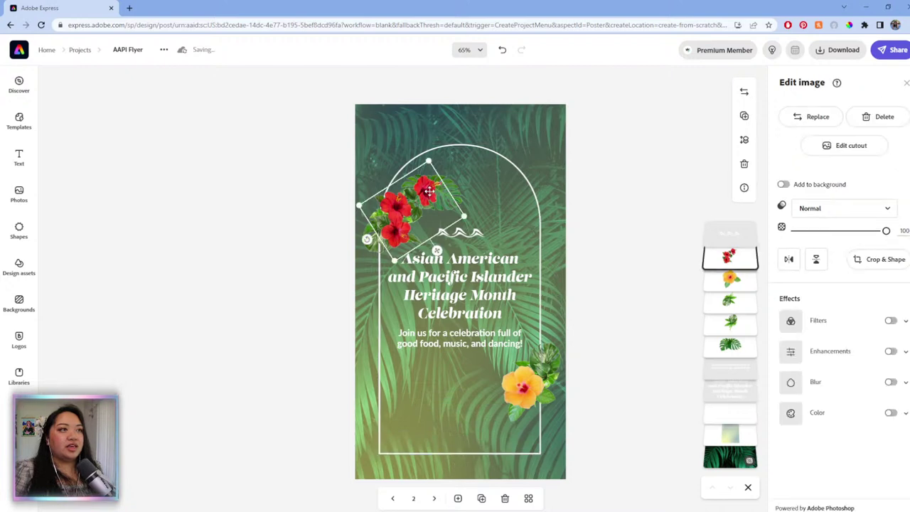
{"action": "left_click_drag", "start_coordinate": [427, 198], "coordinate": [437, 162]}
{"action": "left_click", "coordinate": [377, 230]}
{"action": "left_click_drag", "start_coordinate": [376, 230], "coordinate": [375, 202]}
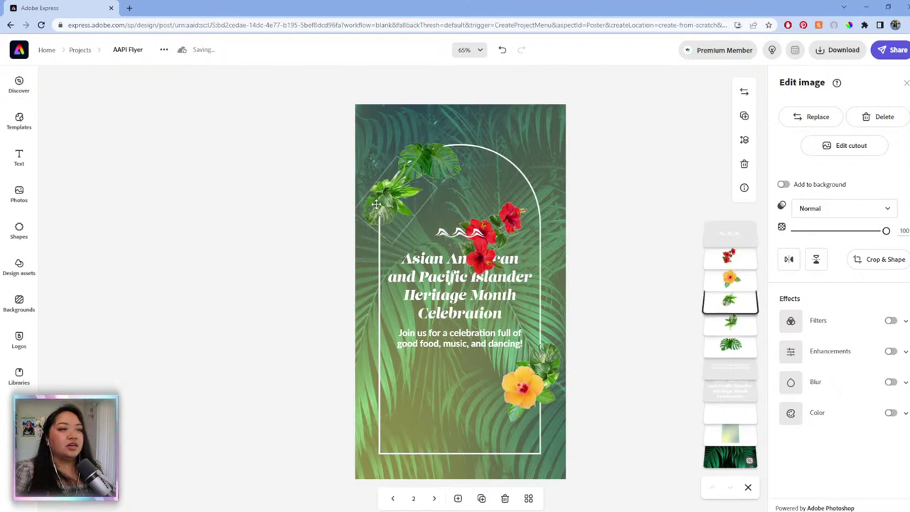
{"action": "left_click", "coordinate": [504, 217]}
{"action": "left_click_drag", "start_coordinate": [504, 217], "coordinate": [422, 162]}
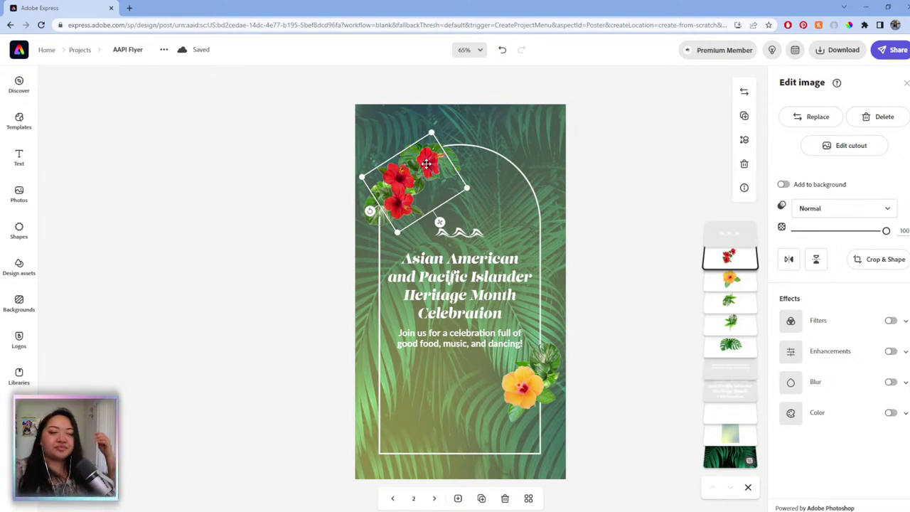
{"action": "left_click", "coordinate": [437, 196]}
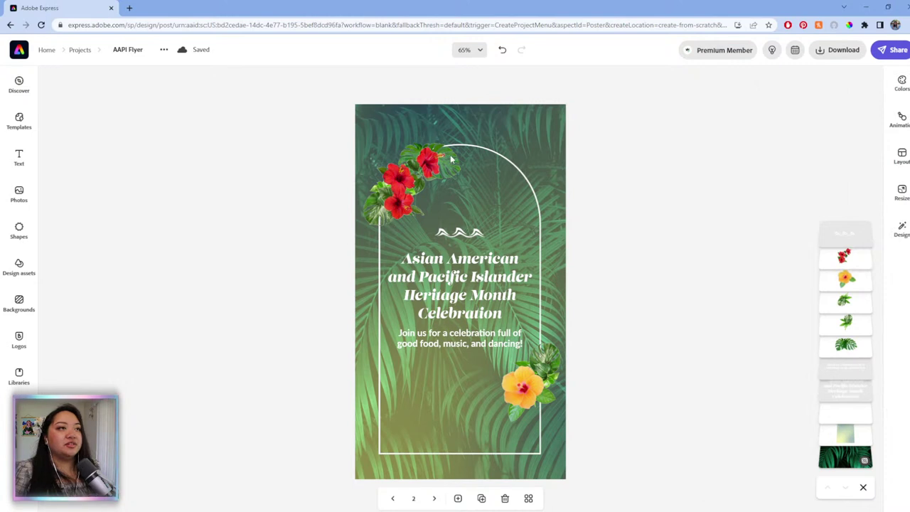
- Enlarge the leaves on the arch's upper-left curve and place the red hibiscus flowers back over them
{"action": "left_click", "coordinate": [450, 159]}
{"action": "left_click_drag", "start_coordinate": [381, 166], "coordinate": [388, 167]}
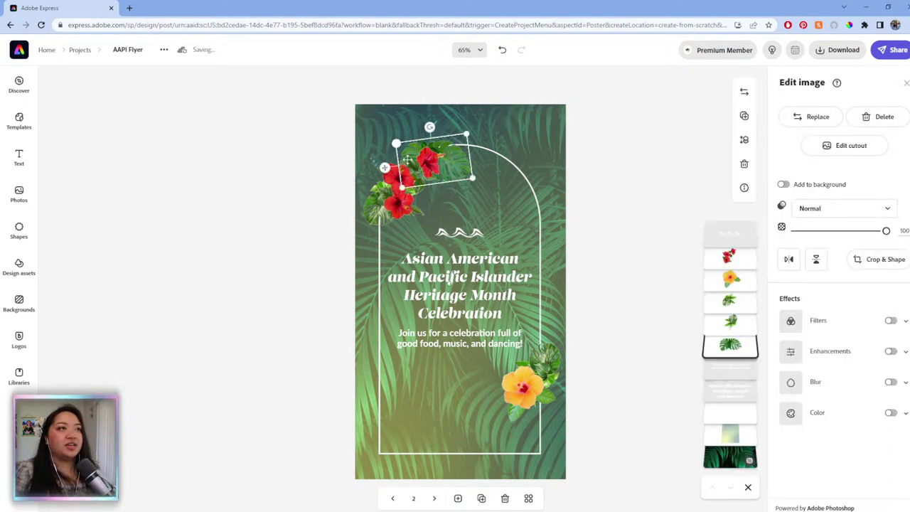
{"action": "left_click_drag", "start_coordinate": [421, 163], "coordinate": [378, 199]}
{"action": "left_click", "coordinate": [410, 164]}
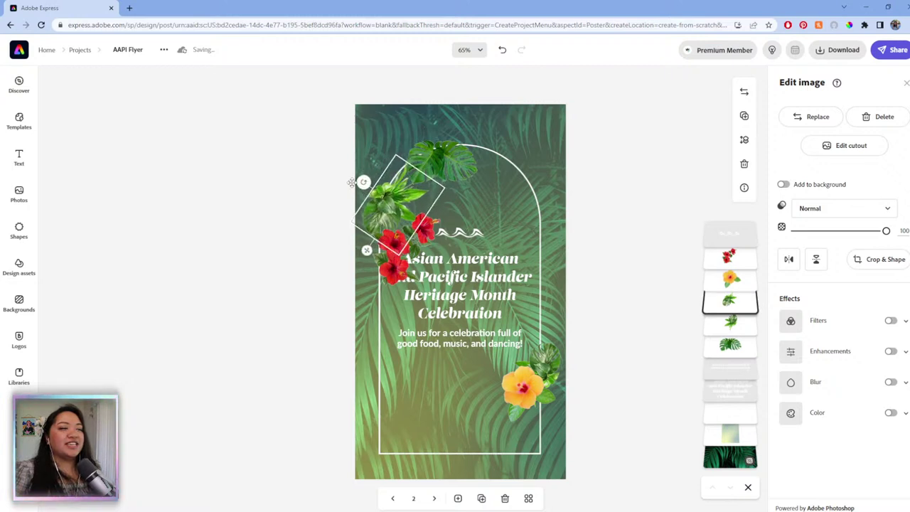
{"action": "left_click", "coordinate": [389, 276]}
{"action": "left_click_drag", "start_coordinate": [402, 249], "coordinate": [412, 175]}
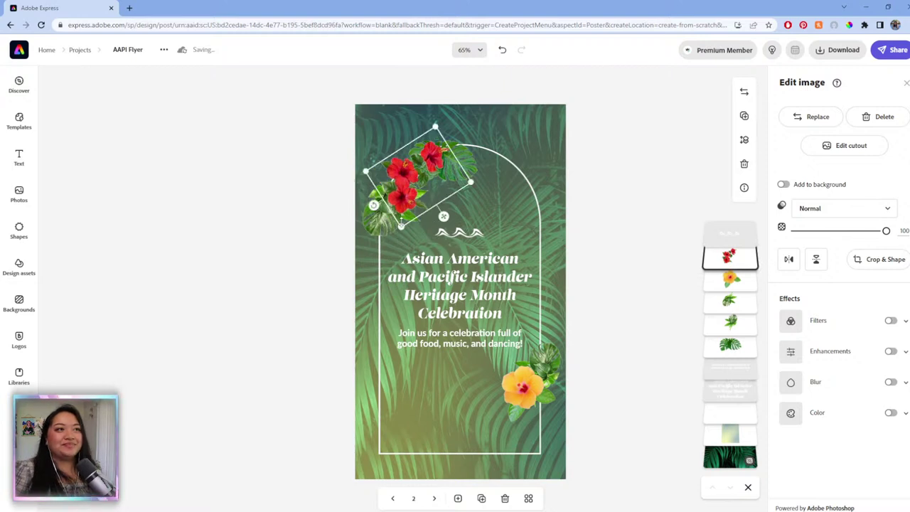
- Rotate, slightly enlarge and reposition the red hibiscus flowers to follow the arch's curve over the leaves
{"action": "mouse_move", "coordinate": [373, 205]}
{"action": "left_mouse_down"}
{"action": "mouse_move", "coordinate": [368, 199]}
{"action": "mouse_move", "coordinate": [382, 206]}
{"action": "left_mouse_up"}
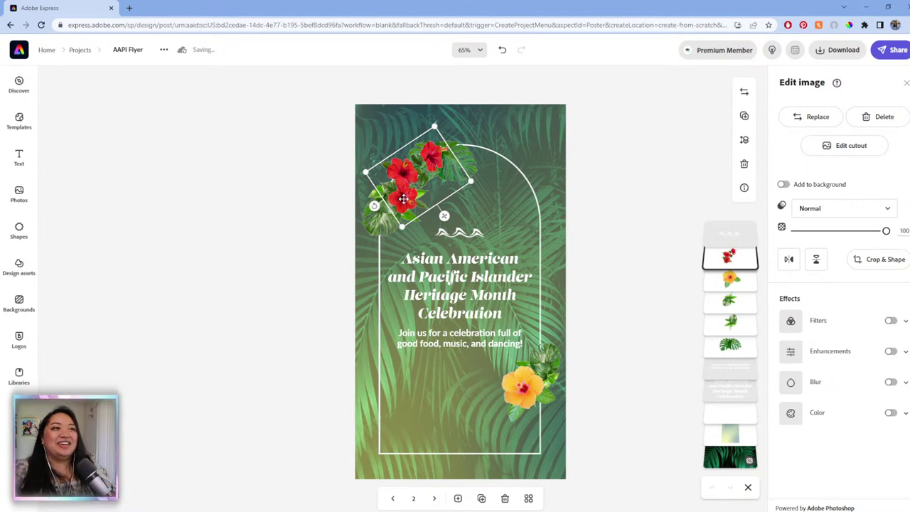
{"action": "left_click_drag", "start_coordinate": [374, 206], "coordinate": [380, 214]}
{"action": "left_click_drag", "start_coordinate": [404, 178], "coordinate": [401, 182]}
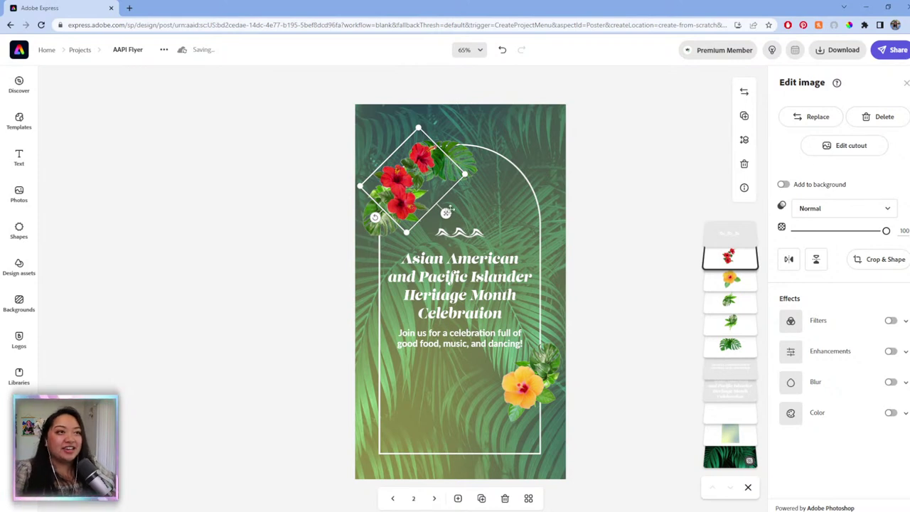
{"action": "left_click_drag", "start_coordinate": [465, 173], "coordinate": [469, 173]}
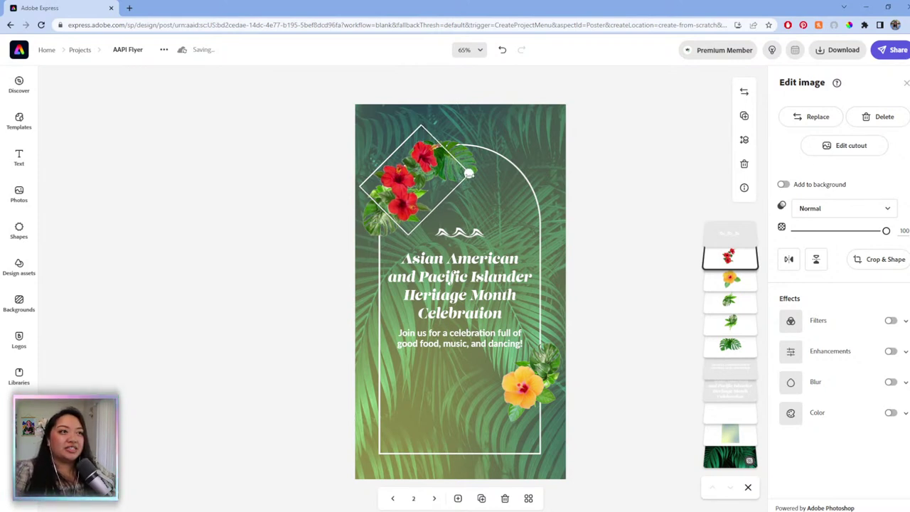
{"action": "left_click_drag", "start_coordinate": [376, 220], "coordinate": [381, 221]}
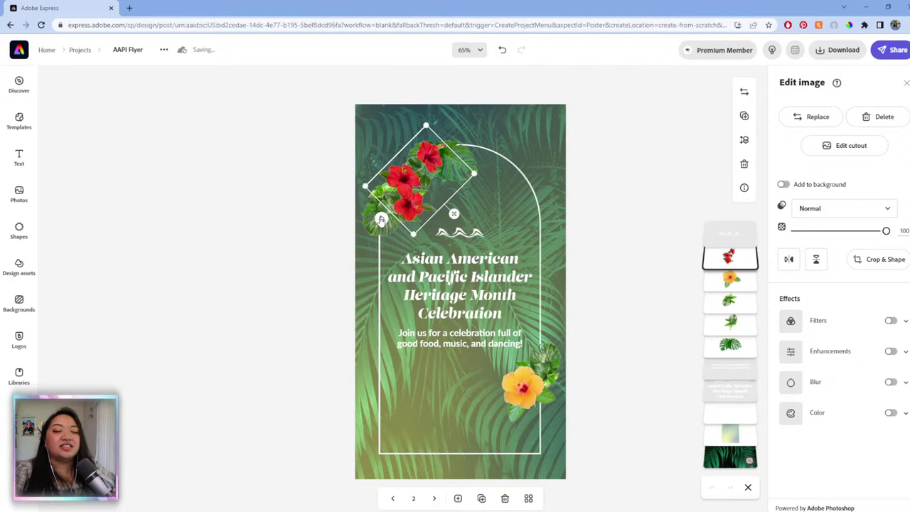
- Move the yellow hibiscus and its leaf cluster down to the lower-right corner of the arch frame
{"action": "left_click", "coordinate": [525, 362]}
{"action": "left_click_drag", "start_coordinate": [521, 387], "coordinate": [509, 434]}
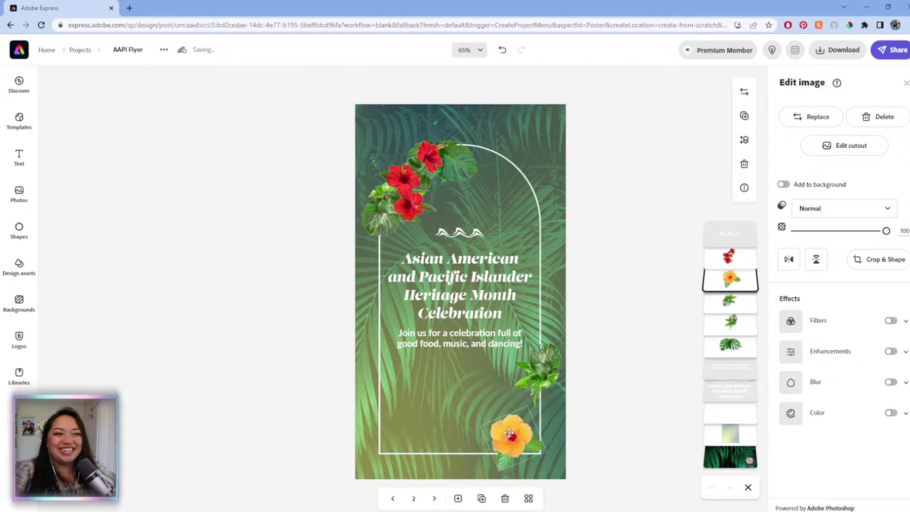
{"action": "left_click", "coordinate": [544, 363]}
{"action": "left_click_drag", "start_coordinate": [544, 363], "coordinate": [532, 414]}
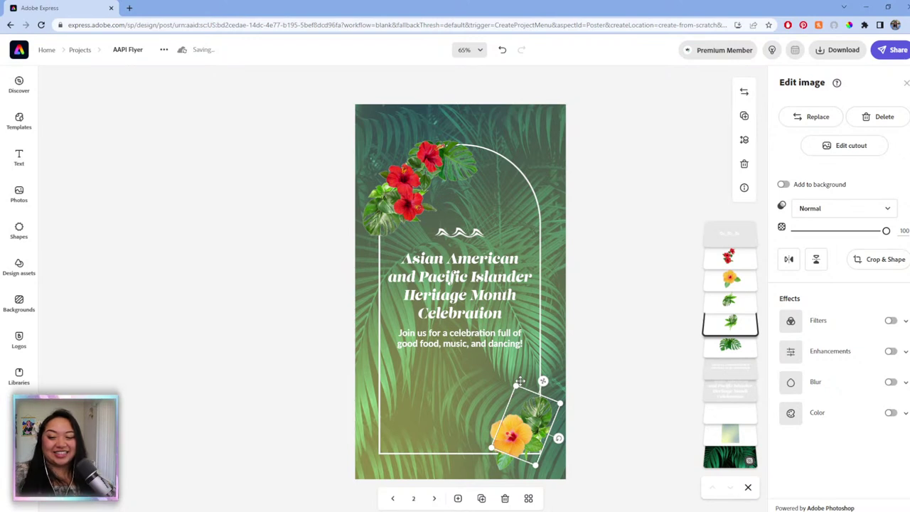
- Enlarge the yellow hibiscus and the leaf cluster behind it at the frame's lower-right corner
{"action": "left_click", "coordinate": [512, 439]}
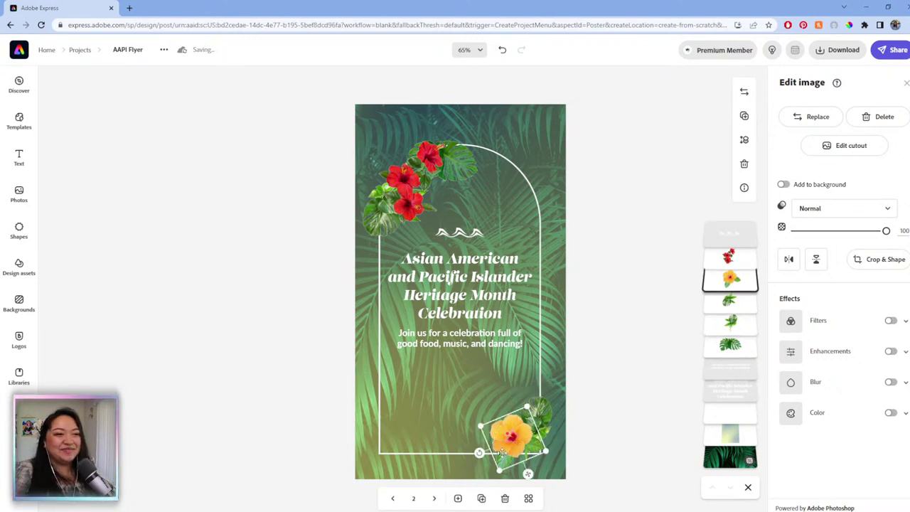
{"action": "left_click_drag", "start_coordinate": [512, 435], "coordinate": [511, 426]}
{"action": "left_click", "coordinate": [548, 404]}
{"action": "left_click_drag", "start_coordinate": [546, 435], "coordinate": [539, 404]}
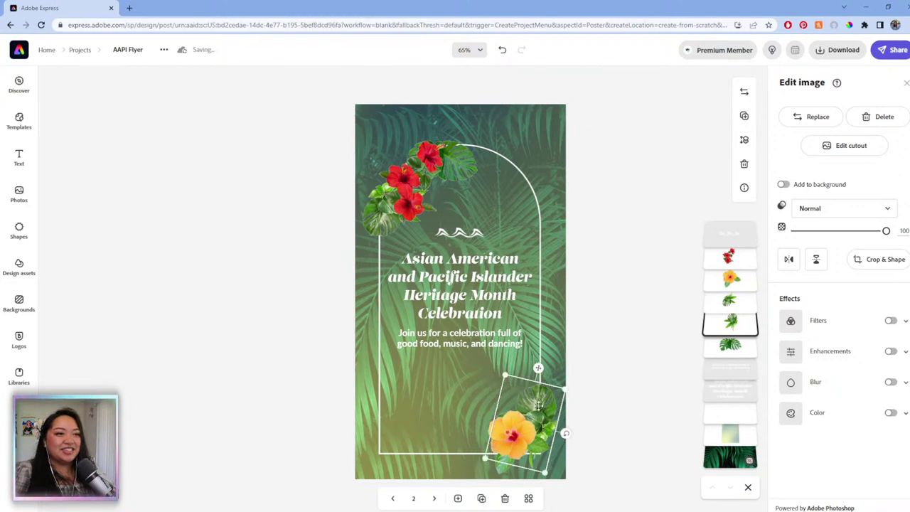
- Fine-tune the position and rotation of the yellow hibiscus and its leaf cluster on the frame's corner
{"action": "left_click", "coordinate": [512, 438]}
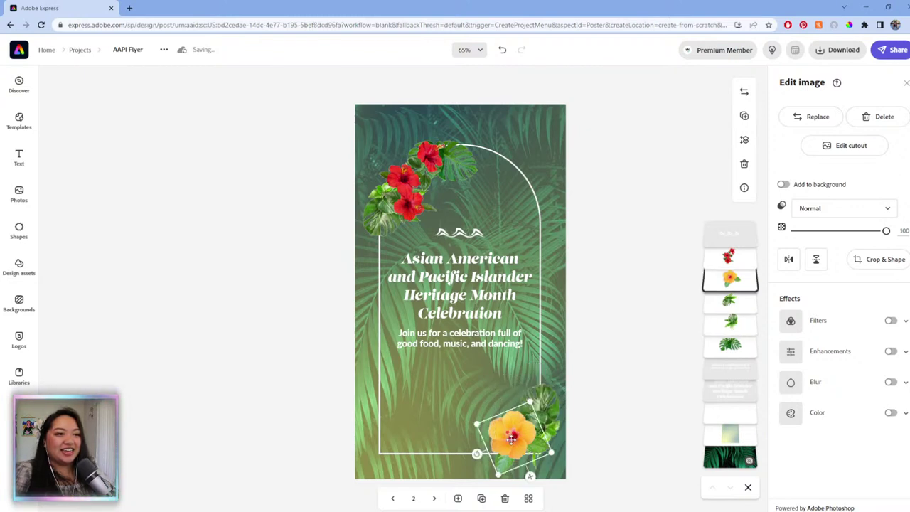
{"action": "left_click_drag", "start_coordinate": [512, 438], "coordinate": [517, 437]}
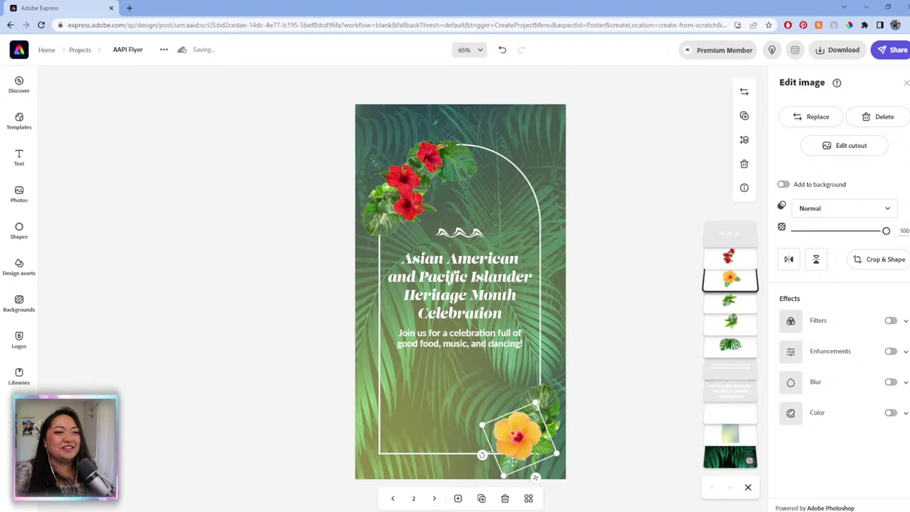
{"action": "left_click_drag", "start_coordinate": [484, 466], "coordinate": [513, 432]}
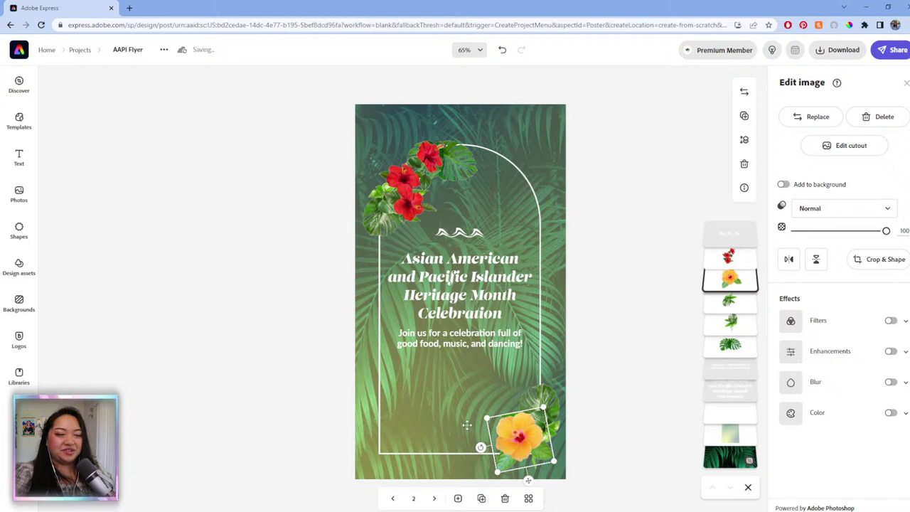
{"action": "left_click", "coordinate": [551, 403]}
{"action": "left_click_drag", "start_coordinate": [544, 398], "coordinate": [563, 441]}
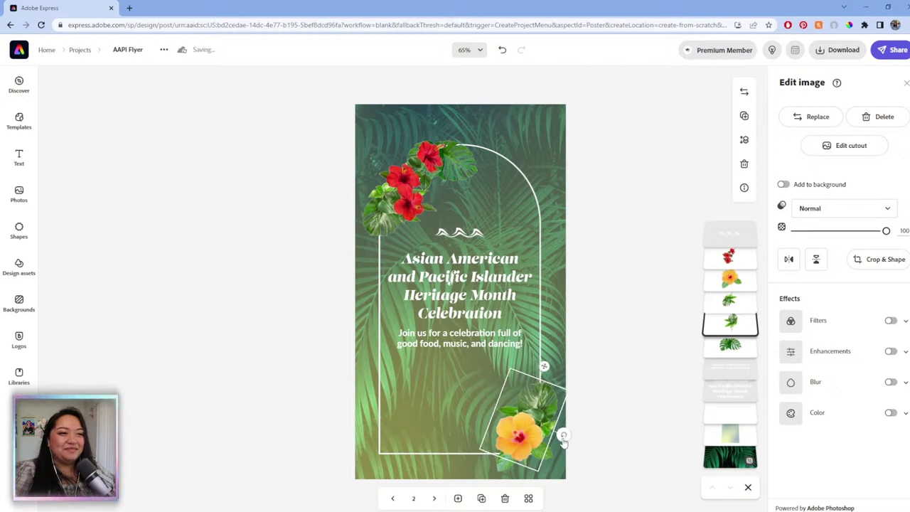
{"action": "left_click", "coordinate": [610, 381]}
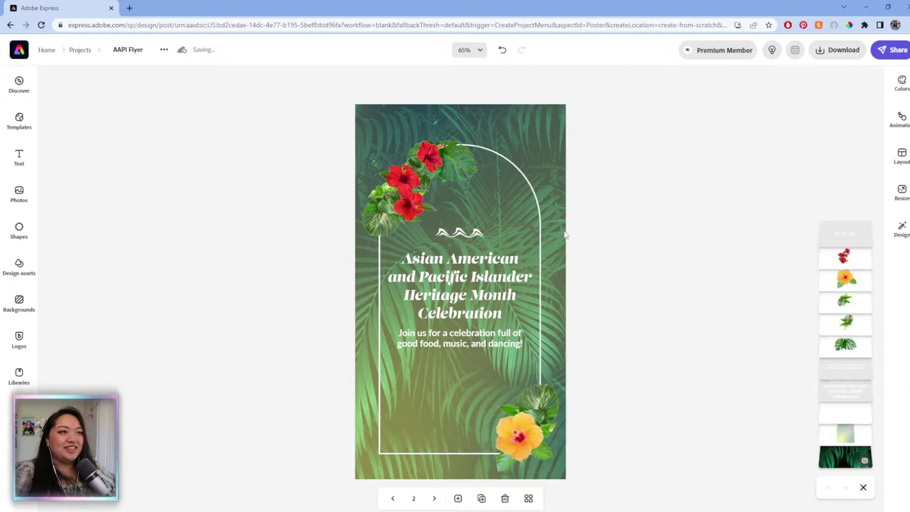
- Move the wave icon slightly up above the headline and lower the "Join us" tagline to free space beneath the headline
{"action": "left_click", "coordinate": [473, 233]}
{"action": "left_click", "coordinate": [458, 238]}
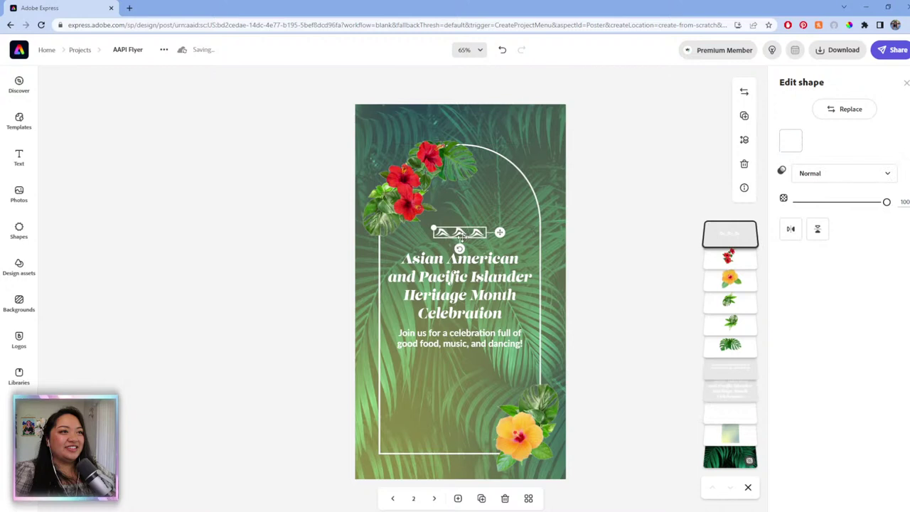
{"action": "left_click_drag", "start_coordinate": [483, 350], "coordinate": [477, 392]}
- Enlarge the headline, reflow it with "Islander Heritage" on the third line, and re-center it inside the arch
{"action": "left_click", "coordinate": [494, 286]}
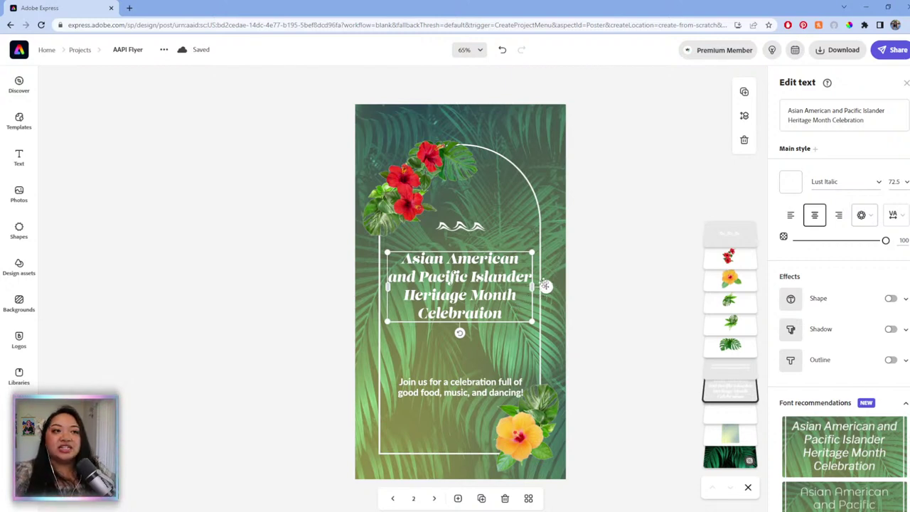
{"action": "left_click", "coordinate": [547, 290]}
{"action": "left_click_drag", "start_coordinate": [548, 290], "coordinate": [523, 284]}
{"action": "left_click_drag", "start_coordinate": [523, 319], "coordinate": [533, 319]}
{"action": "left_click_drag", "start_coordinate": [546, 288], "coordinate": [551, 297]}
- Move the "Join us" tagline back up to sit just below the enlarged headline
{"action": "left_click", "coordinate": [472, 228]}
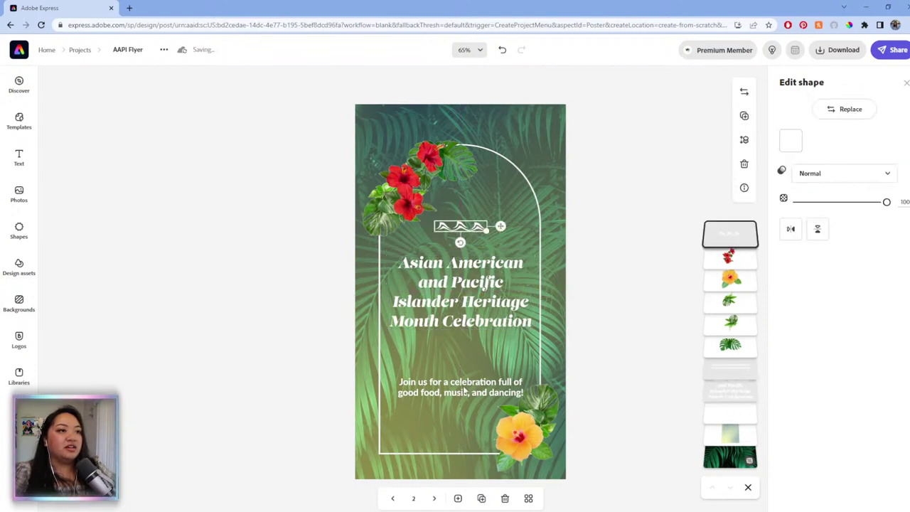
{"action": "left_click", "coordinate": [465, 389]}
{"action": "left_click_drag", "start_coordinate": [453, 379], "coordinate": [457, 359]}
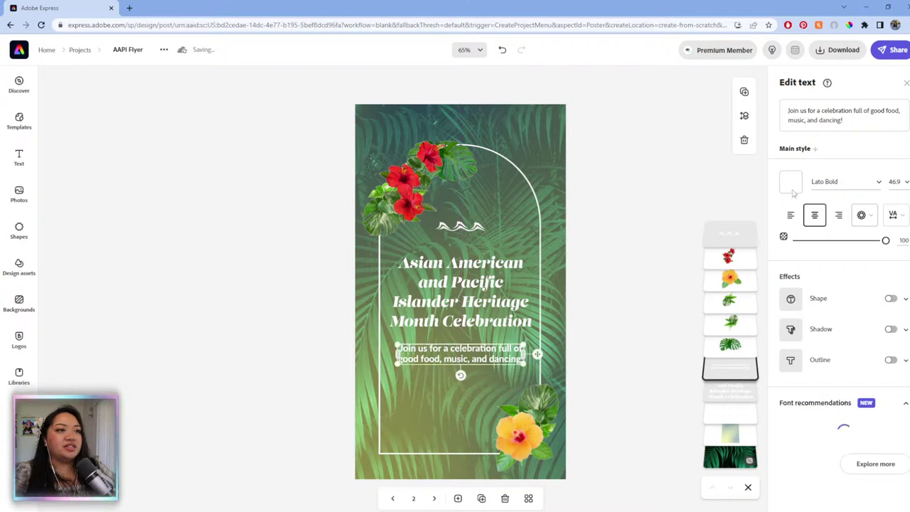
- Append "RSVP below" to the tagline and lower the text block slightly beneath the headline
{"action": "left_click", "coordinate": [878, 122]}
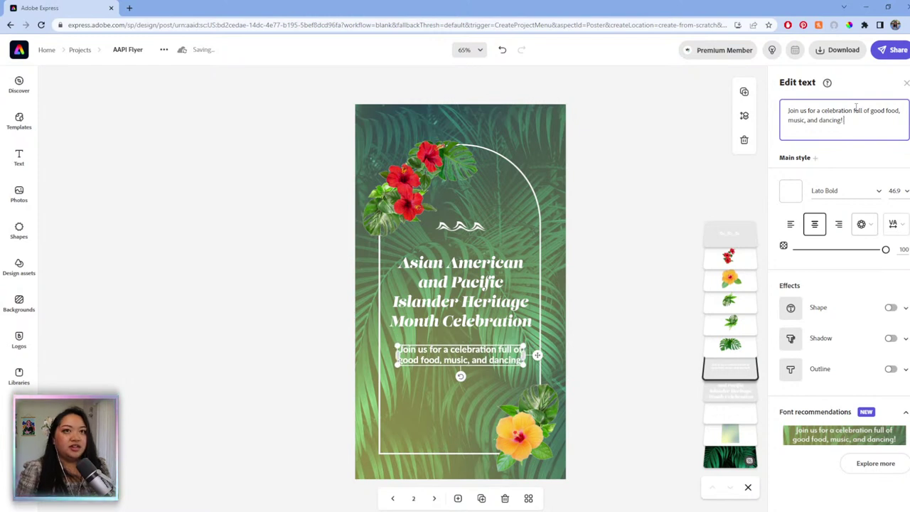
{"action": "type", "text": "RSVP"}
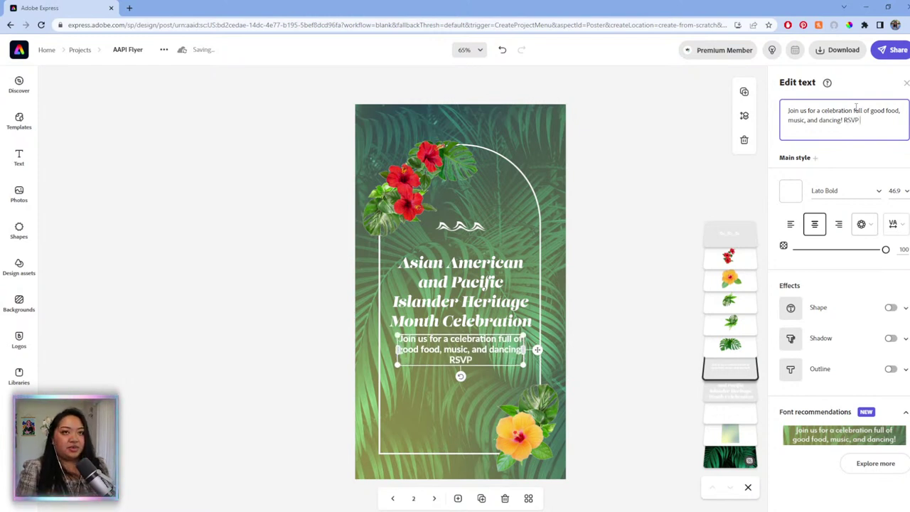
{"action": "type", "text": " below"}
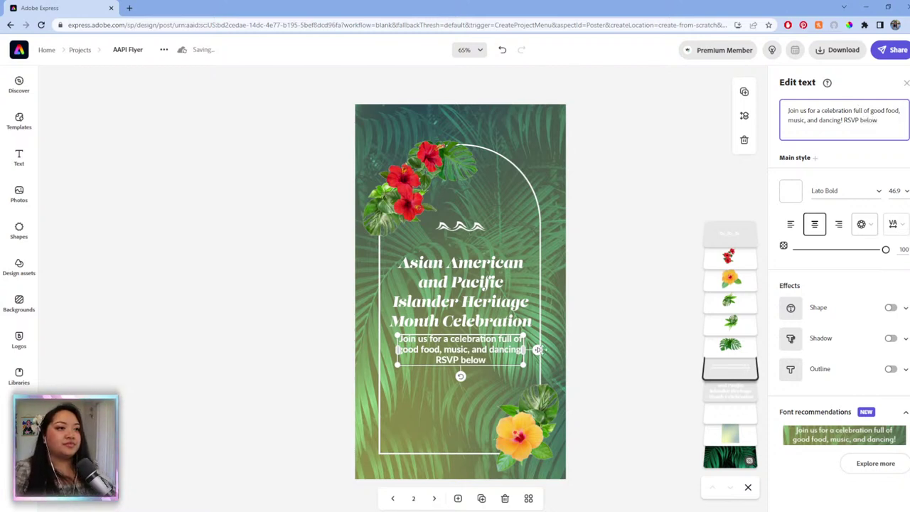
{"action": "left_click_drag", "start_coordinate": [538, 353], "coordinate": [537, 362]}
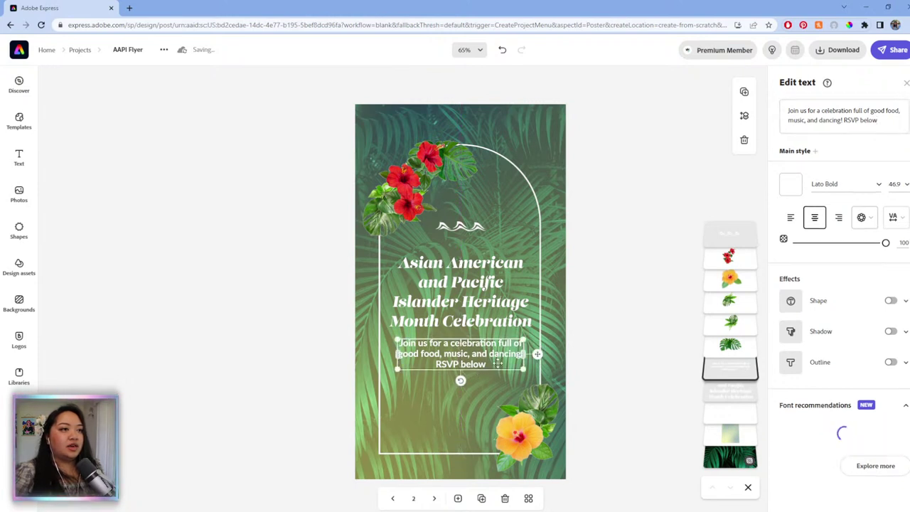
{"action": "left_click", "coordinate": [622, 340]}
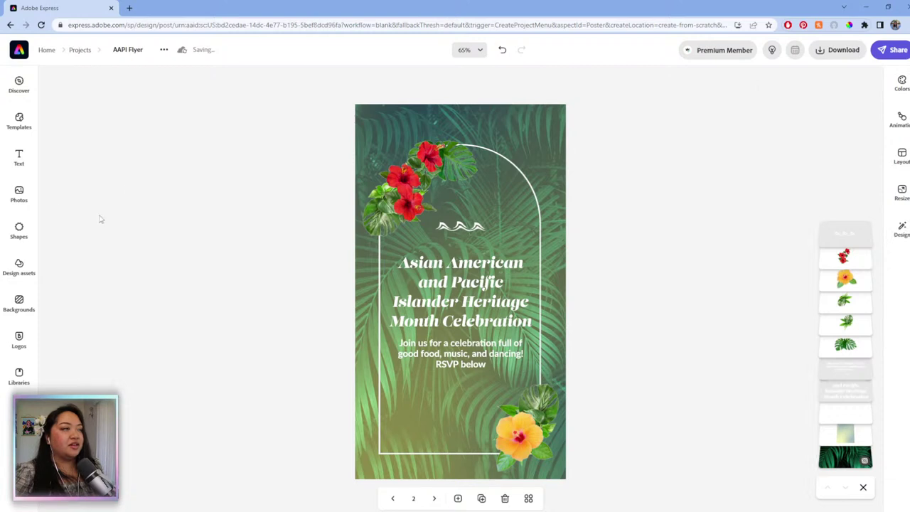
- Add a rounded square from the basic shapes and shape it into a wide rectangle under the RSVP line
{"action": "left_click", "coordinate": [19, 235]}
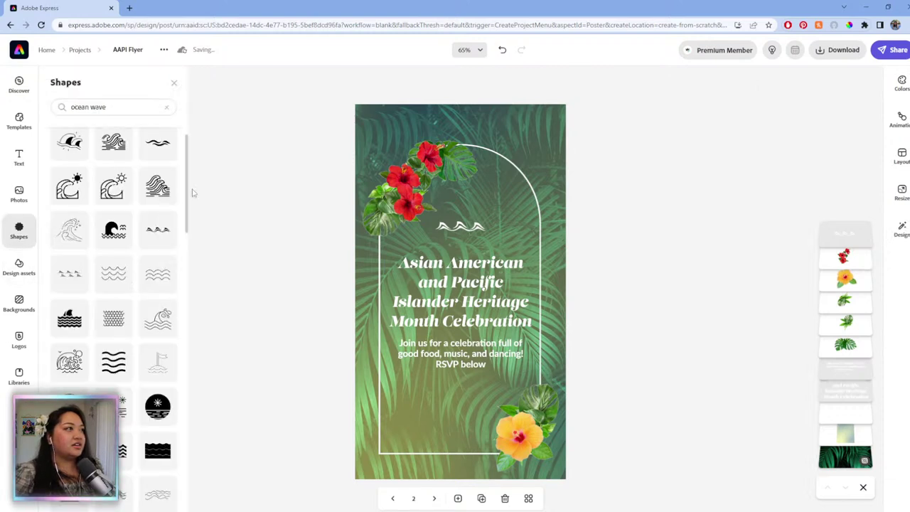
{"action": "left_click", "coordinate": [167, 106]}
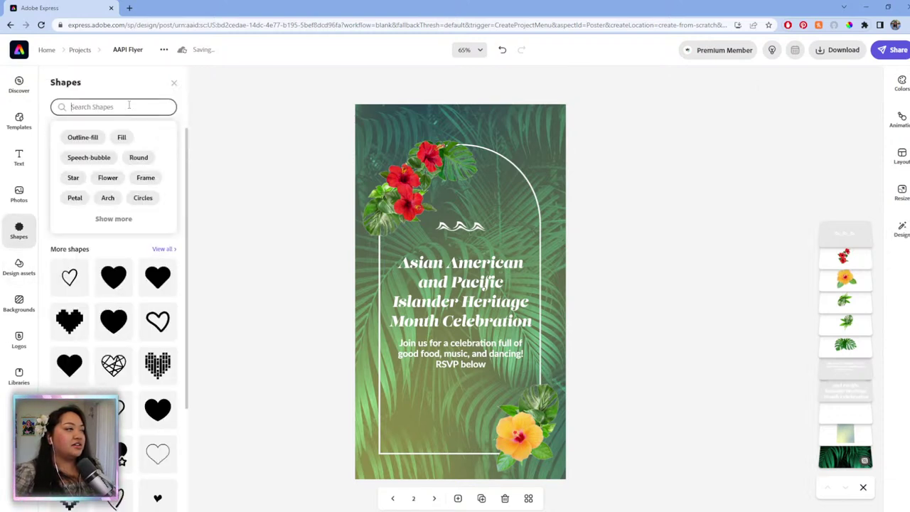
{"action": "left_click", "coordinate": [169, 143]}
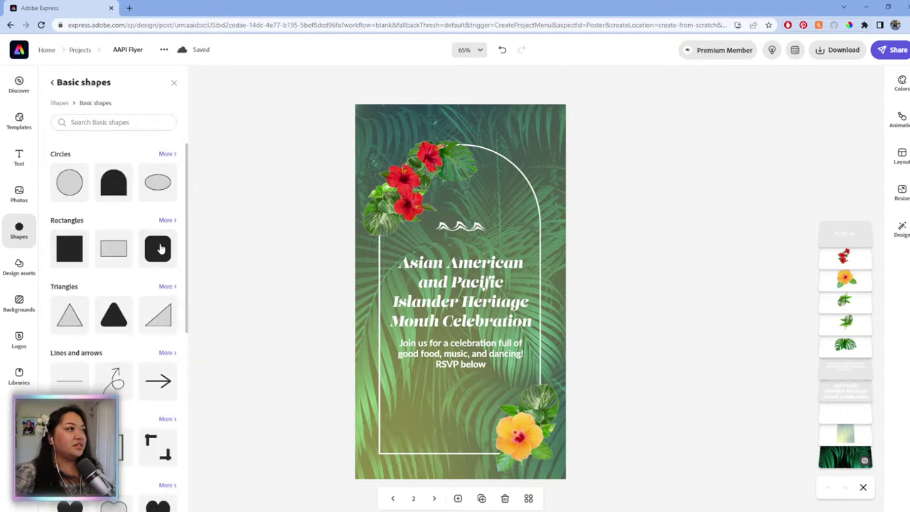
{"action": "left_click_drag", "start_coordinate": [480, 390], "coordinate": [500, 404]}
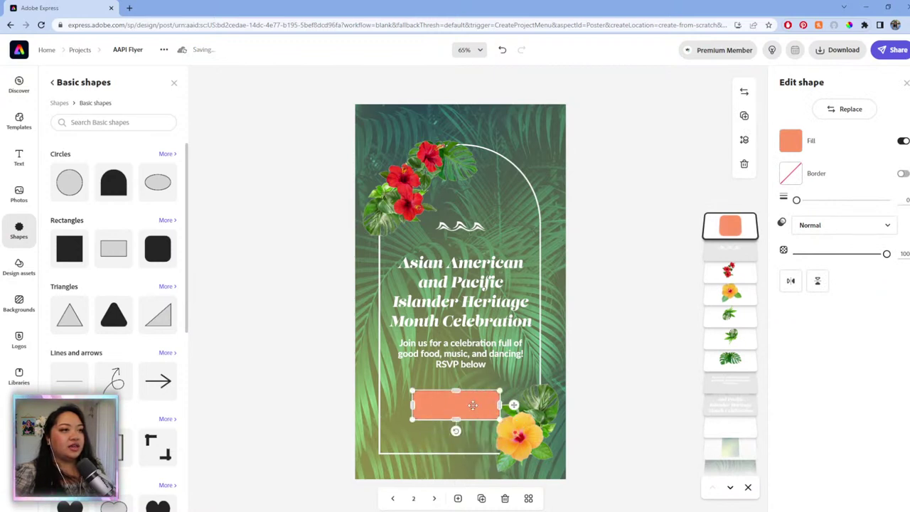
- Fill the rounded rectangle with white and lower its opacity to 39%
{"action": "left_click", "coordinate": [791, 141]}
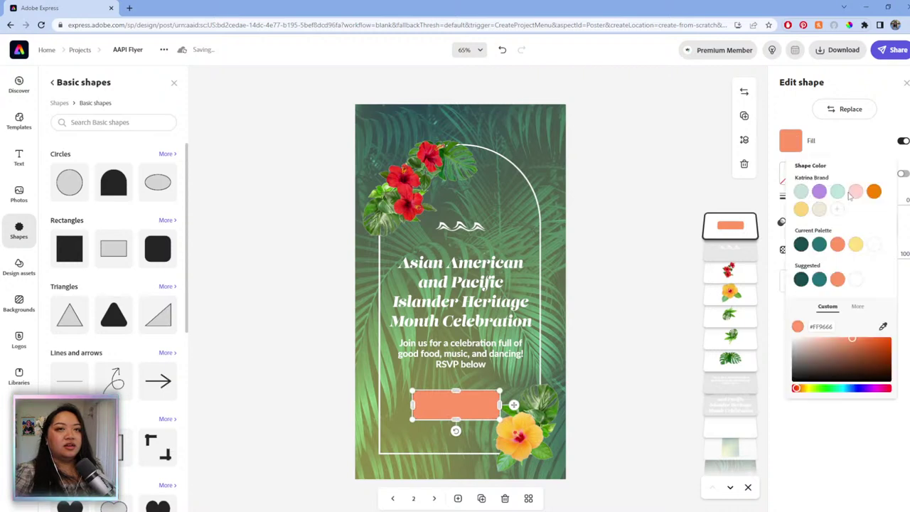
{"action": "left_click", "coordinate": [874, 245]}
{"action": "left_click", "coordinate": [867, 434]}
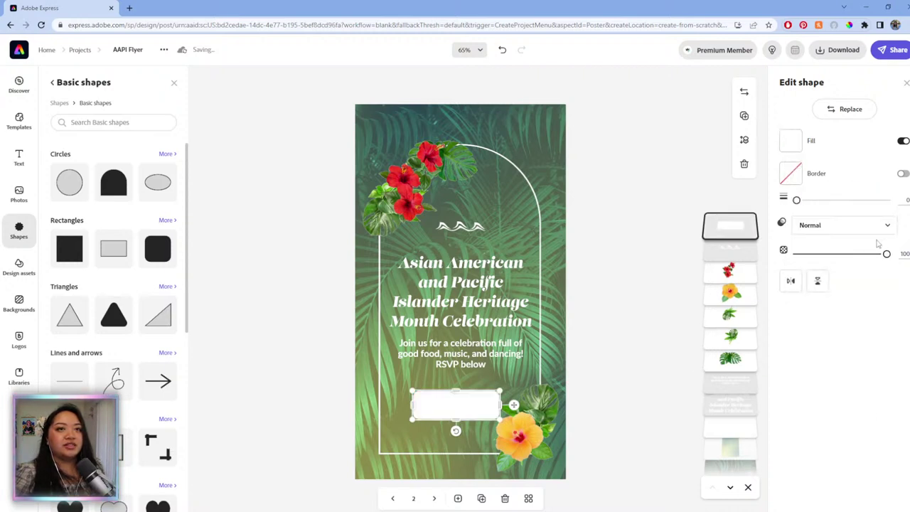
{"action": "left_click_drag", "start_coordinate": [886, 255], "coordinate": [828, 254]}
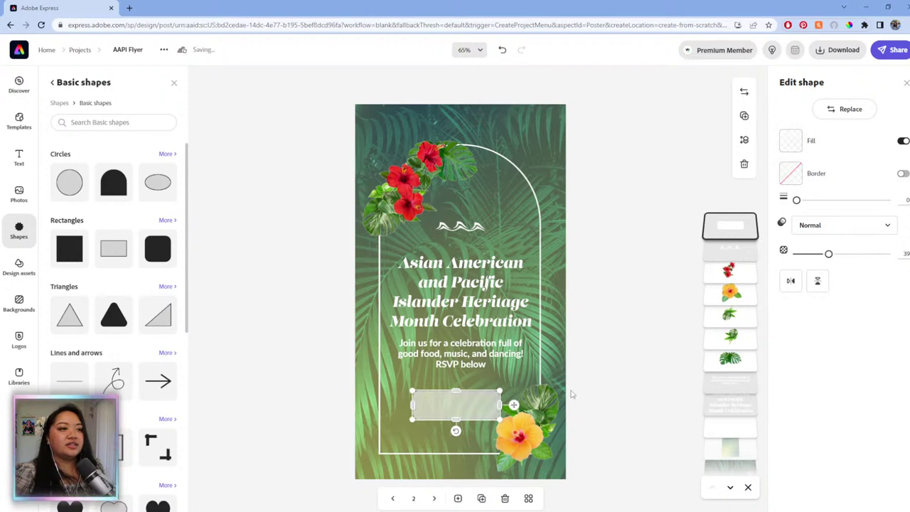
- Resize the translucent rectangle and center it below the "RSVP below" line
{"action": "left_click_drag", "start_coordinate": [462, 406], "coordinate": [430, 389]}
{"action": "left_click_drag", "start_coordinate": [487, 401], "coordinate": [493, 410]}
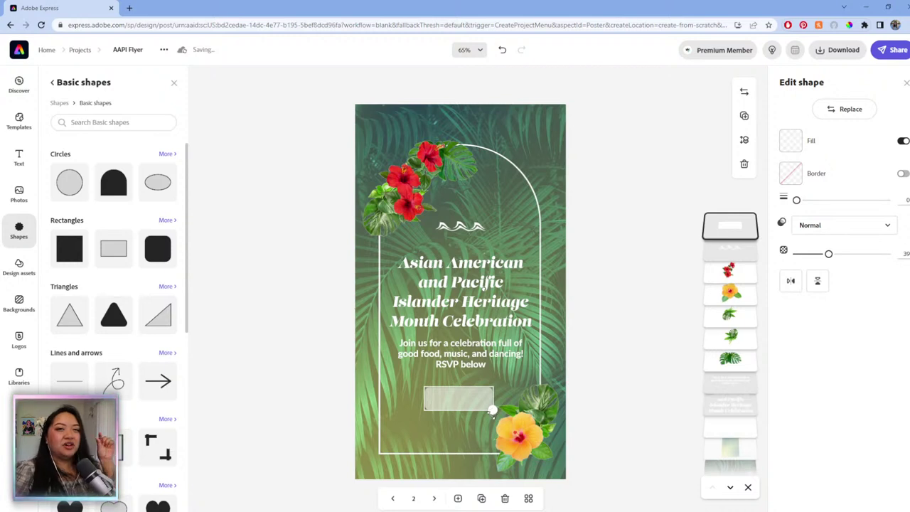
{"action": "left_click_drag", "start_coordinate": [492, 414], "coordinate": [460, 414]}
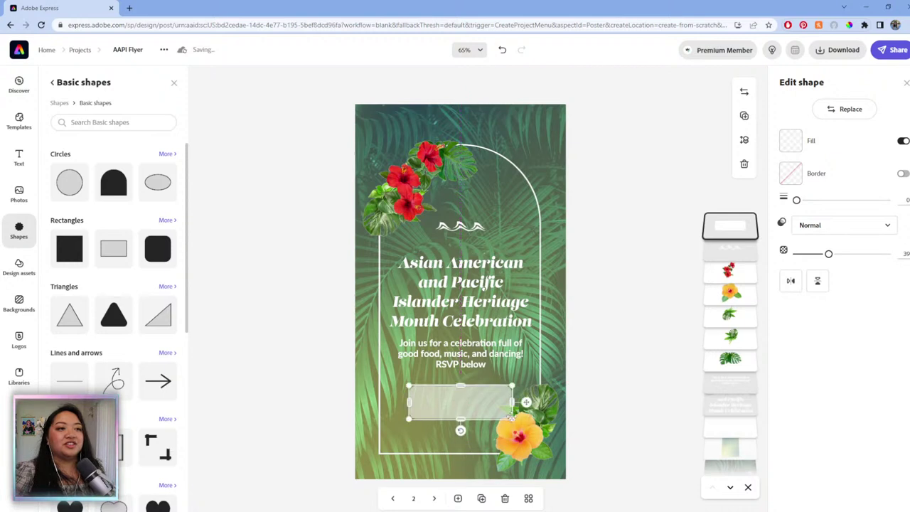
{"action": "left_click", "coordinate": [638, 463]}
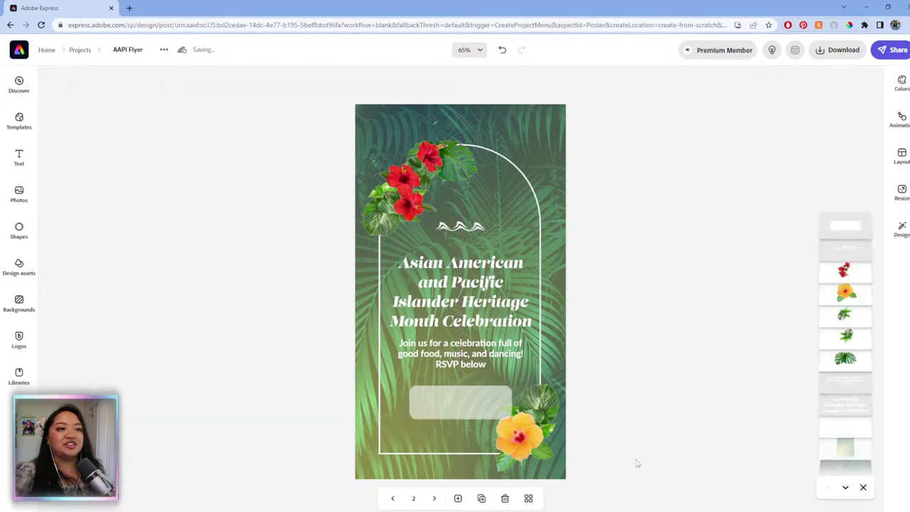
- Shrink the rectangle to a small placeholder centered under the RSVP line and reduce its opacity to 20%
{"action": "left_click", "coordinate": [459, 398]}
{"action": "left_click_drag", "start_coordinate": [512, 418], "coordinate": [503, 402]}
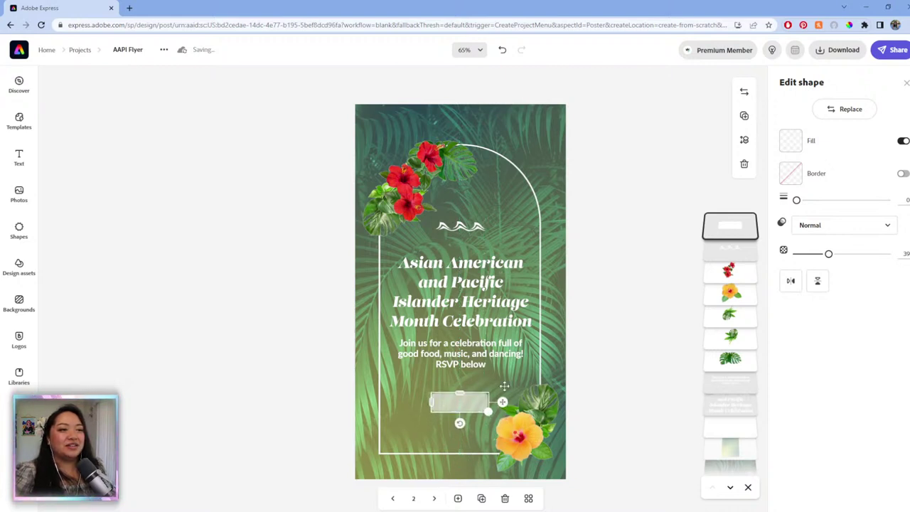
{"action": "left_click_drag", "start_coordinate": [826, 253], "coordinate": [808, 253]}
{"action": "left_click", "coordinate": [626, 334]}
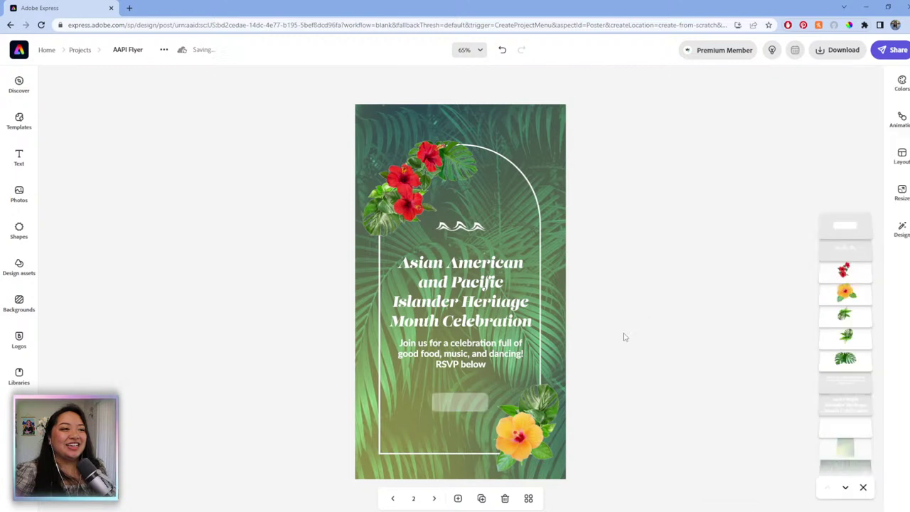
- Move the arch frame slightly up and center it horizontally on the page
{"action": "left_click", "coordinate": [466, 405]}
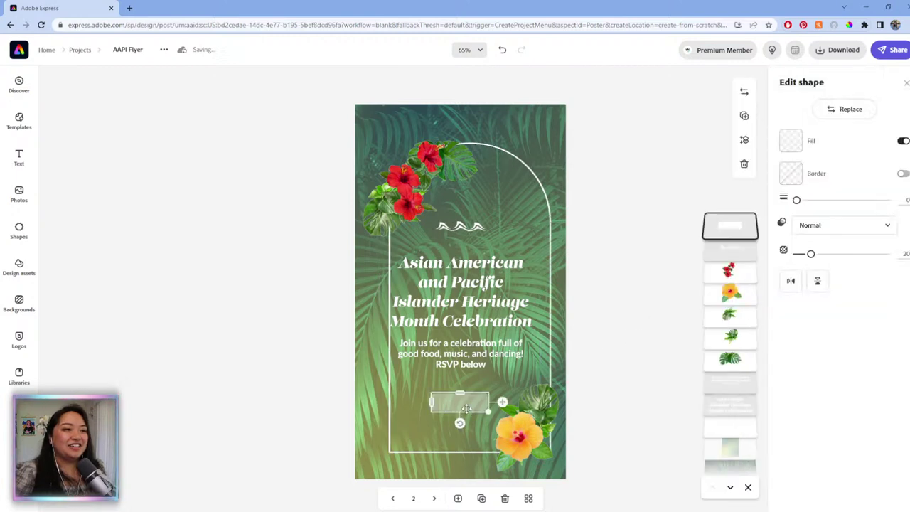
{"action": "left_click", "coordinate": [548, 312]}
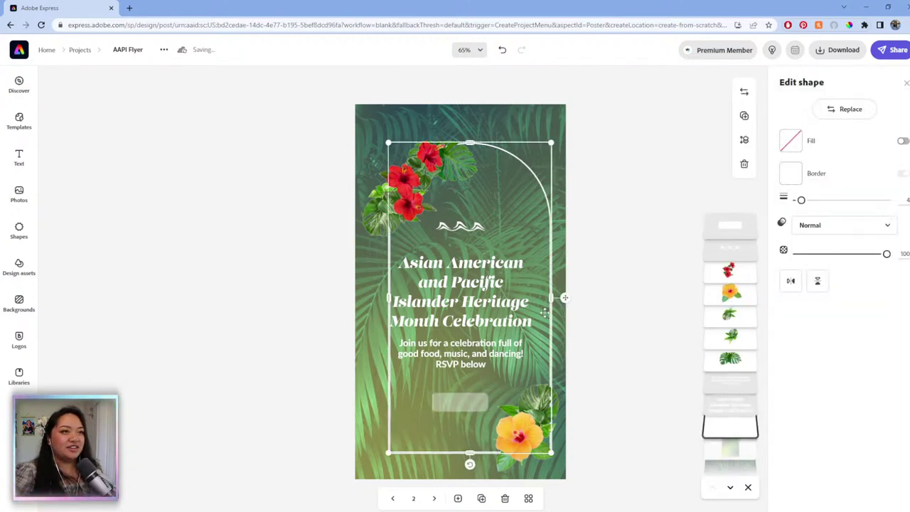
{"action": "left_click_drag", "start_coordinate": [561, 301], "coordinate": [562, 302]}
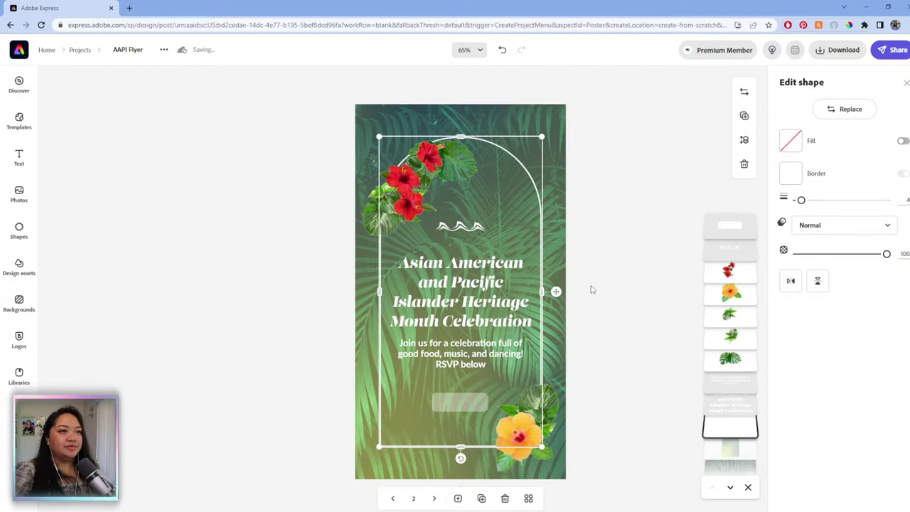
{"action": "left_click", "coordinate": [591, 289]}
- Add an exclamation mark after "RSVP below" in the tagline
{"action": "left_click", "coordinate": [486, 365]}
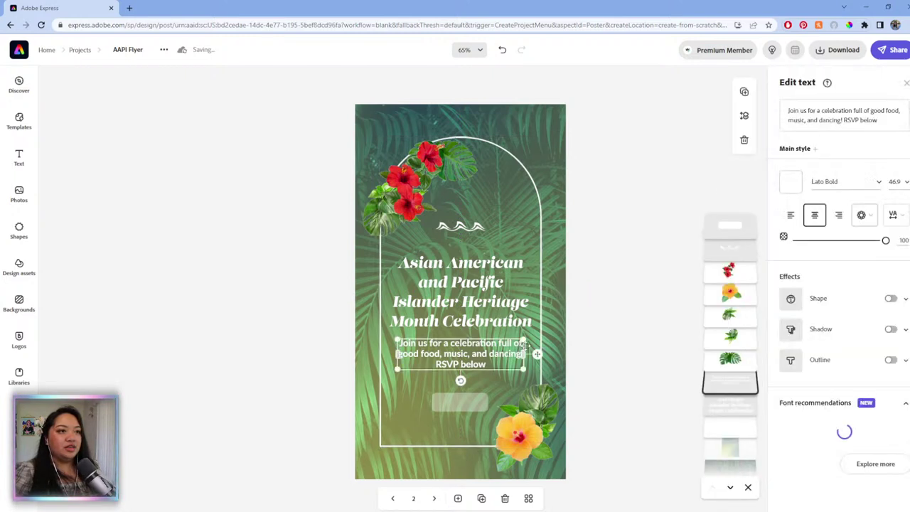
{"action": "left_click", "coordinate": [883, 133]}
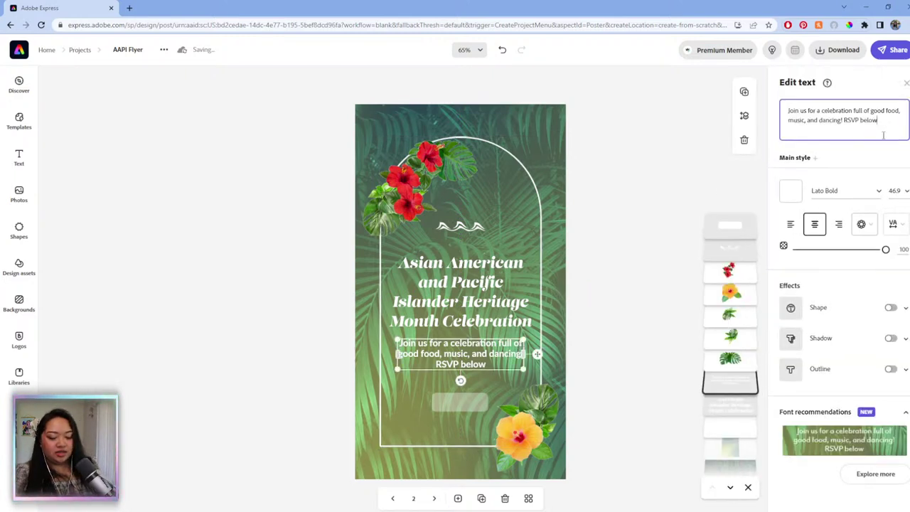
{"action": "type", "text": "!"}
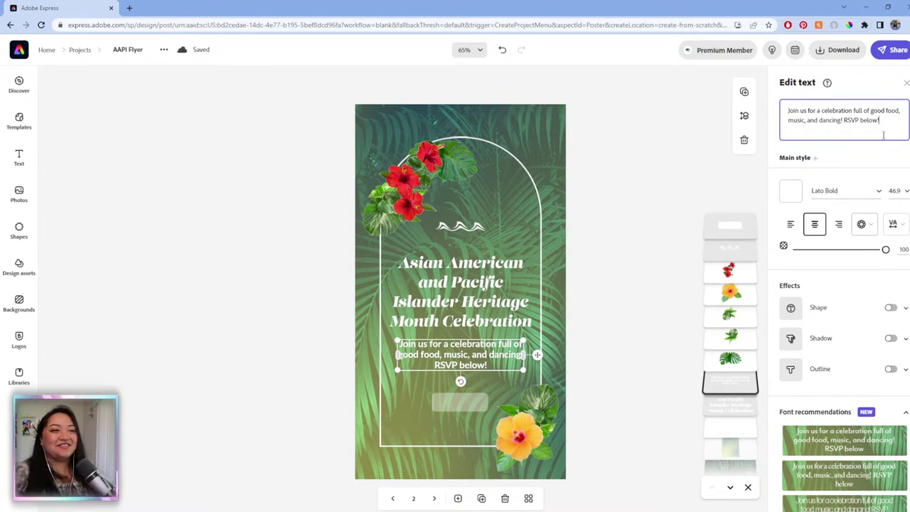
{"action": "left_click", "coordinate": [590, 177]}
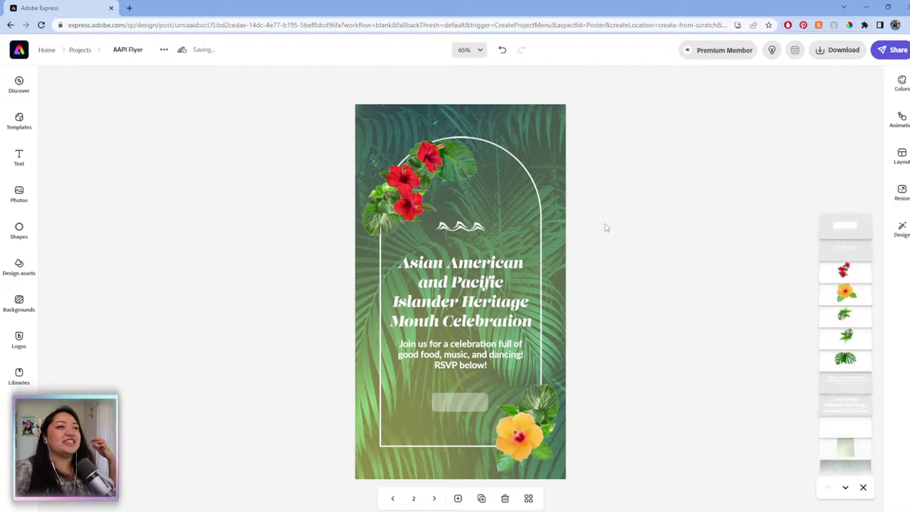
- Adjust the yellow hibiscus slightly outward over its leaf cluster on the frame's lower-right corner
{"action": "left_click", "coordinate": [530, 423]}
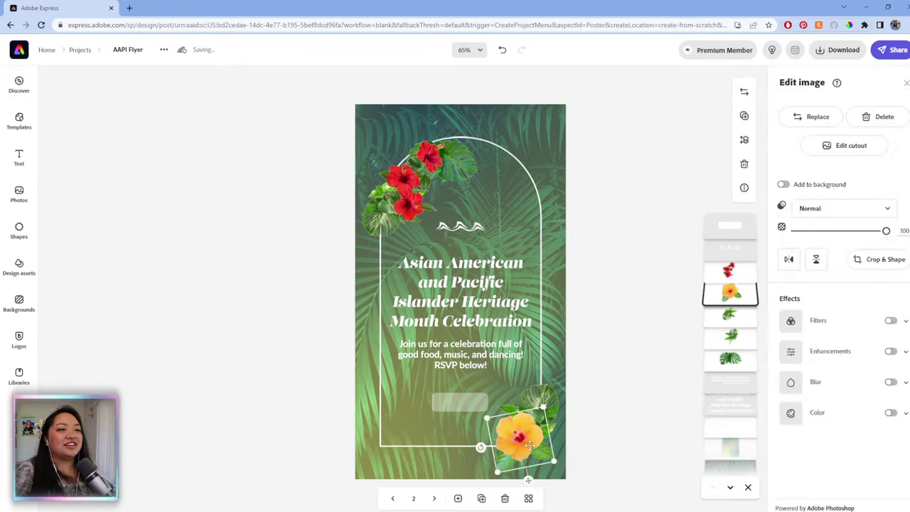
{"action": "left_click_drag", "start_coordinate": [528, 485], "coordinate": [527, 449]}
{"action": "left_click", "coordinate": [511, 437]}
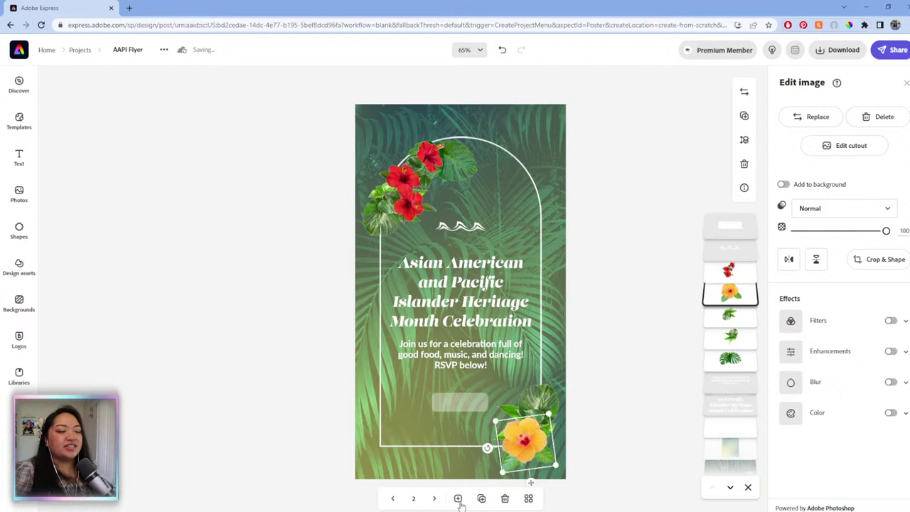
{"action": "left_click", "coordinate": [606, 388]}
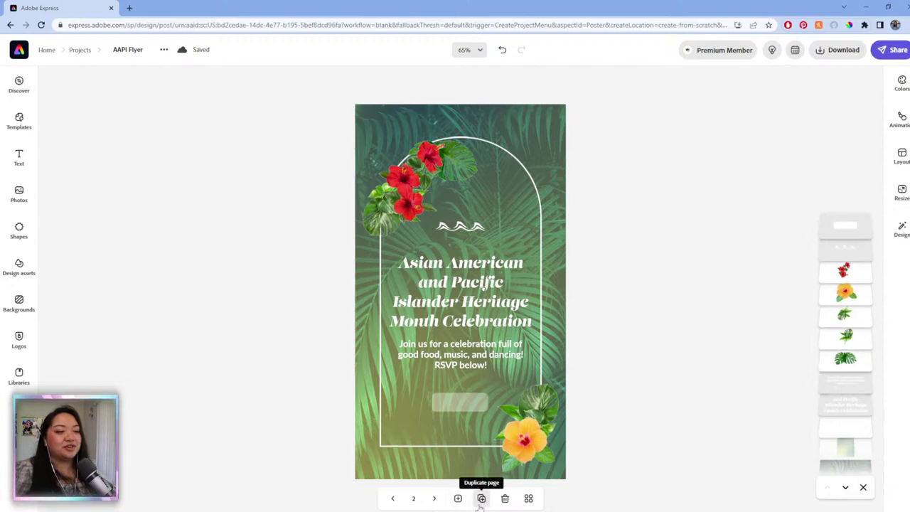
- Duplicate the story page and group the arch, flowers, leaves, wave icon, texts and placeholder on the copy, excluding the background
{"action": "left_click", "coordinate": [482, 499]}
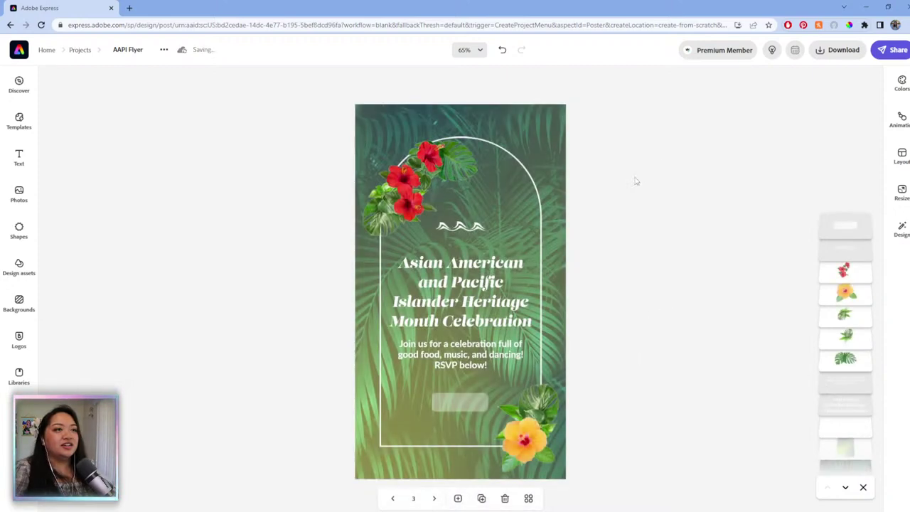
{"action": "left_click_drag", "start_coordinate": [320, 131], "coordinate": [623, 480]}
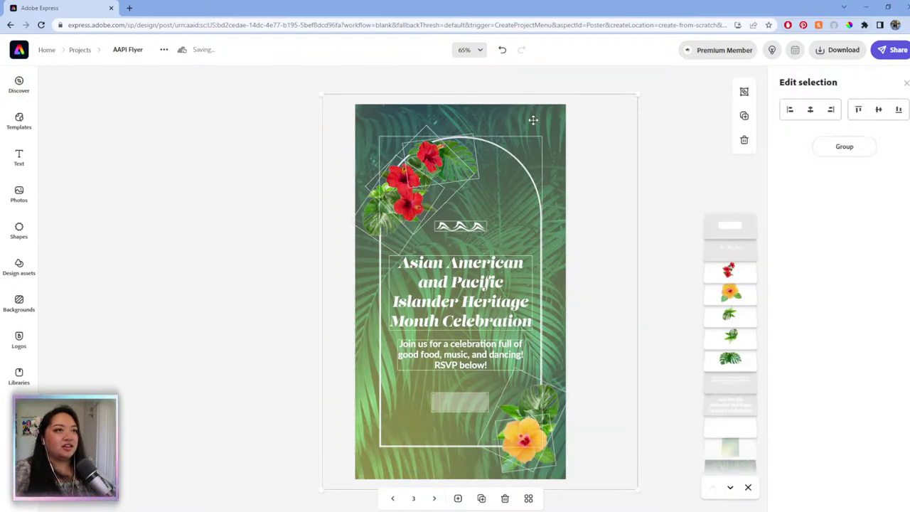
{"action": "left_click", "coordinate": [533, 121], "text": "shift"}
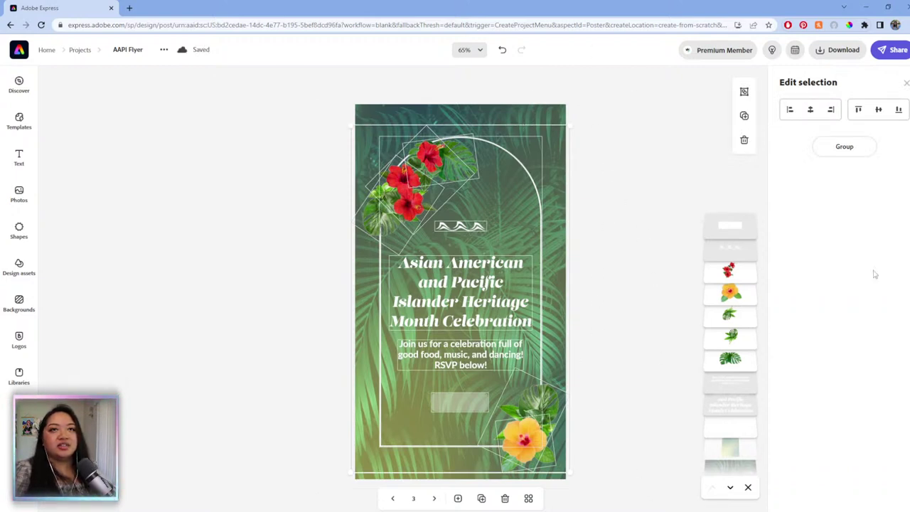
{"action": "left_click", "coordinate": [845, 147]}
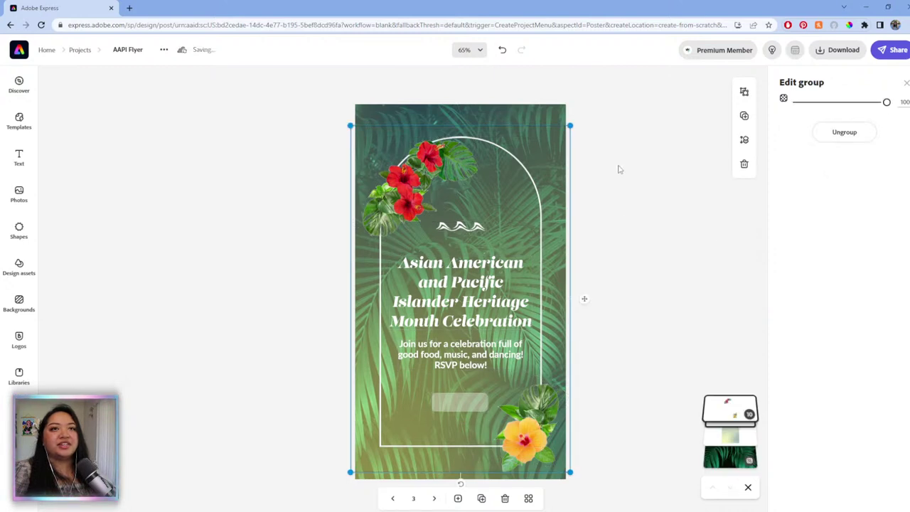
- Resize the duplicated page to the Twitter post format
{"action": "left_click", "coordinate": [618, 169]}
{"action": "left_click", "coordinate": [901, 191]}
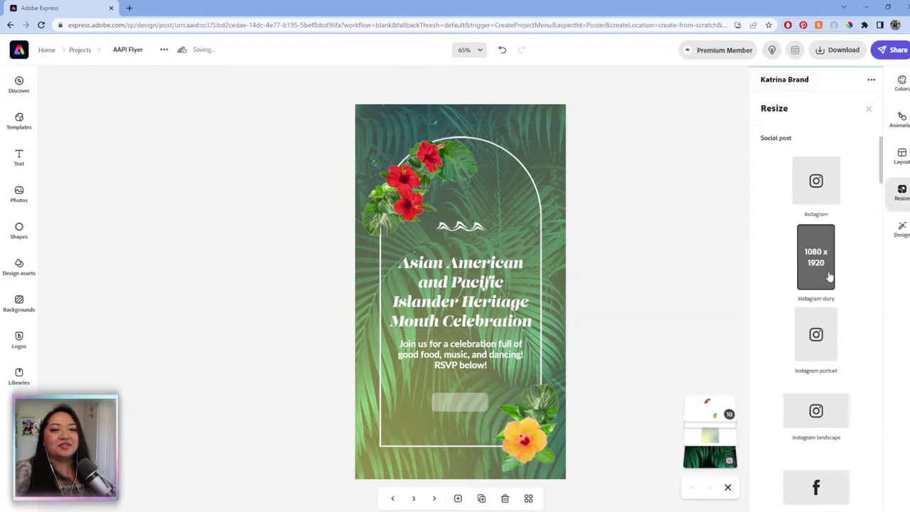
{"action": "scroll", "coordinate": [828, 276], "scroll_direction": "down", "scroll_amount": 6}
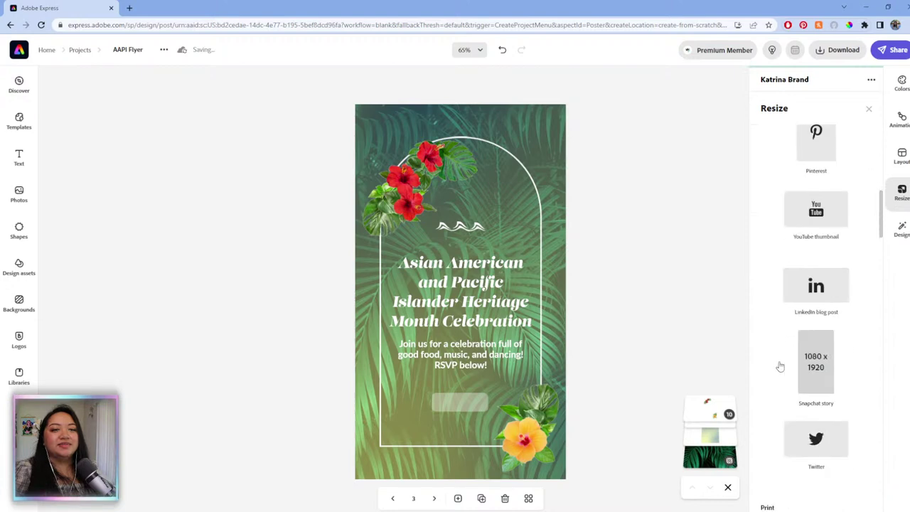
{"action": "scroll", "coordinate": [782, 370], "scroll_direction": "down", "scroll_amount": 3}
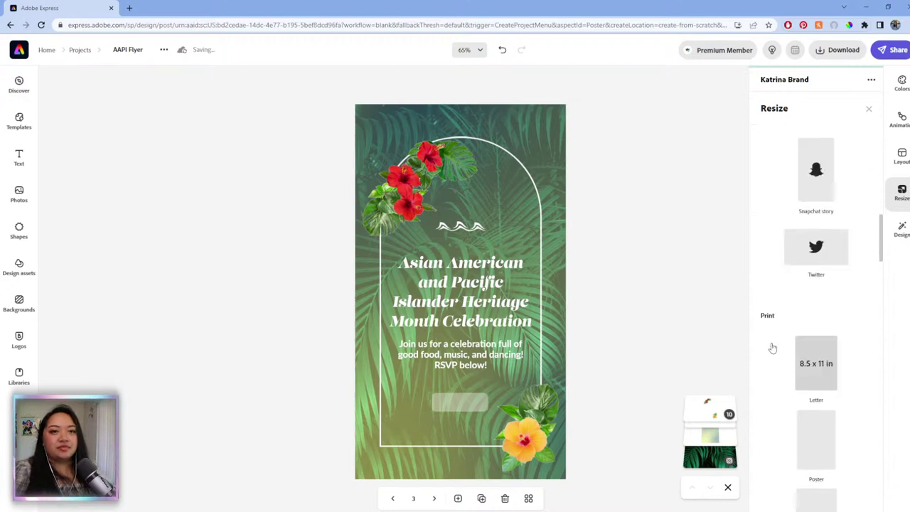
{"action": "left_click", "coordinate": [788, 249]}
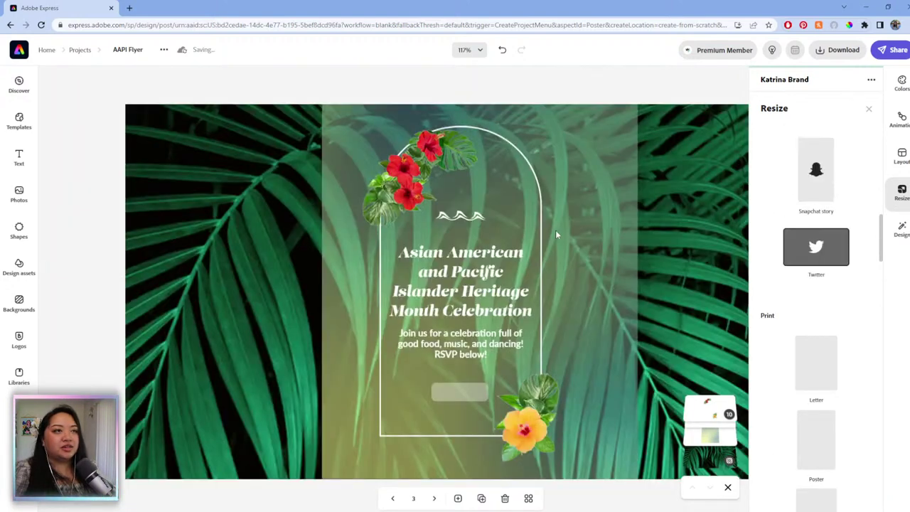
- Rotate the gradient overlay to landscape orientation and place it over the page's upper-left corner
{"action": "left_click_drag", "start_coordinate": [672, 140], "coordinate": [614, 134]}
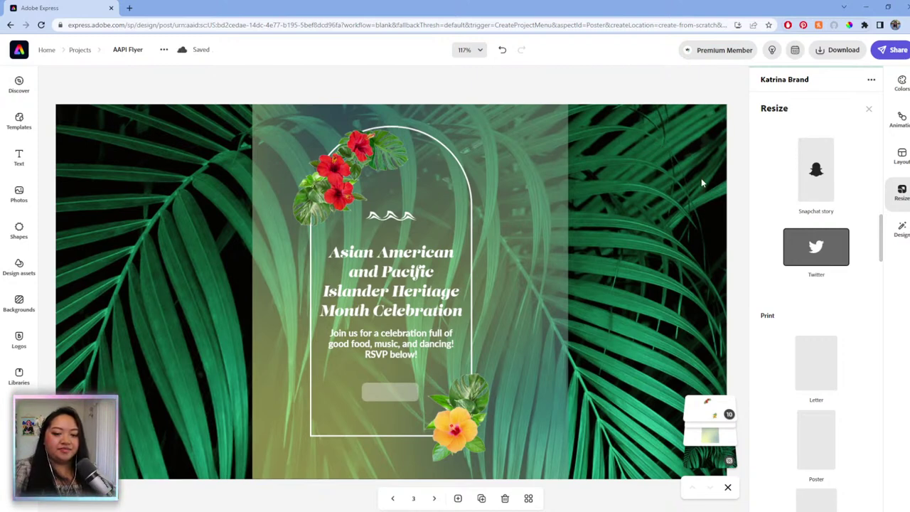
{"action": "left_click", "coordinate": [566, 163]}
{"action": "left_click", "coordinate": [548, 176]}
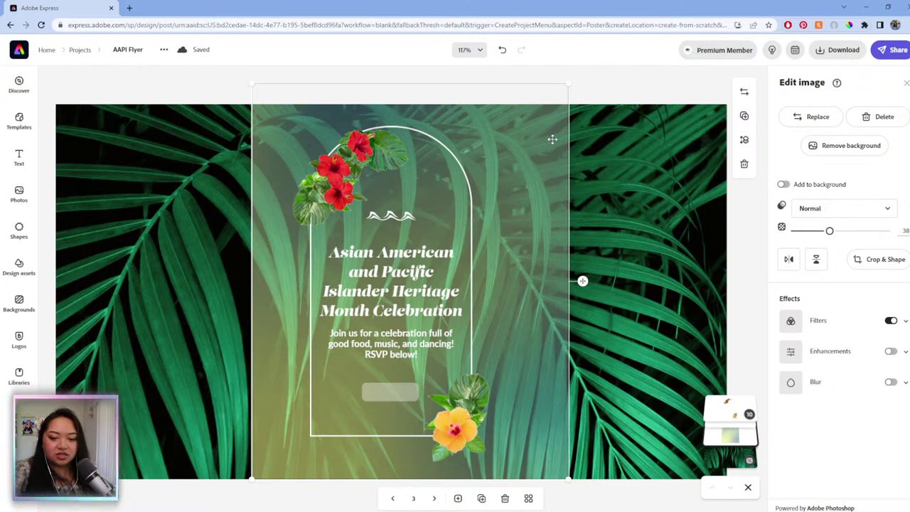
{"action": "left_click_drag", "start_coordinate": [542, 142], "coordinate": [546, 170]}
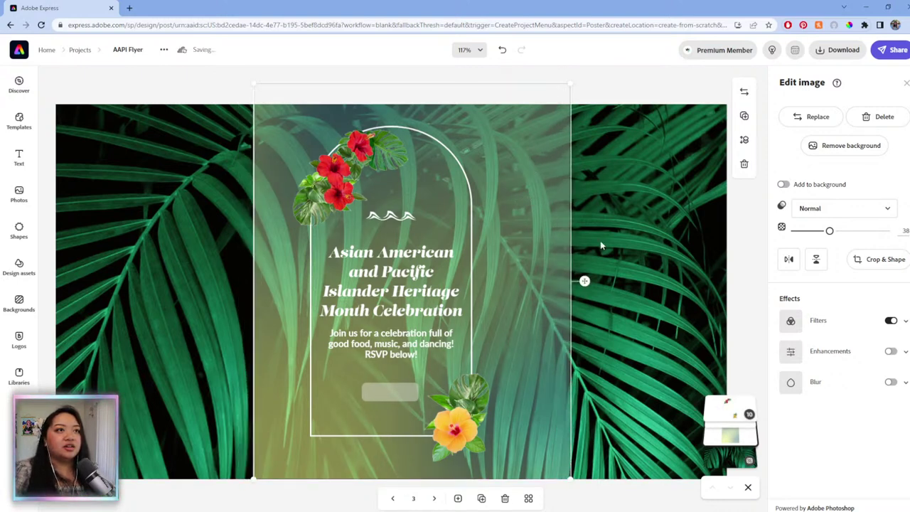
{"action": "left_click_drag", "start_coordinate": [558, 267], "coordinate": [572, 312]}
{"action": "left_click_drag", "start_coordinate": [457, 472], "coordinate": [496, 432]}
{"action": "left_click_drag", "start_coordinate": [335, 284], "coordinate": [323, 260]}
{"action": "left_click_drag", "start_coordinate": [537, 225], "coordinate": [368, 203]}
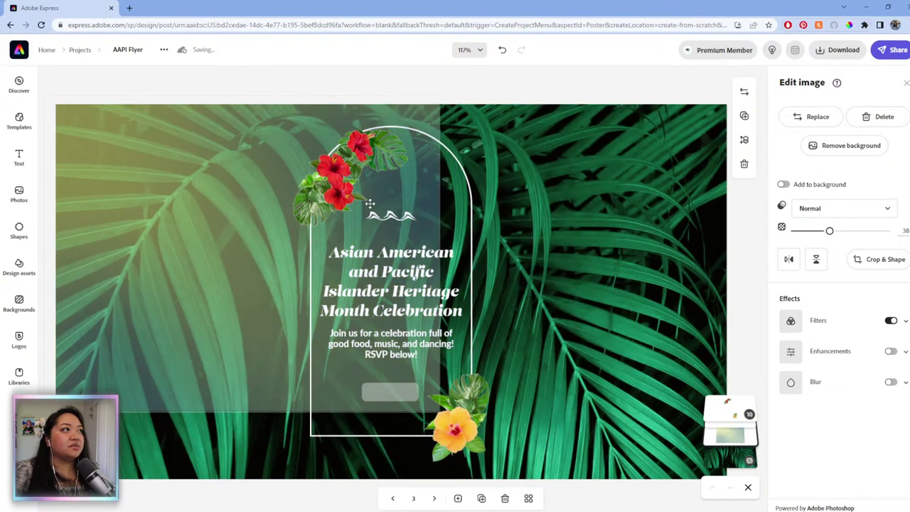
- Enlarge the gradient overlay proportionally so it covers the entire landscape page
{"action": "left_click_drag", "start_coordinate": [437, 410], "coordinate": [542, 492]}
{"action": "left_click", "coordinate": [480, 50]}
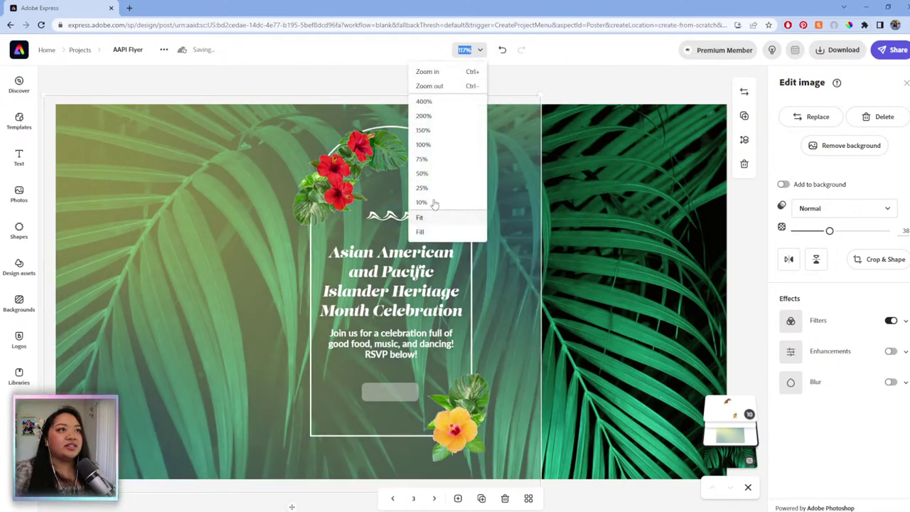
{"action": "left_click", "coordinate": [449, 145]}
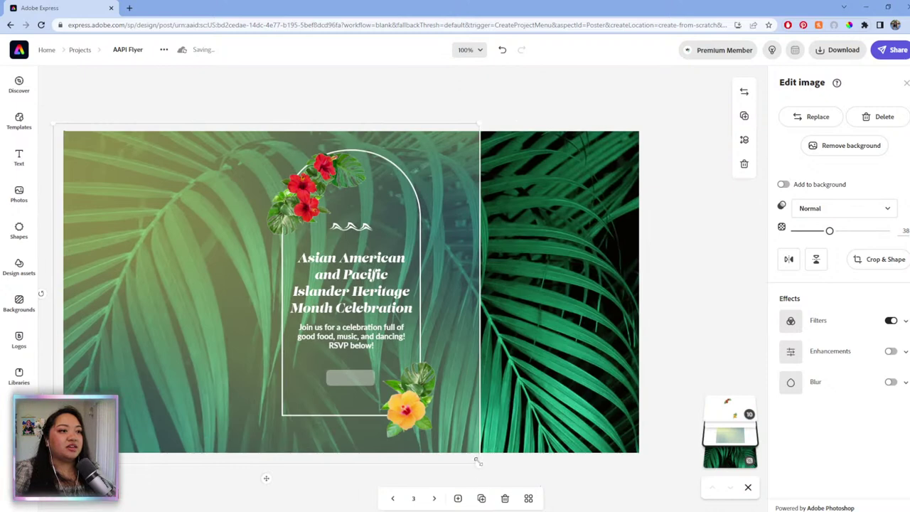
{"action": "left_click_drag", "start_coordinate": [478, 461], "coordinate": [661, 509]}
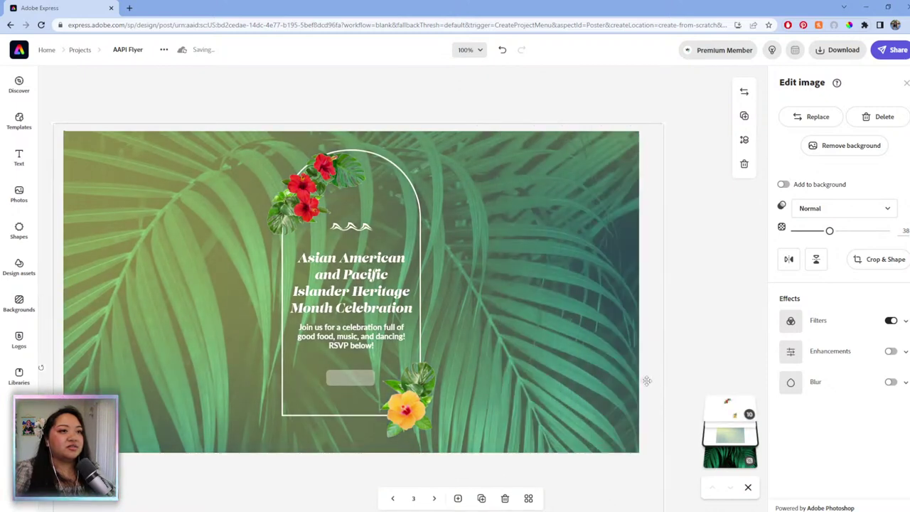
{"action": "left_click_drag", "start_coordinate": [647, 333], "coordinate": [642, 309]}
{"action": "left_click", "coordinate": [681, 239]}
- Ungroup the flyer elements and move the red hibiscus with its three surrounding leaves toward the page's upper-left corner
{"action": "left_click", "coordinate": [307, 210]}
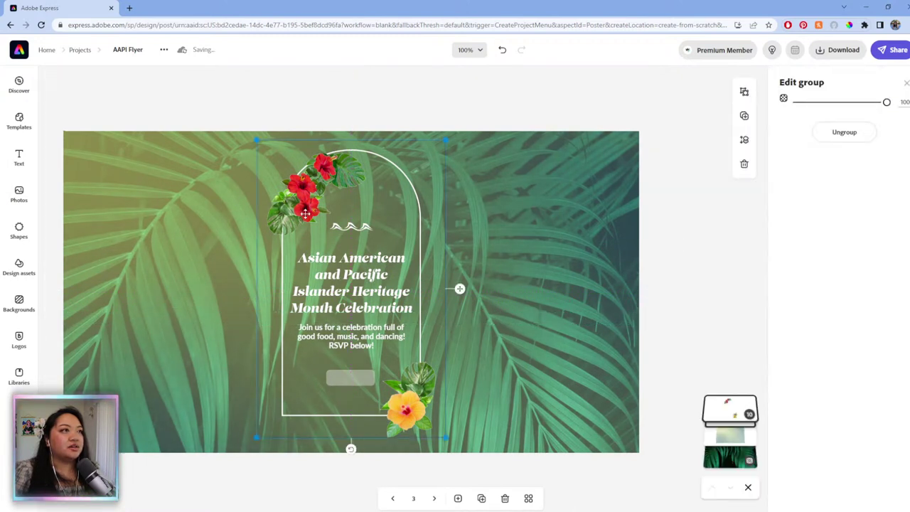
{"action": "left_click", "coordinate": [845, 131]}
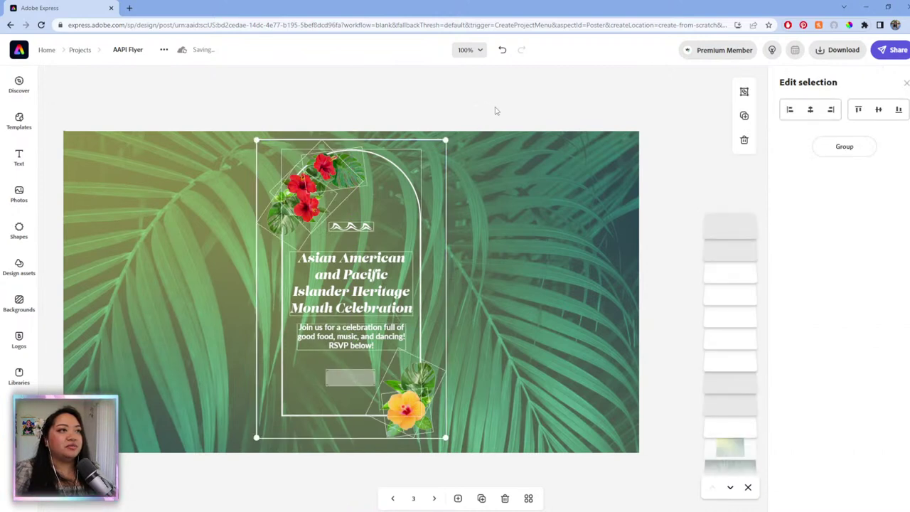
{"action": "left_click", "coordinate": [492, 110]}
{"action": "left_click", "coordinate": [312, 200]}
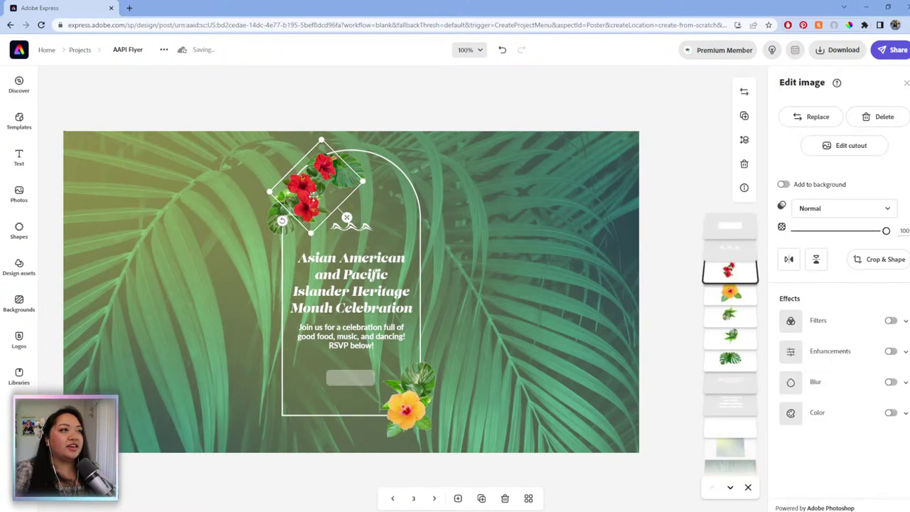
{"action": "left_click_drag", "start_coordinate": [314, 197], "coordinate": [164, 196]}
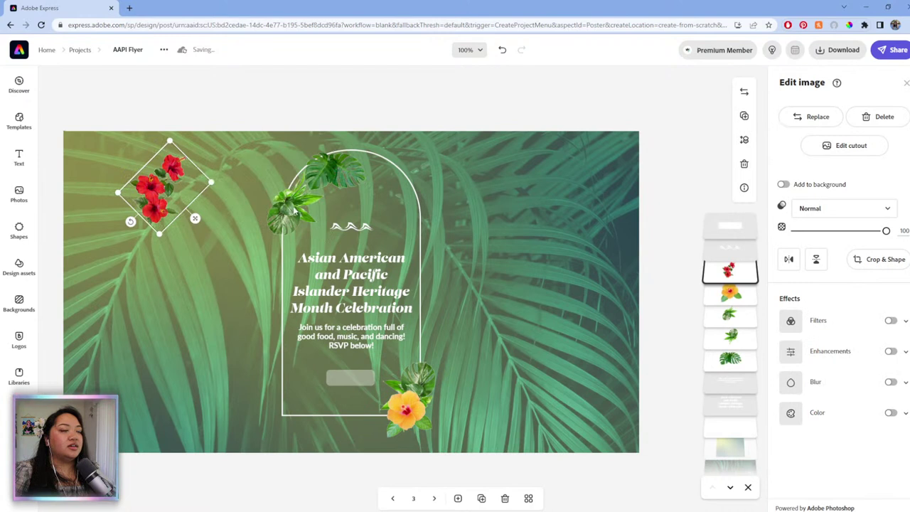
{"action": "left_click_drag", "start_coordinate": [302, 215], "coordinate": [162, 211]}
{"action": "left_click_drag", "start_coordinate": [348, 178], "coordinate": [206, 178]}
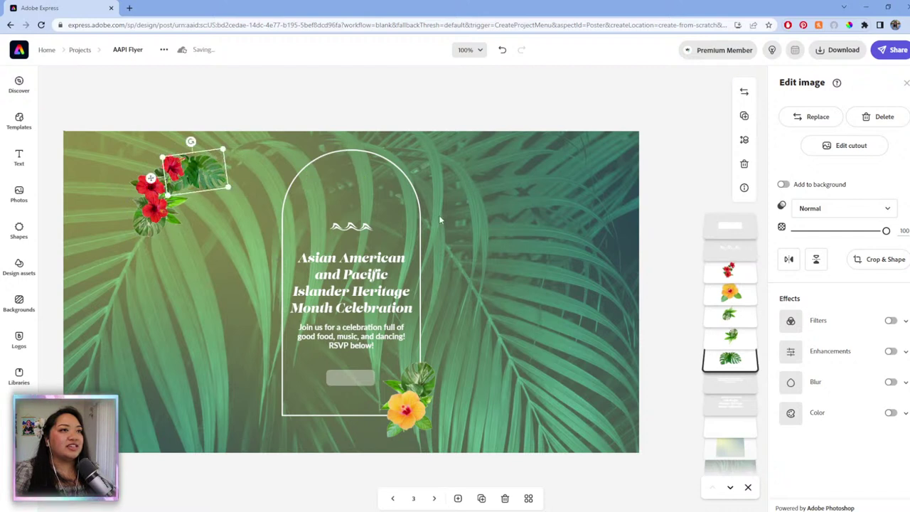
- Try to stretch the arch frame sideways across the landscape page
{"action": "left_click", "coordinate": [420, 197]}
{"action": "left_click_drag", "start_coordinate": [421, 283], "coordinate": [610, 282]}
{"action": "left_click_drag", "start_coordinate": [282, 284], "coordinate": [92, 300]}
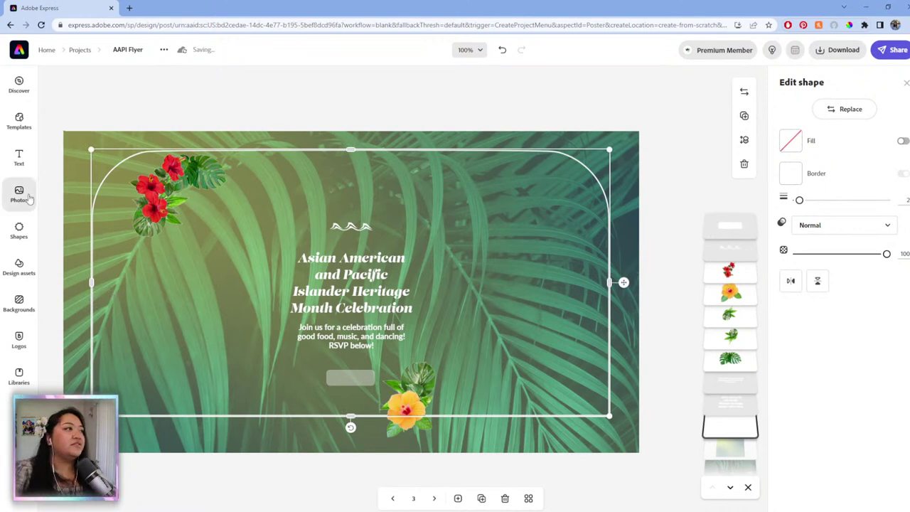
{"action": "left_click", "coordinate": [20, 226]}
{"action": "left_click", "coordinate": [364, 149]}
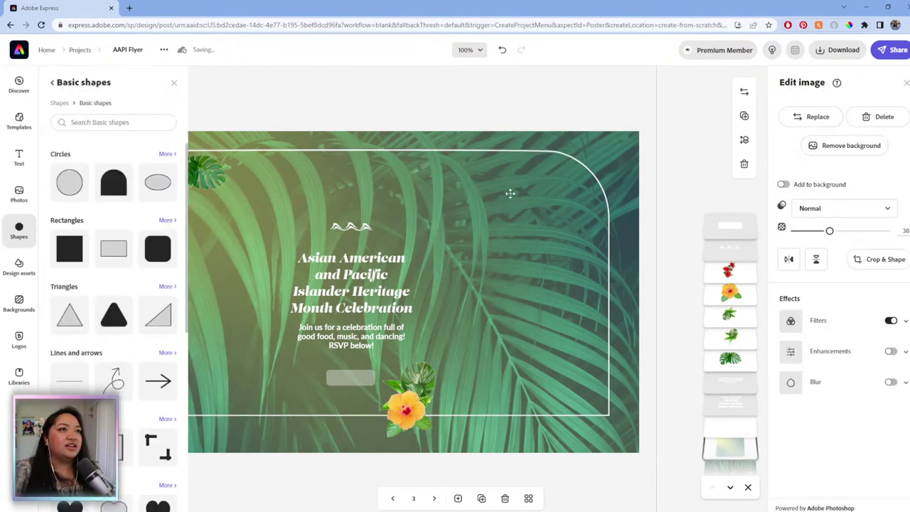
{"action": "left_click", "coordinate": [569, 196]}
{"action": "key", "text": "Escape"}
- Delete the stretched arch frame and add a basic rectangle shape in its place
{"action": "left_click", "coordinate": [602, 293]}
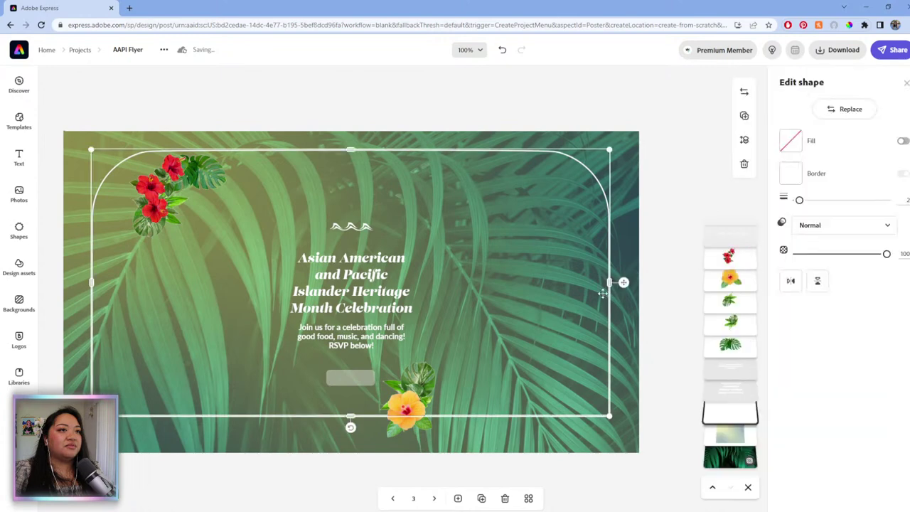
{"action": "key", "text": "Delete"}
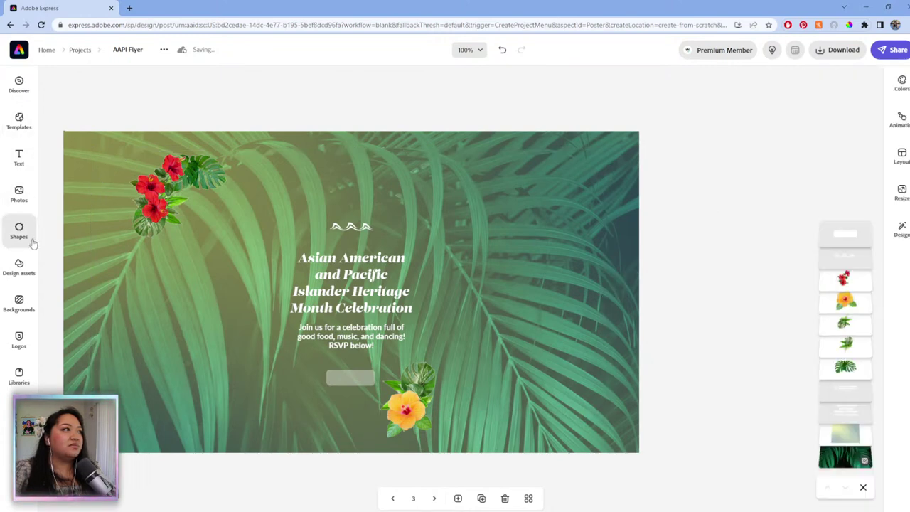
{"action": "left_click", "coordinate": [20, 229]}
{"action": "left_click", "coordinate": [114, 248]}
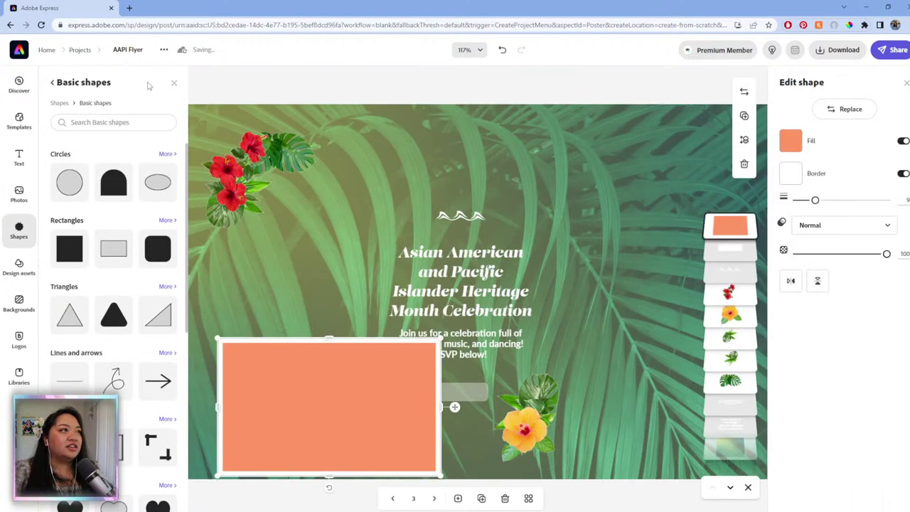
{"action": "left_click", "coordinate": [175, 85]}
{"action": "left_click_drag", "start_coordinate": [267, 405], "coordinate": [218, 350]}
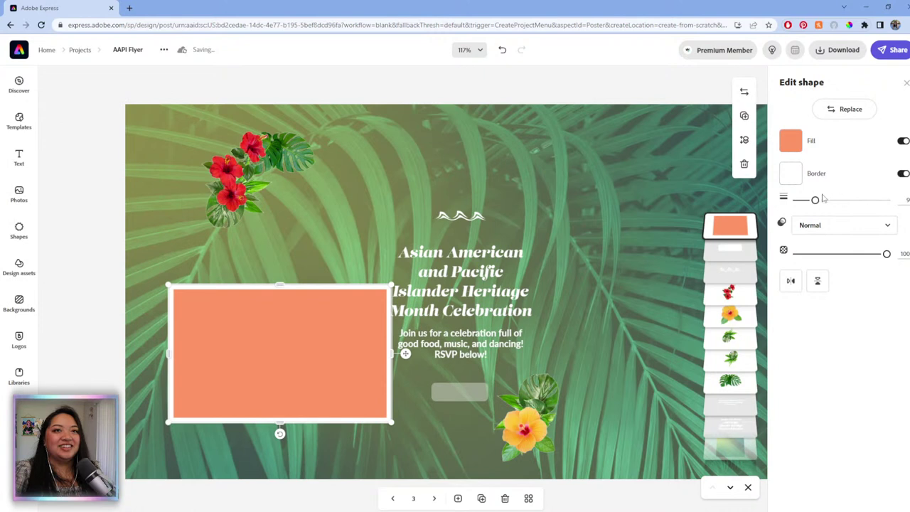
- Remove the rectangle's orange fill and thin its white border
{"action": "left_click_drag", "start_coordinate": [814, 199], "coordinate": [799, 201]}
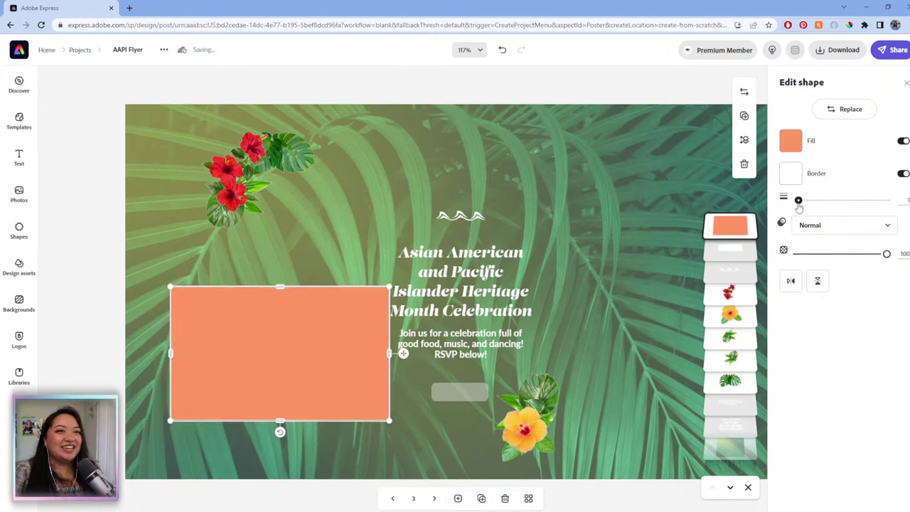
{"action": "left_click", "coordinate": [901, 140]}
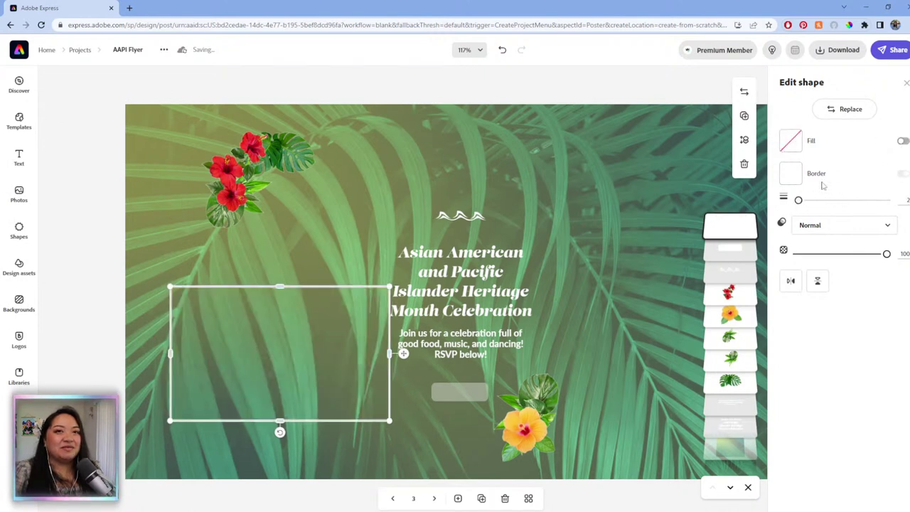
{"action": "left_click_drag", "start_coordinate": [799, 201], "coordinate": [804, 202]}
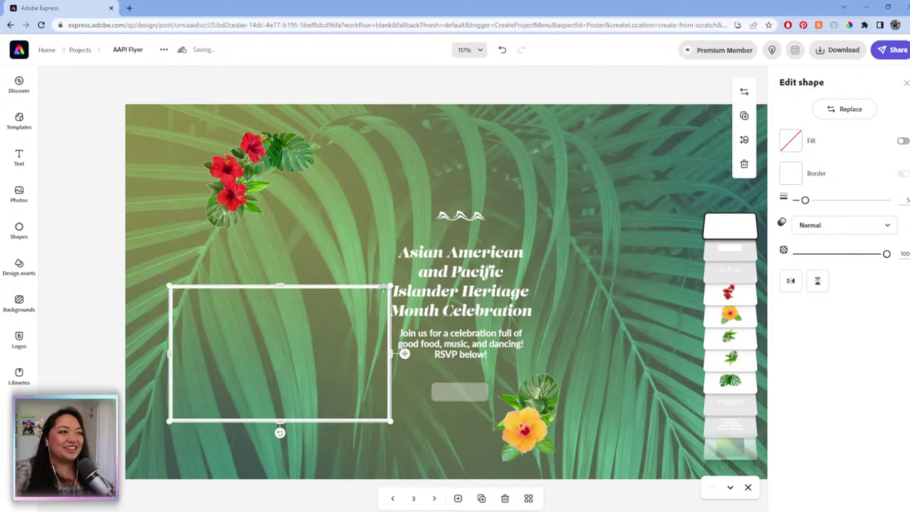
- Enlarge the outlined rectangle into a wide frame around the text, spanning most of the page
{"action": "left_click_drag", "start_coordinate": [390, 286], "coordinate": [652, 126]}
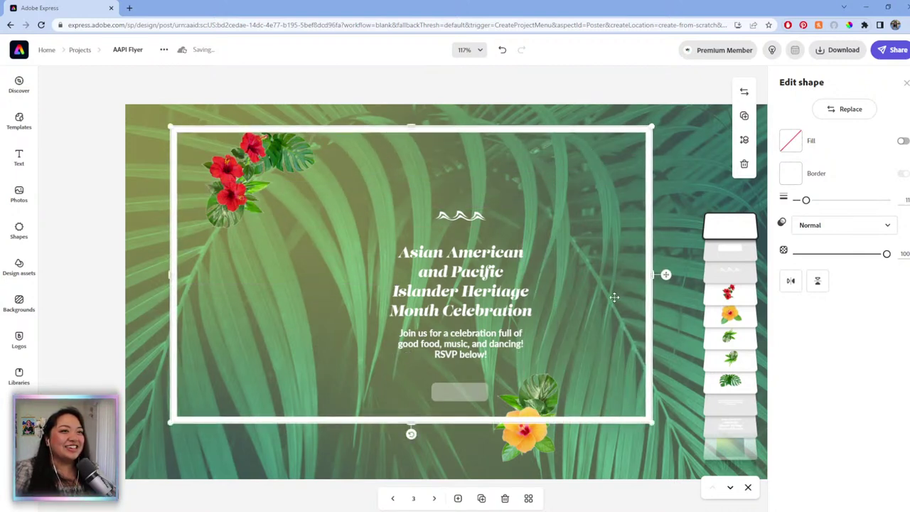
{"action": "left_click", "coordinate": [480, 50]}
{"action": "left_click", "coordinate": [467, 159]}
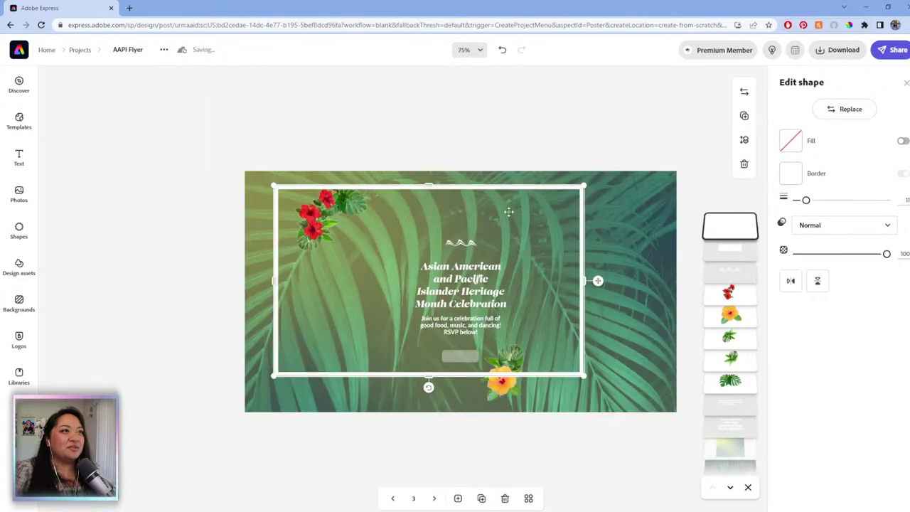
{"action": "left_click_drag", "start_coordinate": [586, 281], "coordinate": [654, 279]}
{"action": "left_click_drag", "start_coordinate": [466, 375], "coordinate": [464, 388]}
{"action": "left_click_drag", "start_coordinate": [667, 285], "coordinate": [672, 292]}
- Thin the rectangular frame's border, then extend the frame closer to the page edges and center it
{"action": "left_click_drag", "start_coordinate": [805, 201], "coordinate": [798, 202]}
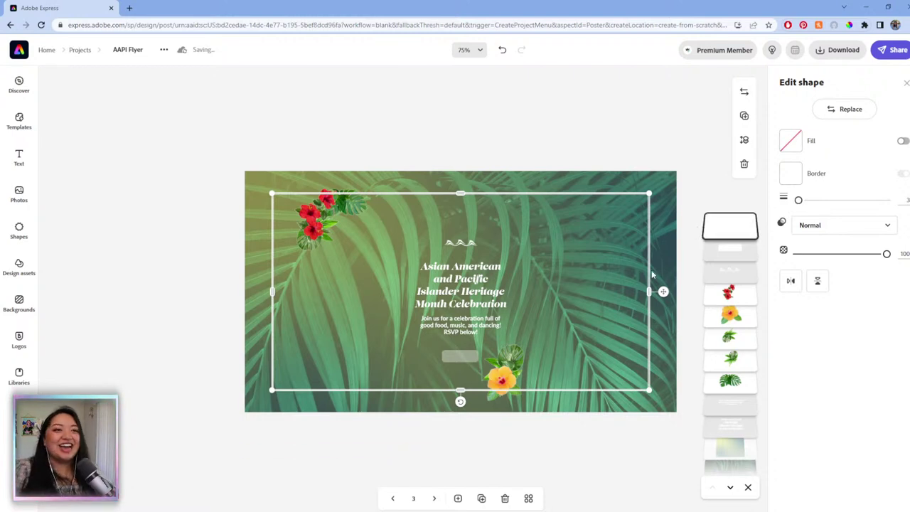
{"action": "left_click_drag", "start_coordinate": [665, 291], "coordinate": [653, 284]}
{"action": "left_click_drag", "start_coordinate": [638, 384], "coordinate": [659, 394]}
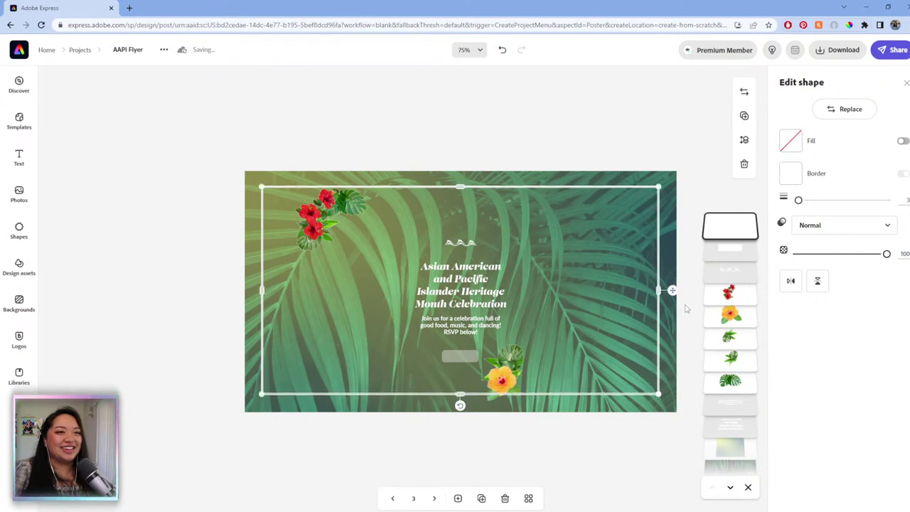
{"action": "left_click_drag", "start_coordinate": [675, 289], "coordinate": [675, 289]}
{"action": "left_click", "coordinate": [594, 118]}
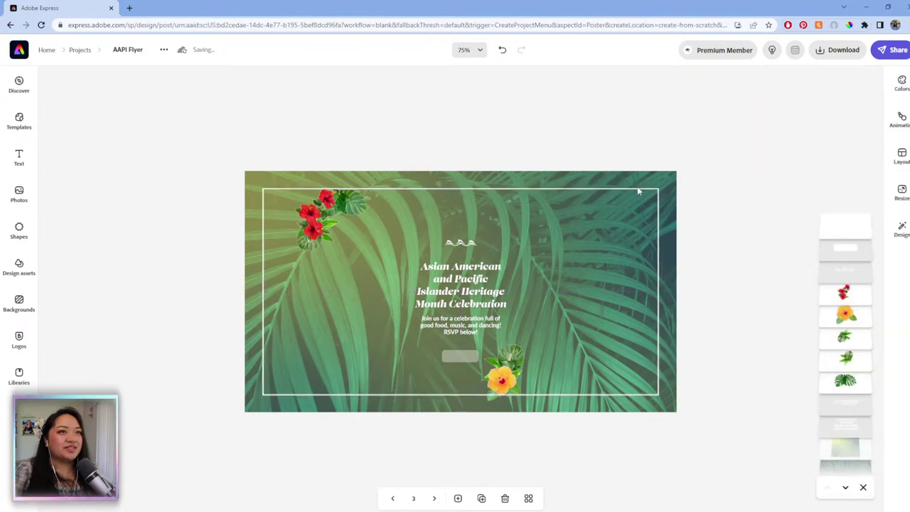
- Move the rectangular frame's layer behind the flowers and text, directly above the gradient overlay
{"action": "left_click", "coordinate": [638, 195]}
{"action": "left_click", "coordinate": [637, 189]}
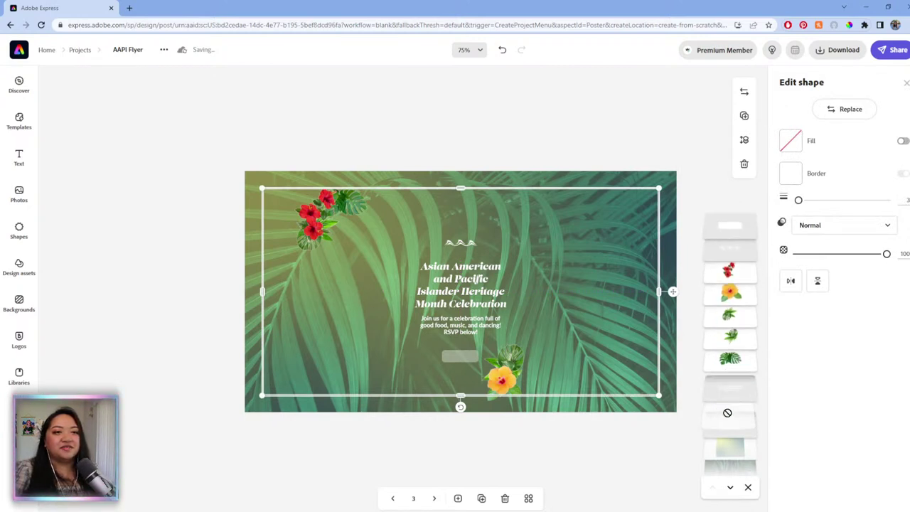
{"action": "left_click", "coordinate": [732, 485]}
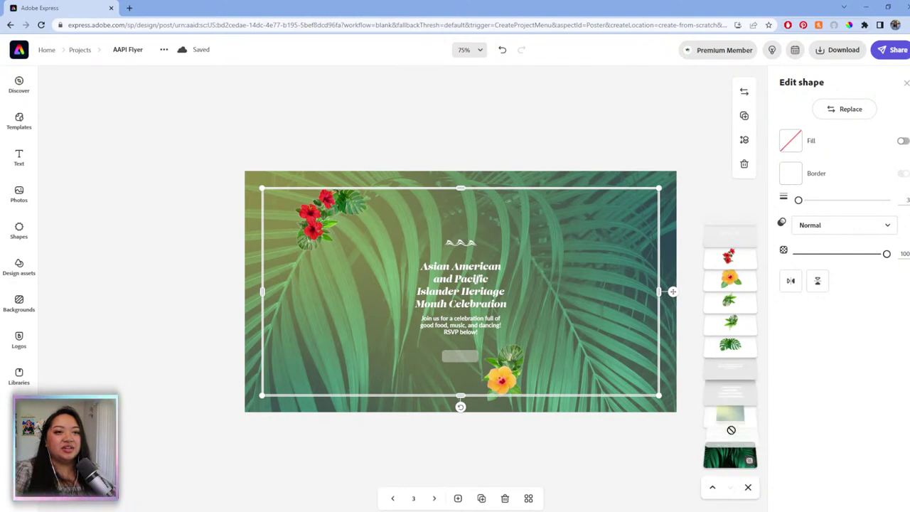
{"action": "left_click_drag", "start_coordinate": [730, 419], "coordinate": [730, 411]}
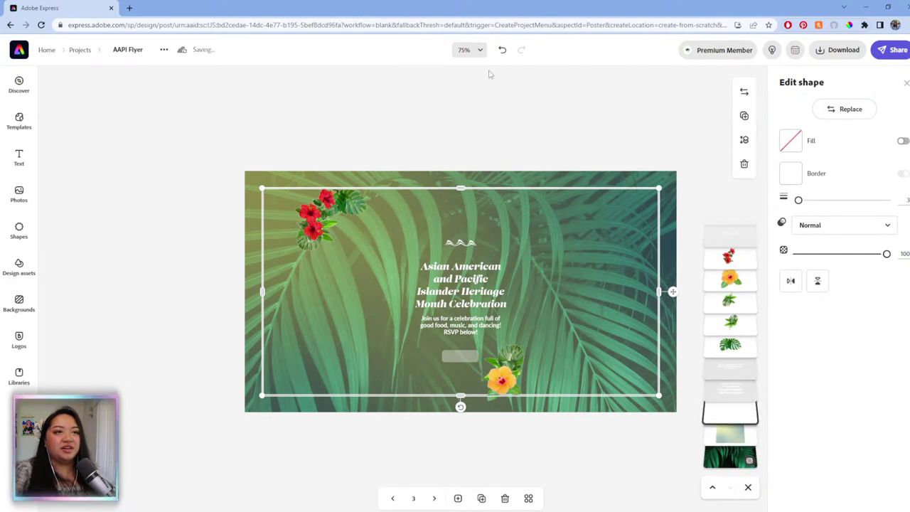
{"action": "left_click", "coordinate": [674, 152]}
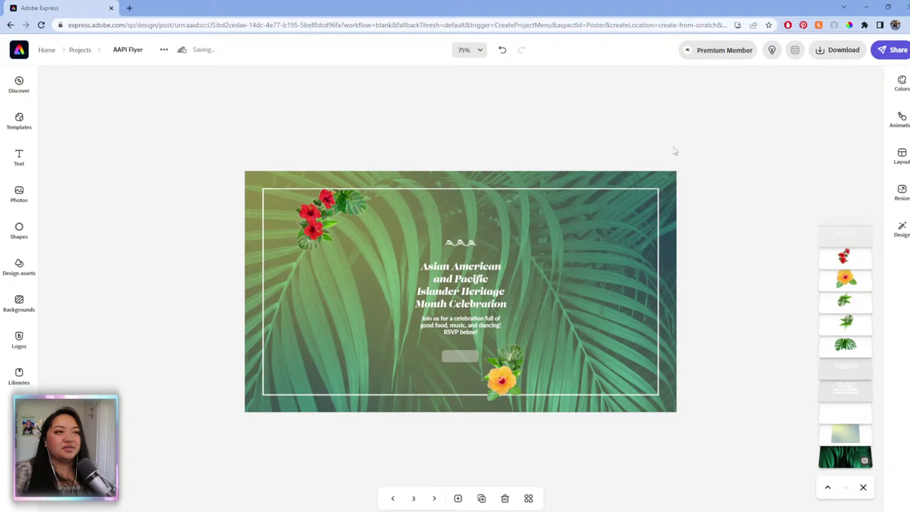
- Enlarge the red hibiscus cluster and place it over the upper-left corner of the rectangular frame
{"action": "left_click", "coordinate": [306, 249]}
{"action": "left_click_drag", "start_coordinate": [306, 249], "coordinate": [317, 249]}
{"action": "left_click", "coordinate": [314, 213]}
{"action": "left_click_drag", "start_coordinate": [314, 213], "coordinate": [365, 201]}
{"action": "left_click_drag", "start_coordinate": [291, 224], "coordinate": [286, 228]}
- Enlarge and rotate the loose green leaf, and tuck it behind the red hibiscus at the page's upper-left corner
{"action": "left_click", "coordinate": [327, 306]}
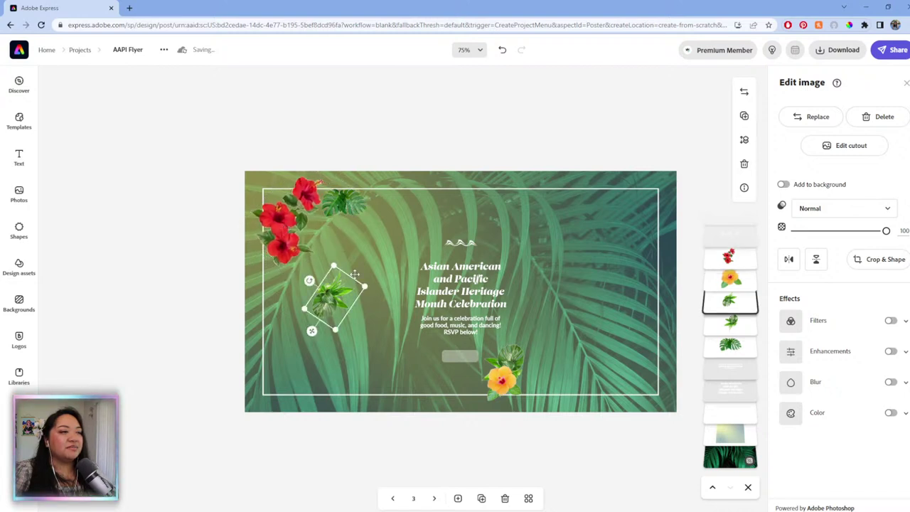
{"action": "left_click_drag", "start_coordinate": [336, 262], "coordinate": [378, 264]}
{"action": "left_click_drag", "start_coordinate": [320, 323], "coordinate": [271, 293]}
{"action": "left_click_drag", "start_coordinate": [250, 232], "coordinate": [256, 213]}
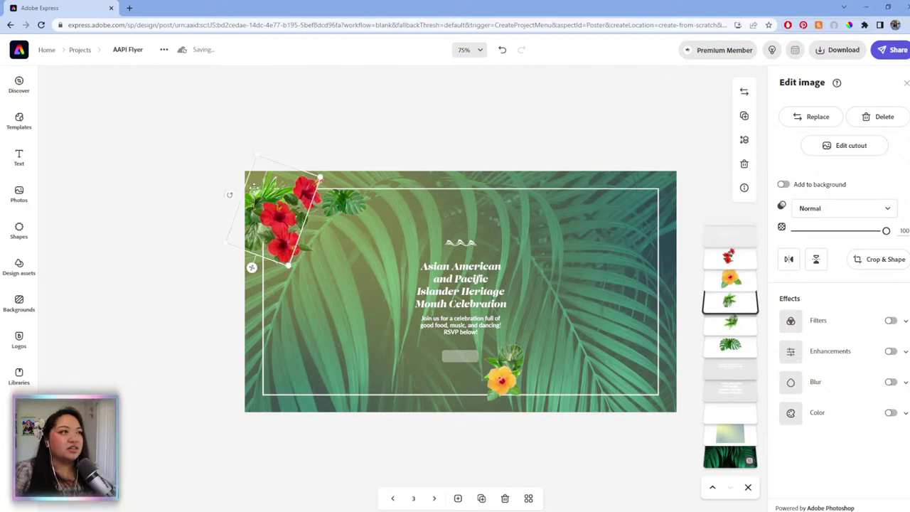
{"action": "left_click_drag", "start_coordinate": [251, 267], "coordinate": [257, 264]}
- Enlarge the monstera leaf and tuck it behind the red hibiscus, then fine-tune the rest of that corner cluster
{"action": "left_click", "coordinate": [348, 217]}
{"action": "left_click", "coordinate": [359, 205]}
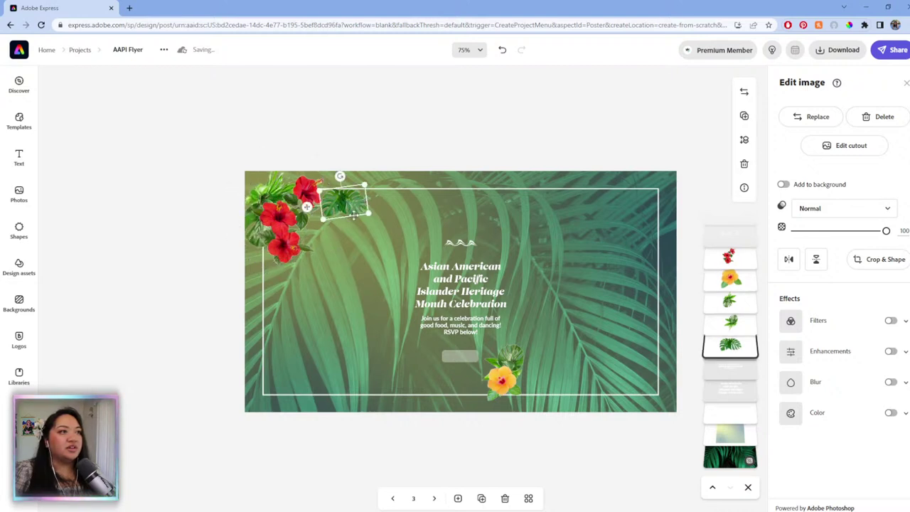
{"action": "left_click_drag", "start_coordinate": [322, 217], "coordinate": [313, 243]}
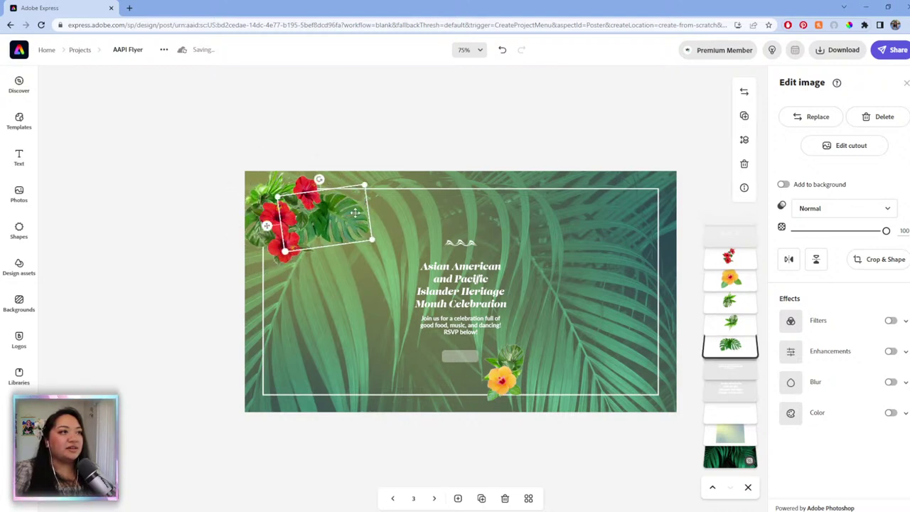
{"action": "left_click_drag", "start_coordinate": [349, 205], "coordinate": [342, 192]}
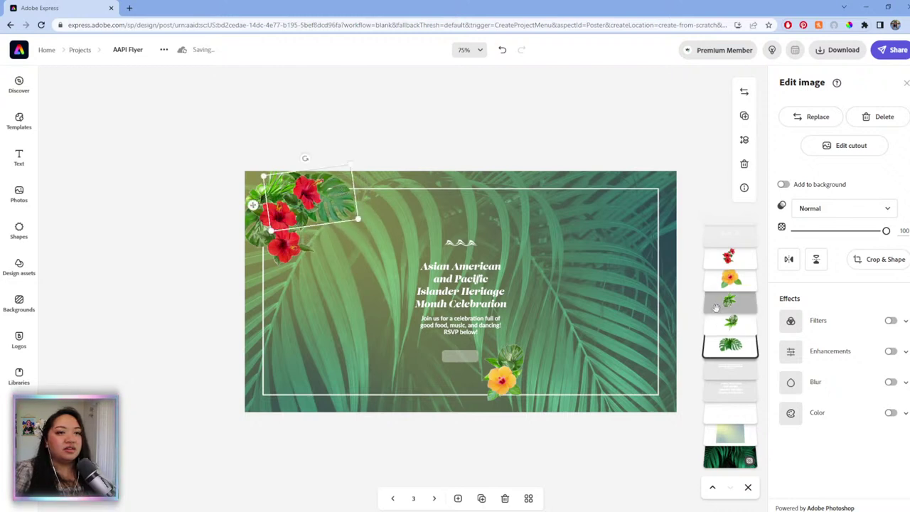
{"action": "left_click", "coordinate": [258, 265]}
{"action": "left_click_drag", "start_coordinate": [258, 247], "coordinate": [257, 274]}
{"action": "left_click", "coordinate": [282, 246]}
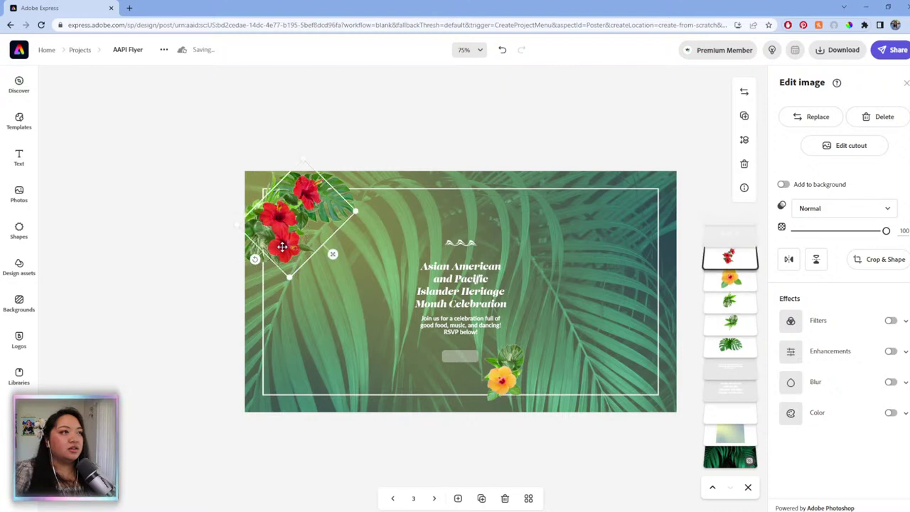
{"action": "mouse_move", "coordinate": [254, 259]}
{"action": "left_mouse_down"}
{"action": "mouse_move", "coordinate": [247, 263]}
{"action": "mouse_move", "coordinate": [254, 259]}
{"action": "left_mouse_up"}
- Move the leaf sprig beside the yellow hibiscus to the page's lower-right corner, then enlarge and slightly rotate it
{"action": "left_click", "coordinate": [516, 359]}
{"action": "left_click", "coordinate": [516, 354]}
{"action": "left_click_drag", "start_coordinate": [493, 343], "coordinate": [633, 341]}
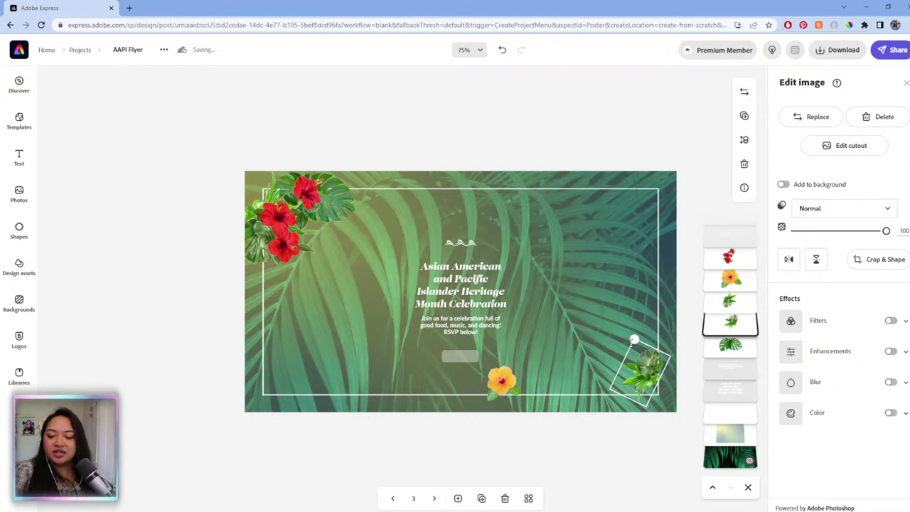
{"action": "left_click_drag", "start_coordinate": [634, 340], "coordinate": [633, 343]}
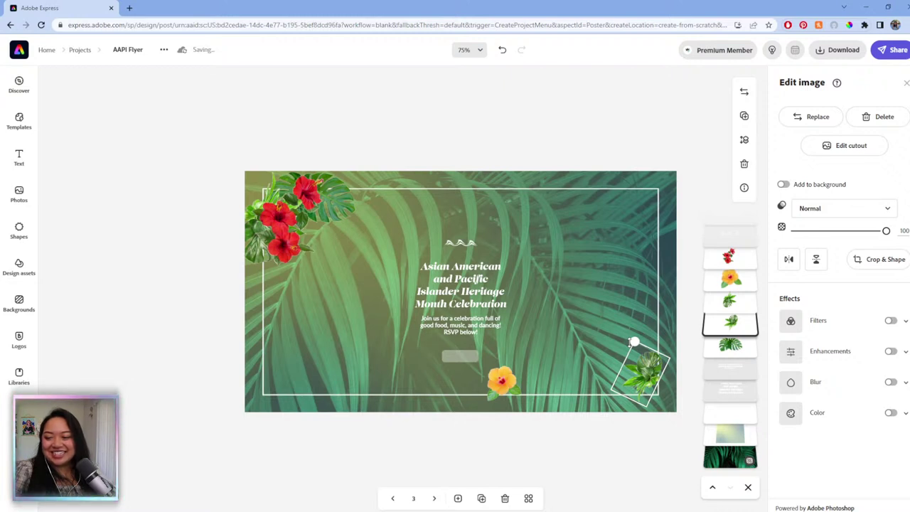
{"action": "mouse_move", "coordinate": [634, 342]}
{"action": "left_mouse_down"}
{"action": "mouse_move", "coordinate": [617, 339]}
{"action": "mouse_move", "coordinate": [610, 308]}
{"action": "mouse_move", "coordinate": [615, 335]}
{"action": "mouse_move", "coordinate": [644, 339]}
{"action": "left_mouse_up"}
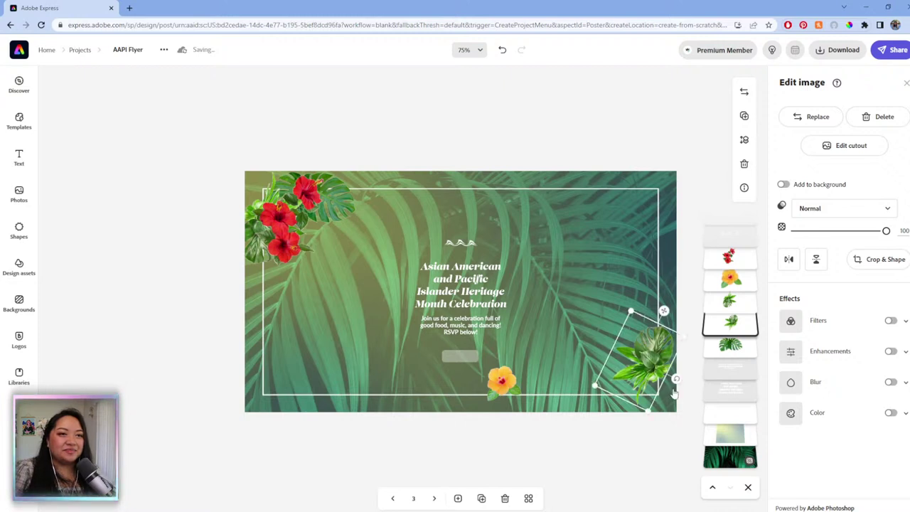
{"action": "left_click_drag", "start_coordinate": [676, 378], "coordinate": [668, 389]}
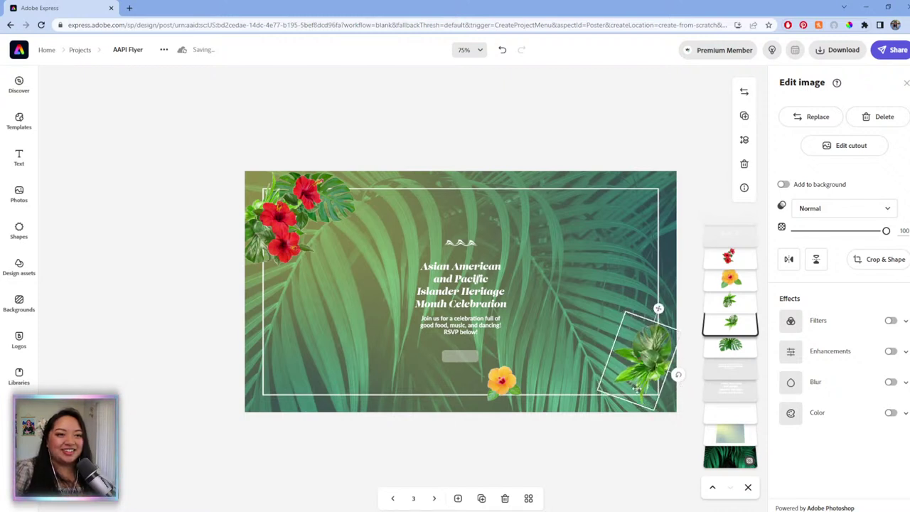
- Enlarge the yellow hibiscus over the frame's lower-right corner and arrange the leaf sprig behind it
{"action": "left_click", "coordinate": [504, 384]}
{"action": "left_click_drag", "start_coordinate": [501, 383], "coordinate": [638, 378]}
{"action": "left_click_drag", "start_coordinate": [663, 342], "coordinate": [619, 278]}
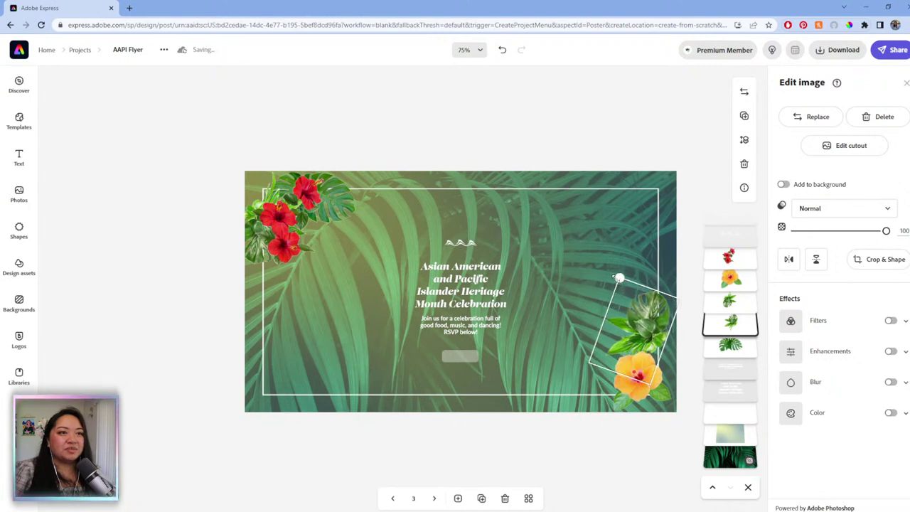
{"action": "left_click_drag", "start_coordinate": [679, 349], "coordinate": [650, 339]}
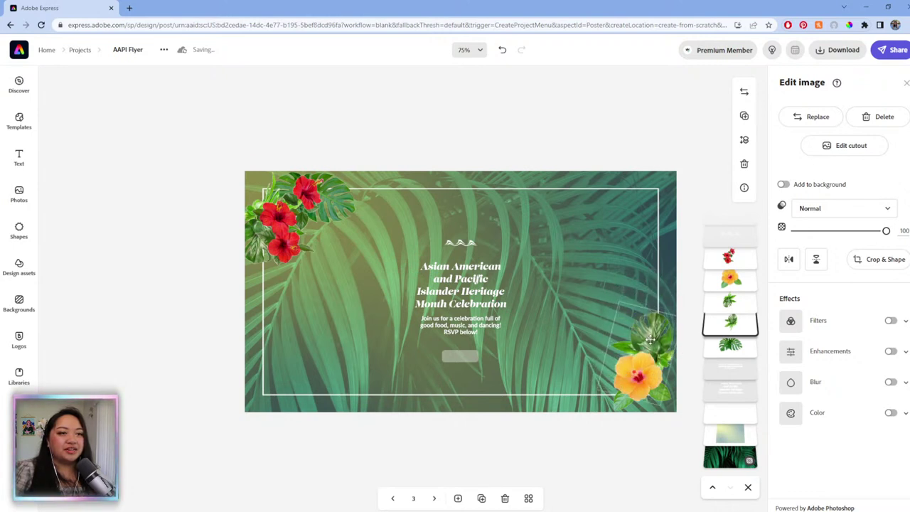
{"action": "left_click", "coordinate": [638, 375]}
{"action": "left_click_drag", "start_coordinate": [627, 384], "coordinate": [595, 356]}
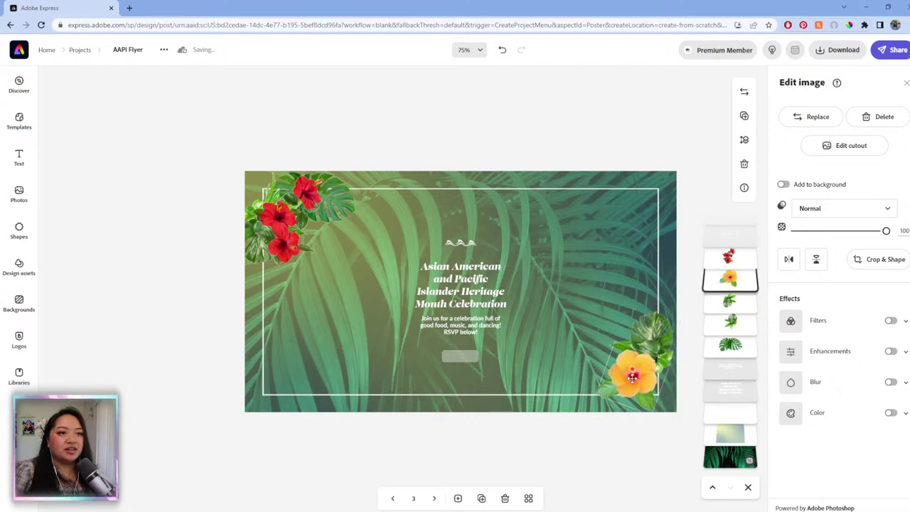
- Enlarge the wave ornament above the heading and delete the empty button shape below the invitation text
{"action": "left_click", "coordinate": [468, 244]}
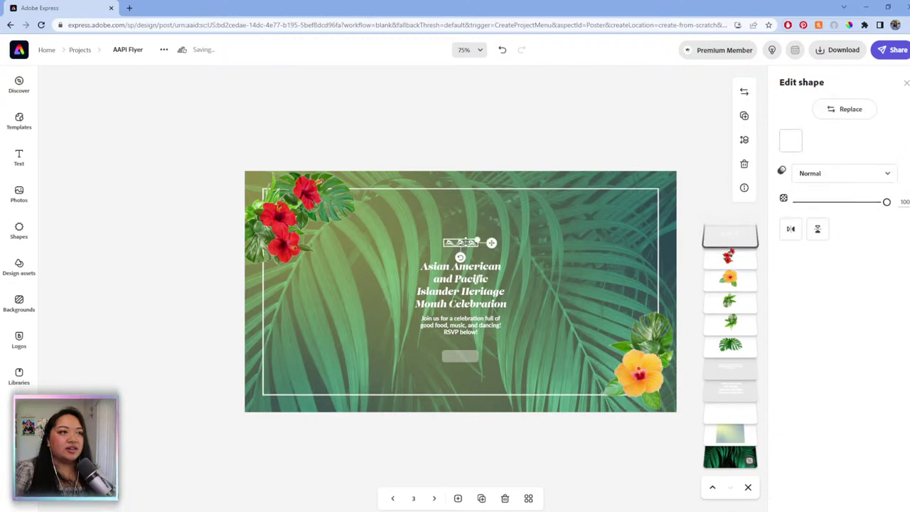
{"action": "left_click_drag", "start_coordinate": [478, 241], "coordinate": [511, 238]}
{"action": "left_click", "coordinate": [474, 289]}
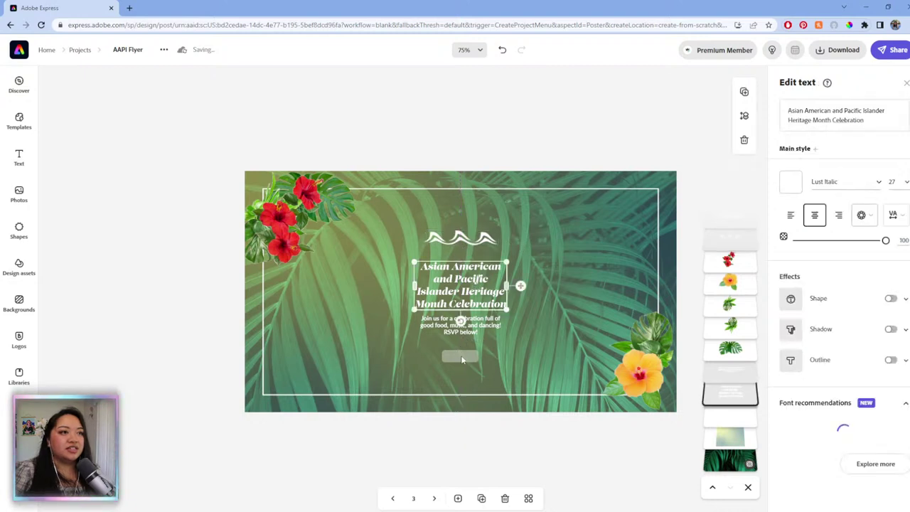
{"action": "left_click", "coordinate": [463, 358]}
{"action": "key", "text": "Escape"}
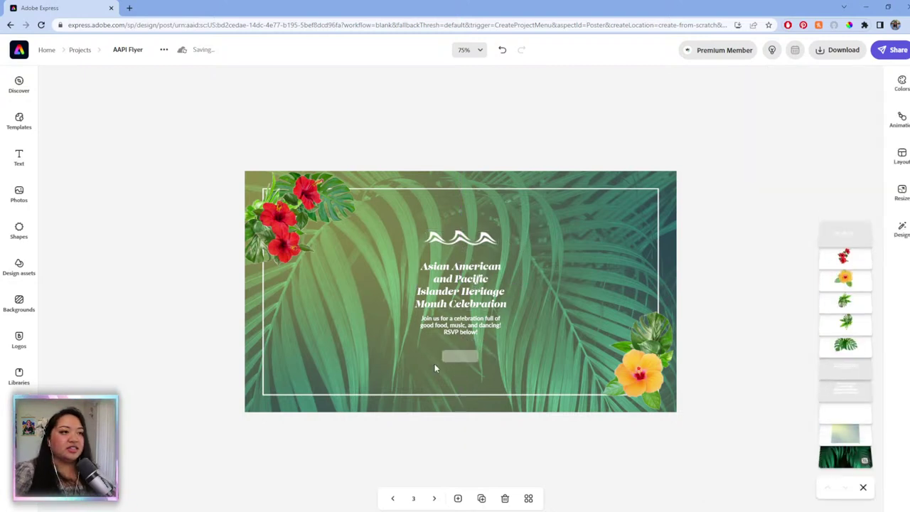
- Enlarge the invitation text, widen its box to fit two lines, and center it below the heading
{"action": "left_click", "coordinate": [462, 325]}
{"action": "left_click_drag", "start_coordinate": [516, 325], "coordinate": [584, 367]}
{"action": "left_click_drag", "start_coordinate": [489, 358], "coordinate": [391, 334]}
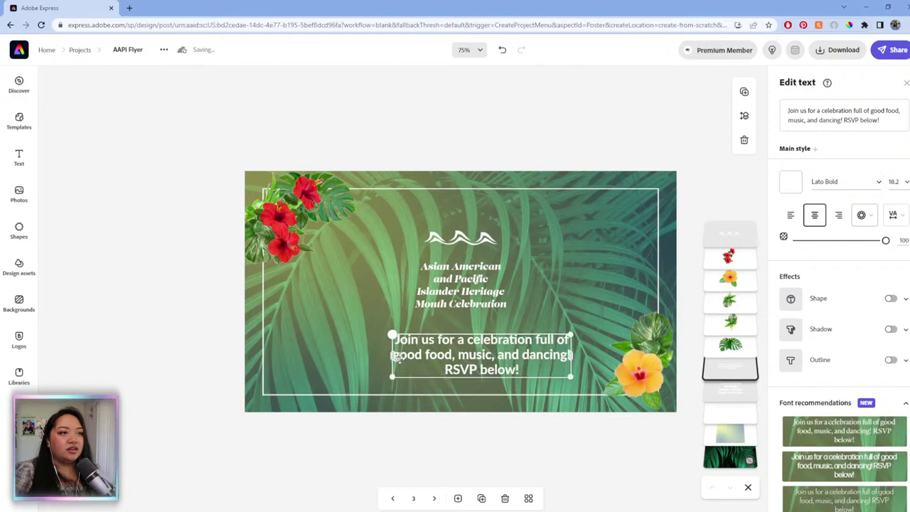
{"action": "left_click", "coordinate": [389, 355]}
{"action": "left_click", "coordinate": [414, 358]}
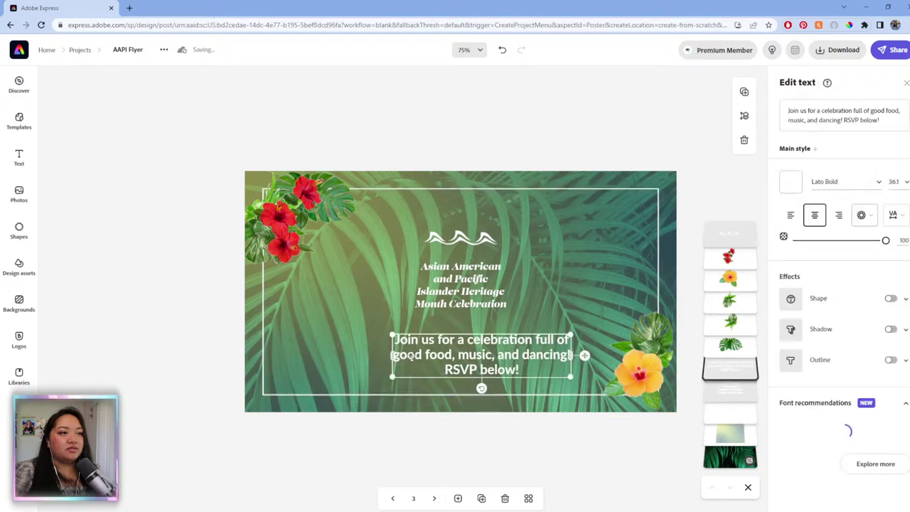
{"action": "left_click_drag", "start_coordinate": [391, 355], "coordinate": [300, 348]}
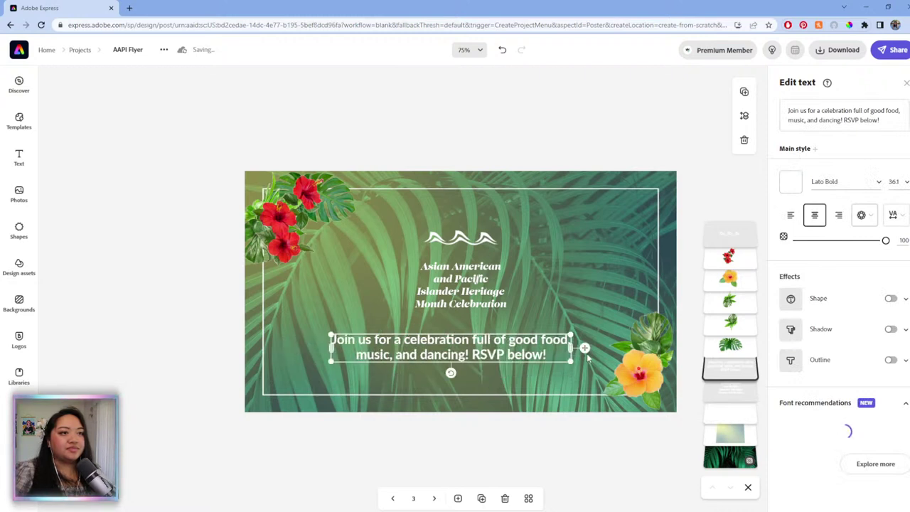
{"action": "mouse_move", "coordinate": [587, 354]}
{"action": "left_mouse_down"}
{"action": "mouse_move", "coordinate": [597, 353]}
{"action": "mouse_move", "coordinate": [589, 352]}
{"action": "left_mouse_up"}
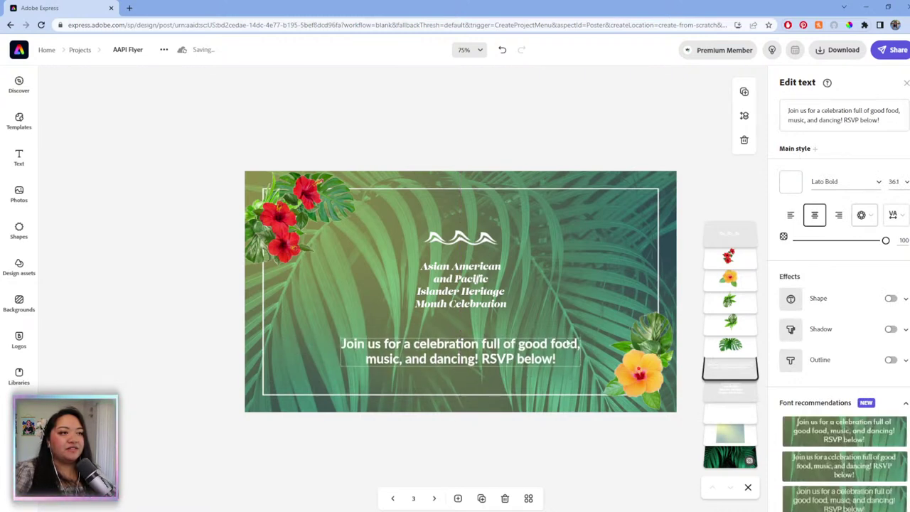
- Enlarge the heading to size 61.2, wrap it over three lines, and center it below the wave ornament
{"action": "left_click", "coordinate": [506, 287]}
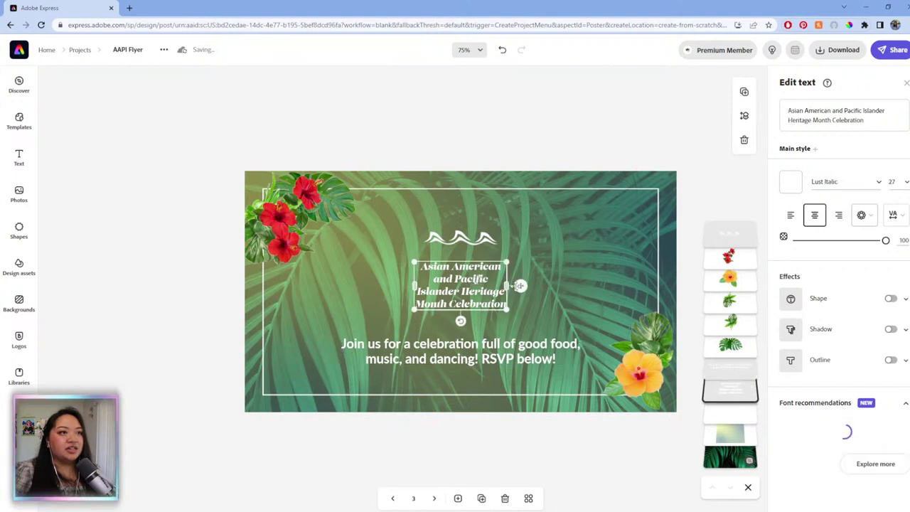
{"action": "left_click_drag", "start_coordinate": [507, 285], "coordinate": [630, 298]}
{"action": "left_click_drag", "start_coordinate": [429, 280], "coordinate": [284, 264]}
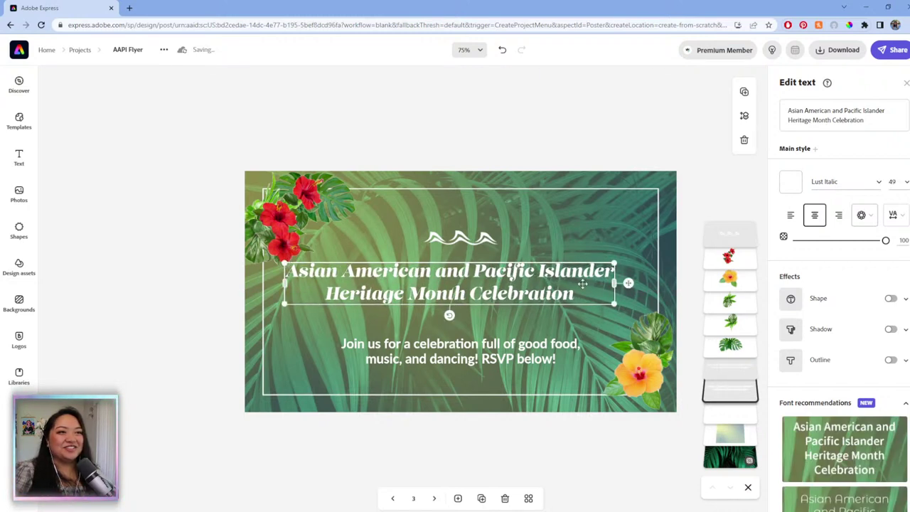
{"action": "left_click_drag", "start_coordinate": [613, 283], "coordinate": [623, 328]}
{"action": "left_click_drag", "start_coordinate": [628, 294], "coordinate": [608, 286]}
{"action": "left_click_drag", "start_coordinate": [610, 326], "coordinate": [629, 331]}
{"action": "mouse_move", "coordinate": [630, 291]}
{"action": "left_mouse_down"}
{"action": "mouse_move", "coordinate": [640, 287]}
{"action": "mouse_move", "coordinate": [628, 287]}
{"action": "left_mouse_up"}
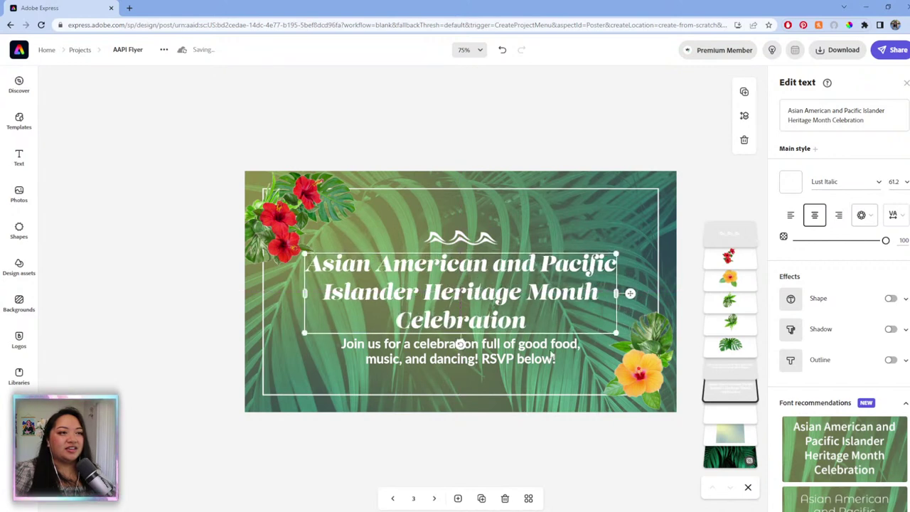
- Reduce the invitation text to size 25.8, widen its box, and center it lower beneath the heading
{"action": "left_click", "coordinate": [462, 346]}
{"action": "left_click_drag", "start_coordinate": [593, 352], "coordinate": [592, 367]}
{"action": "left_click_drag", "start_coordinate": [335, 346], "coordinate": [303, 366]}
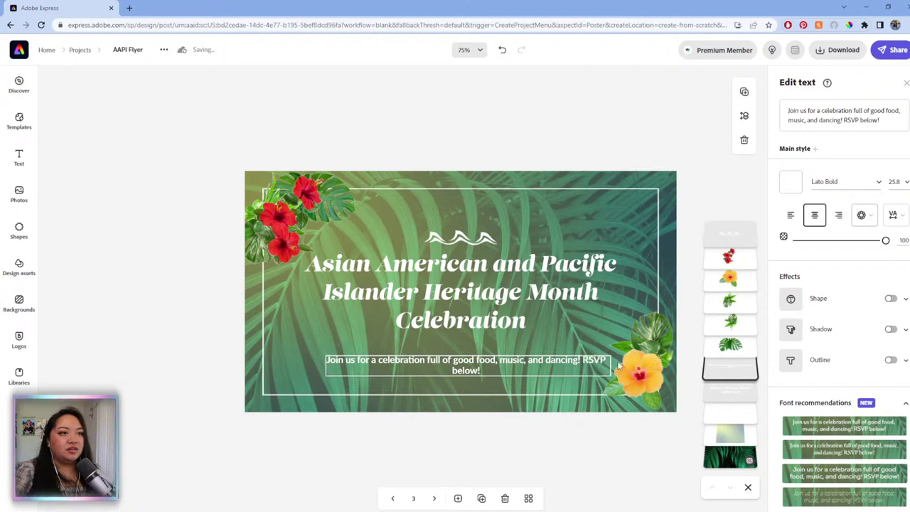
{"action": "mouse_move", "coordinate": [601, 368]}
{"action": "left_mouse_down"}
{"action": "mouse_move", "coordinate": [598, 378]}
{"action": "mouse_move", "coordinate": [600, 364]}
{"action": "left_mouse_up"}
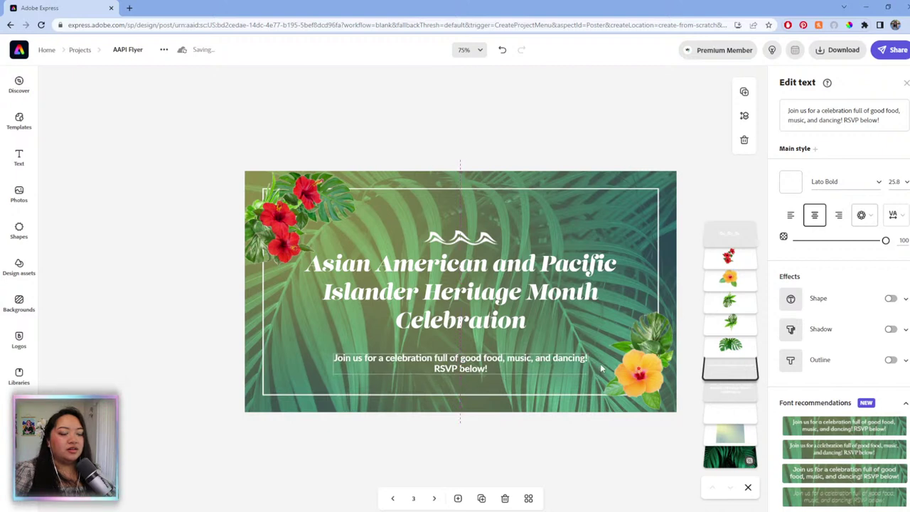
- Open the invitation text for editing and select the word "below"
{"action": "left_click", "coordinate": [435, 376]}
{"action": "left_click", "coordinate": [440, 362]}
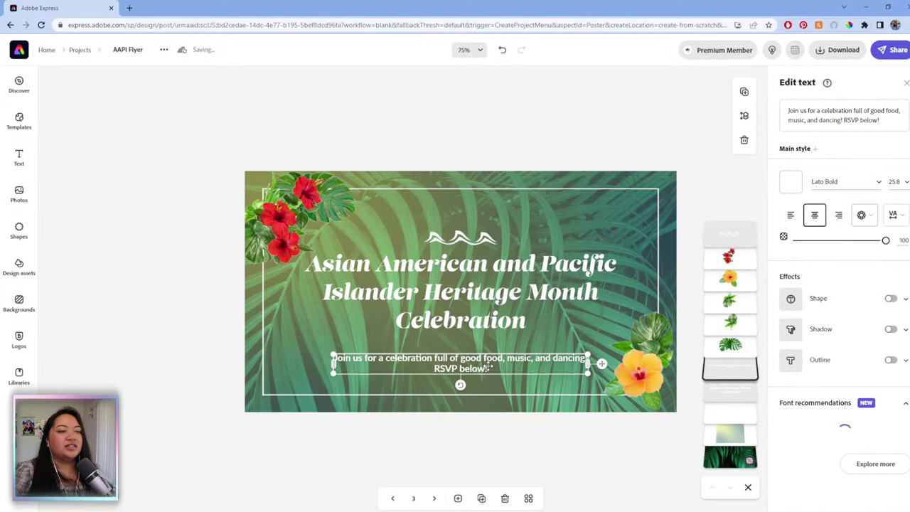
{"action": "double_click", "coordinate": [867, 120]}
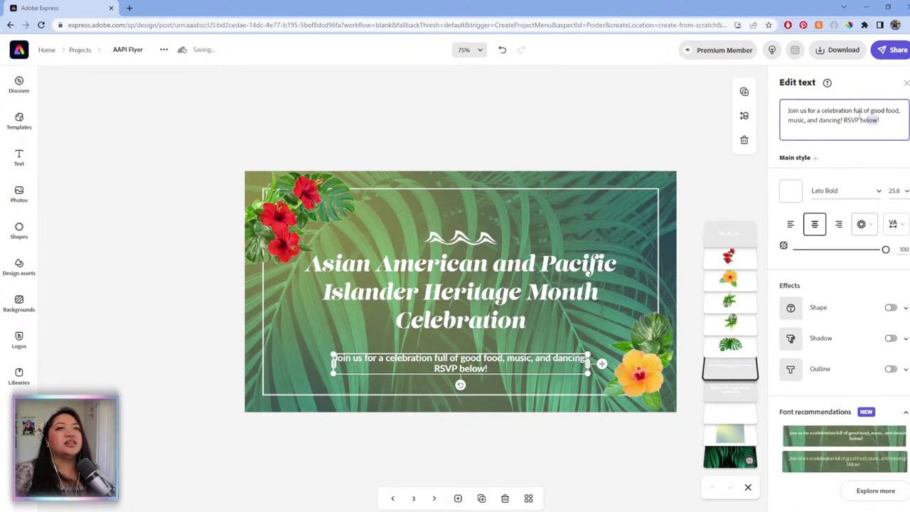
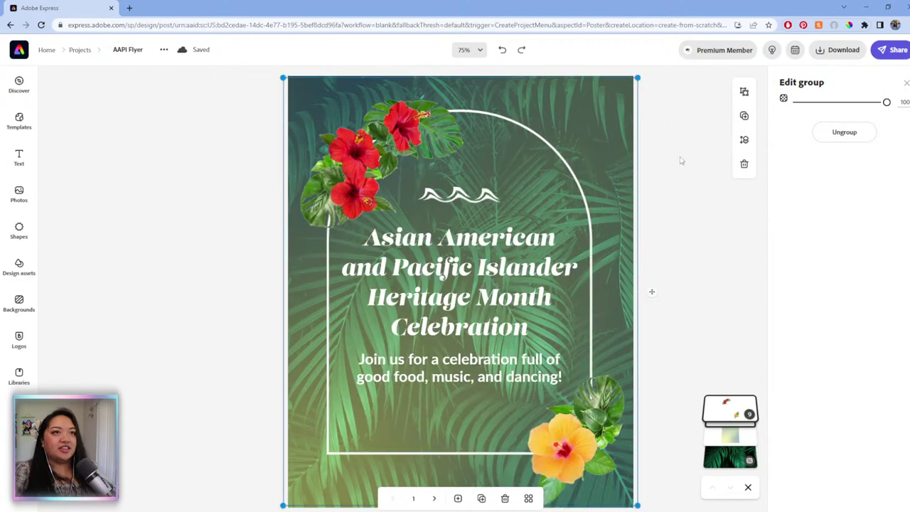
- Resize the first page to the print Poster format and enlarge the gradient overlay to cover the whole page
{"action": "left_click", "coordinate": [705, 155]}
{"action": "left_click", "coordinate": [902, 199]}
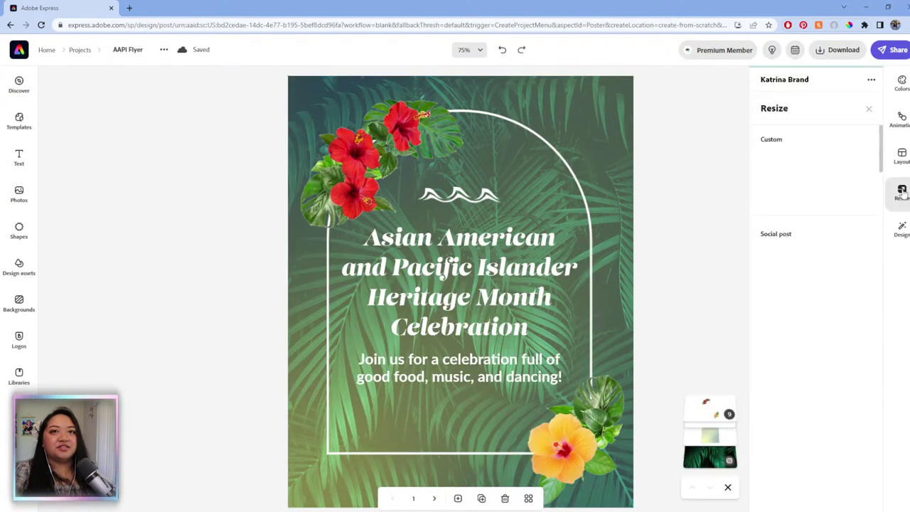
{"action": "scroll", "coordinate": [816, 347], "scroll_direction": "down", "scroll_amount": 4}
{"action": "scroll", "coordinate": [817, 346], "scroll_direction": "down", "scroll_amount": 8}
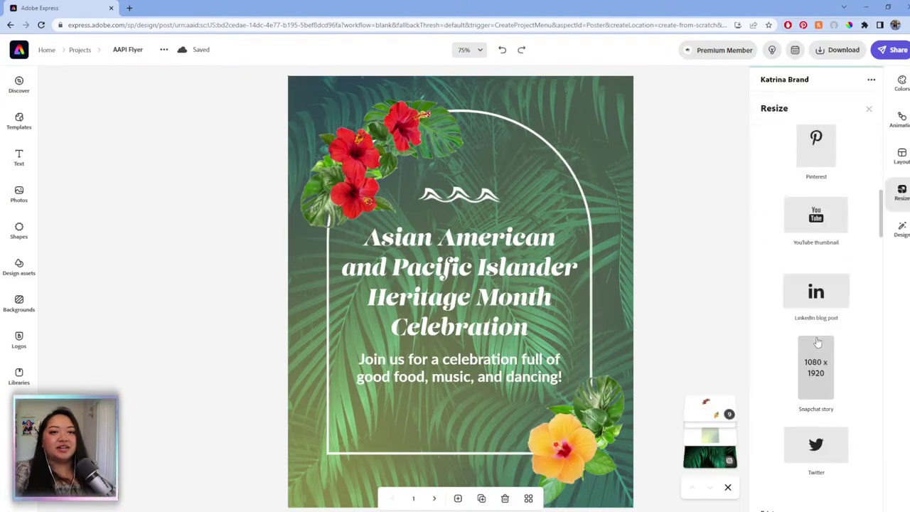
{"action": "left_click", "coordinate": [808, 304]}
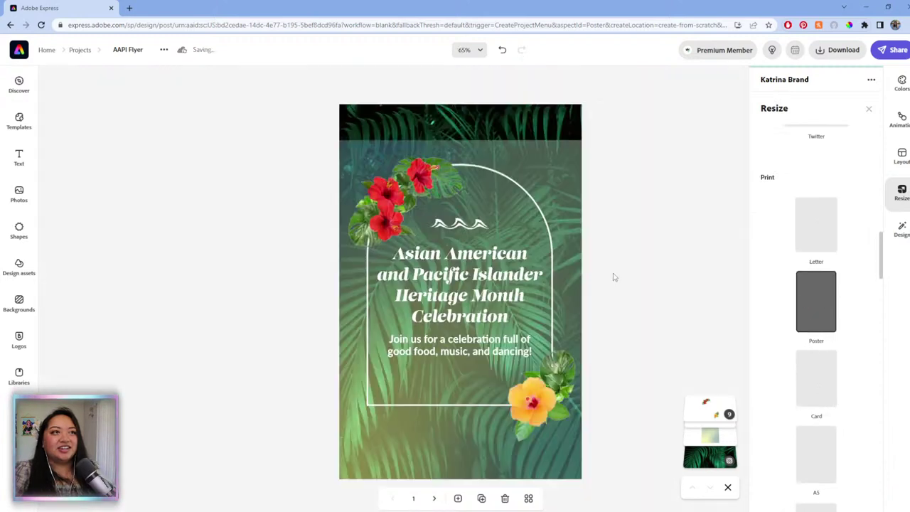
{"action": "left_click", "coordinate": [555, 153]}
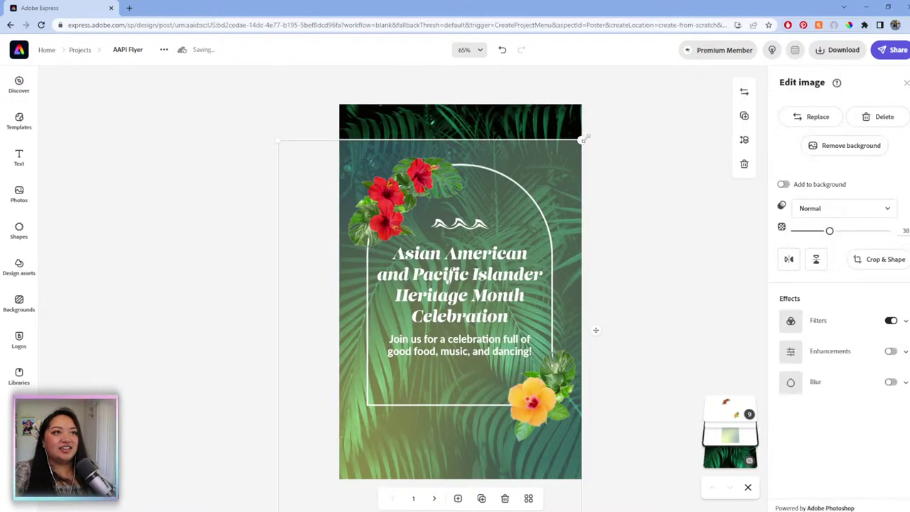
{"action": "left_click", "coordinate": [678, 183]}
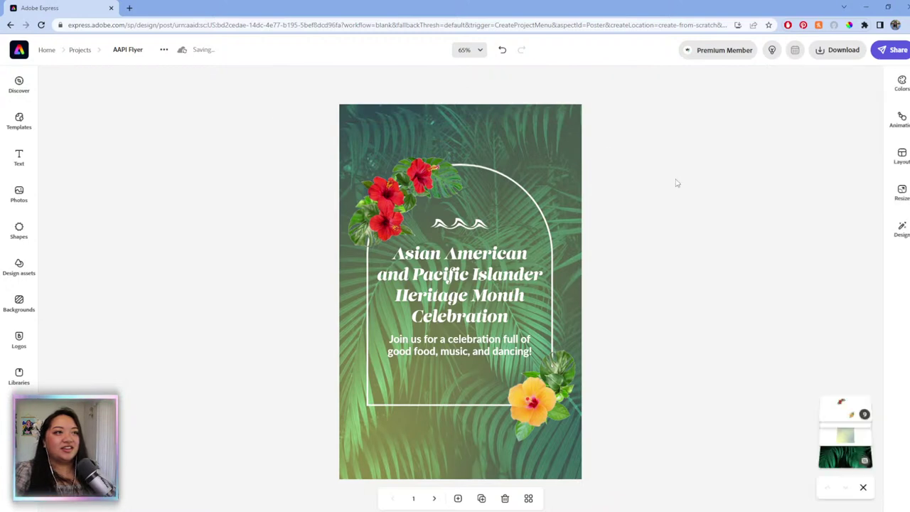
- View all page versions in the overview, then open page 5 with the pink flowers
{"action": "left_click", "coordinate": [530, 499]}
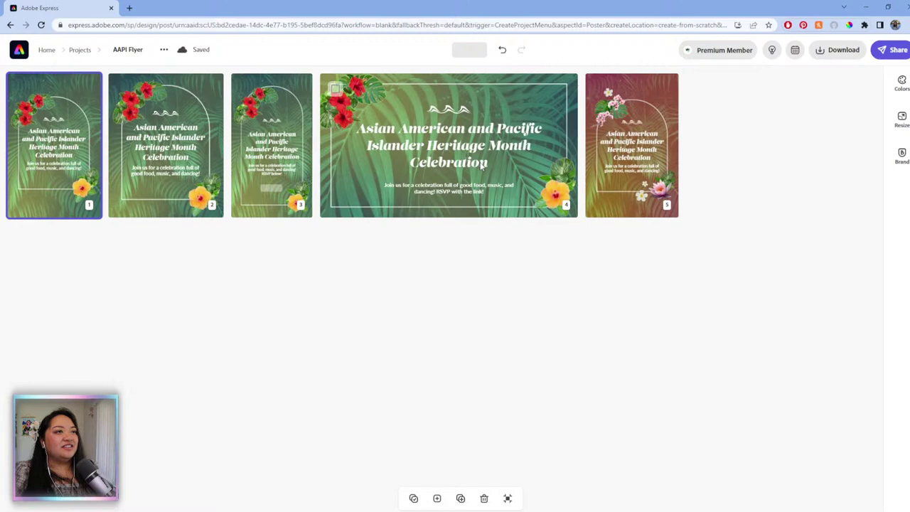
{"action": "double_click", "coordinate": [667, 145]}
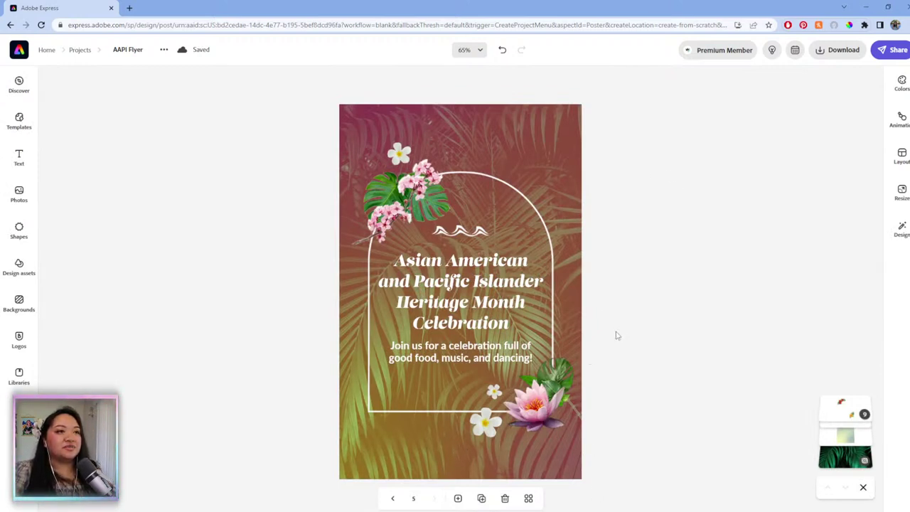
- Duplicate the fifth page with the pink flowers and open the copy as page 6
{"action": "left_click_drag", "start_coordinate": [624, 435], "coordinate": [256, 138]}
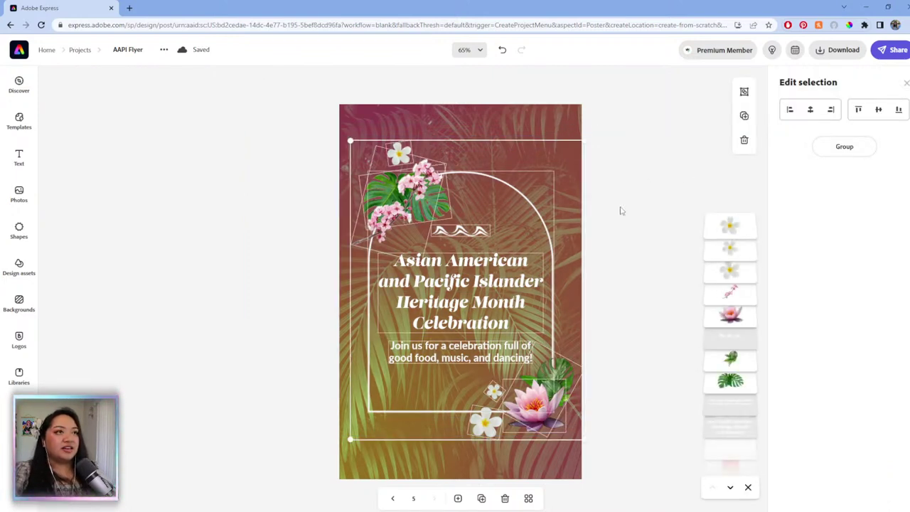
{"action": "left_click", "coordinate": [459, 498]}
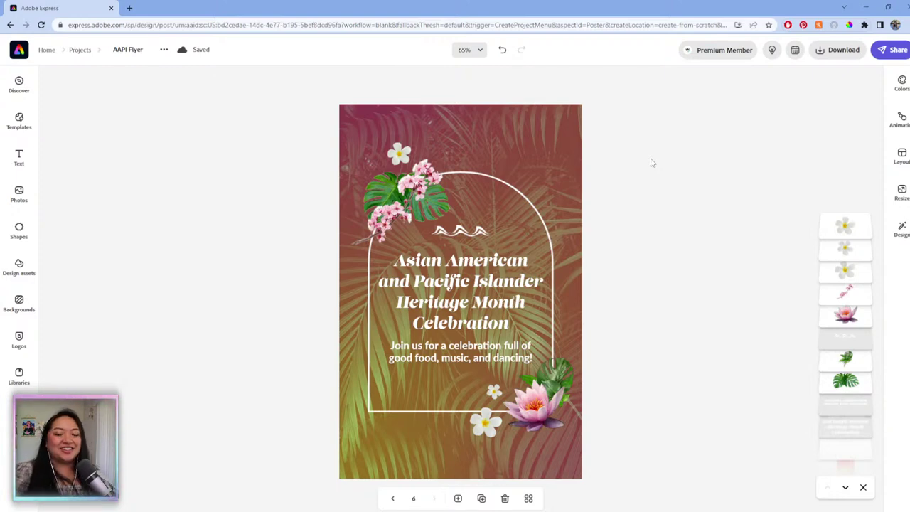
{"action": "left_click", "coordinate": [528, 498]}
{"action": "double_click", "coordinate": [716, 172]}
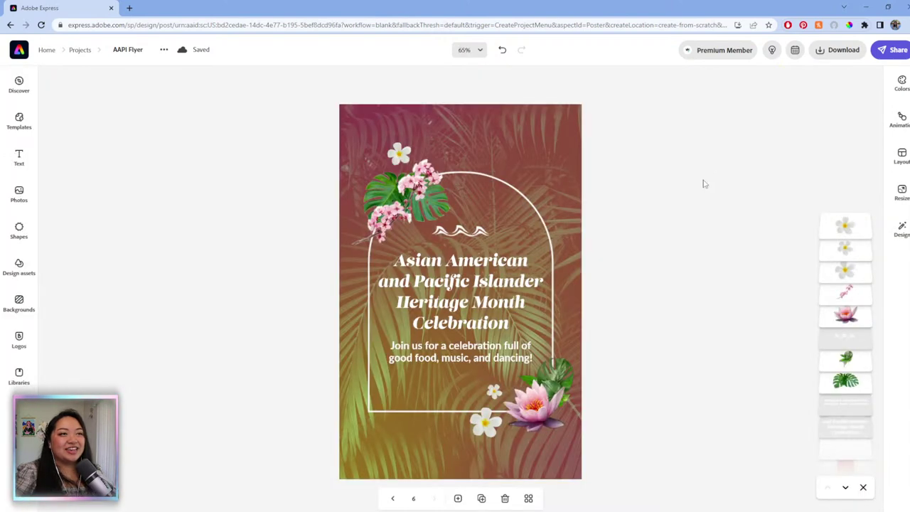
- Resize page 6 to the Instagram portrait format, 1080 x 1350
{"action": "left_click", "coordinate": [567, 179]}
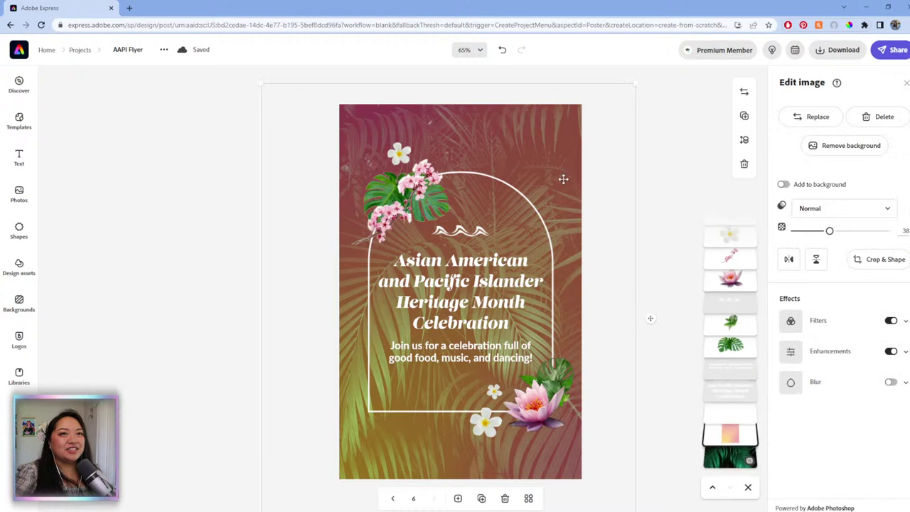
{"action": "left_click", "coordinate": [657, 147]}
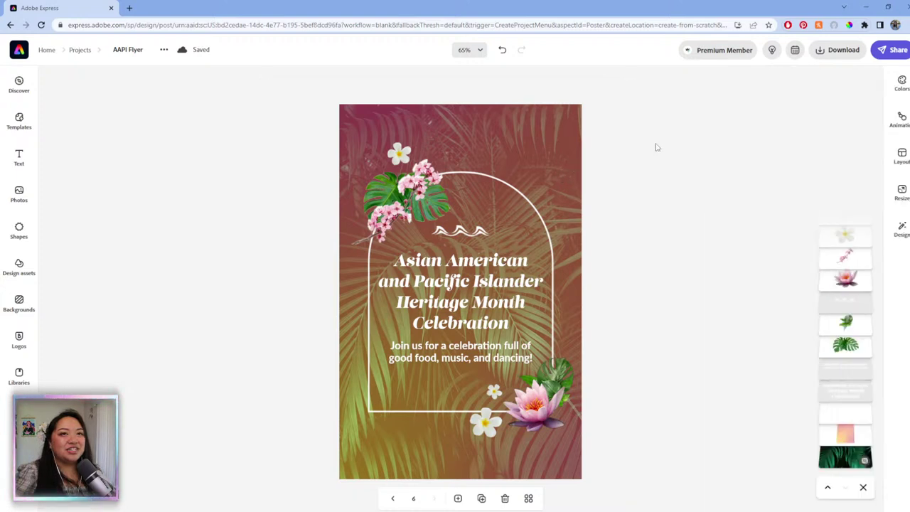
{"action": "left_click", "coordinate": [901, 192]}
{"action": "scroll", "coordinate": [809, 247], "scroll_direction": "down", "scroll_amount": 10}
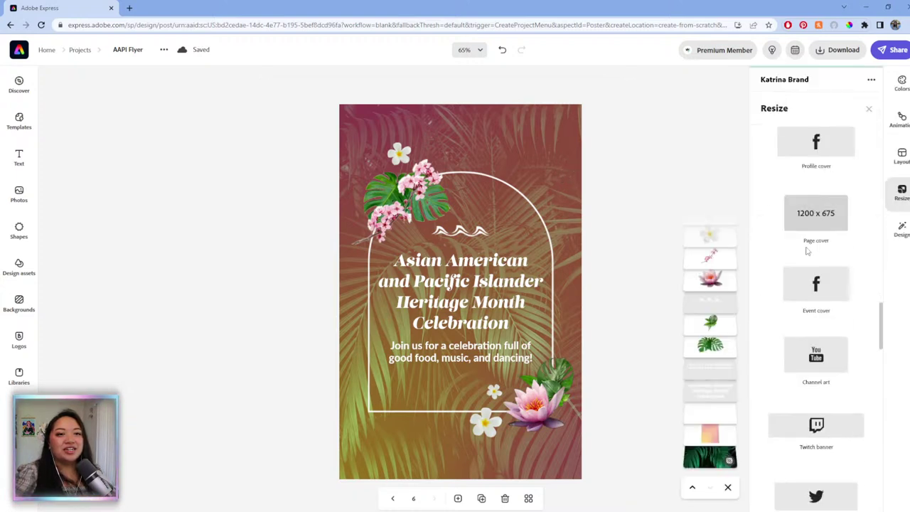
{"action": "scroll", "coordinate": [805, 253], "scroll_direction": "up", "scroll_amount": 6}
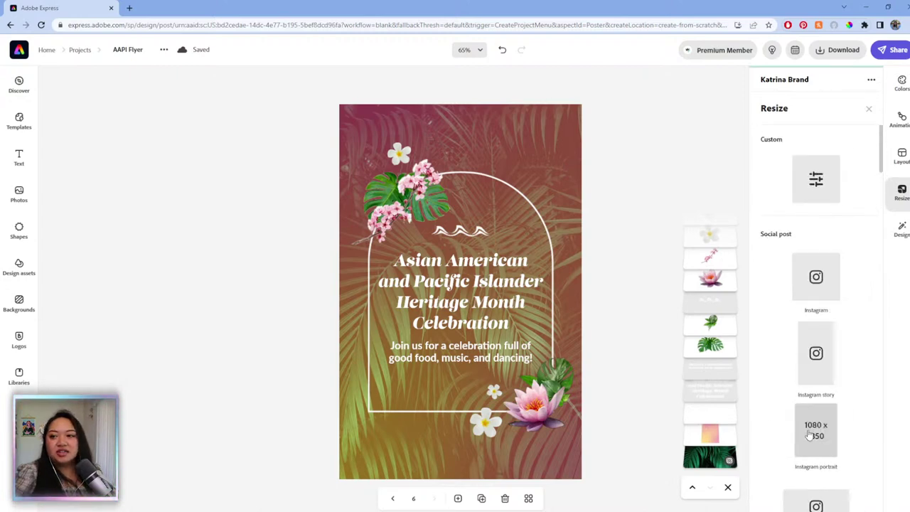
{"action": "left_click", "coordinate": [809, 436]}
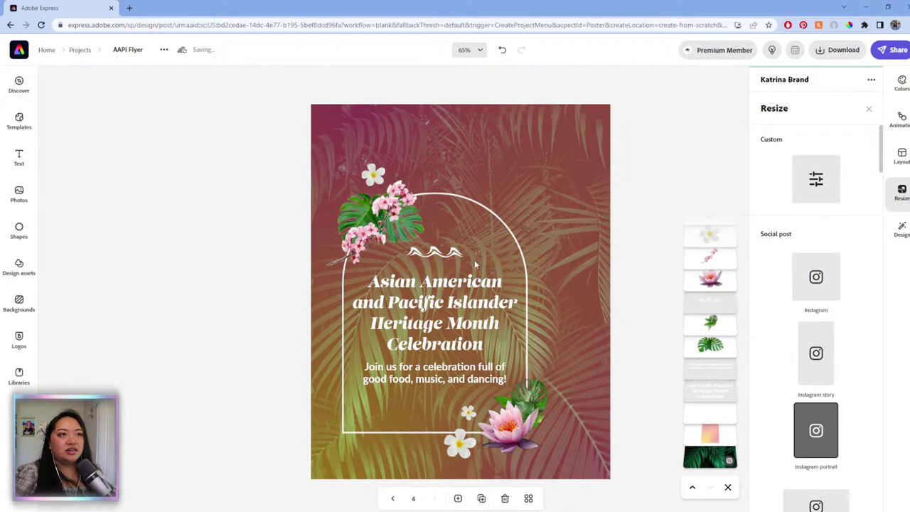
{"action": "left_click", "coordinate": [474, 263]}
{"action": "left_click_drag", "start_coordinate": [477, 283], "coordinate": [503, 283]}
{"action": "key", "text": "ctrl+z"}
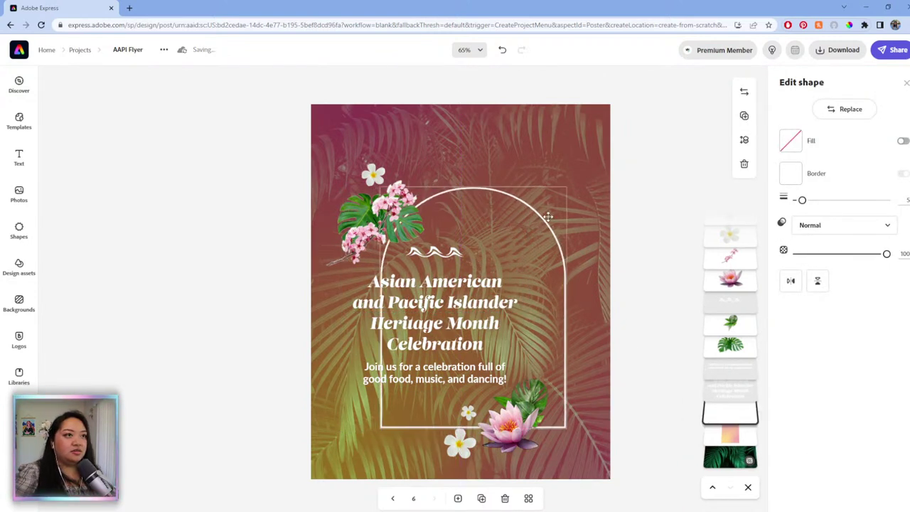
- Select the frame, flowers and text together, enlarge them proportionally, and center them on the portrait page
{"action": "left_click", "coordinate": [289, 173]}
{"action": "left_click_drag", "start_coordinate": [271, 158], "coordinate": [569, 462]}
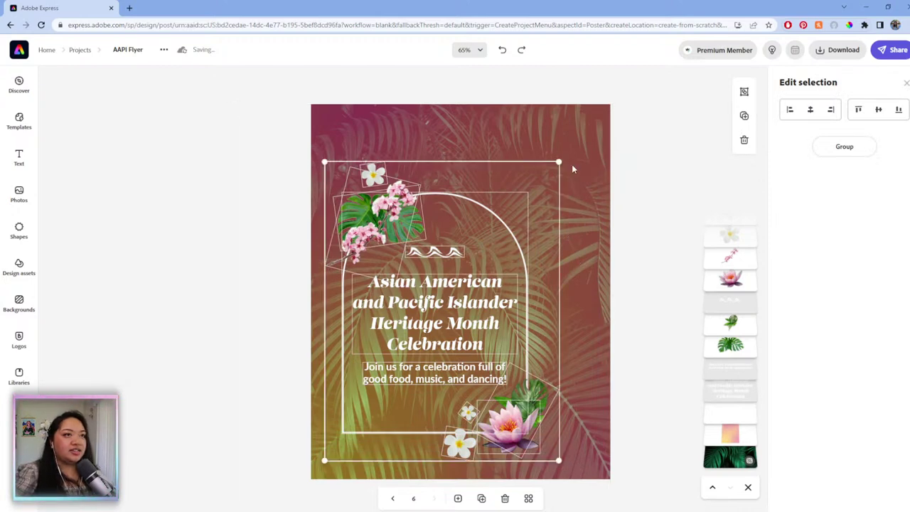
{"action": "left_click_drag", "start_coordinate": [559, 162], "coordinate": [618, 133]}
{"action": "left_click_drag", "start_coordinate": [535, 179], "coordinate": [538, 187]}
{"action": "left_click", "coordinate": [657, 195]}
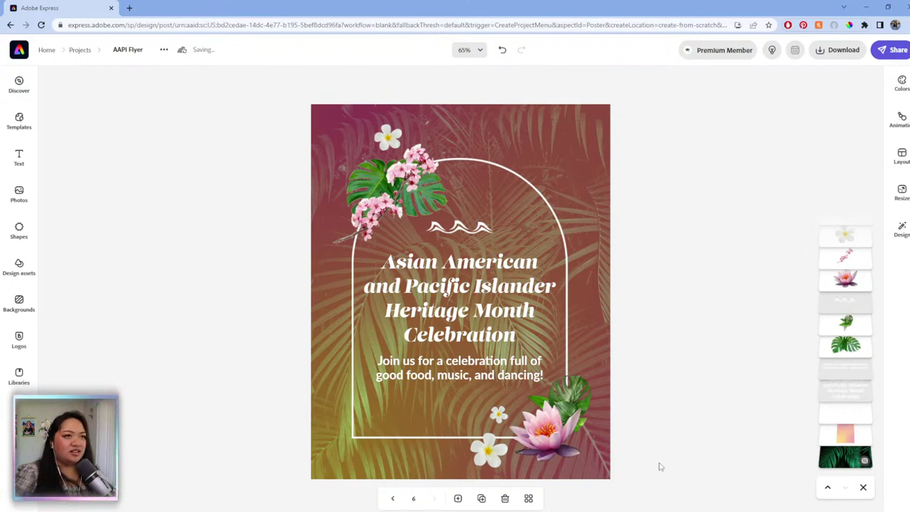
- Nudge the whole arrangement of frame, flowers and text slightly left on the portrait page
{"action": "left_click_drag", "start_coordinate": [644, 451], "coordinate": [295, 135]}
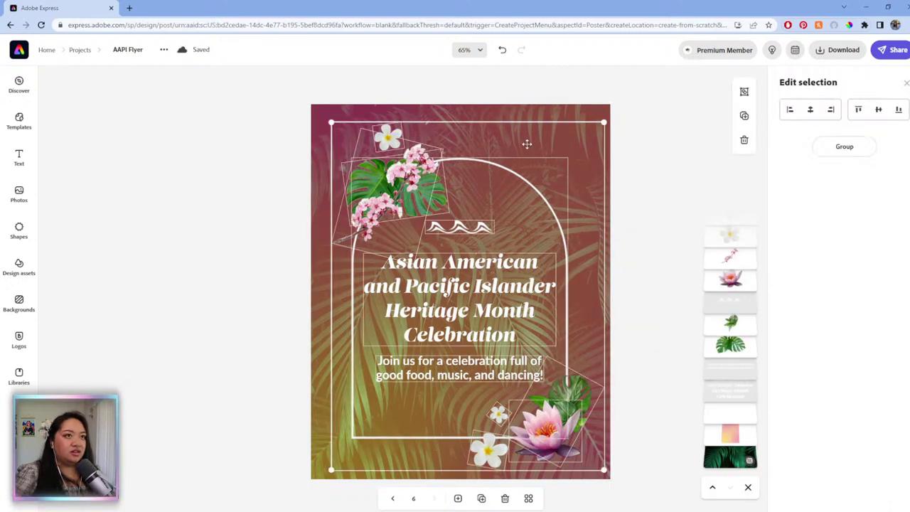
{"action": "key", "text": "Left"}
{"action": "key", "text": "Left"}
{"action": "key", "text": "Left"}
{"action": "key", "text": "Left"}
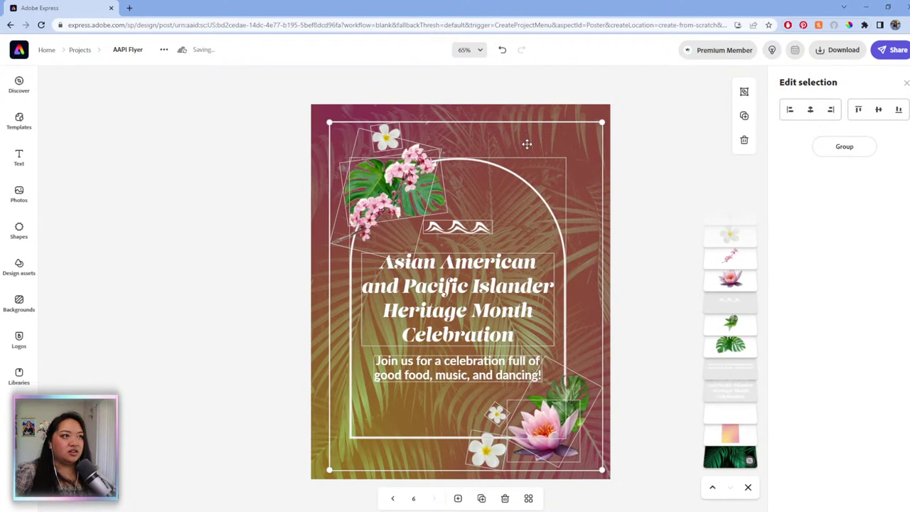
{"action": "key", "text": "Left"}
{"action": "key", "text": "Left"}
{"action": "key", "text": "Left"}
{"action": "key", "text": "Left"}
{"action": "key", "text": "Left"}
{"action": "key", "text": "Left"}
{"action": "key", "text": "Right"}
{"action": "key", "text": "Right"}
{"action": "key", "text": "Right"}
{"action": "key", "text": "Right"}
{"action": "key", "text": "Right"}
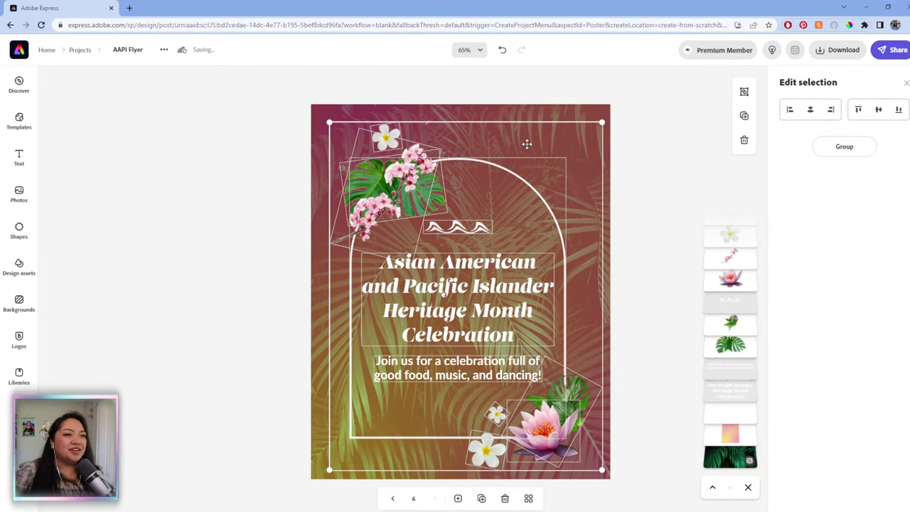
{"action": "left_click", "coordinate": [629, 125]}
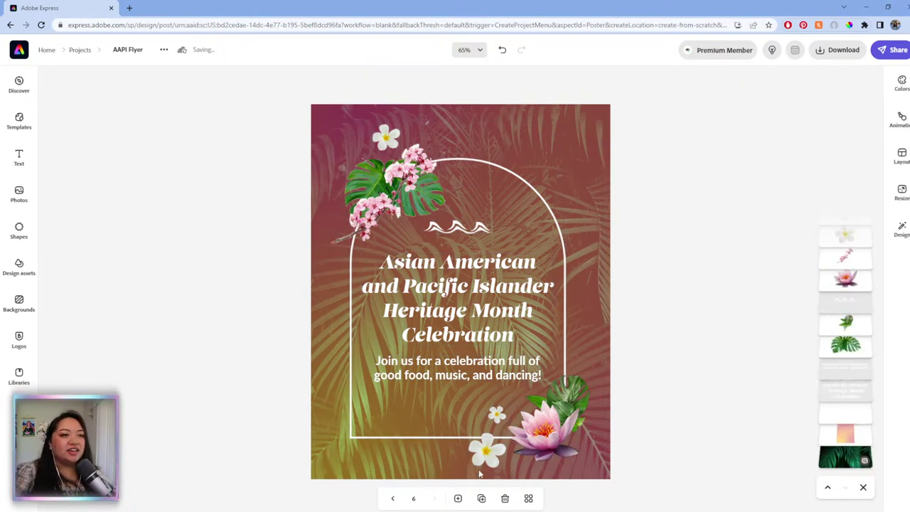
- Duplicate the portrait page and open the copy as page 7
{"action": "left_click", "coordinate": [481, 500]}
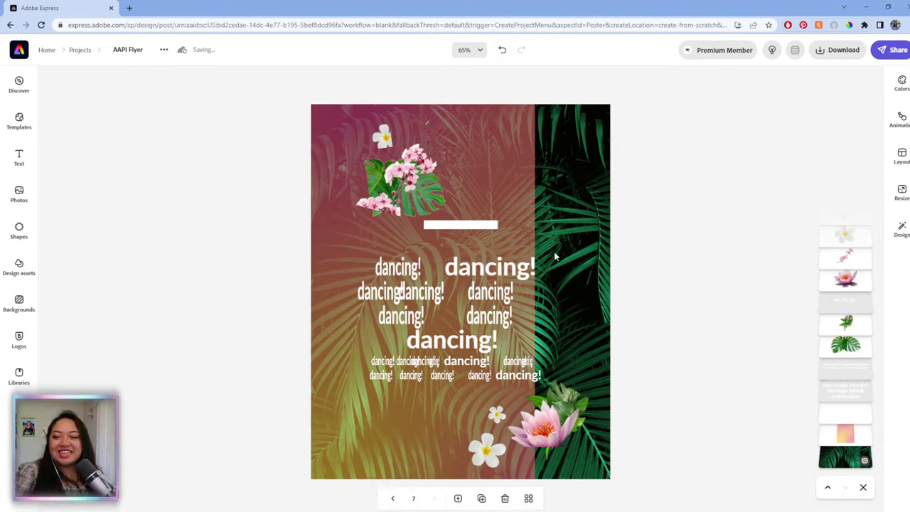
{"action": "left_click", "coordinate": [392, 498]}
{"action": "left_click", "coordinate": [436, 499]}
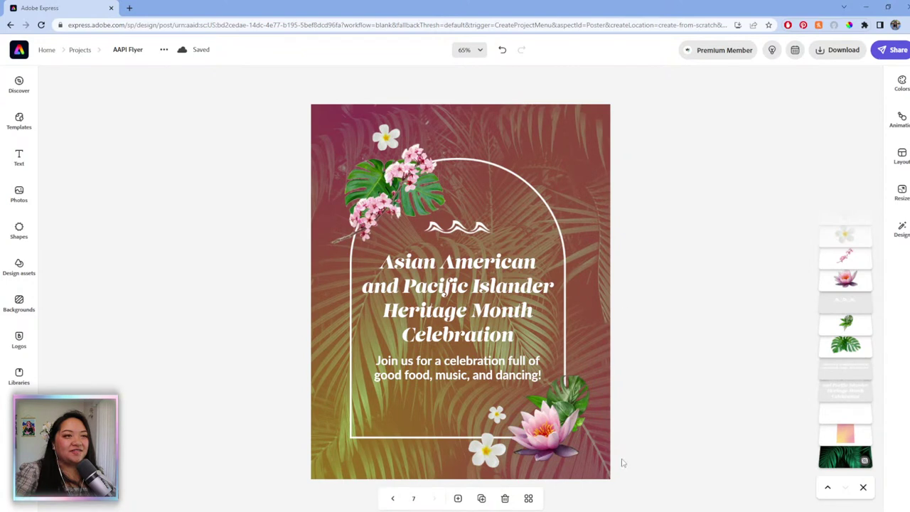
- Group the frame, flowers, wave ornament and text on page 7 into one object
{"action": "left_click_drag", "start_coordinate": [659, 470], "coordinate": [273, 133]}
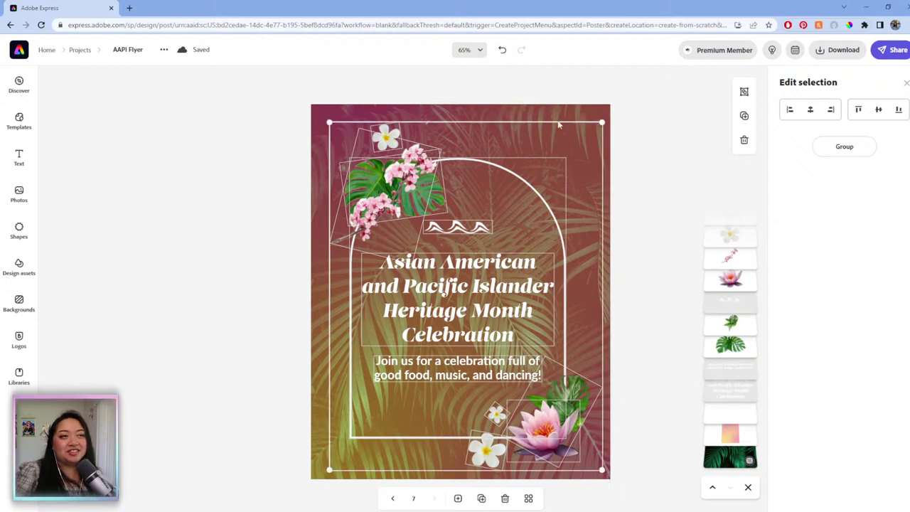
{"action": "left_click", "coordinate": [853, 150]}
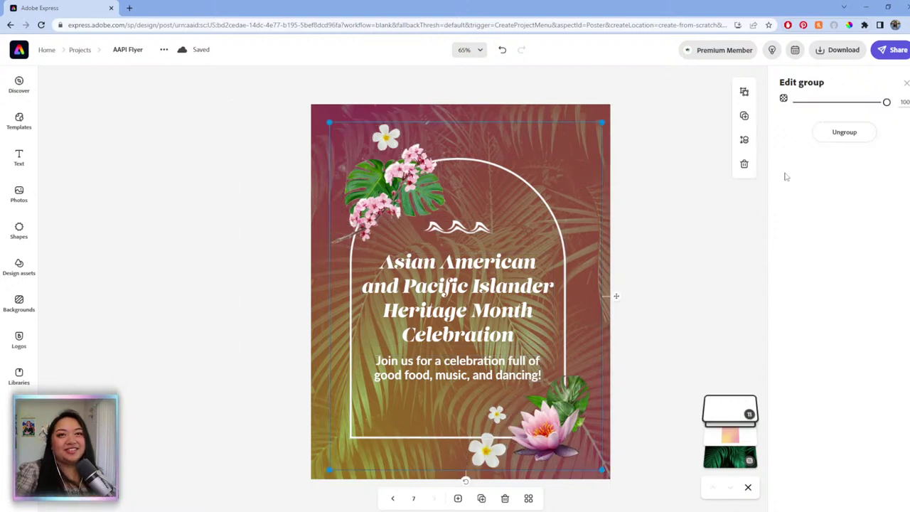
{"action": "left_click", "coordinate": [646, 247]}
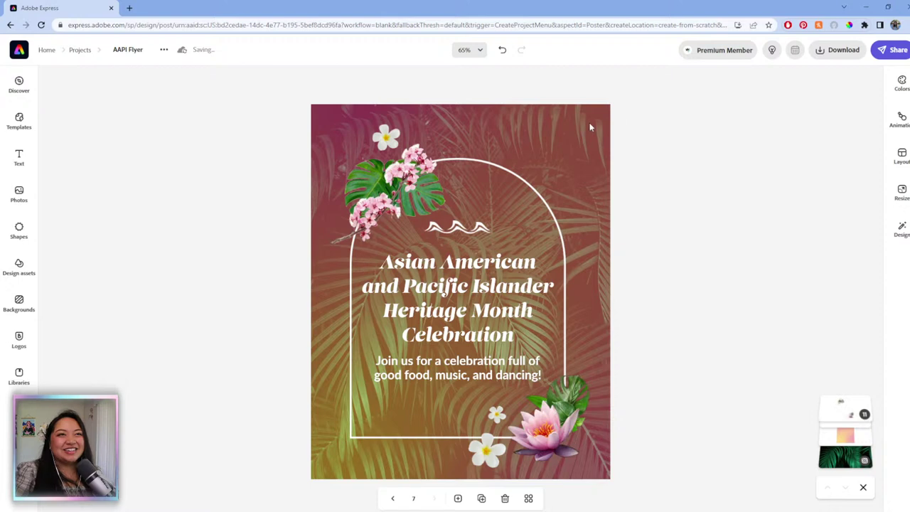
{"action": "left_click", "coordinate": [594, 119]}
{"action": "left_click", "coordinate": [646, 130]}
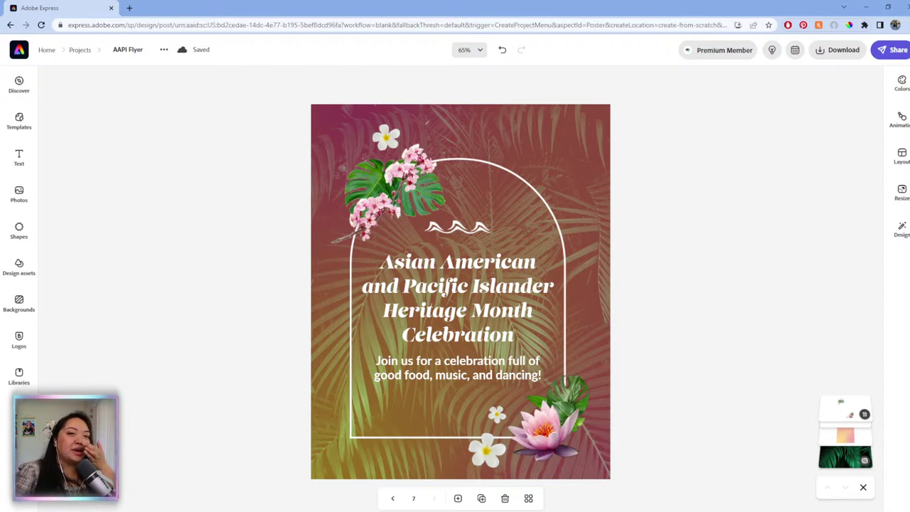
- Resize page 7 to the Instagram story format, 1080 x 1920, and enlarge the gradient overlay to cover the whole page
{"action": "left_click", "coordinate": [902, 191]}
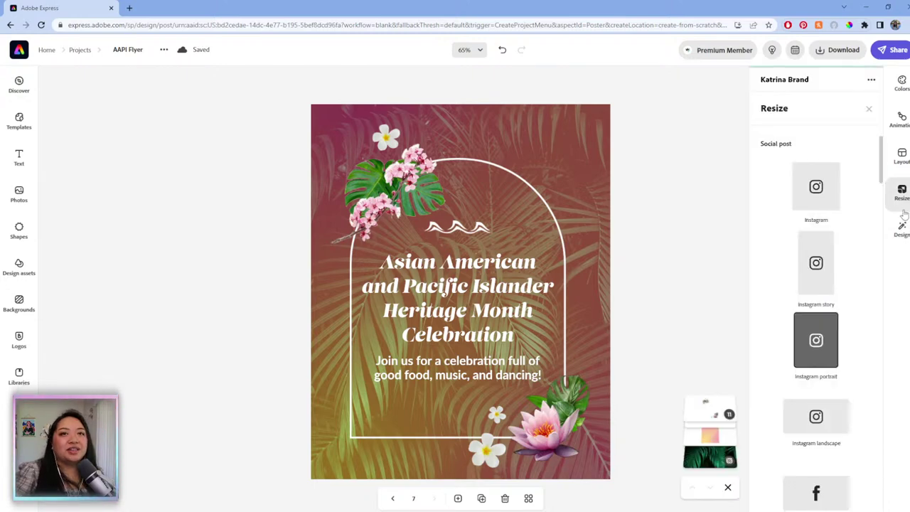
{"action": "left_click", "coordinate": [825, 242]}
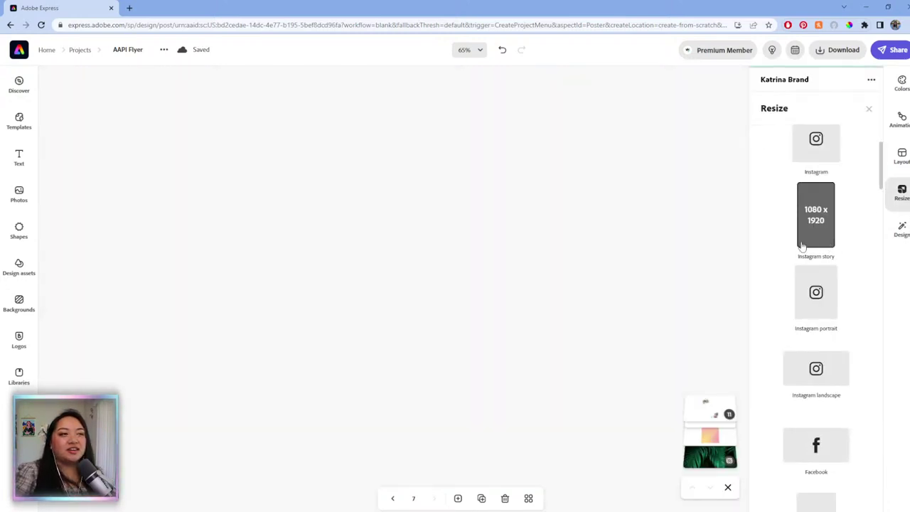
{"action": "left_click", "coordinate": [539, 179]}
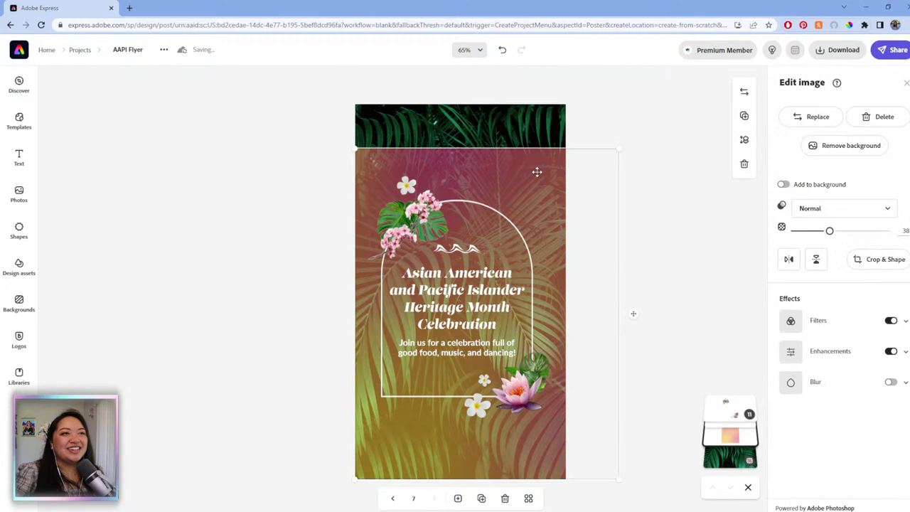
{"action": "left_click_drag", "start_coordinate": [529, 175], "coordinate": [514, 132]}
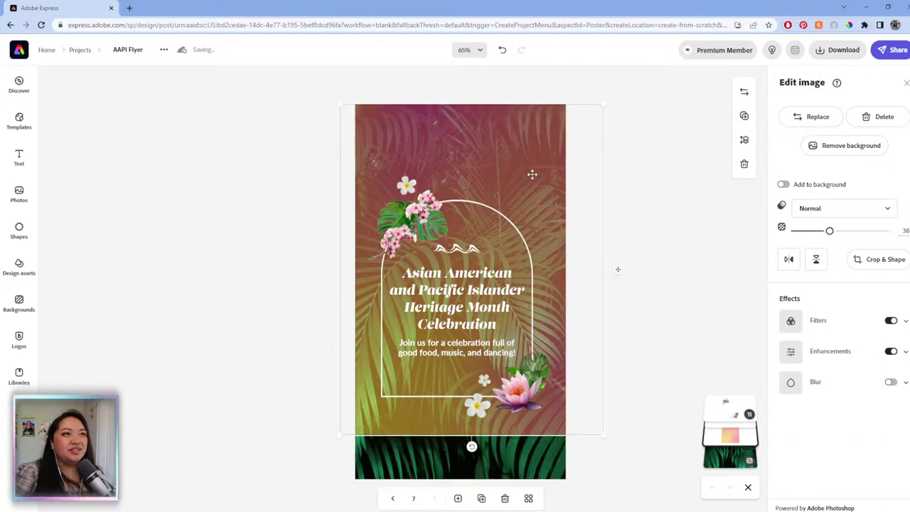
{"action": "left_click_drag", "start_coordinate": [605, 434], "coordinate": [620, 471]}
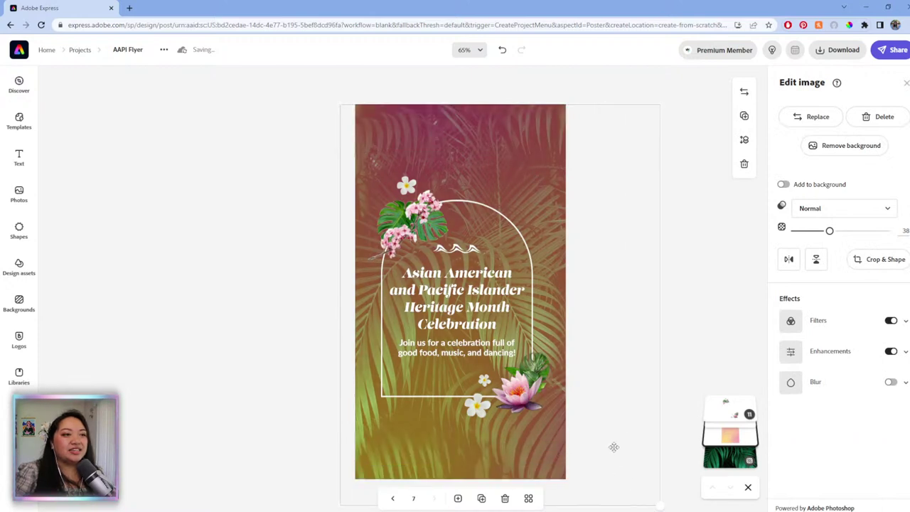
{"action": "left_click", "coordinate": [702, 199]}
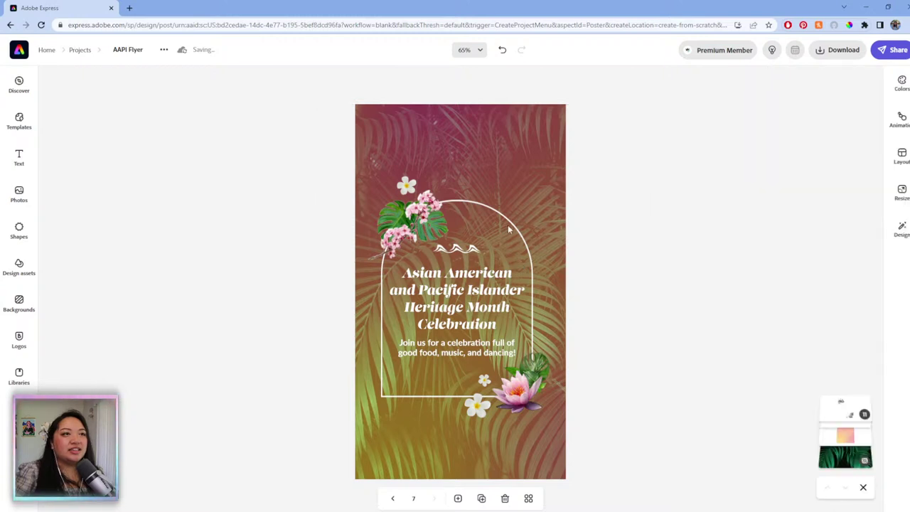
- Ungroup the artwork, stretch the arch frame taller at both its upper and lower edges, and center it on the page
{"action": "left_click", "coordinate": [510, 226]}
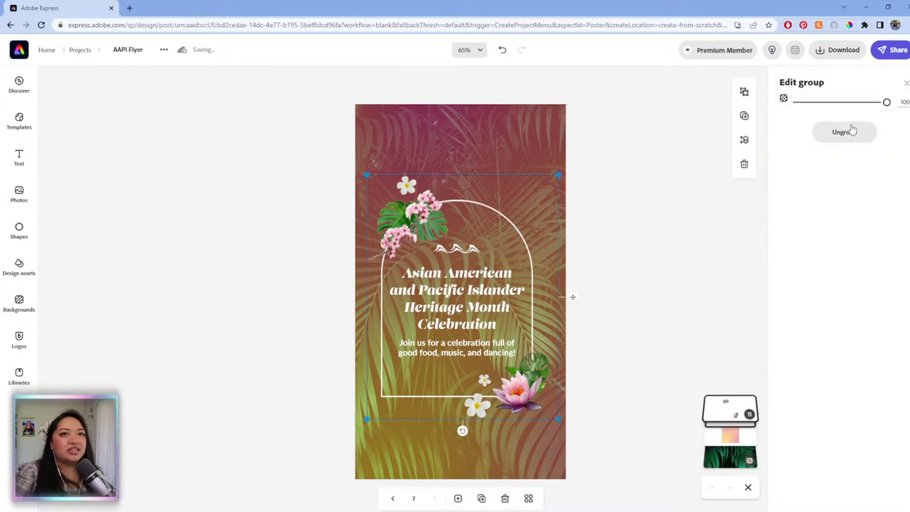
{"action": "left_click", "coordinate": [515, 216]}
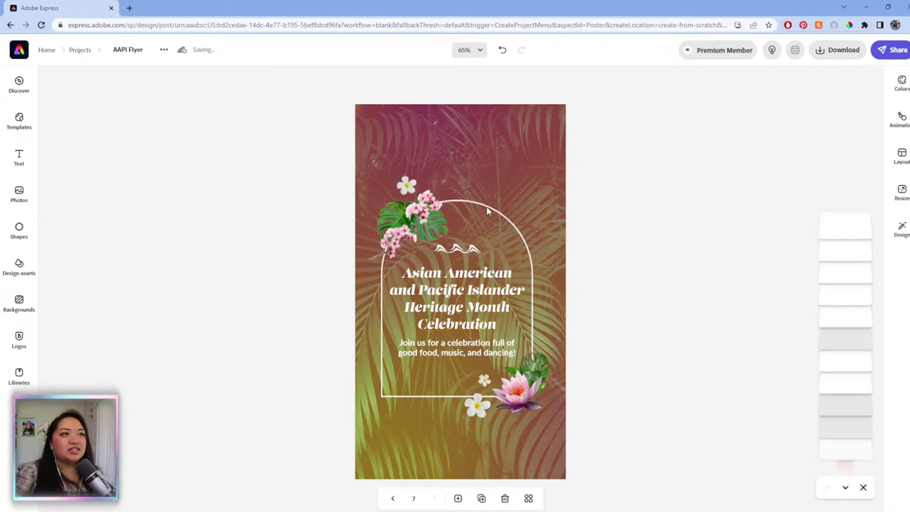
{"action": "left_click", "coordinate": [486, 206]}
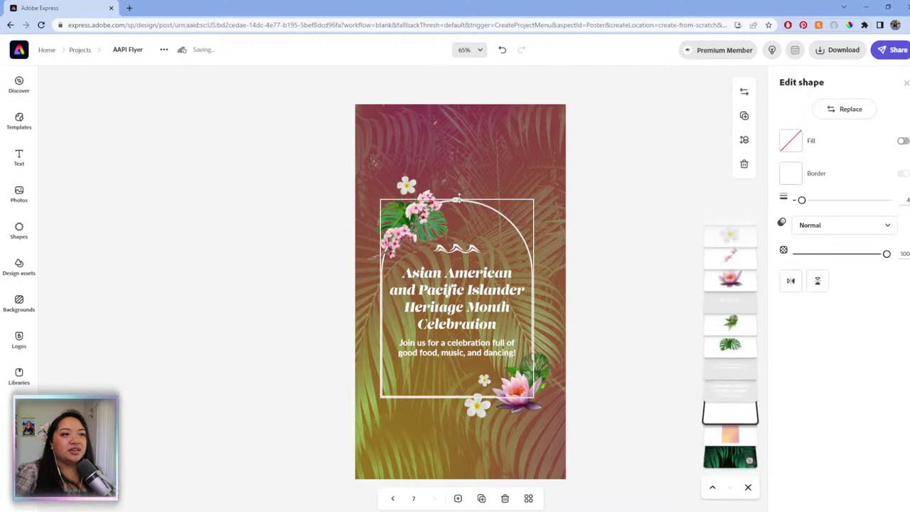
{"action": "left_click_drag", "start_coordinate": [459, 199], "coordinate": [459, 139]}
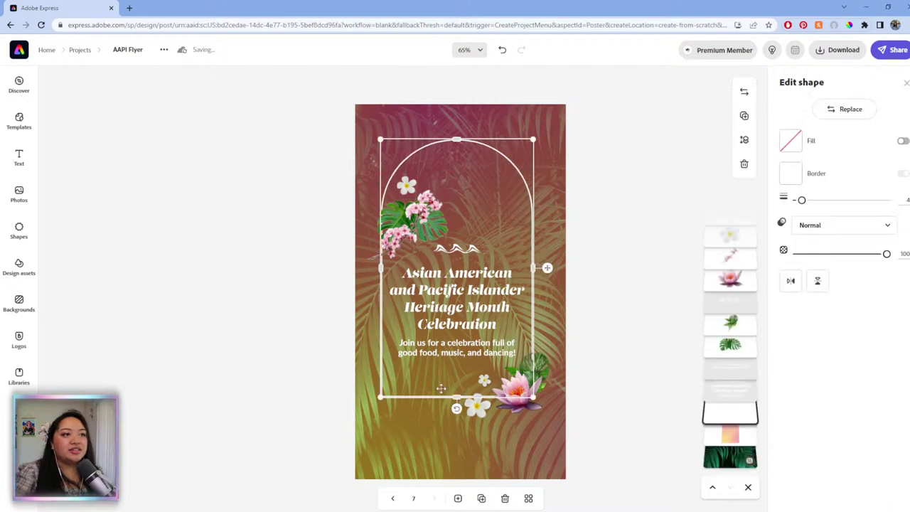
{"action": "left_click_drag", "start_coordinate": [458, 395], "coordinate": [458, 448]}
{"action": "left_click_drag", "start_coordinate": [508, 207], "coordinate": [506, 198]}
- Move the pink lotus and the green leaf behind it down to the arch frame's lower right corner
{"action": "left_click", "coordinate": [593, 368]}
{"action": "left_click", "coordinate": [512, 405]}
{"action": "left_click_drag", "start_coordinate": [512, 405], "coordinate": [519, 448]}
{"action": "left_click", "coordinate": [537, 369]}
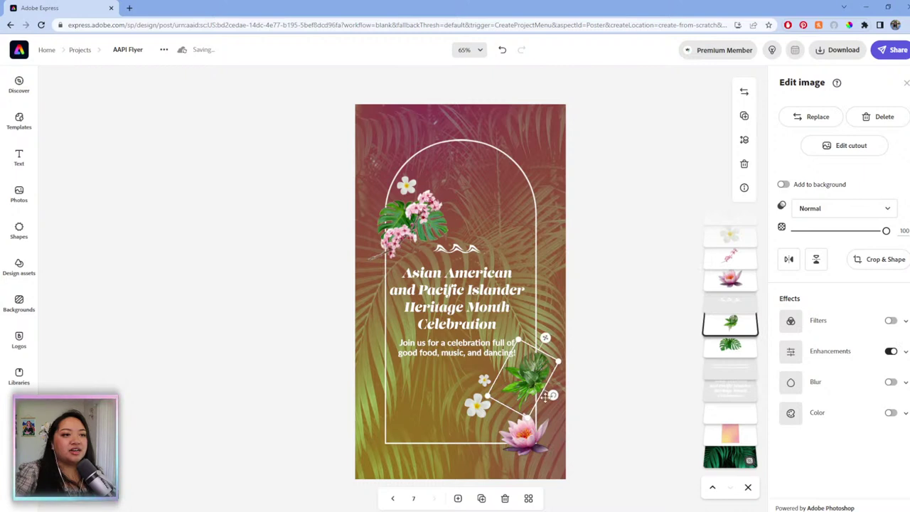
{"action": "left_click_drag", "start_coordinate": [548, 409], "coordinate": [559, 444]}
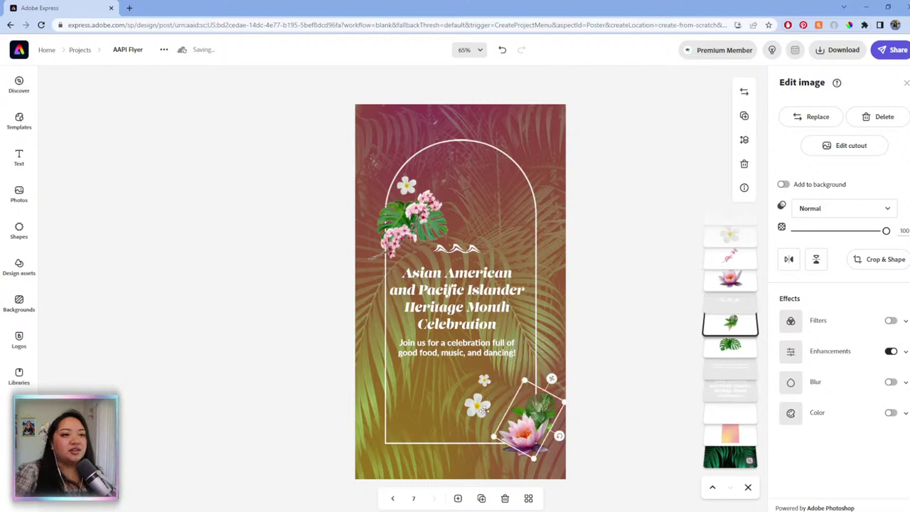
- Move the larger white flower down onto the frame's bottom edge, just left of the lotus
{"action": "left_click", "coordinate": [478, 407]}
{"action": "left_click_drag", "start_coordinate": [478, 411], "coordinate": [478, 448]}
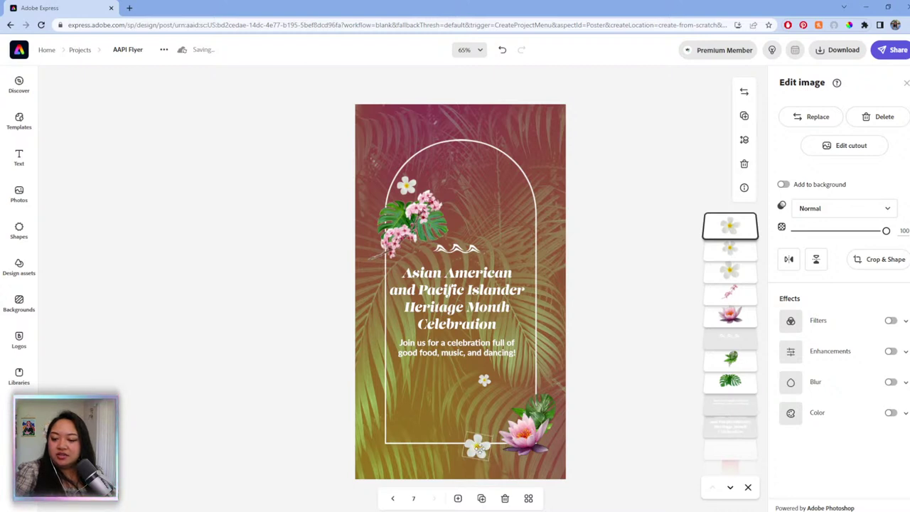
{"action": "left_click_drag", "start_coordinate": [478, 448], "coordinate": [478, 447]}
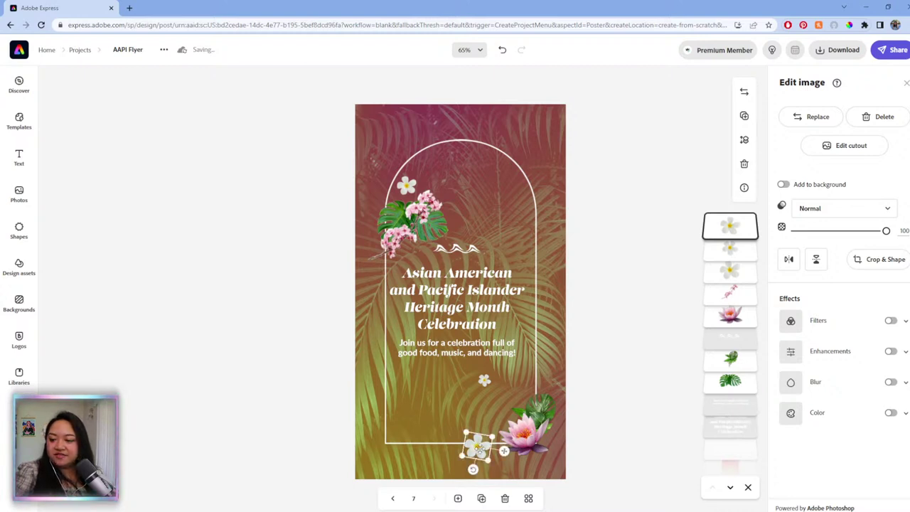
- Move the small white flower down above the larger white flower, just left of the lotus
{"action": "left_click", "coordinate": [484, 381]}
{"action": "left_click_drag", "start_coordinate": [495, 393], "coordinate": [502, 434]}
- Move the green leaf and the pink blossom branch up to the arch's upper left curve, and enlarge the branch
{"action": "left_click", "coordinate": [421, 206]}
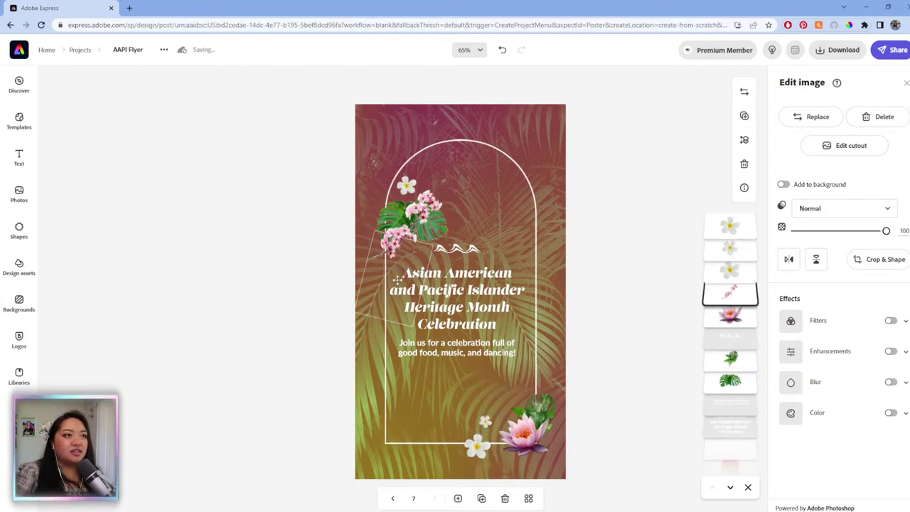
{"action": "left_click_drag", "start_coordinate": [420, 206], "coordinate": [402, 279]}
{"action": "left_click", "coordinate": [420, 225]}
{"action": "left_click_drag", "start_coordinate": [429, 180], "coordinate": [424, 176]}
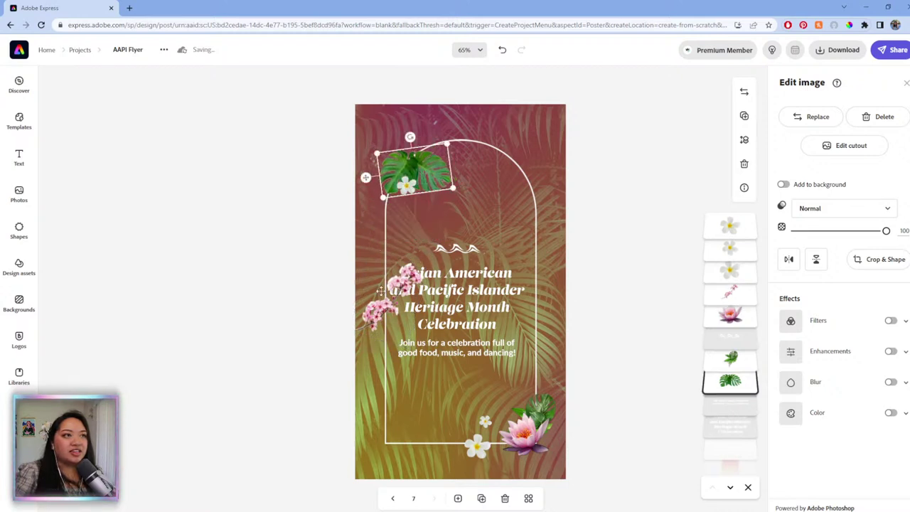
{"action": "left_click_drag", "start_coordinate": [369, 320], "coordinate": [394, 196]}
{"action": "left_click_drag", "start_coordinate": [452, 145], "coordinate": [467, 135]}
- Place the upper white flower above the blossom branch, and enlarge the green leaf behind the blossoms and shift it slightly upward
{"action": "left_click_drag", "start_coordinate": [401, 188], "coordinate": [431, 133]}
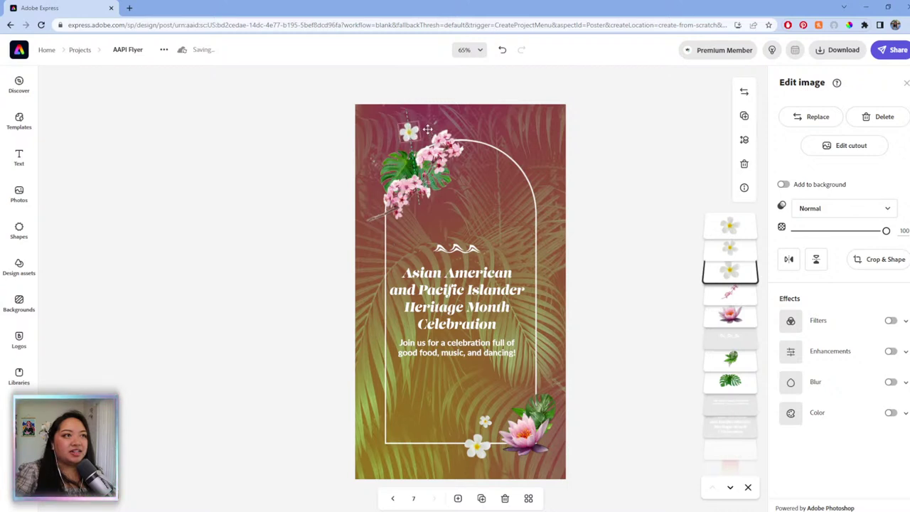
{"action": "left_click", "coordinate": [368, 196]}
{"action": "left_click", "coordinate": [730, 382]}
{"action": "mouse_move", "coordinate": [459, 190]}
{"action": "left_mouse_down"}
{"action": "mouse_move", "coordinate": [472, 200]}
{"action": "mouse_move", "coordinate": [454, 184]}
{"action": "left_mouse_up"}
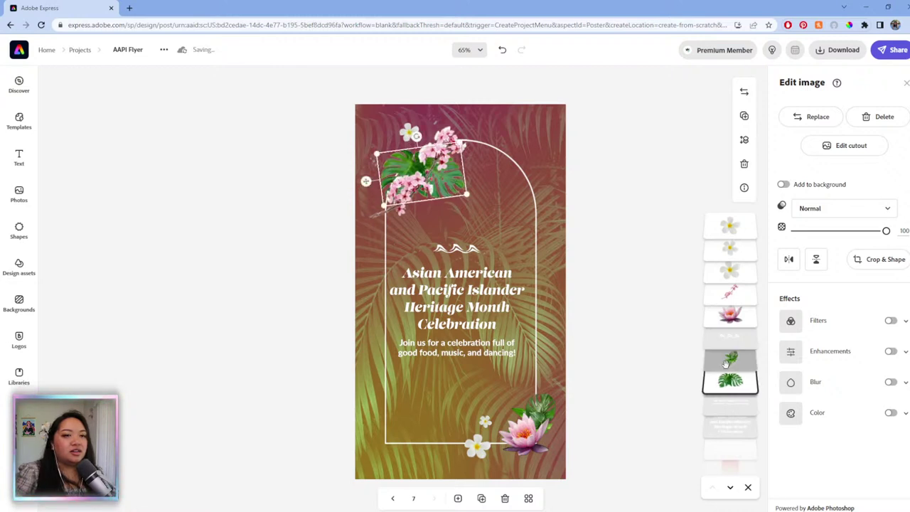
{"action": "left_click_drag", "start_coordinate": [365, 181], "coordinate": [361, 178]}
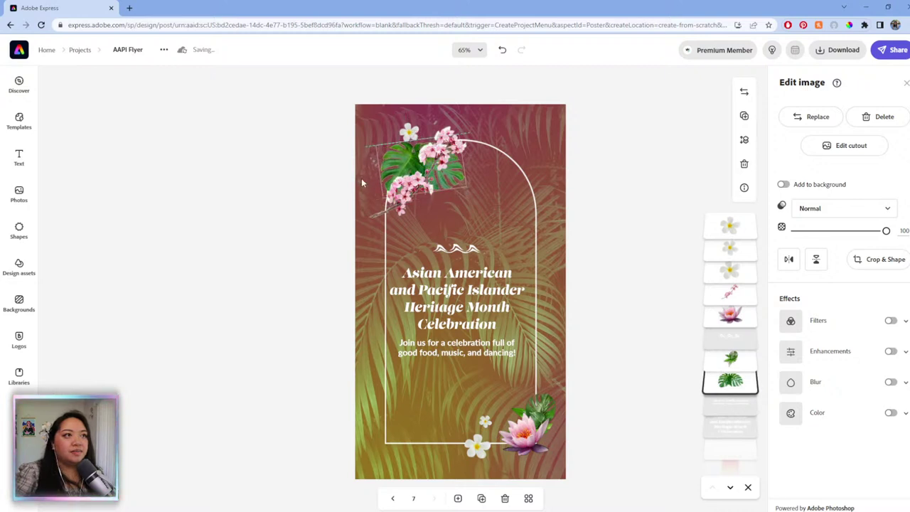
{"action": "left_click", "coordinate": [411, 131]}
{"action": "left_click_drag", "start_coordinate": [411, 131], "coordinate": [418, 126]}
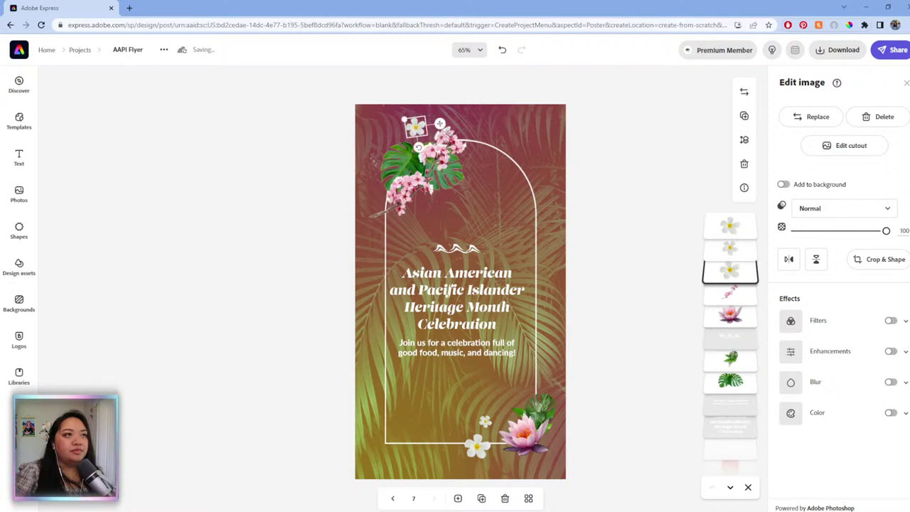
- Raise the wave ornament, the title and the tagline inside the arch, keeping them centered on the page
{"action": "left_click", "coordinate": [599, 239]}
{"action": "left_click", "coordinate": [475, 250]}
{"action": "left_click", "coordinate": [464, 253]}
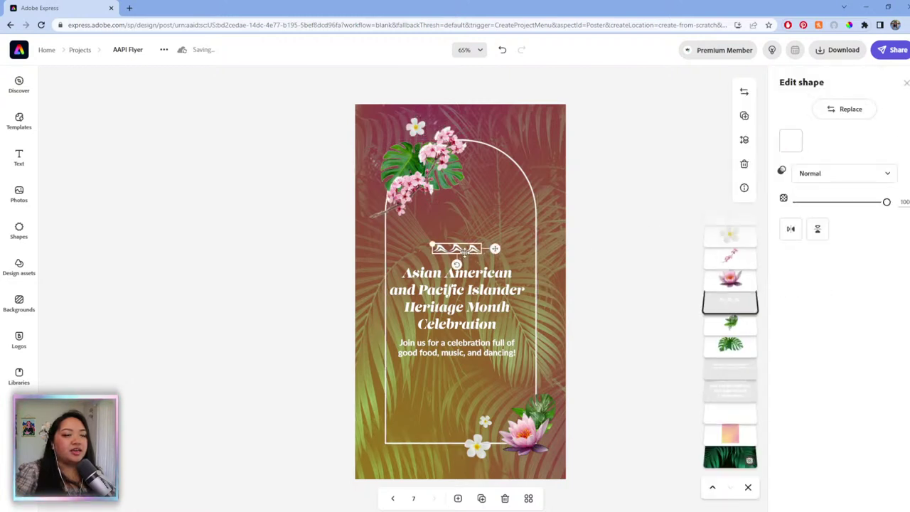
{"action": "left_click_drag", "start_coordinate": [495, 248], "coordinate": [497, 218]}
{"action": "left_click", "coordinate": [462, 292]}
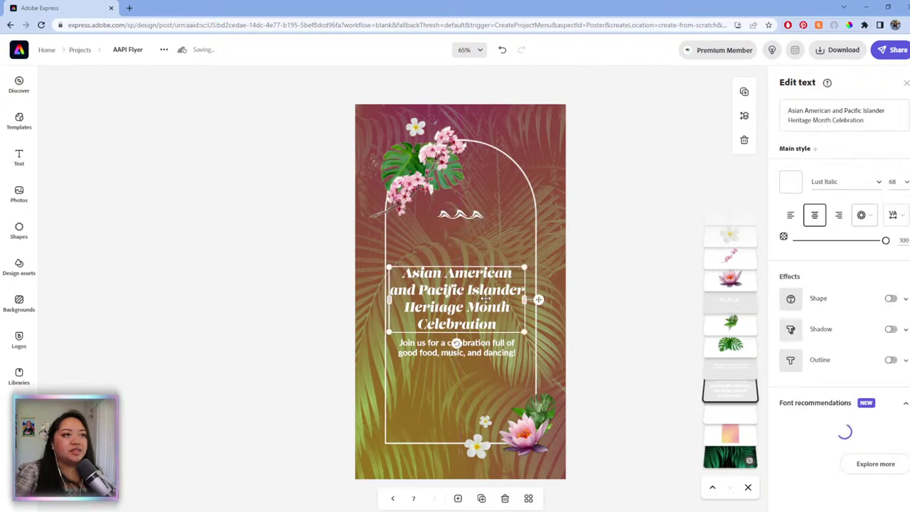
{"action": "left_click_drag", "start_coordinate": [546, 284], "coordinate": [544, 271]}
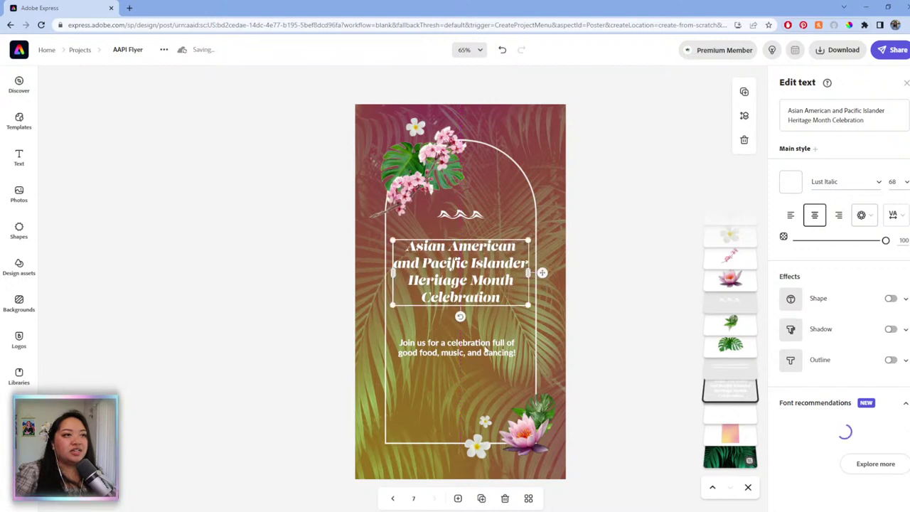
{"action": "left_click", "coordinate": [488, 350]}
{"action": "left_click_drag", "start_coordinate": [539, 349], "coordinate": [543, 346]}
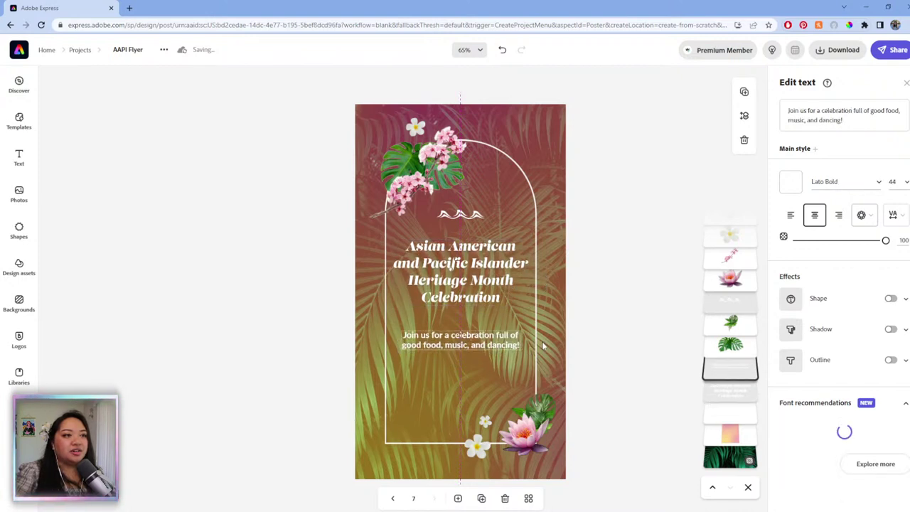
- Append "RSVP below!" to the tagline text
{"action": "left_click", "coordinate": [885, 114]}
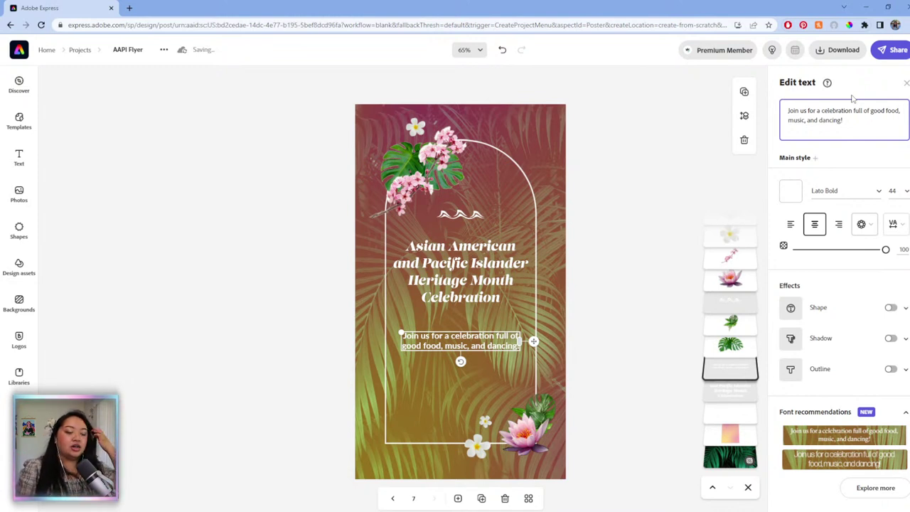
{"action": "type", "text": "RV"}
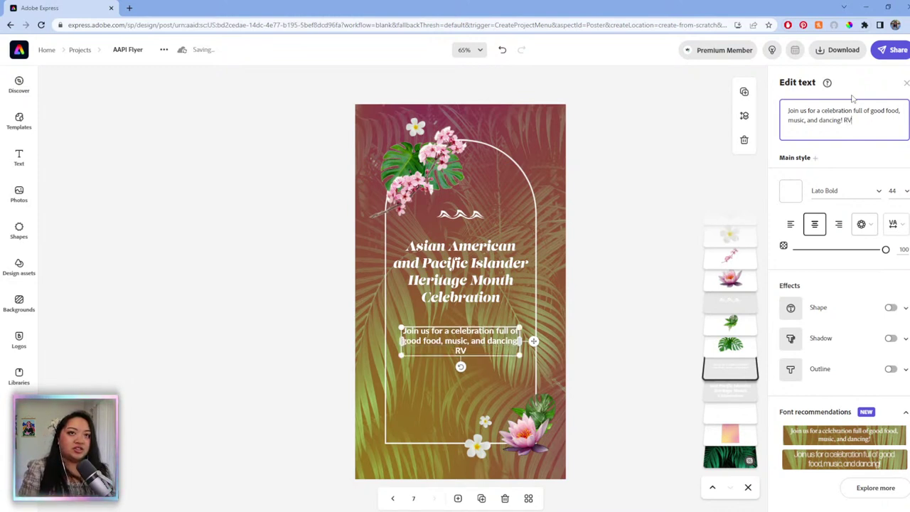
{"action": "key", "text": "BackSpace"}
{"action": "type", "text": "SVP B"}
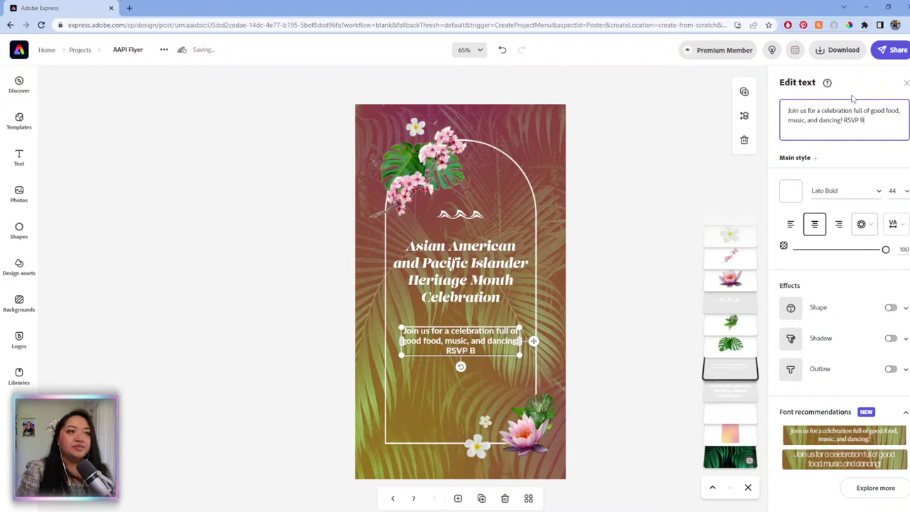
{"action": "type", "text": "Y"}
{"action": "key", "text": "BackSpace"}
{"action": "key", "text": "BackSpace"}
{"action": "type", "text": "below!"}
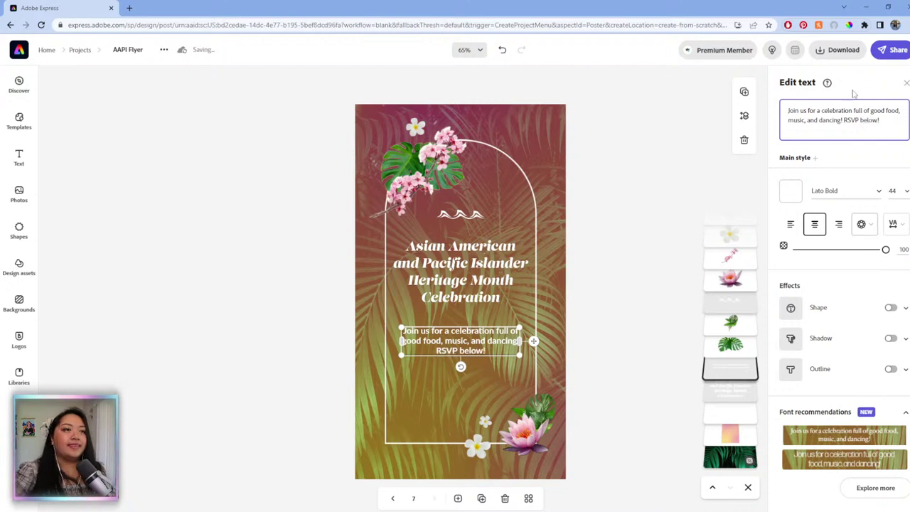
- Add a rounded square from the basic shapes to page 7
{"action": "left_click", "coordinate": [19, 229]}
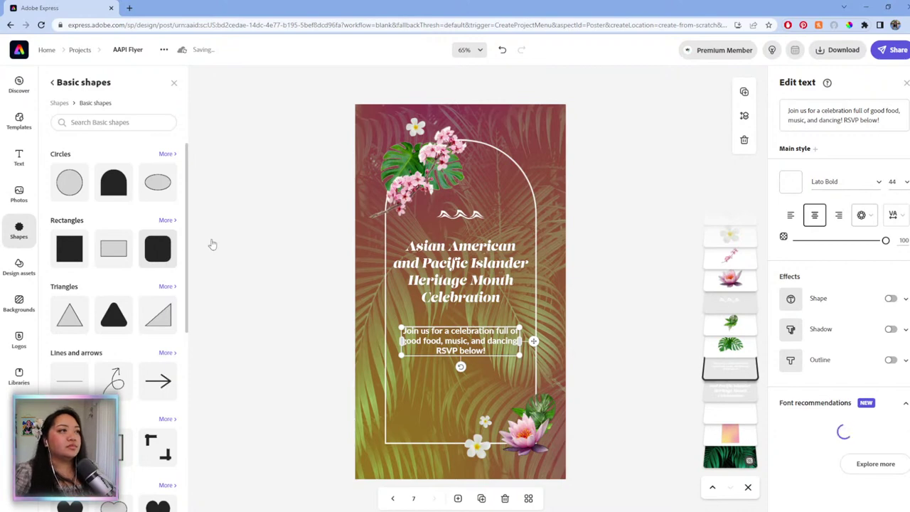
{"action": "left_click", "coordinate": [169, 257]}
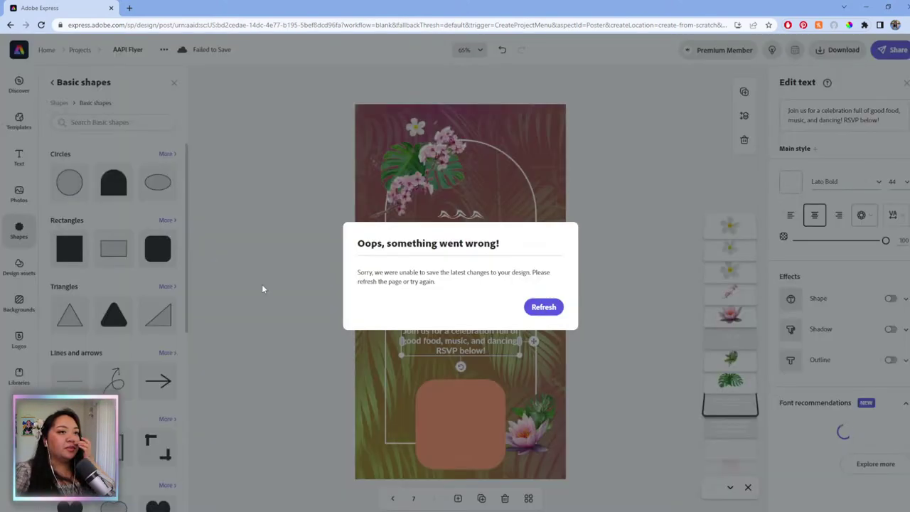
- Refresh the design and open page 7 from the page overview
{"action": "left_click", "coordinate": [548, 310]}
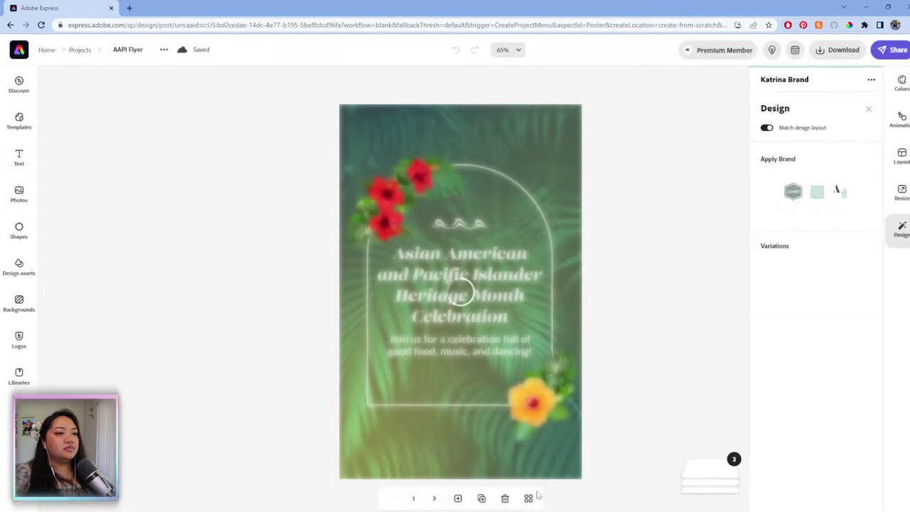
{"action": "left_click", "coordinate": [528, 497]}
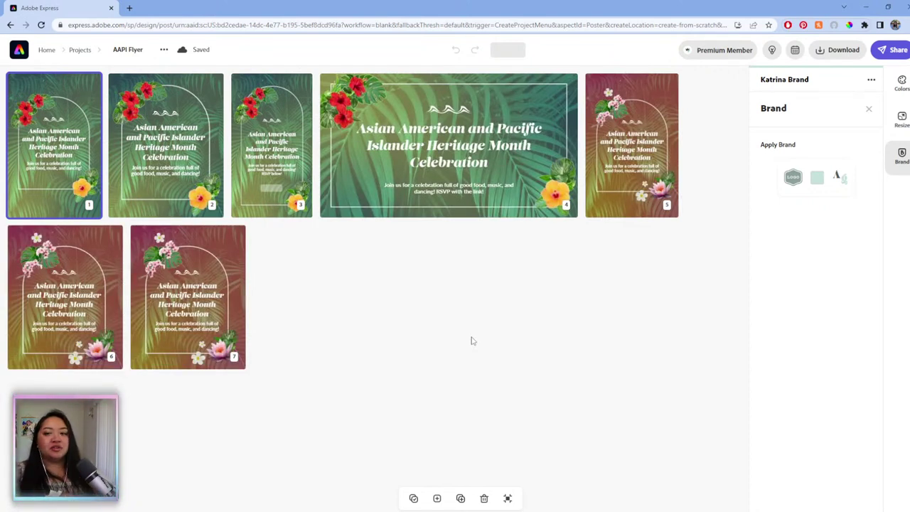
{"action": "double_click", "coordinate": [223, 267]}
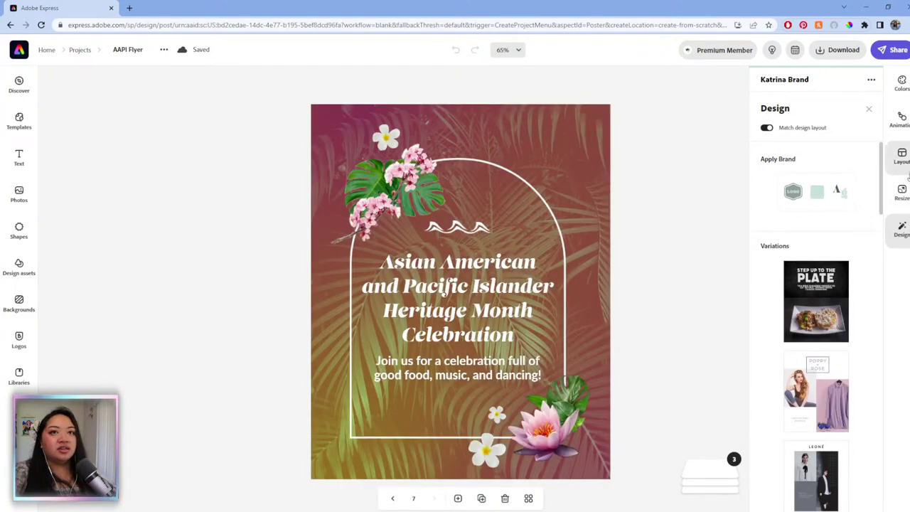
- Resize page 7 to the Instagram story format and enlarge the gradient overlay image to cover the whole page
{"action": "left_click", "coordinate": [901, 192]}
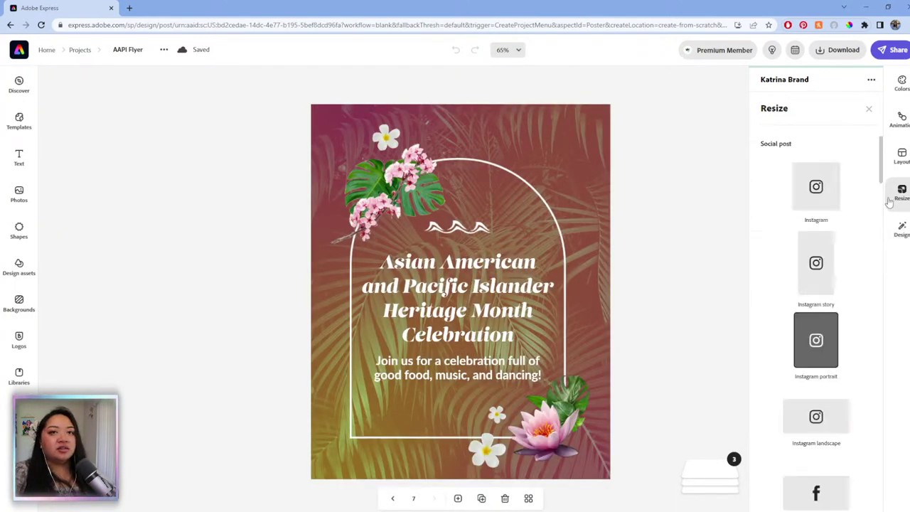
{"action": "left_click", "coordinate": [821, 261]}
{"action": "left_click", "coordinate": [526, 183]}
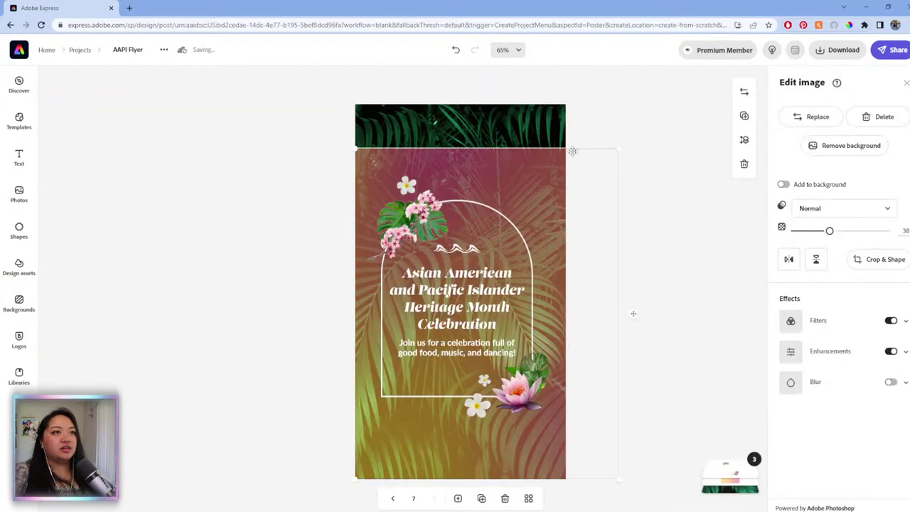
{"action": "left_click_drag", "start_coordinate": [620, 150], "coordinate": [602, 180]}
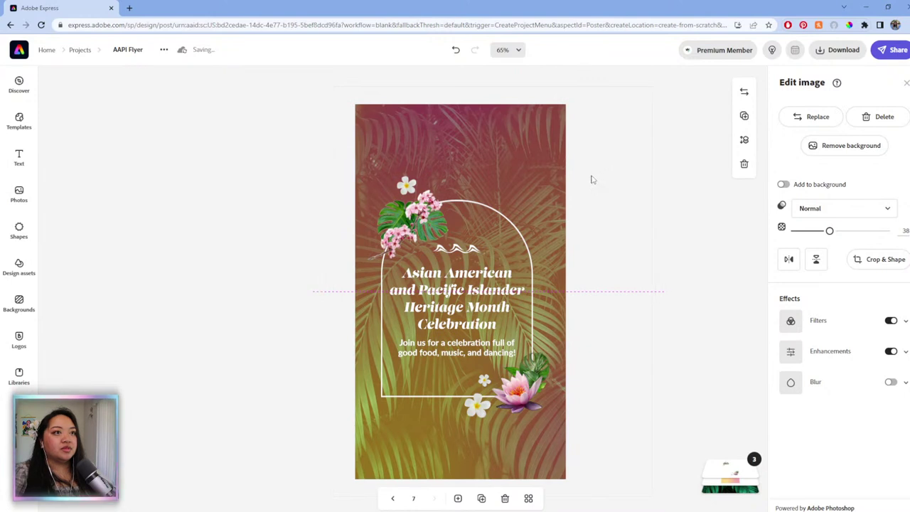
{"action": "left_click_drag", "start_coordinate": [570, 183], "coordinate": [572, 183]}
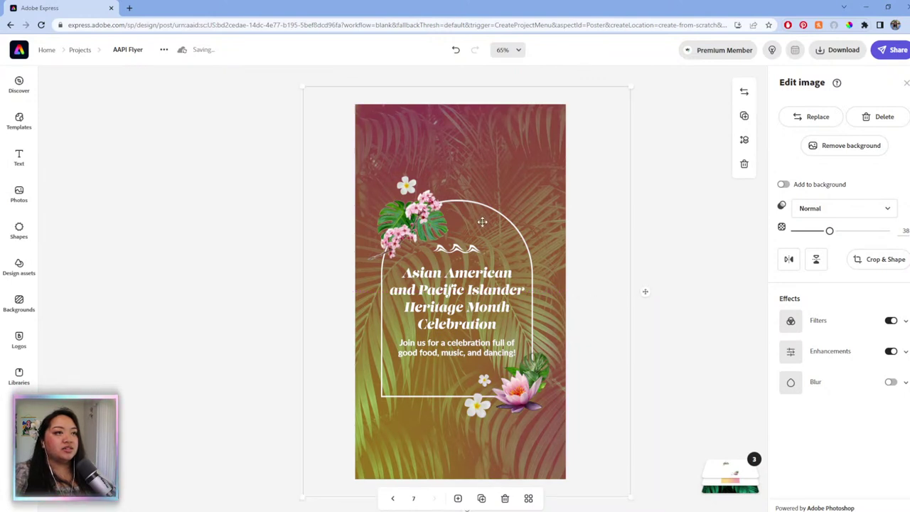
- Ungroup the artwork, stretch the arch frame taller at its upper and lower edges, and center it on the page
{"action": "left_click", "coordinate": [493, 215]}
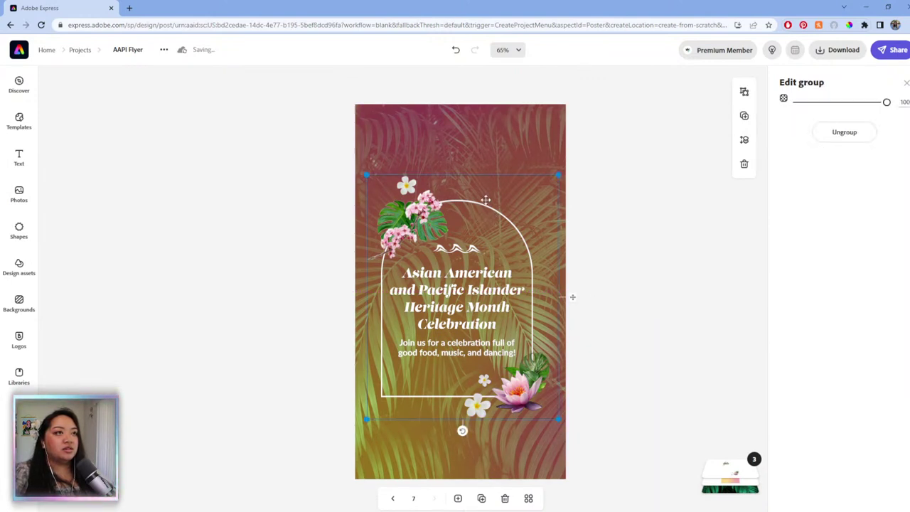
{"action": "left_click", "coordinate": [831, 134]}
{"action": "left_click", "coordinate": [687, 235]}
{"action": "left_click", "coordinate": [488, 205]}
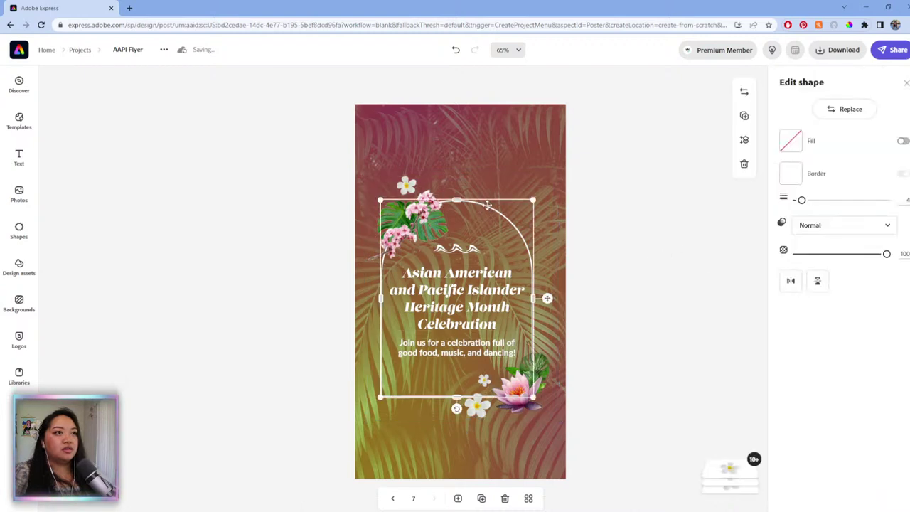
{"action": "left_click_drag", "start_coordinate": [459, 202], "coordinate": [458, 130]}
{"action": "left_click_drag", "start_coordinate": [456, 397], "coordinate": [457, 434]}
{"action": "left_click_drag", "start_coordinate": [545, 278], "coordinate": [551, 290]}
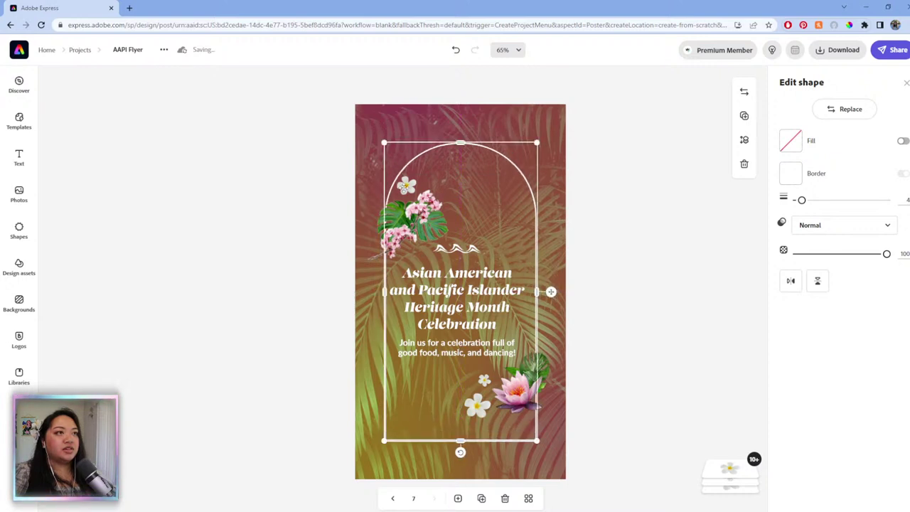
- Move the upper white flower, the pink blossom branch and the green leaf to the arch's upper left curve, enlarging the branch
{"action": "left_click", "coordinate": [406, 186]}
{"action": "left_click_drag", "start_coordinate": [430, 181], "coordinate": [443, 133]}
{"action": "left_click", "coordinate": [426, 210]}
{"action": "left_click_drag", "start_coordinate": [430, 203], "coordinate": [443, 146]}
{"action": "left_click_drag", "start_coordinate": [409, 226], "coordinate": [367, 218]}
{"action": "left_click", "coordinate": [389, 244]}
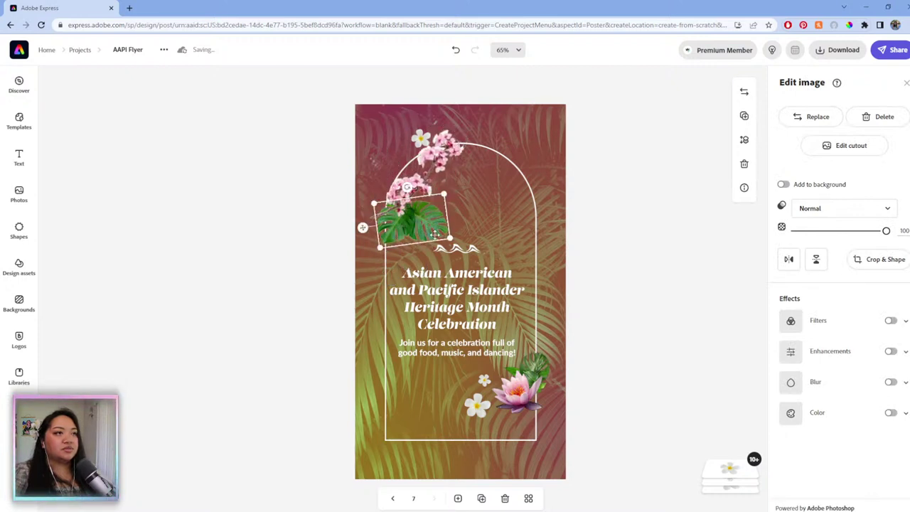
{"action": "left_click_drag", "start_coordinate": [363, 227], "coordinate": [370, 184]}
- Move the lotus, its green leaf and the two white flowers down to the arch frame's lower right corner
{"action": "left_click", "coordinate": [510, 390]}
{"action": "left_click_drag", "start_coordinate": [510, 391], "coordinate": [517, 431]}
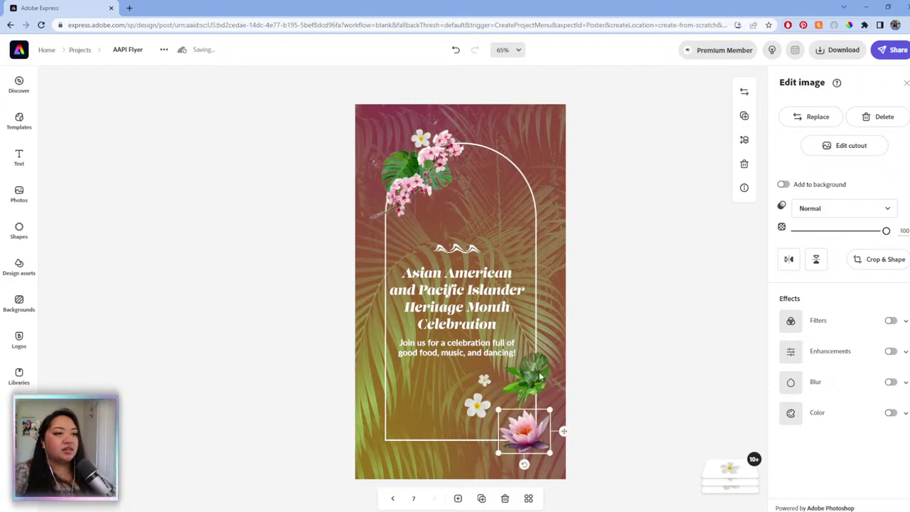
{"action": "left_click_drag", "start_coordinate": [537, 384], "coordinate": [547, 408]}
{"action": "left_click", "coordinate": [544, 403]}
{"action": "left_click_drag", "start_coordinate": [479, 411], "coordinate": [489, 454]}
{"action": "left_click_drag", "start_coordinate": [484, 384], "coordinate": [492, 420]}
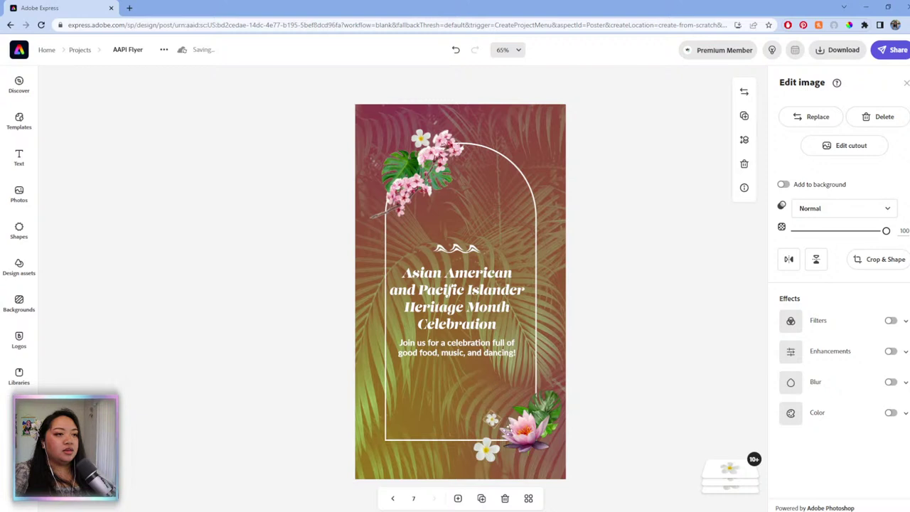
- Spread out the arch contents by lowering the tagline and raising the wave ornament toward the arch's upper curve
{"action": "left_click", "coordinate": [476, 365]}
{"action": "left_click", "coordinate": [469, 349]}
{"action": "left_click_drag", "start_coordinate": [529, 352], "coordinate": [532, 383]}
{"action": "left_click", "coordinate": [474, 247]}
{"action": "left_click_drag", "start_coordinate": [500, 247], "coordinate": [494, 212]}
- Rewrap the title with "Month Celebration" on its last line, enlarge it to size 74.8, and center it in the arch
{"action": "left_click", "coordinate": [501, 300]}
{"action": "left_click_drag", "start_coordinate": [490, 293], "coordinate": [518, 288]}
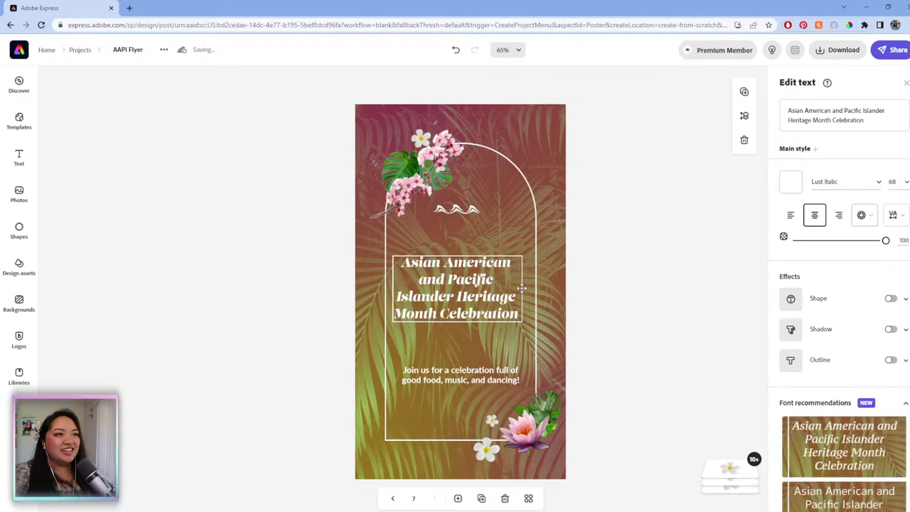
{"action": "left_click_drag", "start_coordinate": [522, 321], "coordinate": [546, 297]}
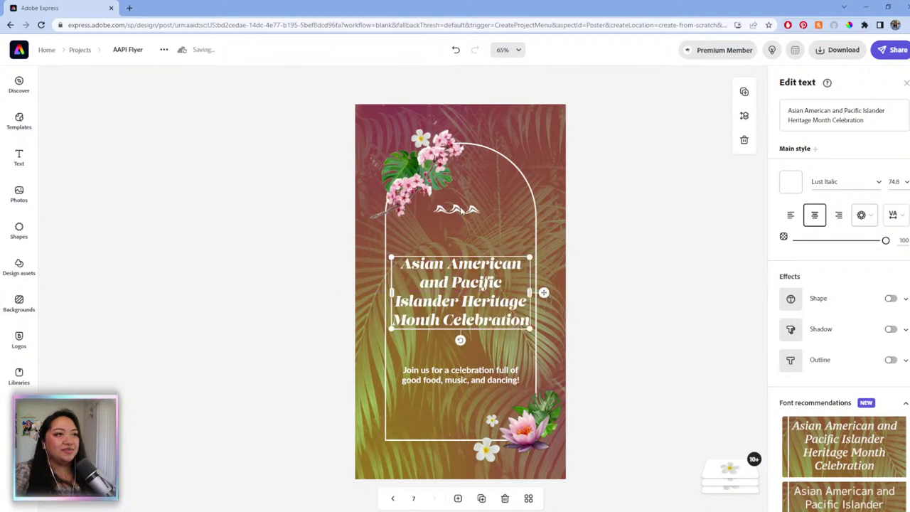
- Lower the wave ornament to just above the title and raise the tagline closer beneath it, both centered
{"action": "left_click", "coordinate": [458, 209]}
{"action": "left_click_drag", "start_coordinate": [496, 207], "coordinate": [496, 233]}
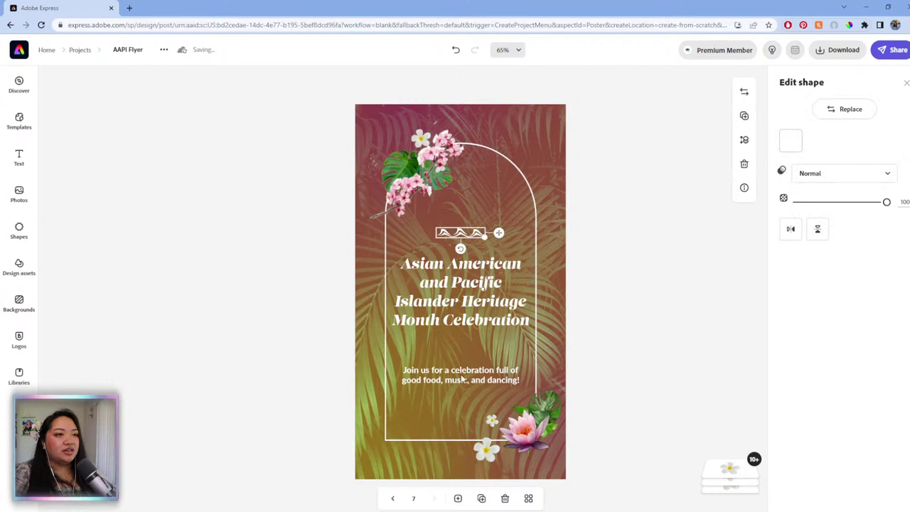
{"action": "left_click", "coordinate": [529, 375]}
{"action": "left_click_drag", "start_coordinate": [531, 376], "coordinate": [526, 364]}
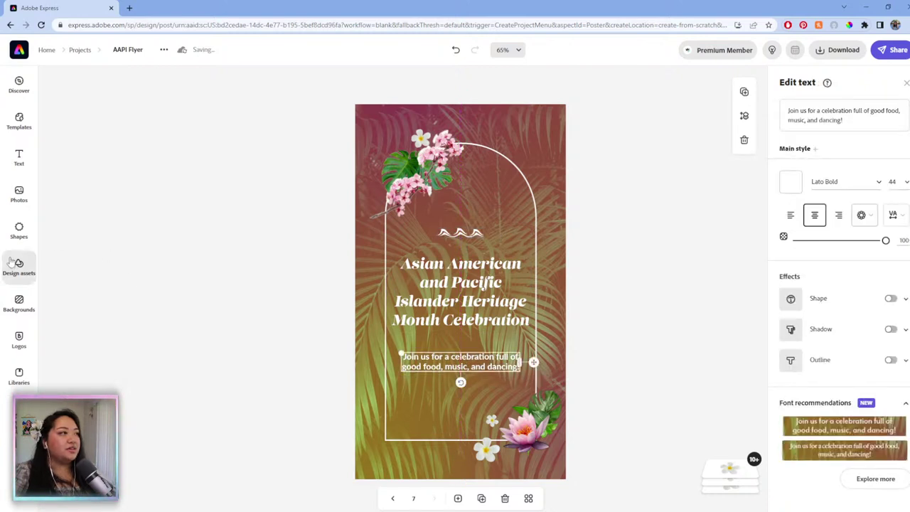
- Add a rounded square from the basic shapes below the tagline
{"action": "left_click", "coordinate": [21, 227]}
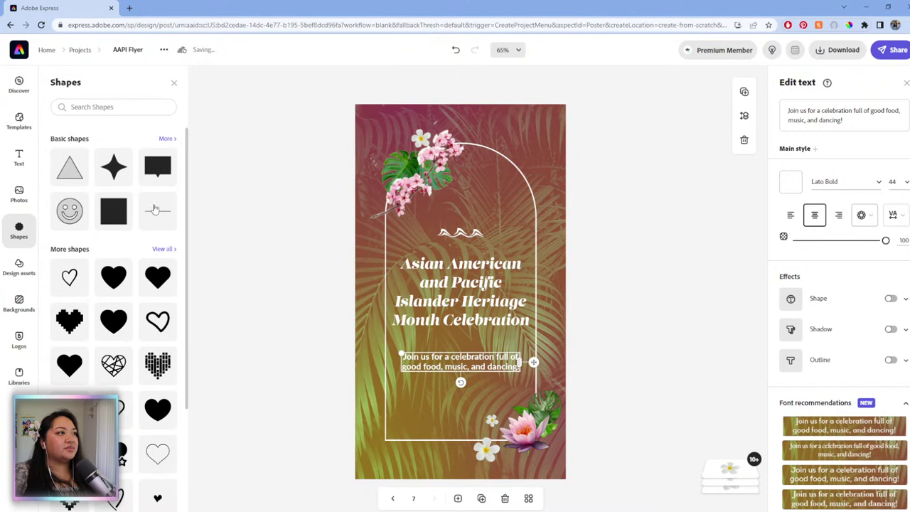
{"action": "left_click", "coordinate": [167, 139]}
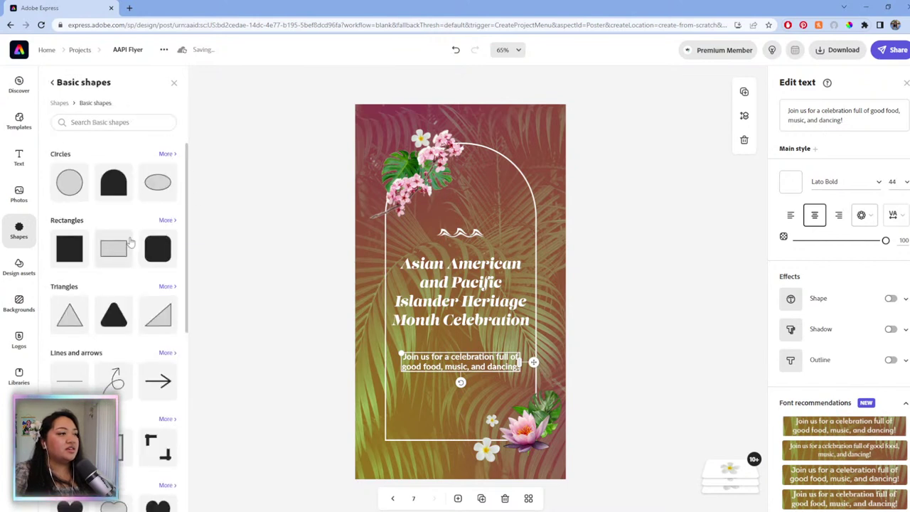
{"action": "left_click", "coordinate": [155, 254]}
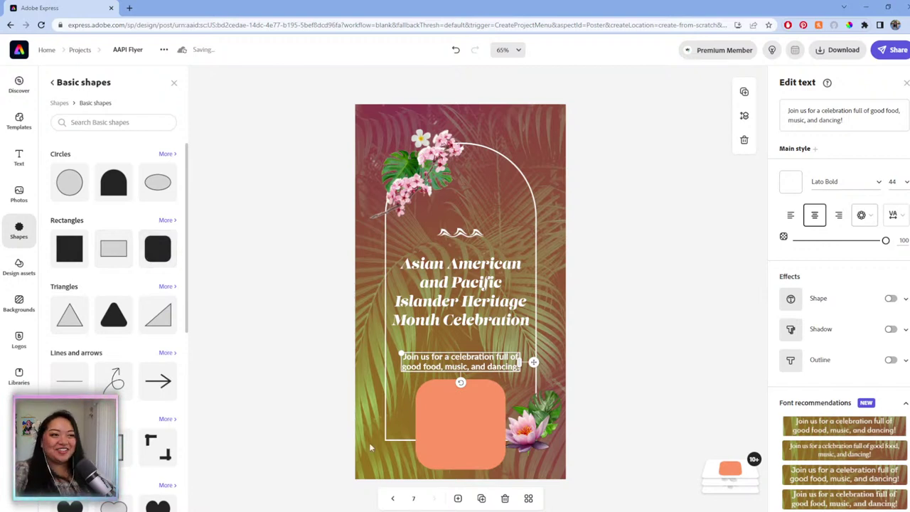
{"action": "left_click", "coordinate": [433, 422]}
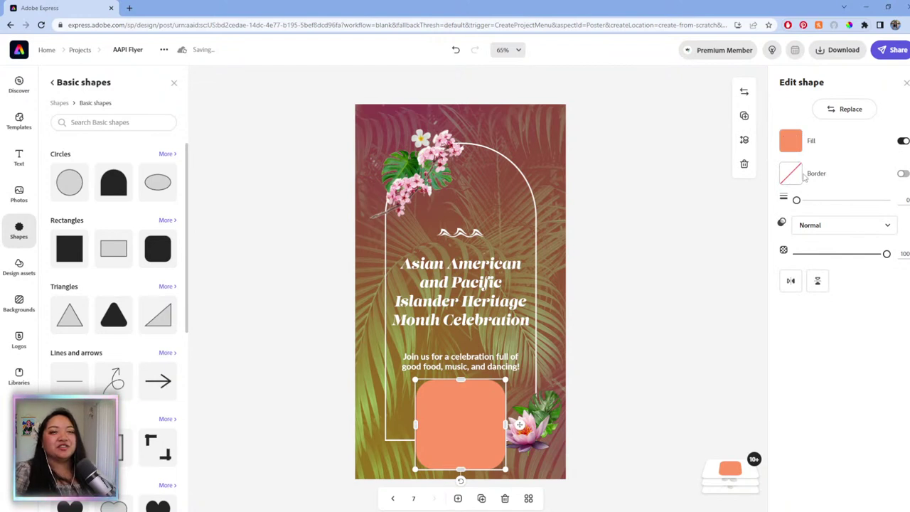
{"action": "left_click", "coordinate": [792, 141]}
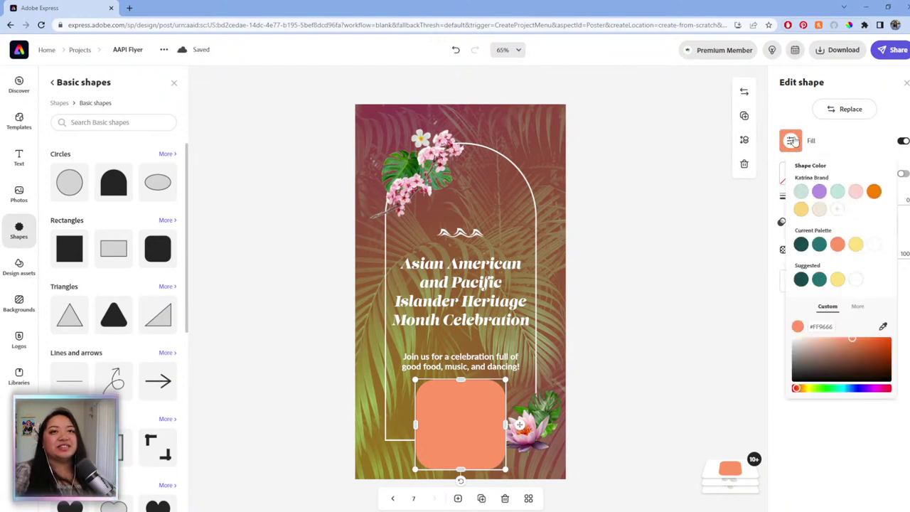
{"action": "left_click", "coordinate": [857, 279]}
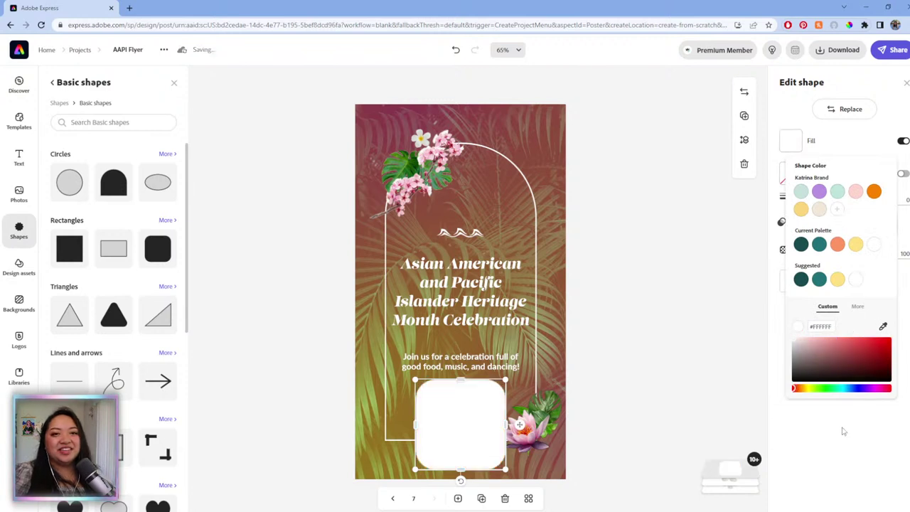
{"action": "left_click_drag", "start_coordinate": [873, 257], "coordinate": [813, 254]}
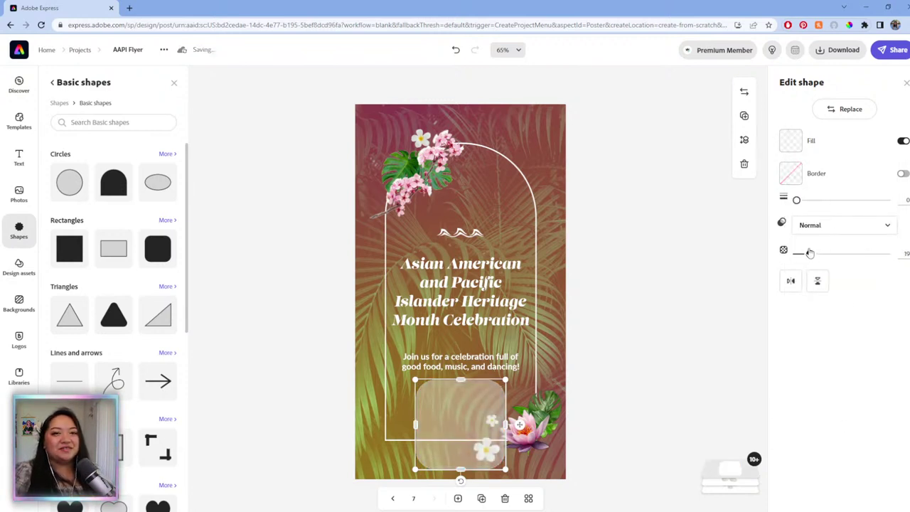
{"action": "mouse_move", "coordinate": [456, 384]}
{"action": "left_mouse_down"}
{"action": "mouse_move", "coordinate": [454, 440]}
{"action": "mouse_move", "coordinate": [436, 403]}
{"action": "mouse_move", "coordinate": [455, 381]}
{"action": "left_mouse_up"}
{"action": "key", "text": "ctrl+z"}
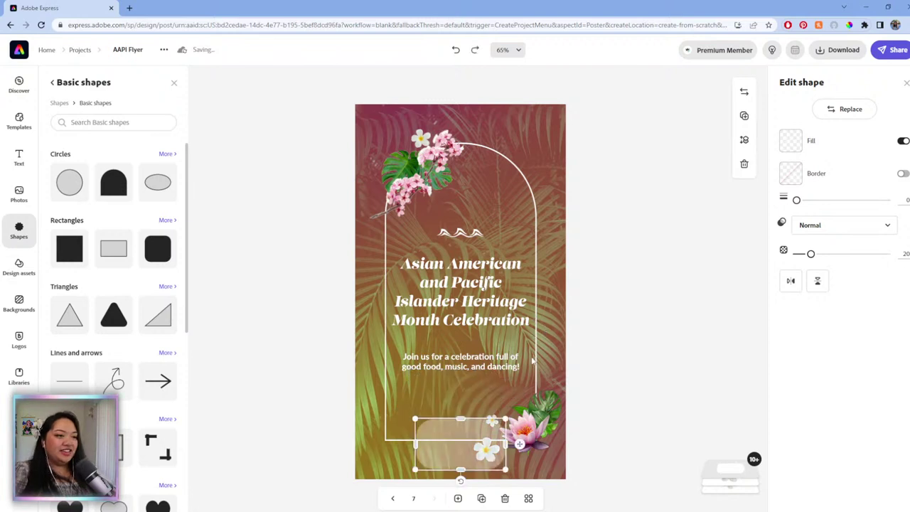
{"action": "key", "text": "ctrl+z"}
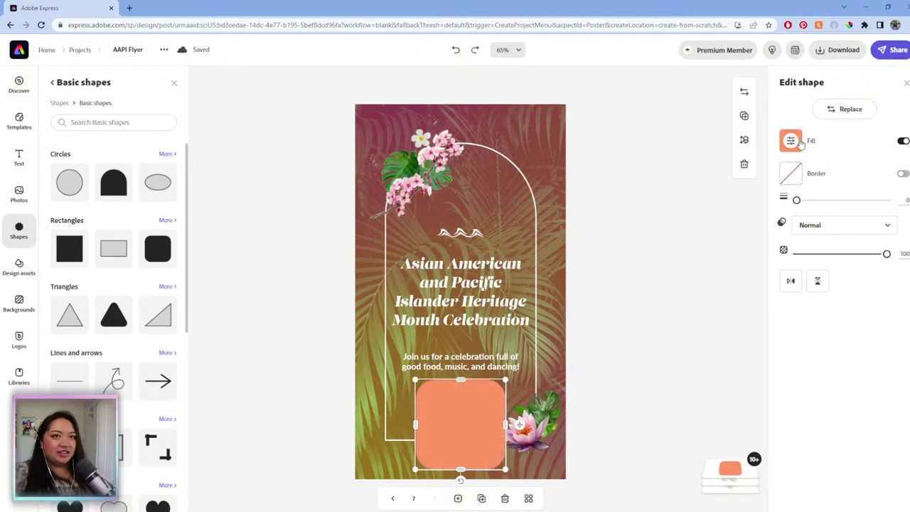
- Fill the rounded square below the tagline with white and lower its opacity to 20
{"action": "left_click", "coordinate": [791, 140]}
{"action": "left_click", "coordinate": [854, 285]}
{"action": "left_click", "coordinate": [814, 460]}
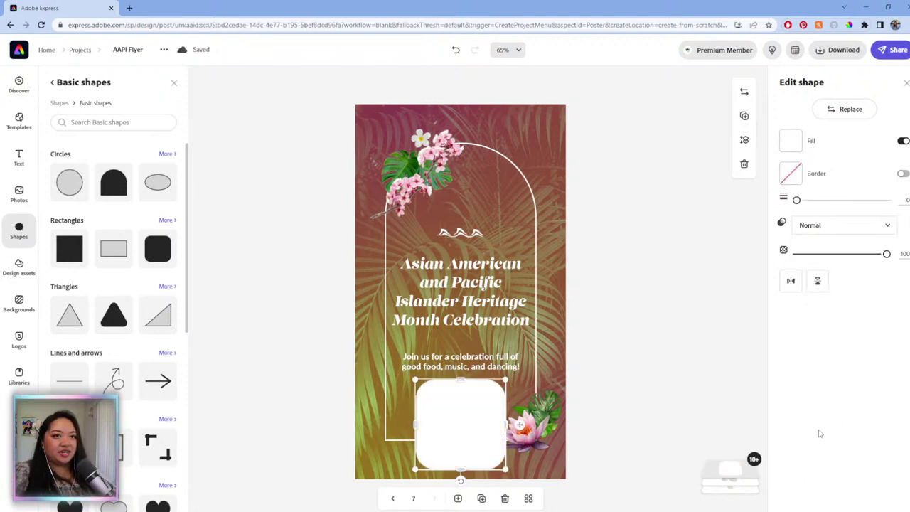
{"action": "left_click_drag", "start_coordinate": [886, 254], "coordinate": [810, 263]}
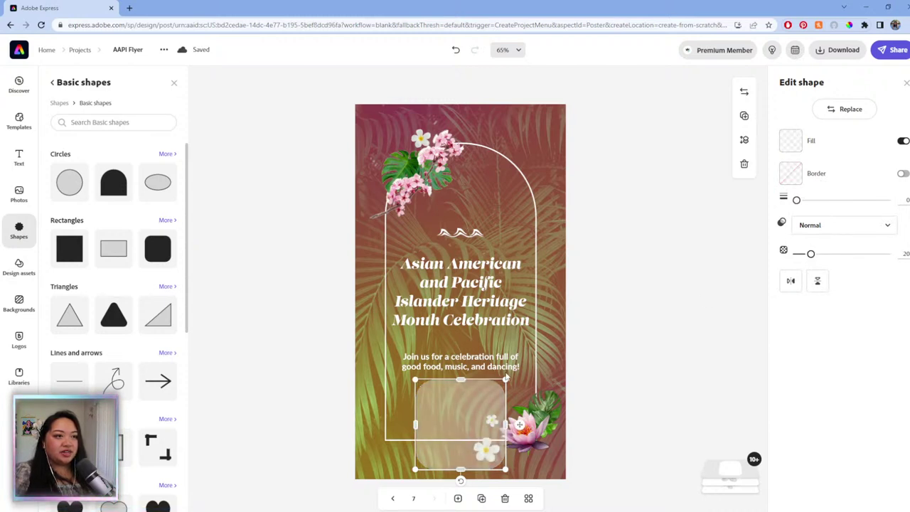
- Shrink the translucent rounded square into a small button-shaped bar and center it beneath the tagline inside the arch
{"action": "left_click_drag", "start_coordinate": [505, 380], "coordinate": [502, 400]}
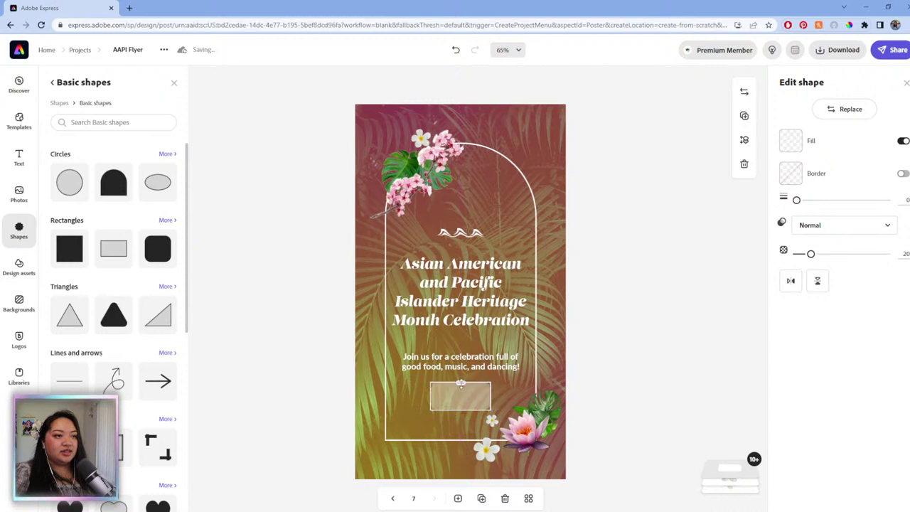
{"action": "left_click", "coordinate": [490, 409]}
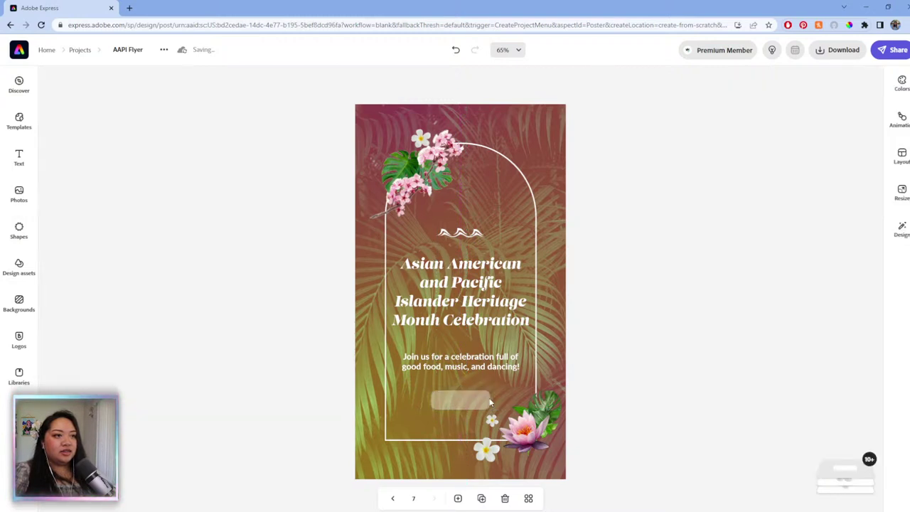
{"action": "left_click", "coordinate": [487, 403]}
{"action": "left_click_drag", "start_coordinate": [500, 401], "coordinate": [504, 400]}
{"action": "left_click", "coordinate": [628, 337]}
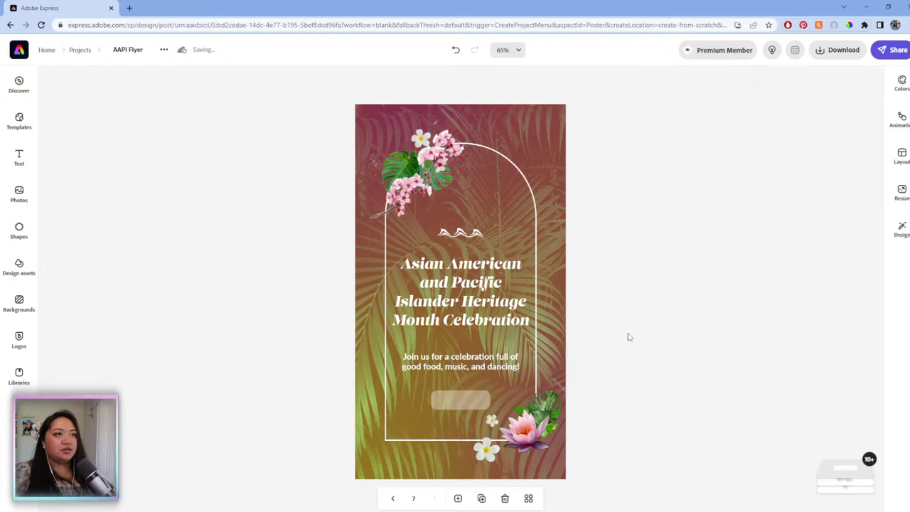
- Raise the wave ornament, title, tagline and translucent bar within the arch, keeping all of them horizontally centered
{"action": "left_click", "coordinate": [465, 230]}
{"action": "left_click_drag", "start_coordinate": [499, 233], "coordinate": [499, 217]}
{"action": "left_click_drag", "start_coordinate": [544, 297], "coordinate": [541, 287]}
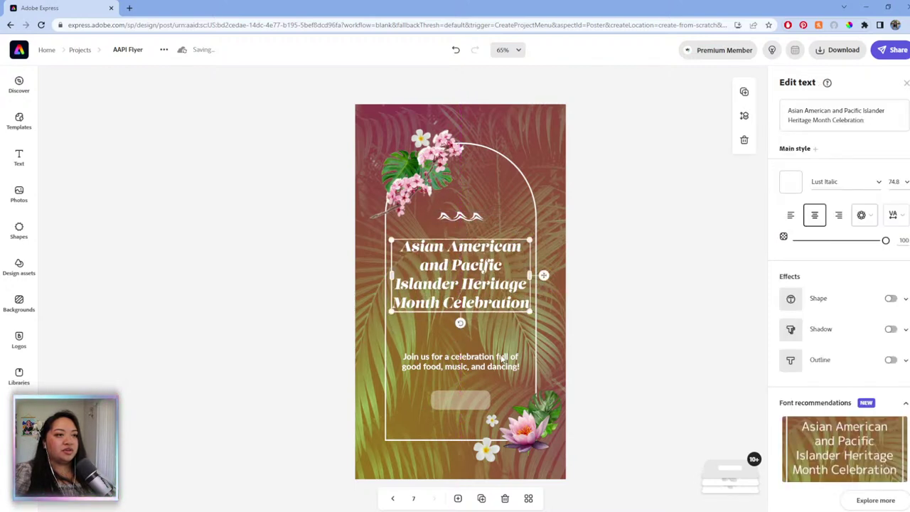
{"action": "left_click", "coordinate": [507, 361]}
{"action": "left_click_drag", "start_coordinate": [533, 361], "coordinate": [538, 342]}
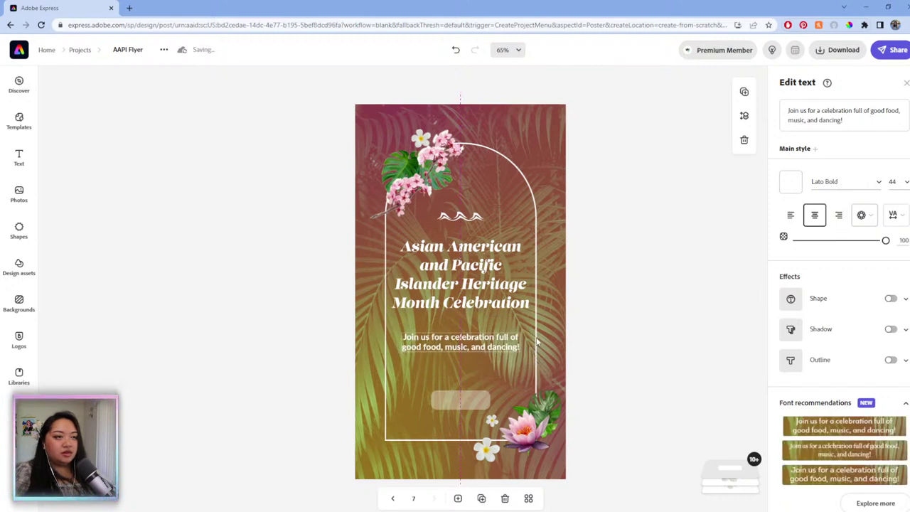
{"action": "left_click_drag", "start_coordinate": [505, 400], "coordinate": [508, 379]}
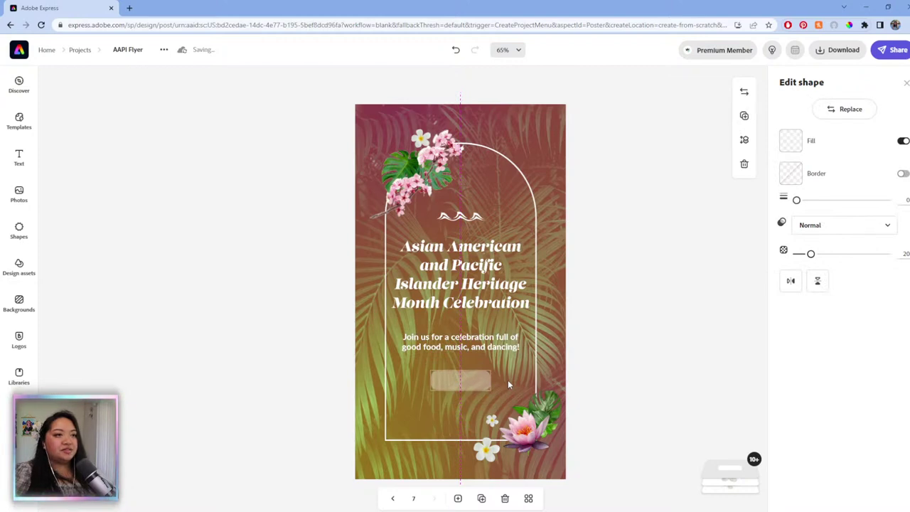
{"action": "left_click", "coordinate": [607, 329]}
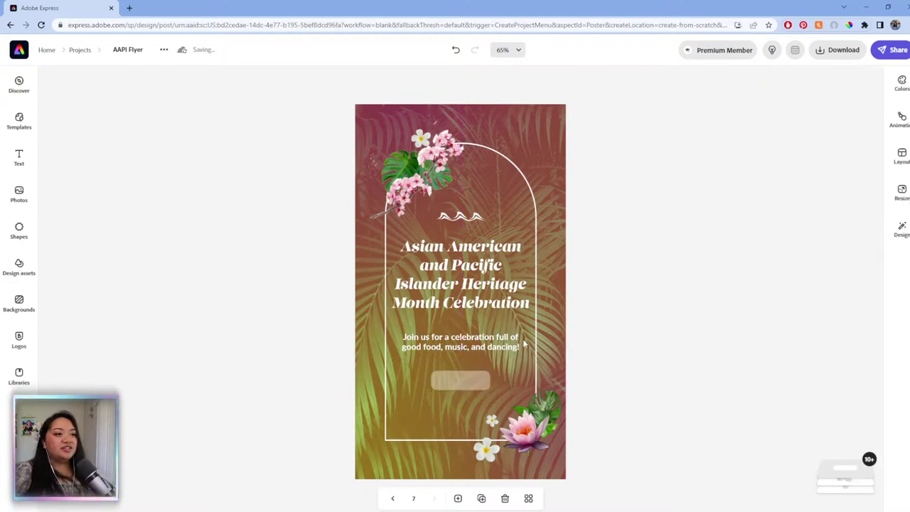
- Duplicate the story page and group all the artwork and text over the background on the copy
{"action": "left_click", "coordinate": [481, 497]}
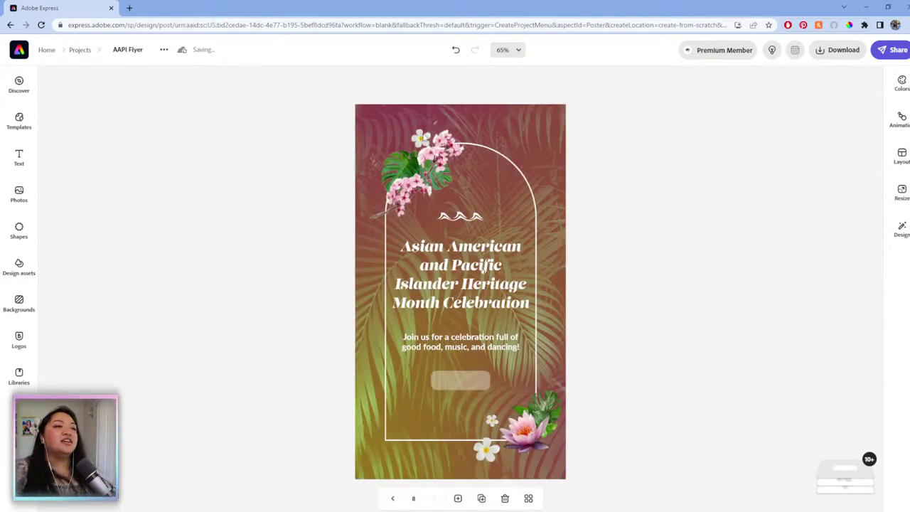
{"action": "left_click", "coordinate": [420, 153]}
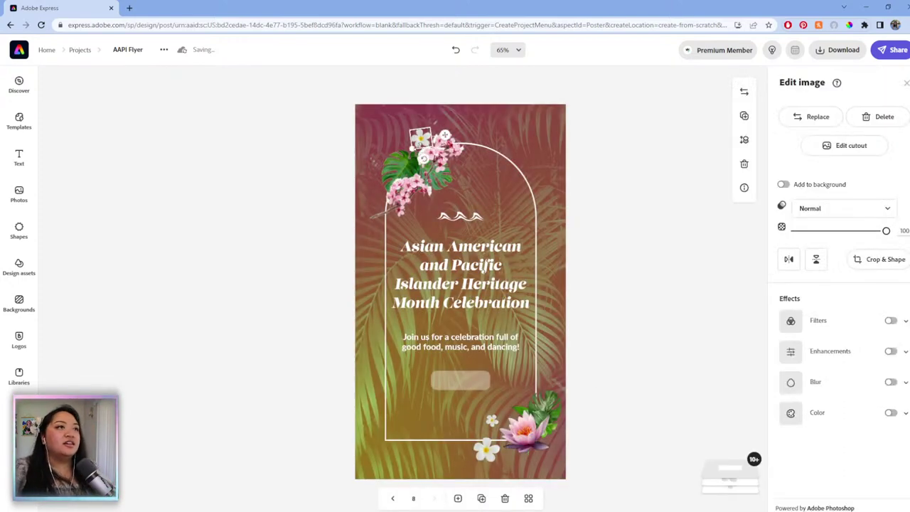
{"action": "left_click", "coordinate": [641, 145]}
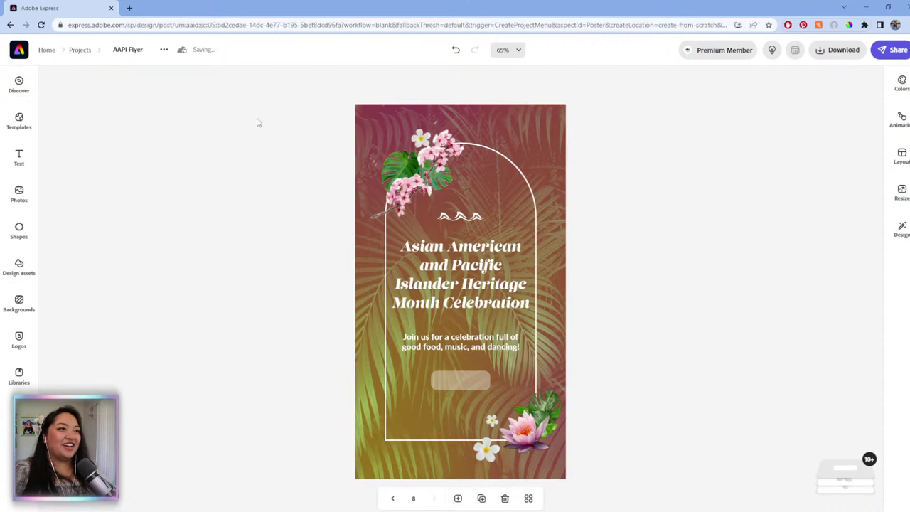
{"action": "left_click_drag", "start_coordinate": [300, 118], "coordinate": [637, 469]}
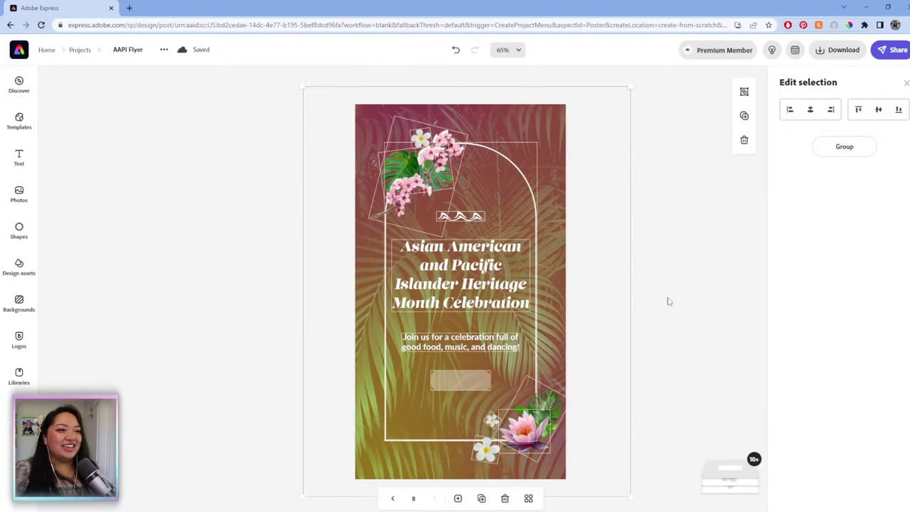
{"action": "left_click", "coordinate": [554, 114]}
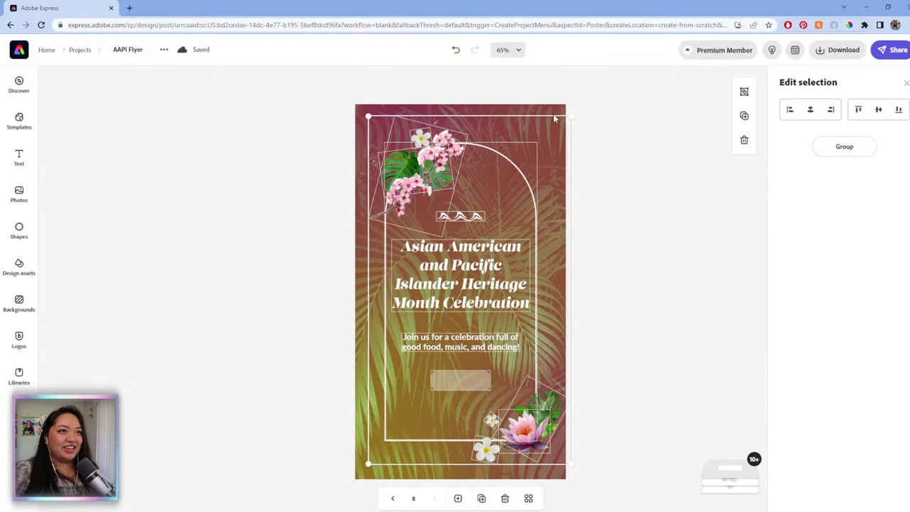
{"action": "left_click", "coordinate": [846, 158]}
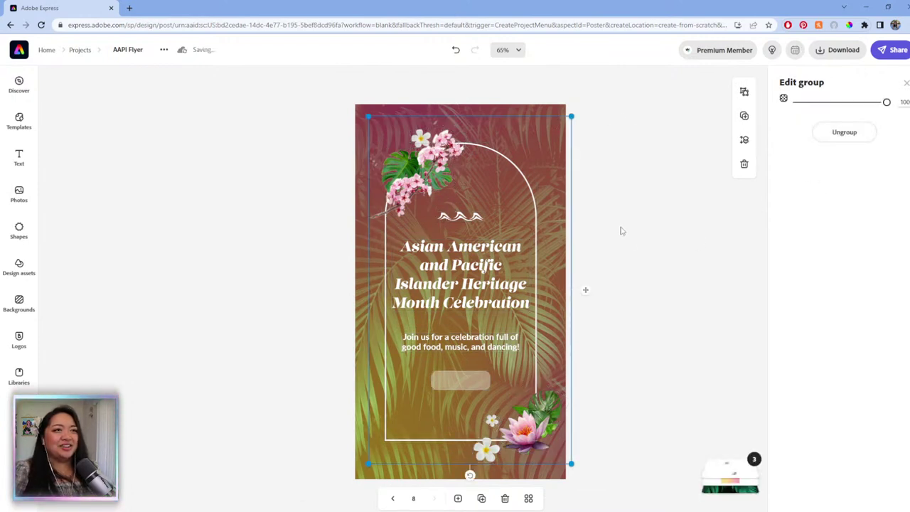
{"action": "left_click", "coordinate": [683, 208]}
- Resize the duplicated page to the 1200 x 670 Twitter format
{"action": "left_click", "coordinate": [901, 191]}
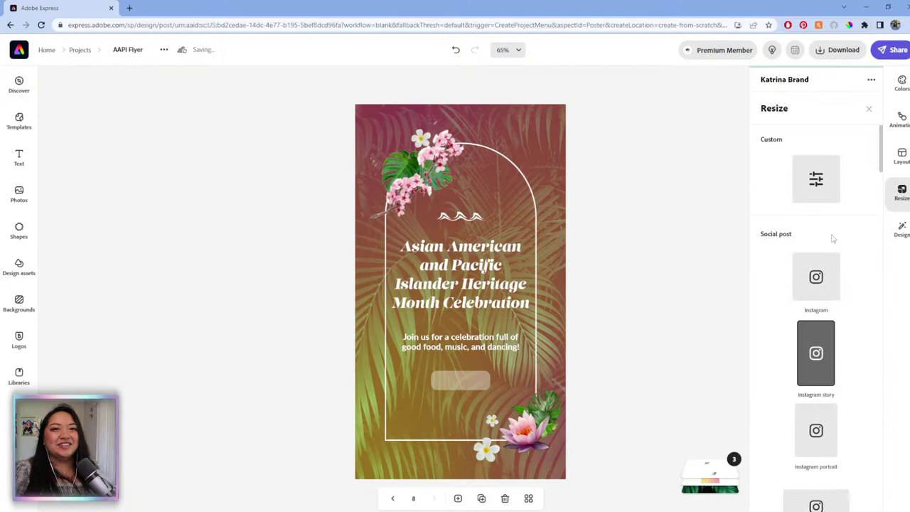
{"action": "scroll", "coordinate": [792, 433], "scroll_direction": "down", "scroll_amount": 5}
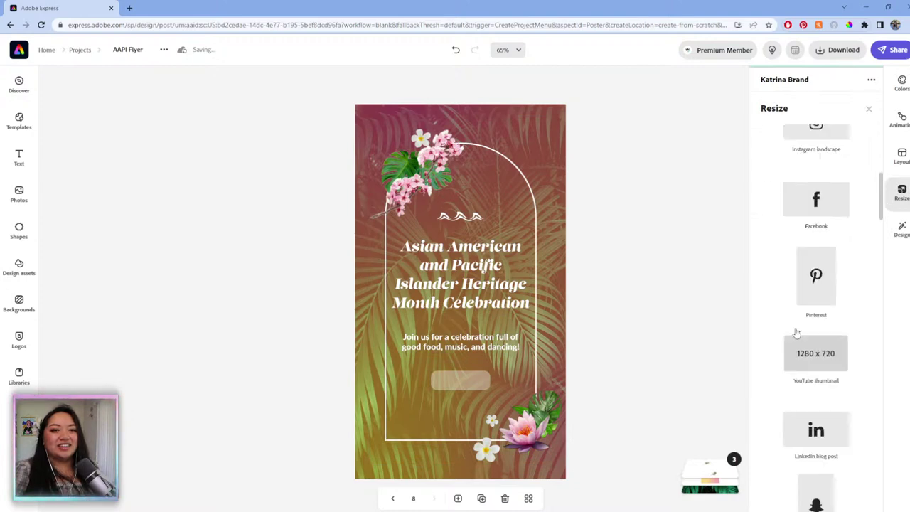
{"action": "scroll", "coordinate": [796, 331], "scroll_direction": "down", "scroll_amount": 3}
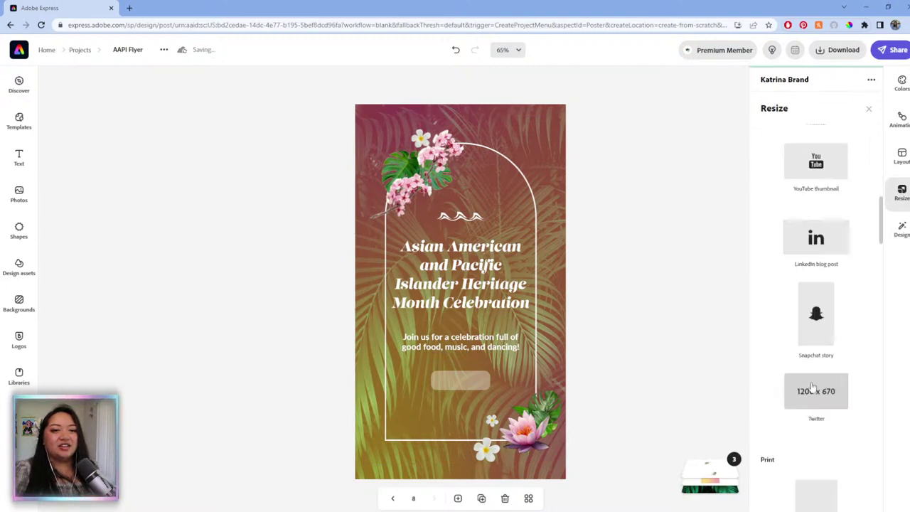
{"action": "left_click", "coordinate": [816, 392]}
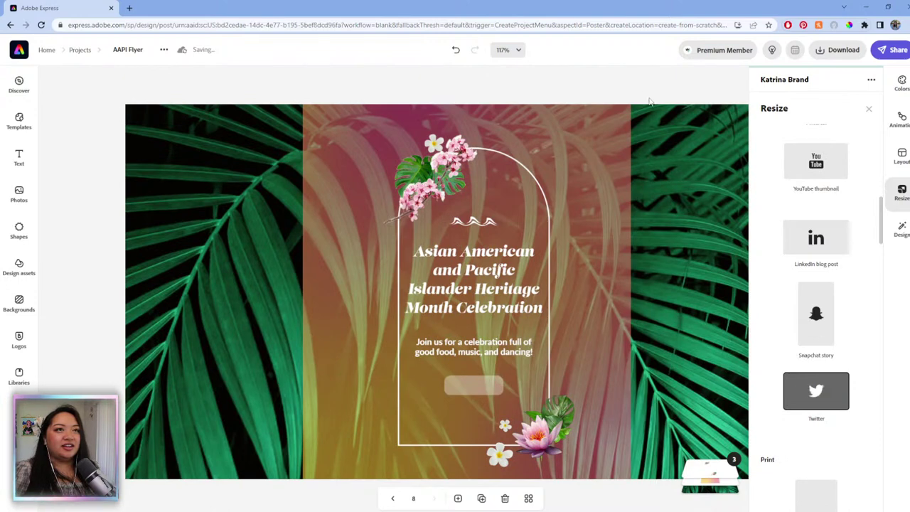
- Rotate the translucent gradient overlay a quarter turn and enlarge it to cover the whole Twitter page
{"action": "scroll", "coordinate": [667, 158], "scroll_direction": "right", "scroll_amount": 3}
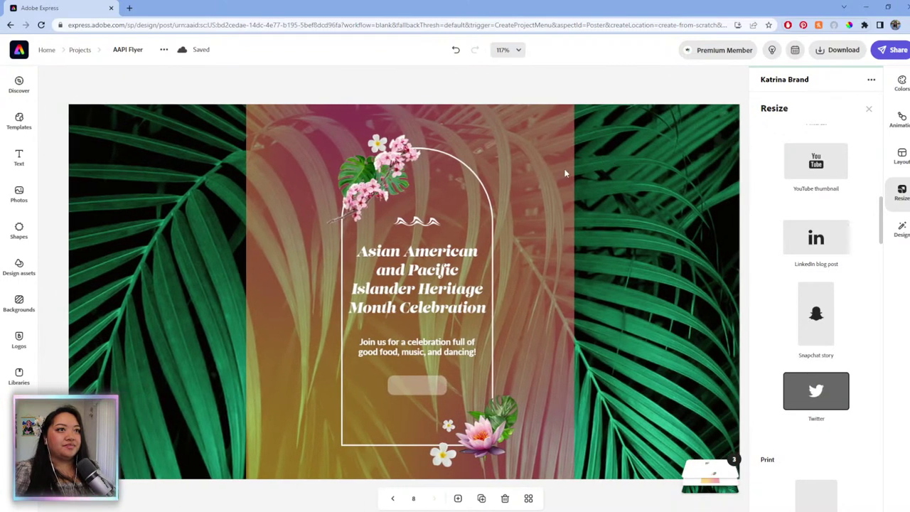
{"action": "left_click", "coordinate": [576, 136]}
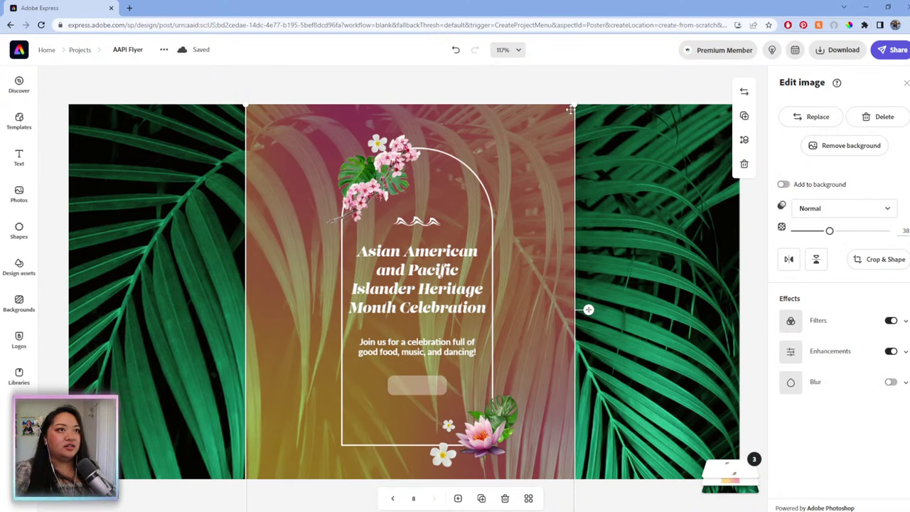
{"action": "left_click_drag", "start_coordinate": [574, 107], "coordinate": [489, 226]}
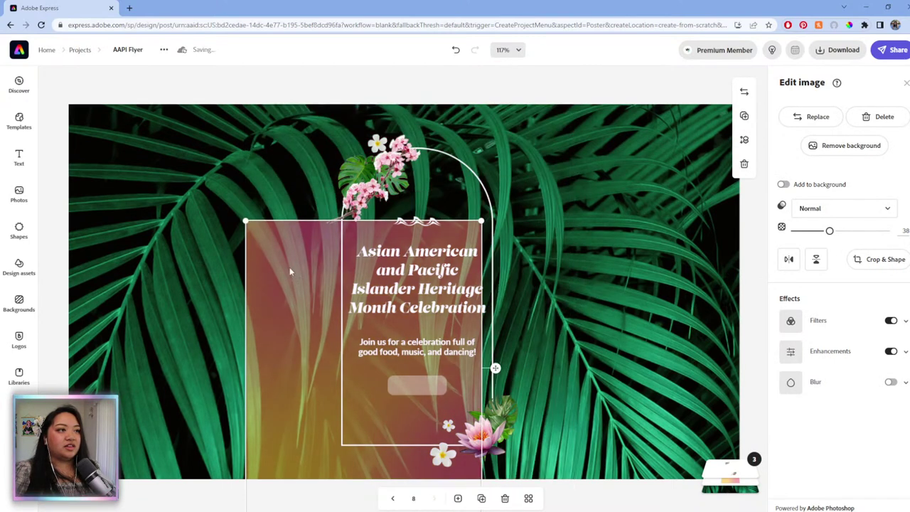
{"action": "left_click_drag", "start_coordinate": [285, 287], "coordinate": [325, 188]}
{"action": "left_click_drag", "start_coordinate": [404, 426], "coordinate": [100, 360]}
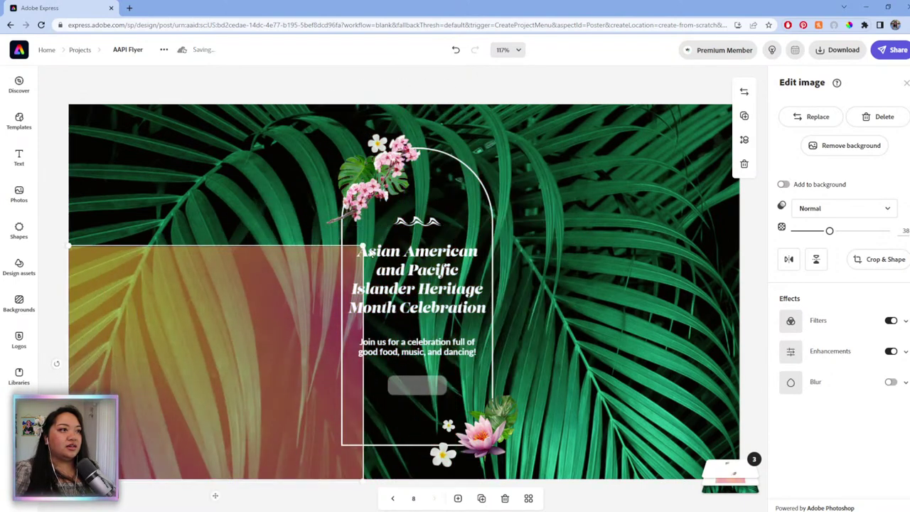
{"action": "left_click_drag", "start_coordinate": [362, 246], "coordinate": [855, 76]}
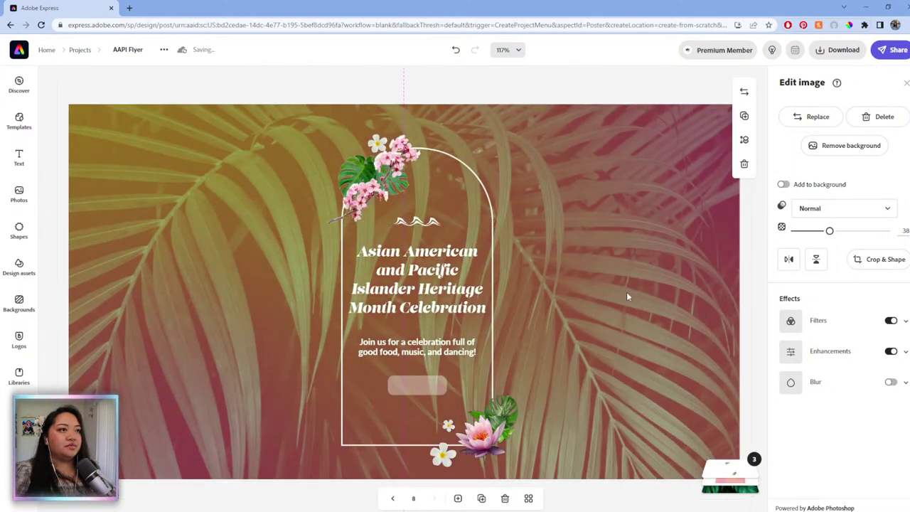
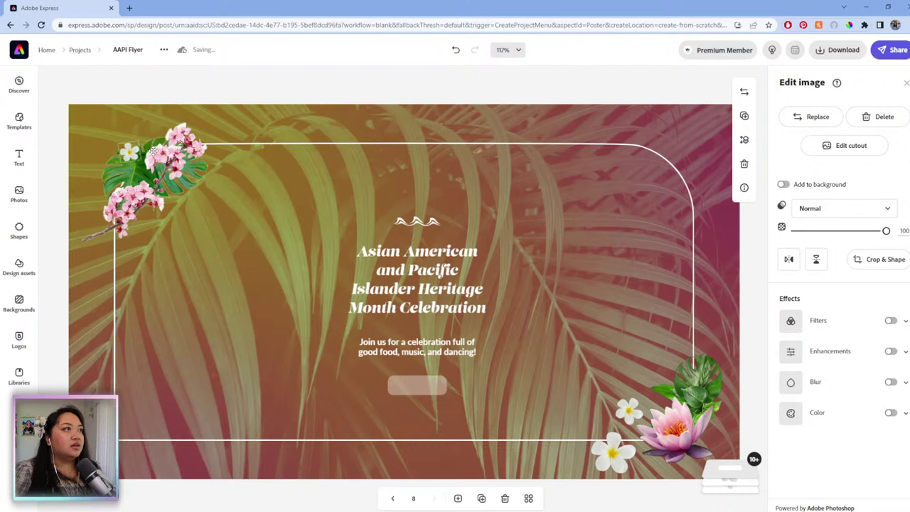
- Reposition the monstera leaf behind the pink blossoms and place the small plumeria just above the leaf at the frame's upper-left corner
{"action": "left_click", "coordinate": [191, 181]}
{"action": "left_click", "coordinate": [208, 167]}
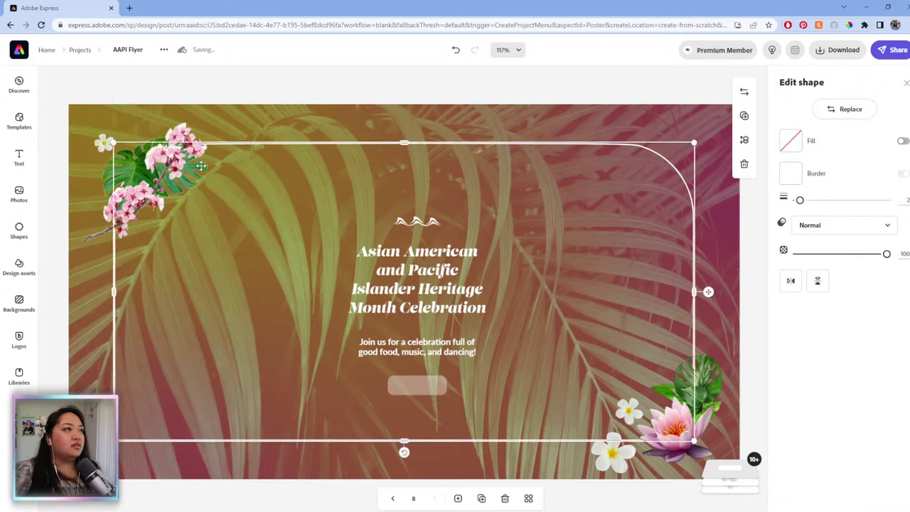
{"action": "left_click", "coordinate": [202, 168]}
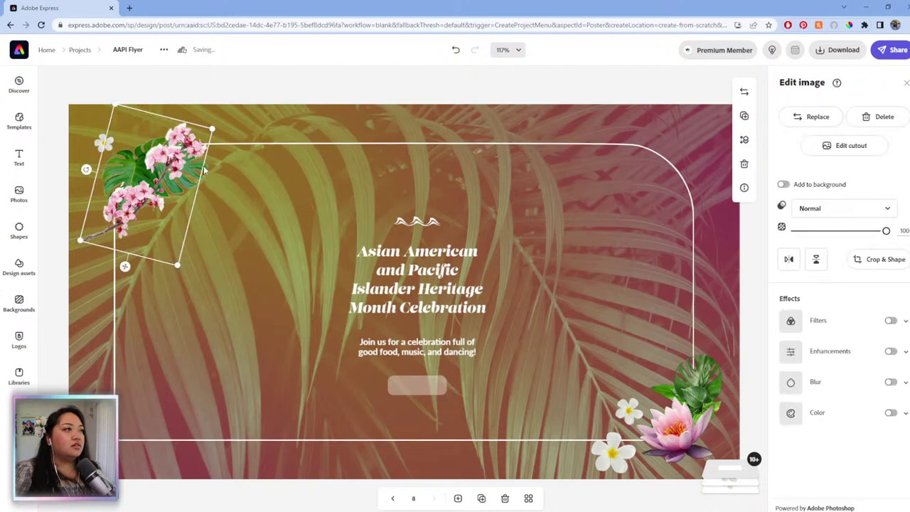
{"action": "left_click", "coordinate": [727, 474]}
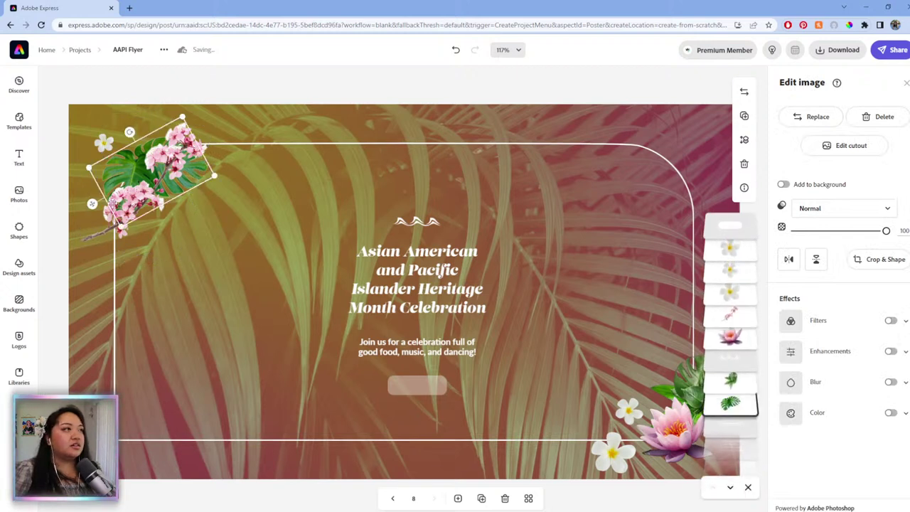
{"action": "left_click", "coordinate": [101, 209]}
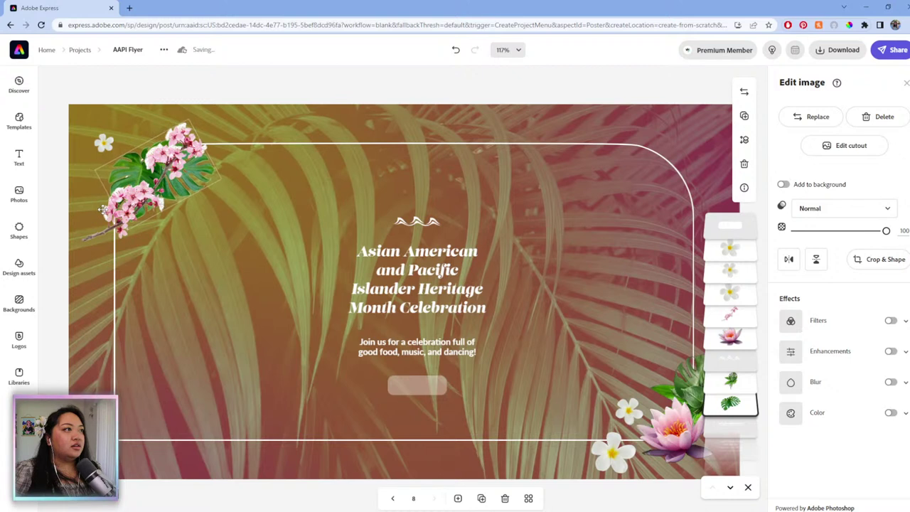
{"action": "left_click", "coordinate": [101, 208]}
{"action": "left_click", "coordinate": [107, 142]}
{"action": "left_click_drag", "start_coordinate": [104, 143], "coordinate": [120, 144]}
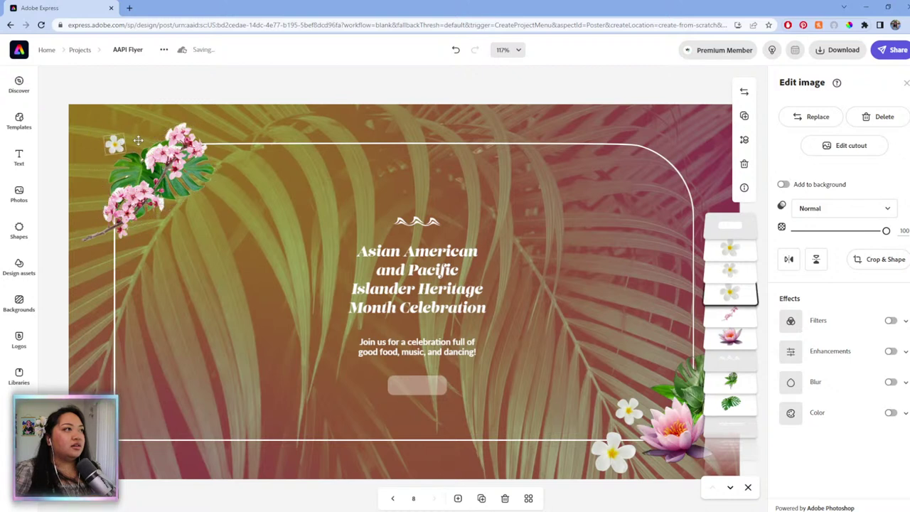
- Enlarge the wave ornament and center it horizontally above the title on the Twitter page
{"action": "left_click", "coordinate": [414, 225]}
{"action": "left_click_drag", "start_coordinate": [393, 216], "coordinate": [335, 205]}
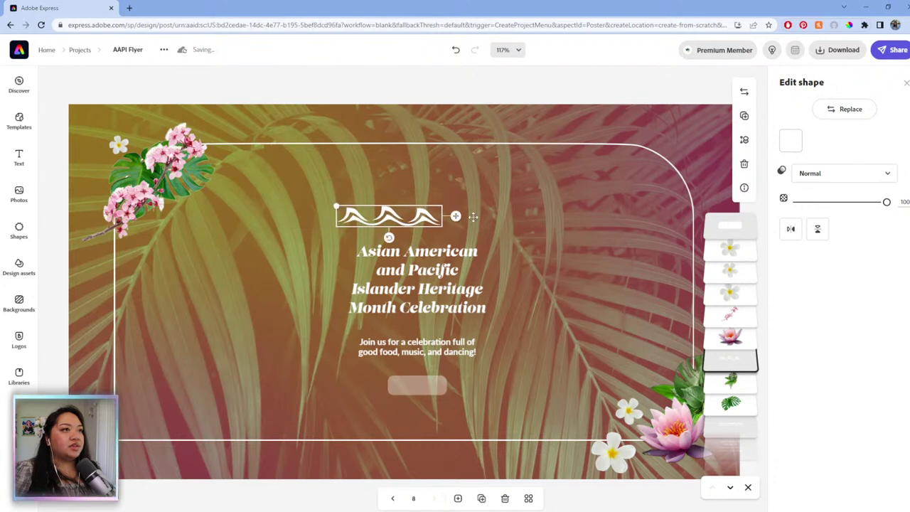
{"action": "left_click_drag", "start_coordinate": [455, 213], "coordinate": [476, 217]}
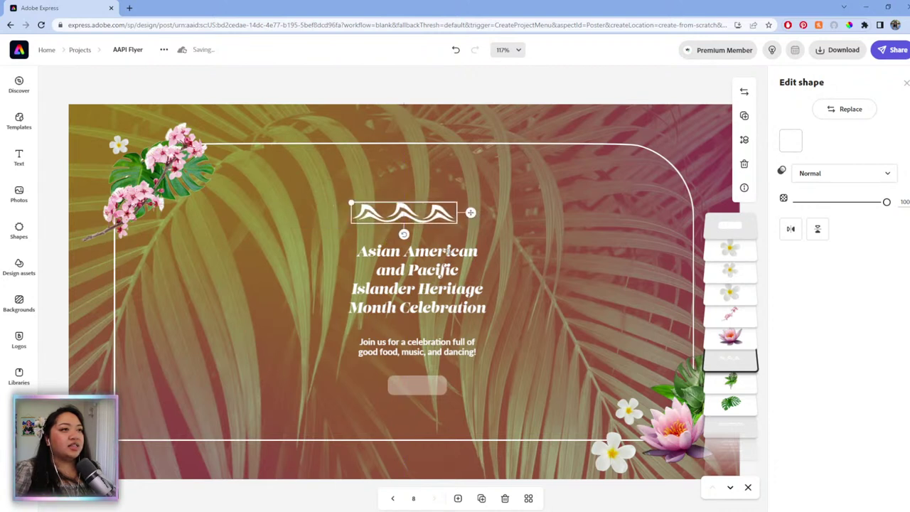
- Widen and enlarge the title to three lines at size 54.2, centered within the frame below the wave ornament
{"action": "left_click", "coordinate": [406, 288]}
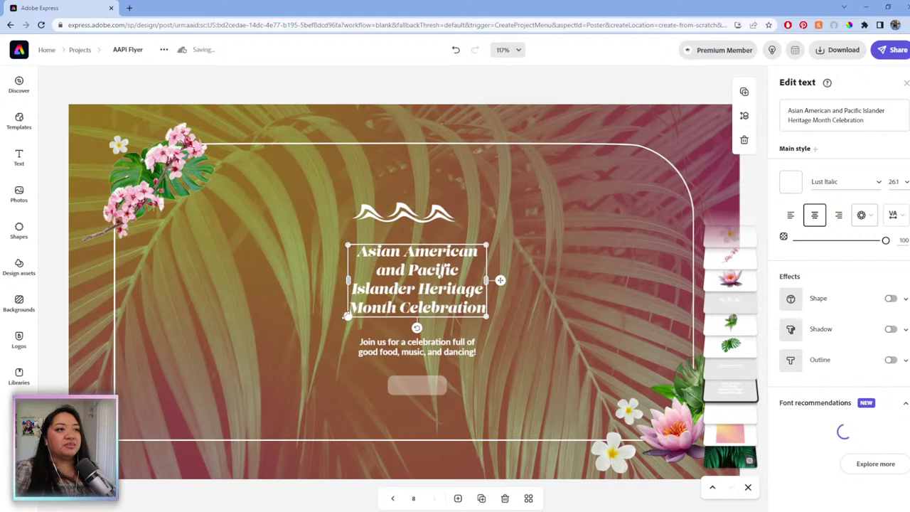
{"action": "left_click_drag", "start_coordinate": [347, 317], "coordinate": [252, 340]}
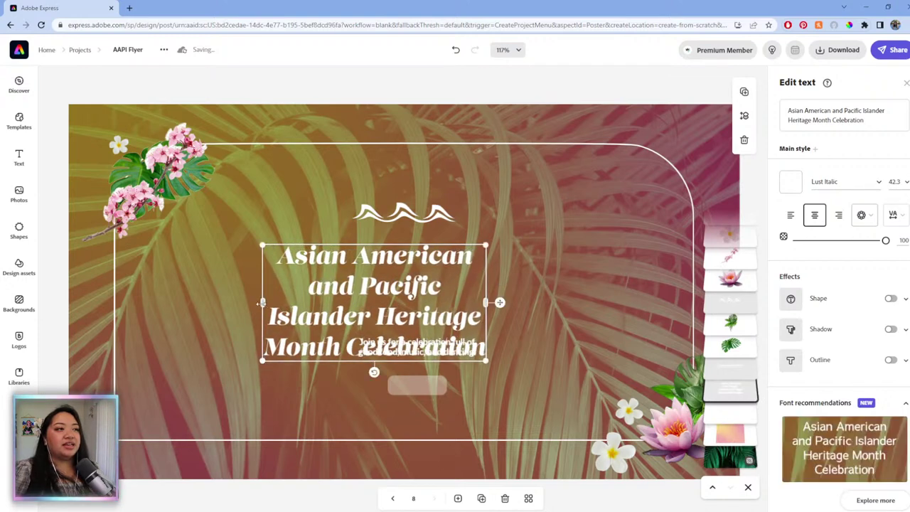
{"action": "left_click_drag", "start_coordinate": [231, 302], "coordinate": [178, 301]}
{"action": "key", "text": "ctrl+z"}
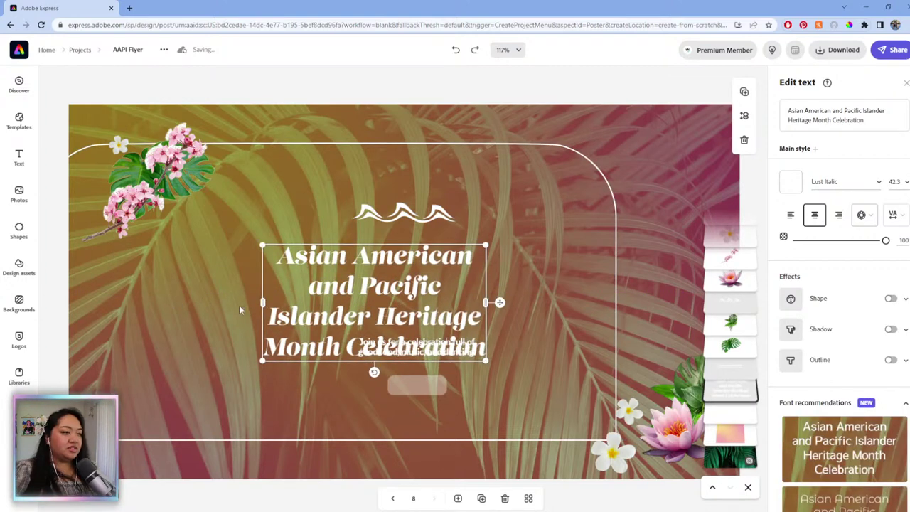
{"action": "mouse_move", "coordinate": [499, 302]}
{"action": "left_mouse_down"}
{"action": "mouse_move", "coordinate": [583, 302]}
{"action": "mouse_move", "coordinate": [507, 286]}
{"action": "left_mouse_up"}
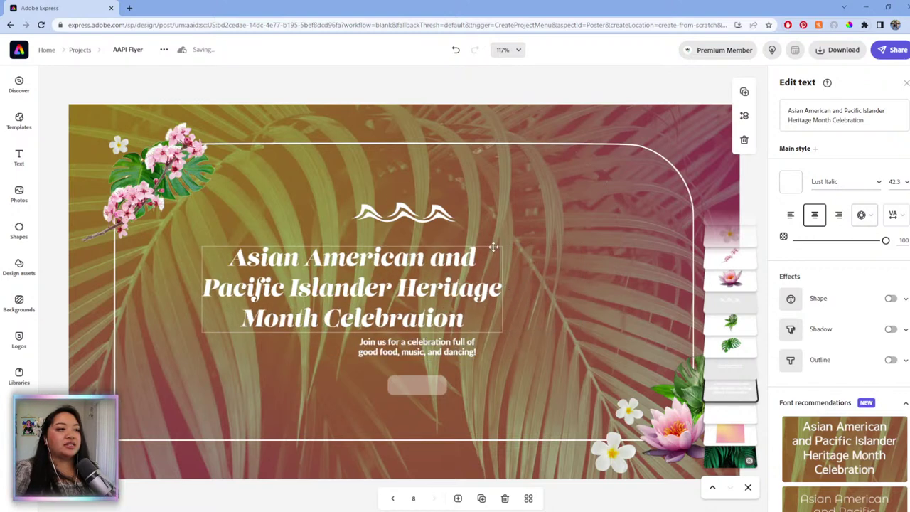
{"action": "left_click_drag", "start_coordinate": [513, 244], "coordinate": [604, 222]}
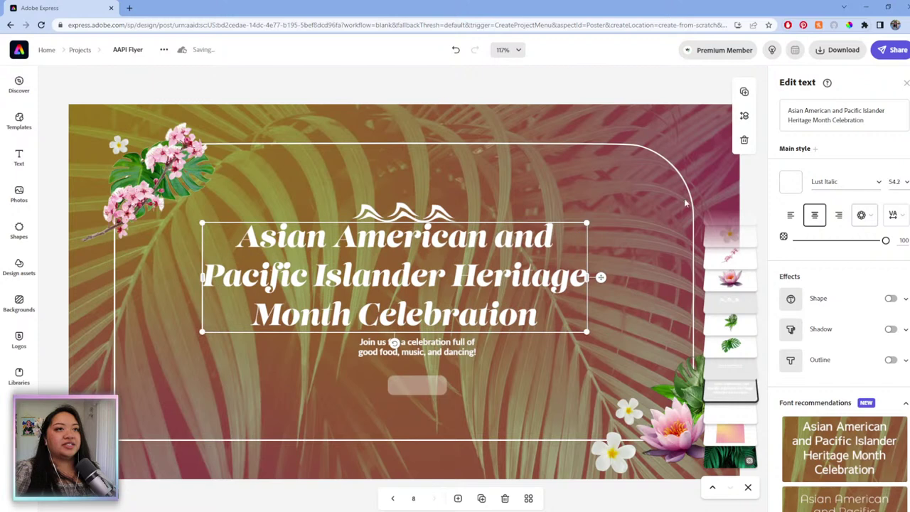
{"action": "mouse_move", "coordinate": [600, 277]}
{"action": "left_mouse_down"}
{"action": "mouse_move", "coordinate": [613, 280]}
{"action": "mouse_move", "coordinate": [607, 285]}
{"action": "left_mouse_up"}
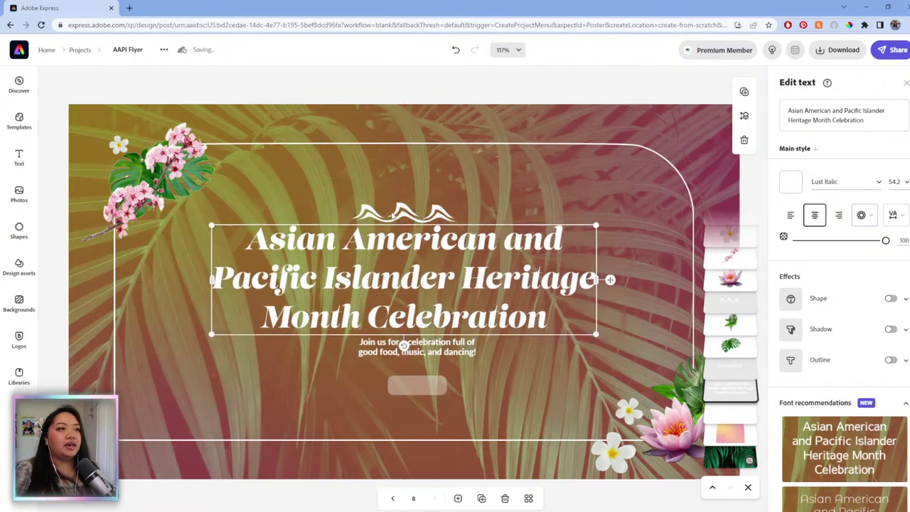
- Shrink the wave ornament and recenter it above the enlarged title, and delete the translucent bar below the tagline
{"action": "left_click", "coordinate": [422, 210]}
{"action": "mouse_move", "coordinate": [457, 203]}
{"action": "left_mouse_down"}
{"action": "mouse_move", "coordinate": [441, 214]}
{"action": "mouse_move", "coordinate": [475, 205]}
{"action": "mouse_move", "coordinate": [459, 205]}
{"action": "left_mouse_up"}
{"action": "left_click", "coordinate": [413, 348]}
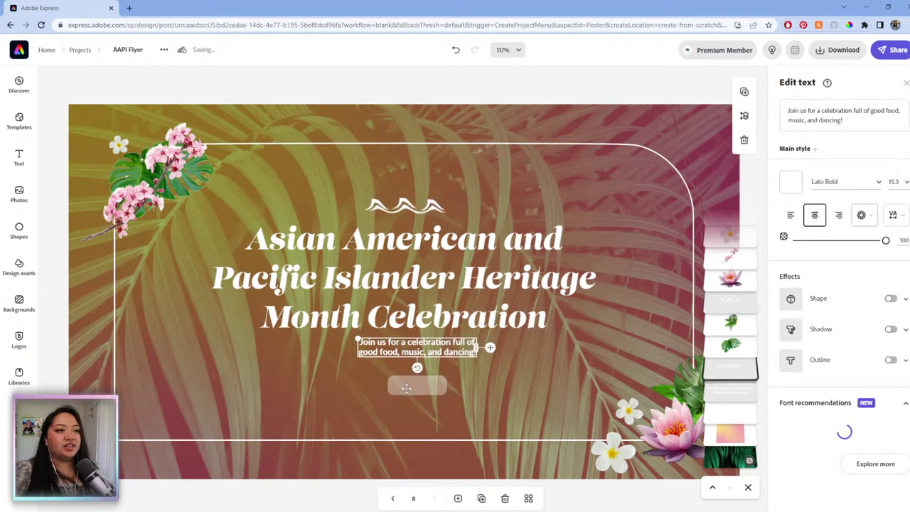
{"action": "left_click", "coordinate": [418, 384]}
{"action": "key", "text": "Delete"}
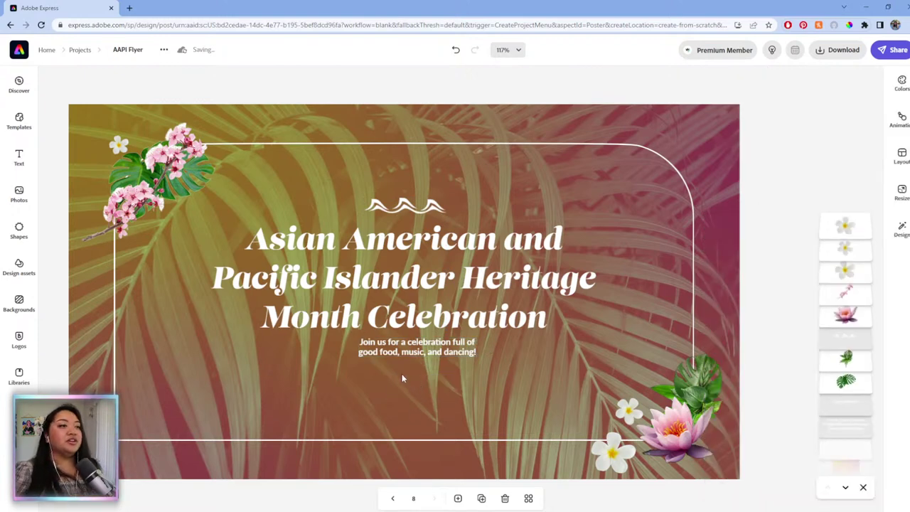
{"action": "left_click", "coordinate": [441, 211]}
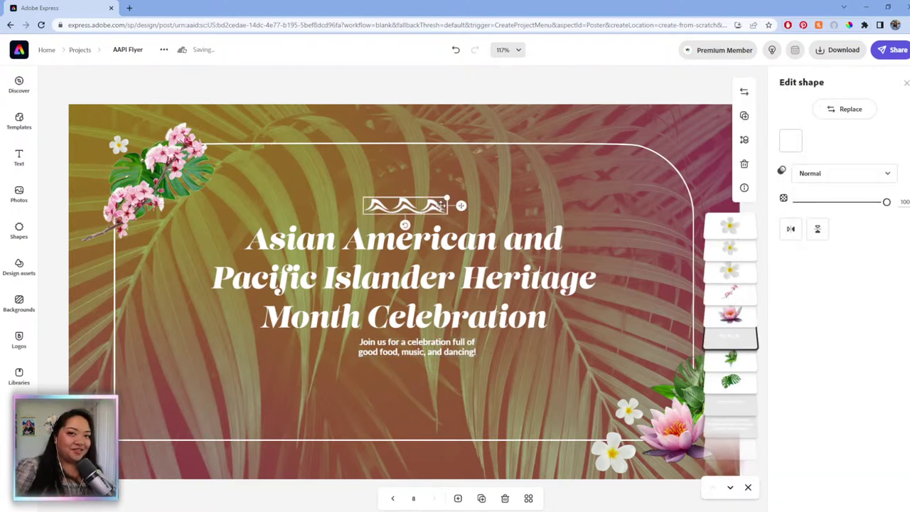
{"action": "left_click_drag", "start_coordinate": [460, 206], "coordinate": [458, 207]}
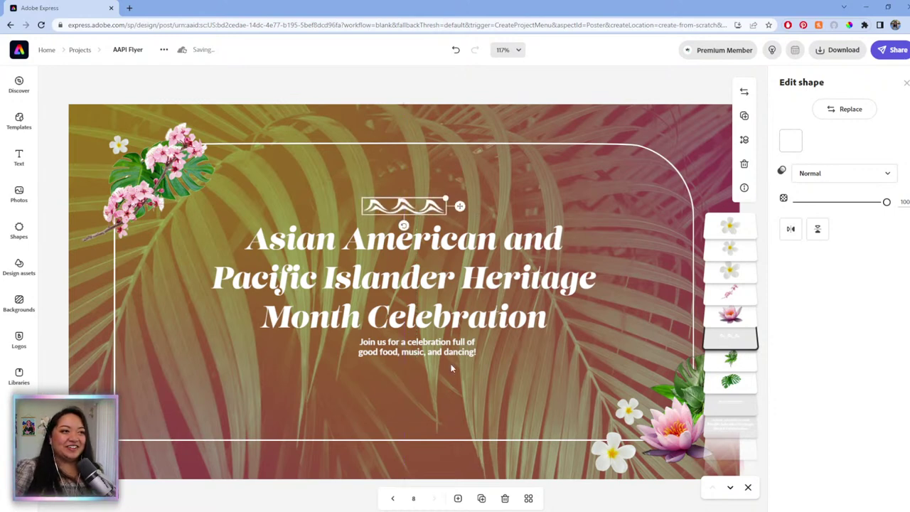
- Enlarge the tagline to size 20.8, widen its text box and center it below the title with some spacing
{"action": "left_click", "coordinate": [438, 344]}
{"action": "left_click_drag", "start_coordinate": [438, 344], "coordinate": [578, 400]}
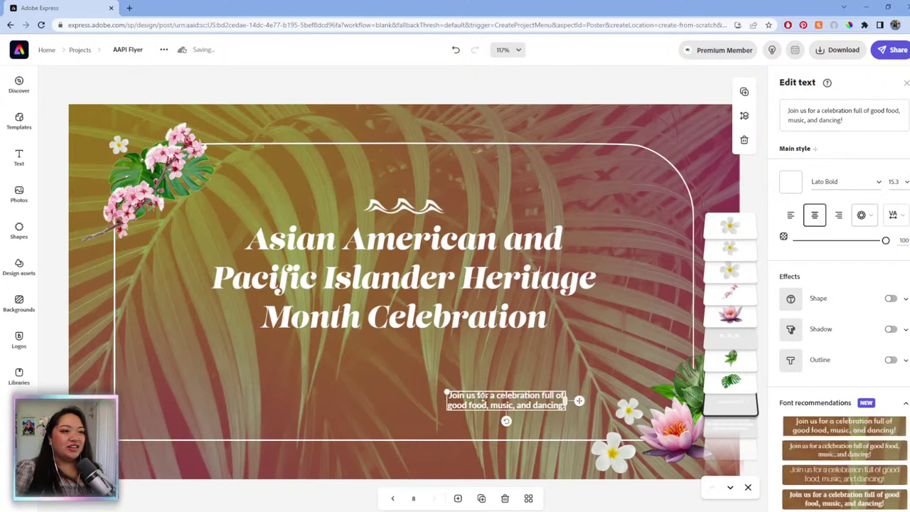
{"action": "left_click_drag", "start_coordinate": [445, 392], "coordinate": [405, 386]}
{"action": "left_click_drag", "start_coordinate": [580, 397], "coordinate": [576, 376]}
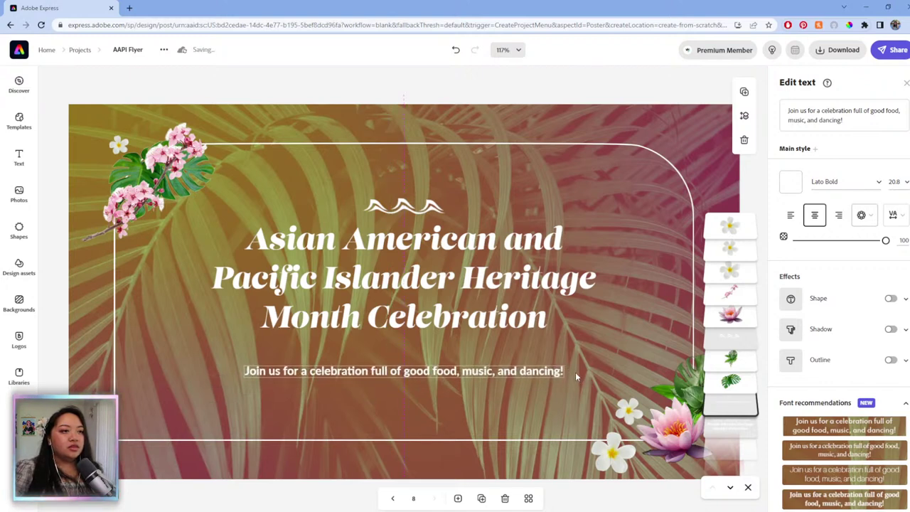
{"action": "left_click", "coordinate": [573, 378]}
- Append "RSVP witht he link" to the tagline and nudge the two-line text up slightly, keeping it centered
{"action": "left_click", "coordinate": [888, 118]}
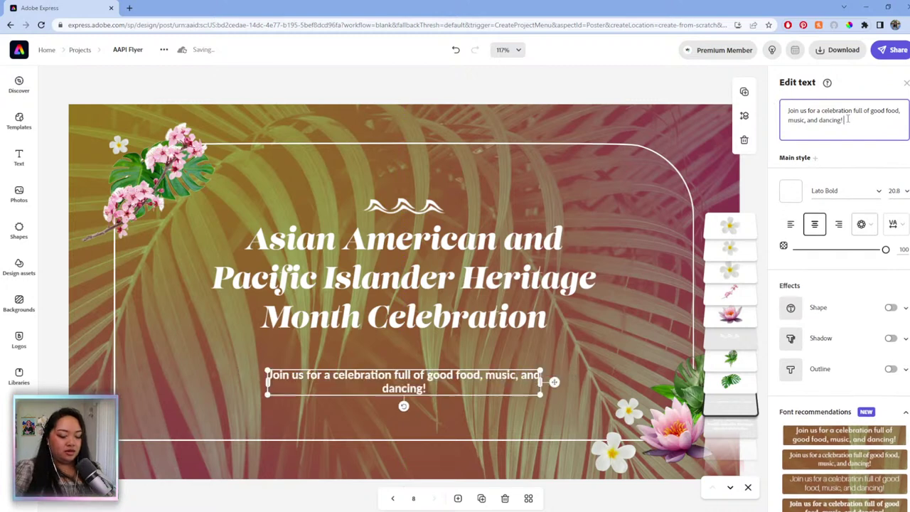
{"action": "type", "text": "RSVP "}
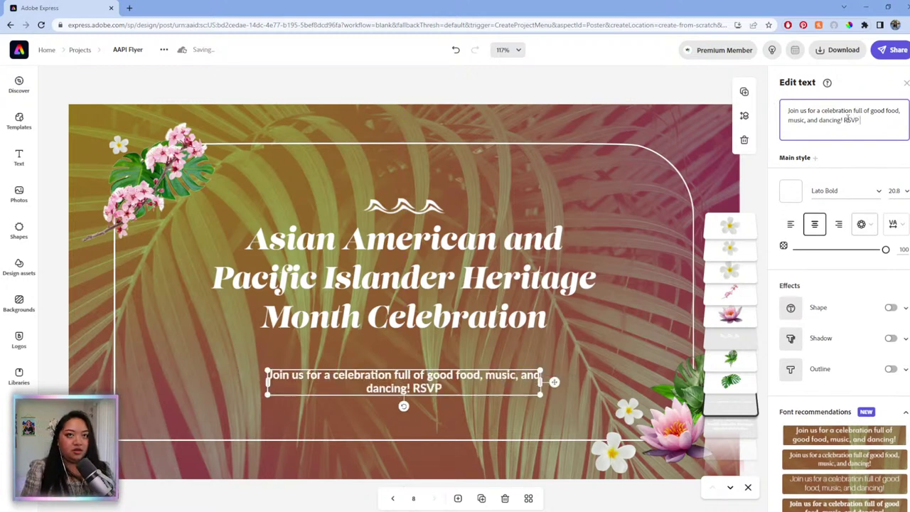
{"action": "type", "text": "witht he link"}
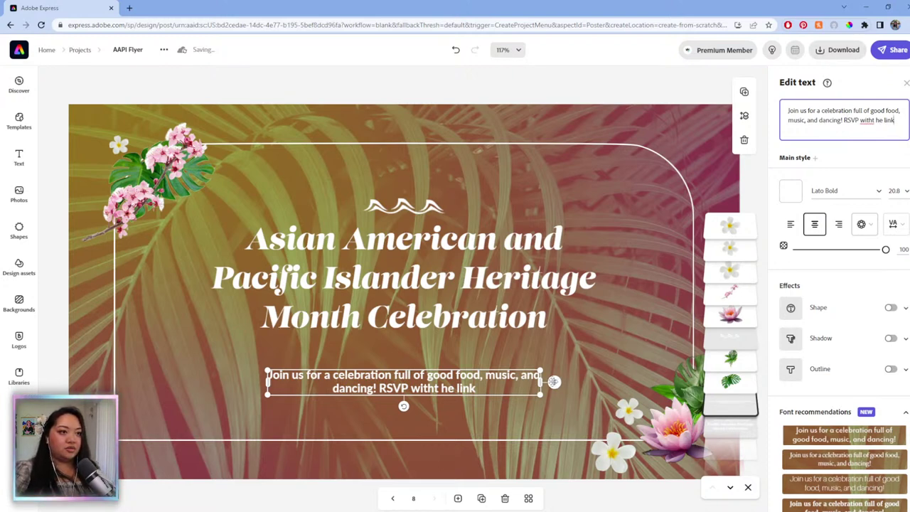
{"action": "left_click_drag", "start_coordinate": [554, 382], "coordinate": [548, 382]}
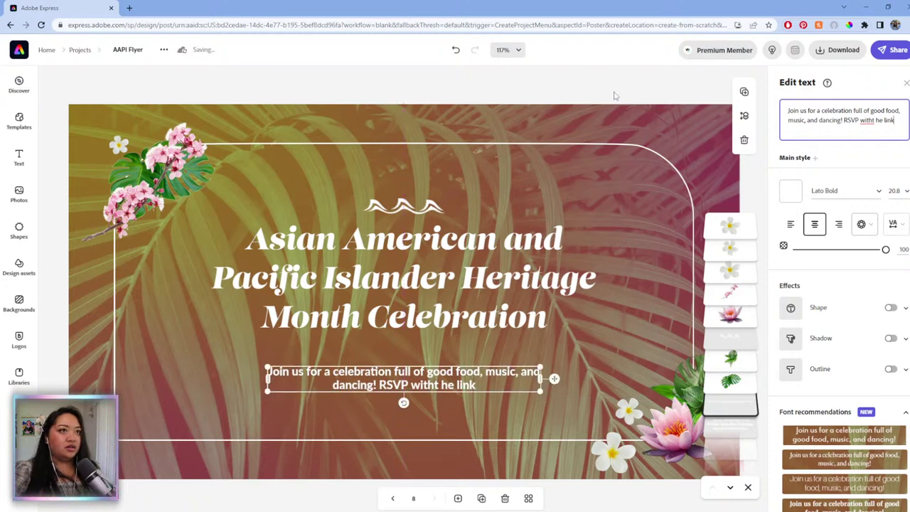
- Open the green portrait design on page 2 from the overview of all pages and start a scheduled post from it
{"action": "left_click", "coordinate": [493, 491]}
{"action": "left_click", "coordinate": [529, 498]}
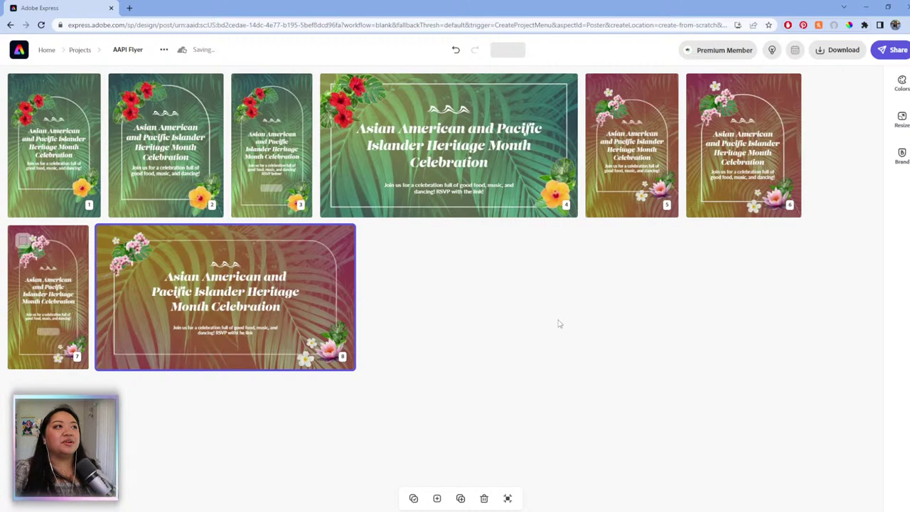
{"action": "left_click", "coordinate": [182, 176]}
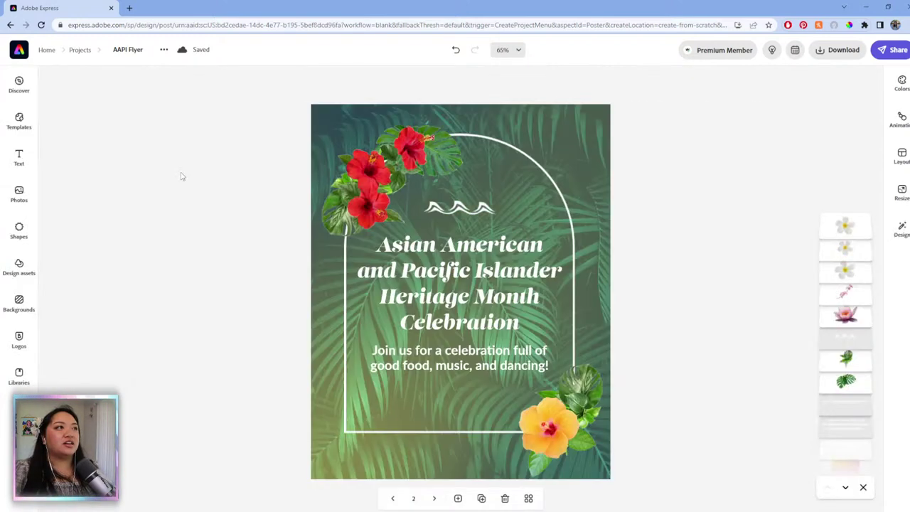
{"action": "left_click", "coordinate": [796, 49]}
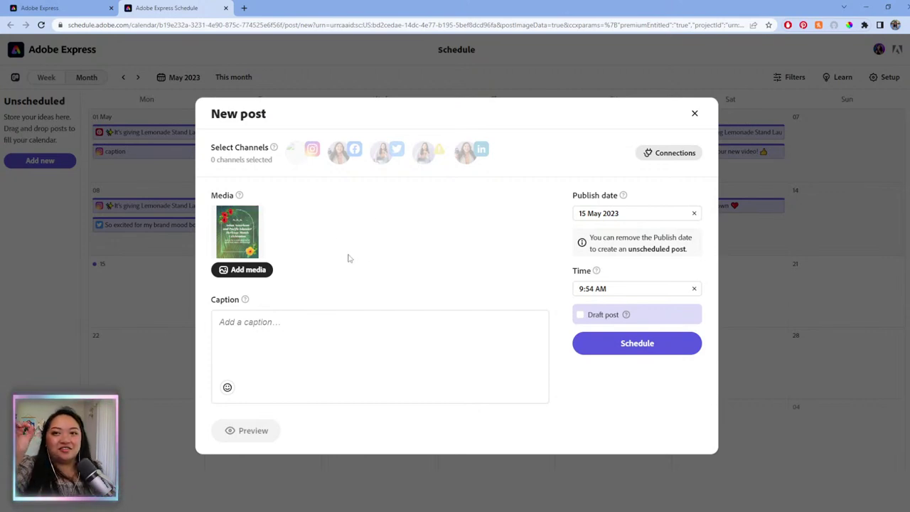
- Set Instagram as the only channel for the new post, leaving Facebook and Twitter deselected
{"action": "left_click", "coordinate": [293, 151]}
{"action": "left_click", "coordinate": [342, 90]}
{"action": "left_click", "coordinate": [377, 93]}
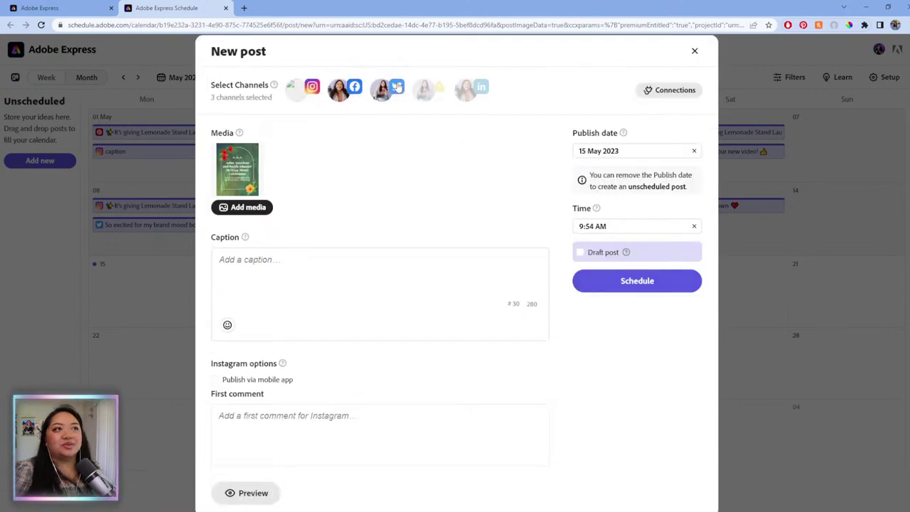
{"action": "left_click", "coordinate": [377, 92]}
{"action": "left_click", "coordinate": [336, 94]}
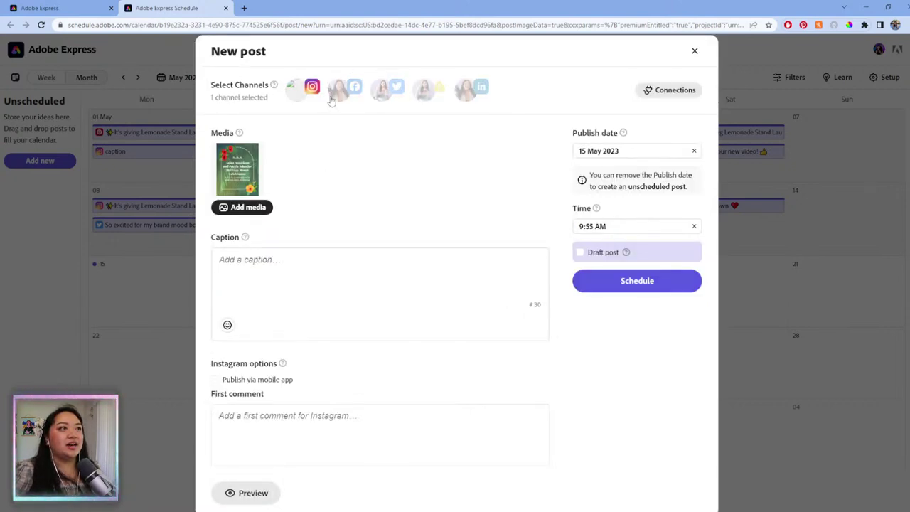
- Enter the post caption "Celebrate AAPI Heritage Month with us!"
{"action": "mouse_move", "coordinate": [254, 146]}
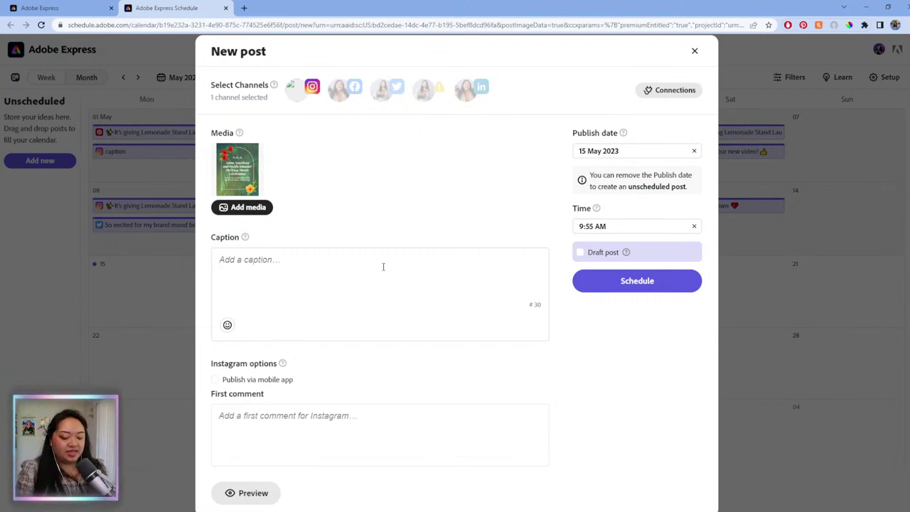
{"action": "left_click", "coordinate": [382, 267]}
{"action": "type", "text": "Celebrate"}
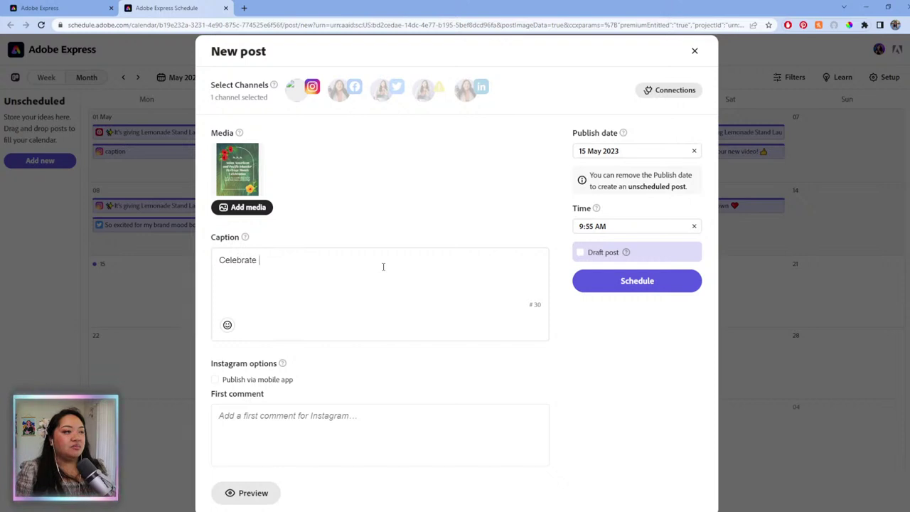
{"action": "type", "text": " A"}
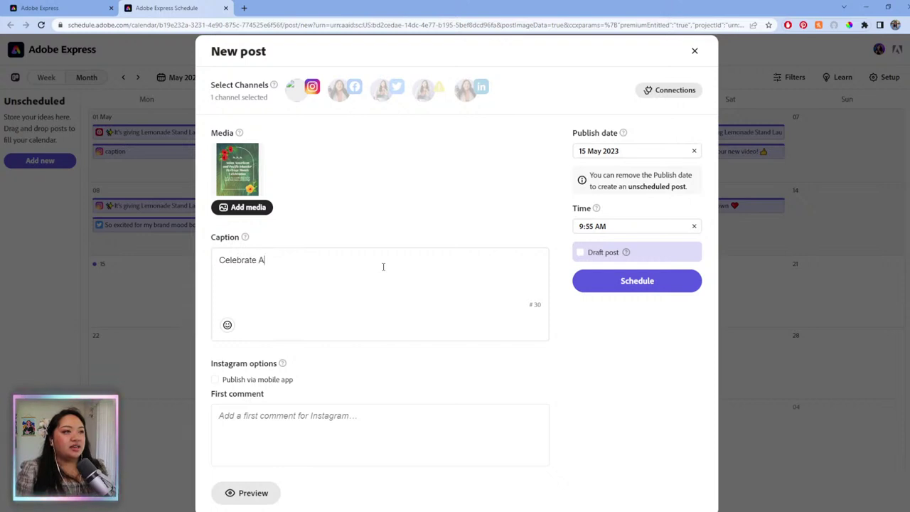
{"action": "type", "text": "API Her"}
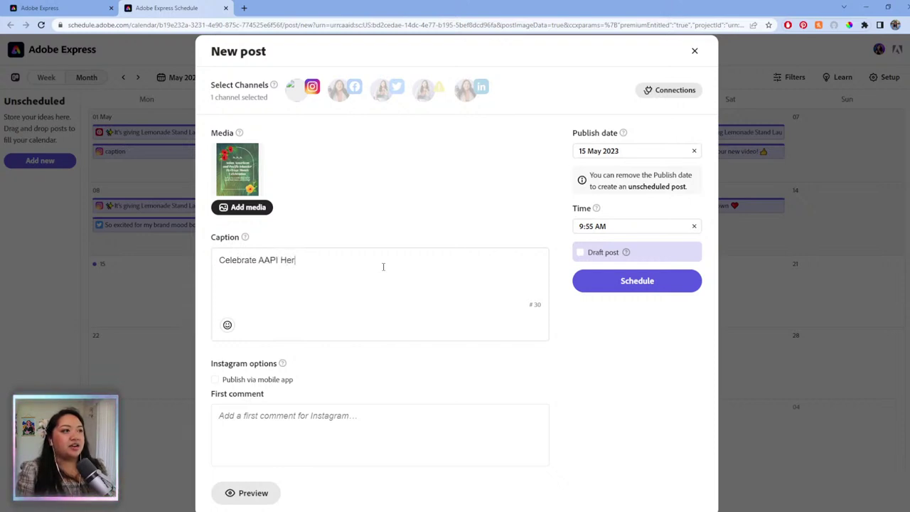
{"action": "type", "text": "itage "}
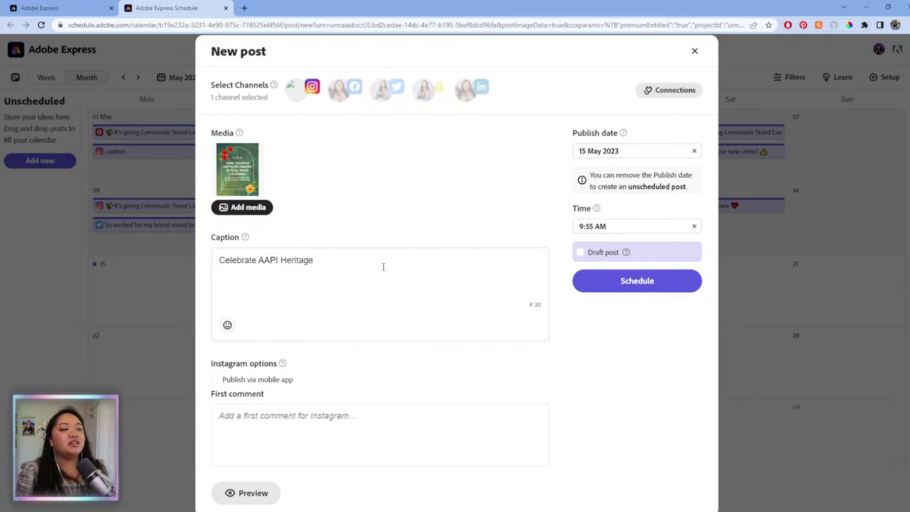
{"action": "type", "text": "KM"}
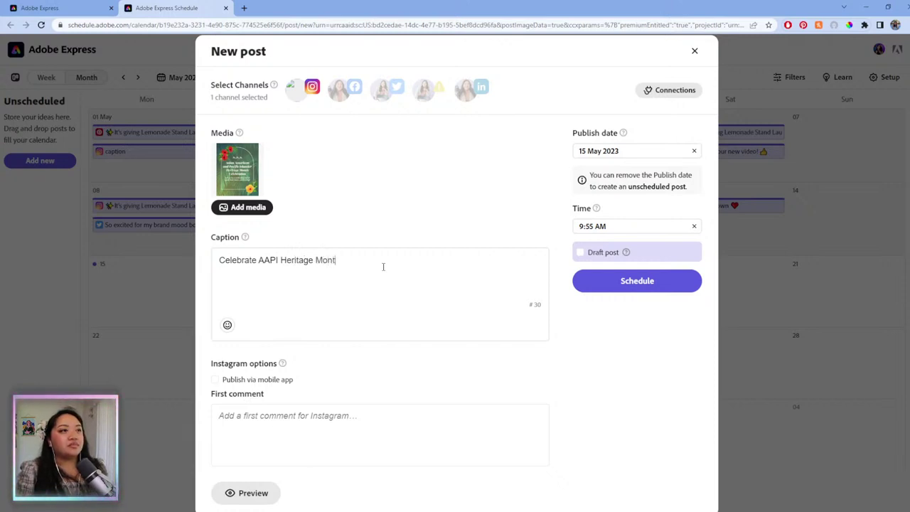
{"action": "type", "text": "onth with us"}
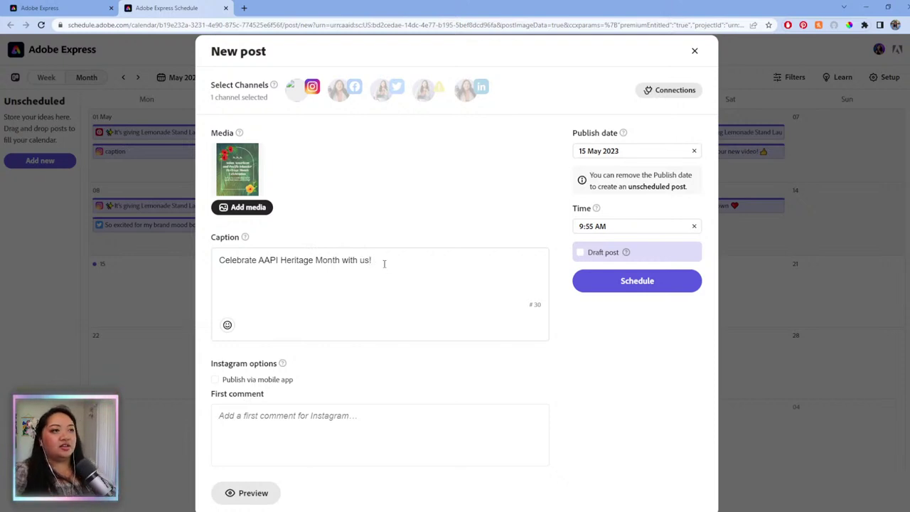
- Finish the caption's exclamation mark and add a hibiscus emoji after it, found by searching the emojis for "hibis"
{"action": "type", "text": "!"}
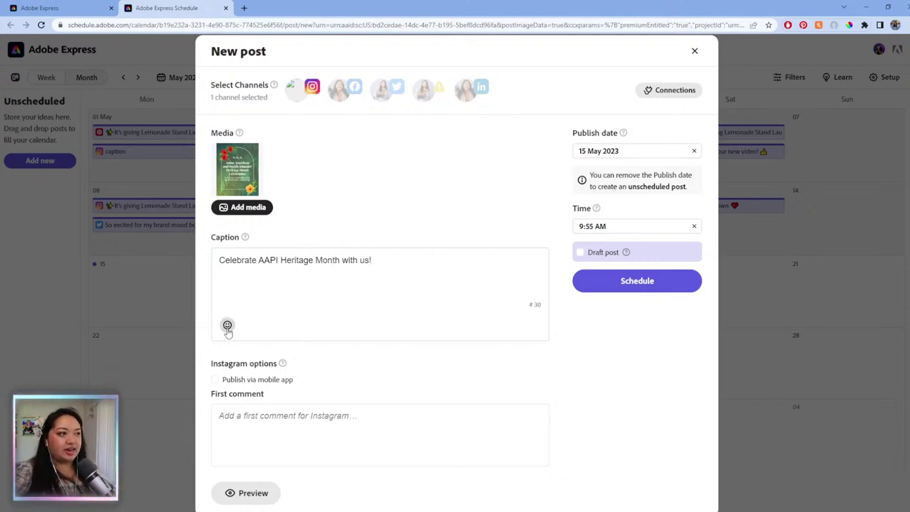
{"action": "left_click", "coordinate": [228, 325]}
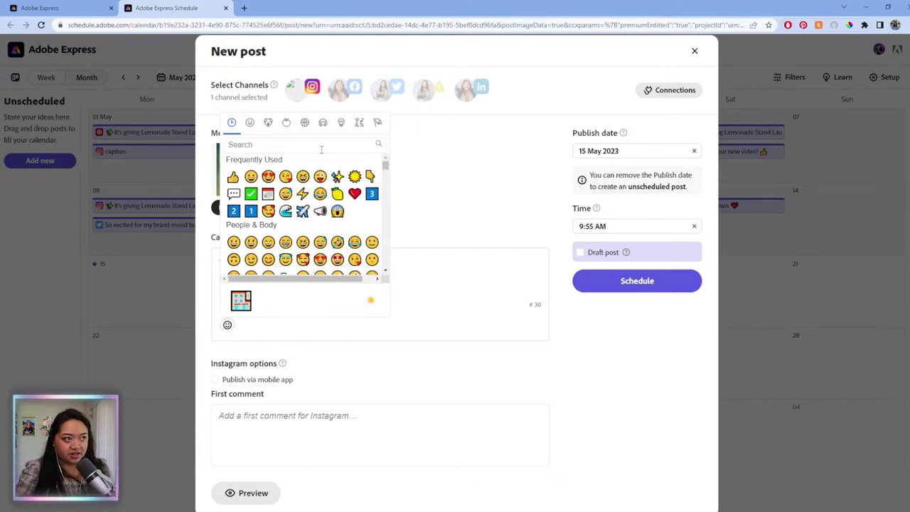
{"action": "type", "text": "hibis"}
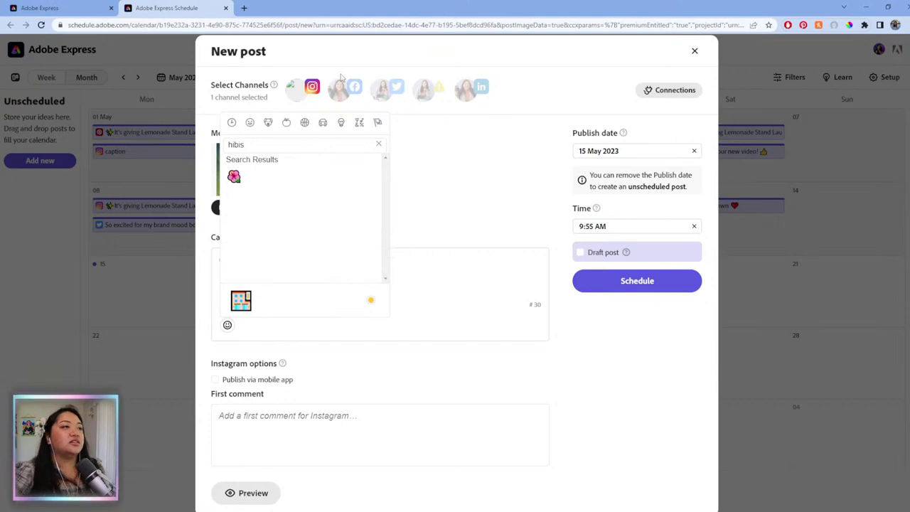
{"action": "left_click", "coordinate": [234, 177]}
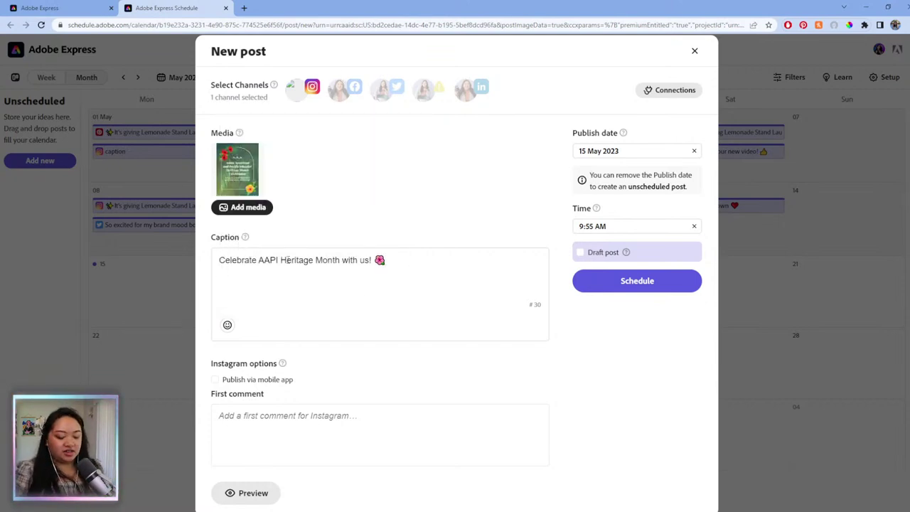
- Insert the greeting "Mabuhay!" at the start of the caption, with a single space before "Celebrate"
{"action": "type", "text": "Ma"}
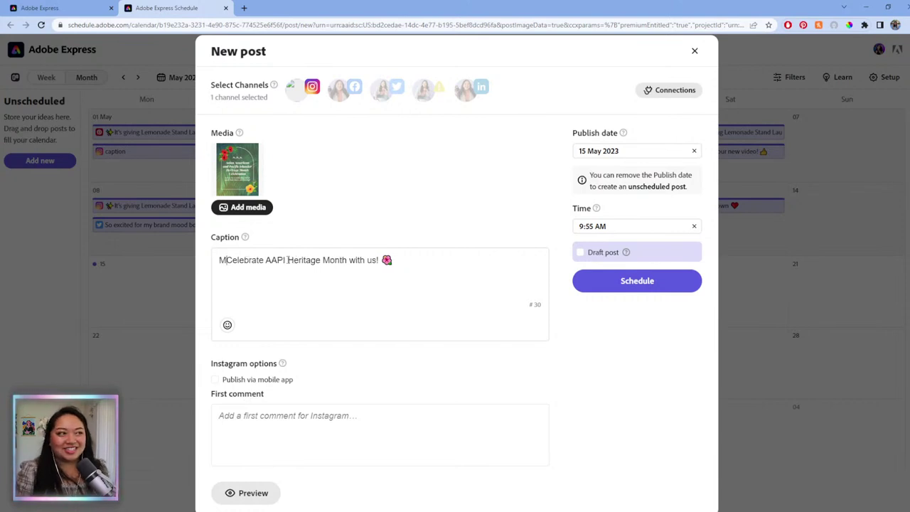
{"action": "type", "text": "b"}
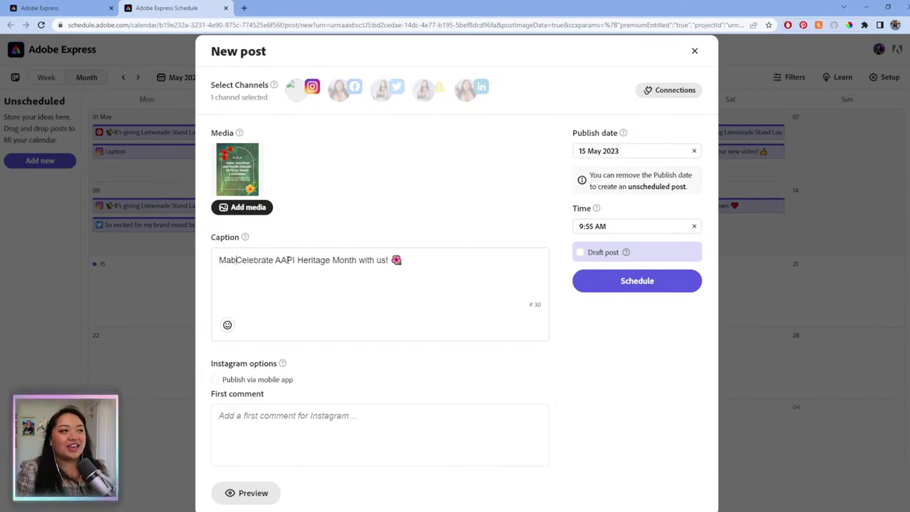
{"action": "type", "text": "uha"}
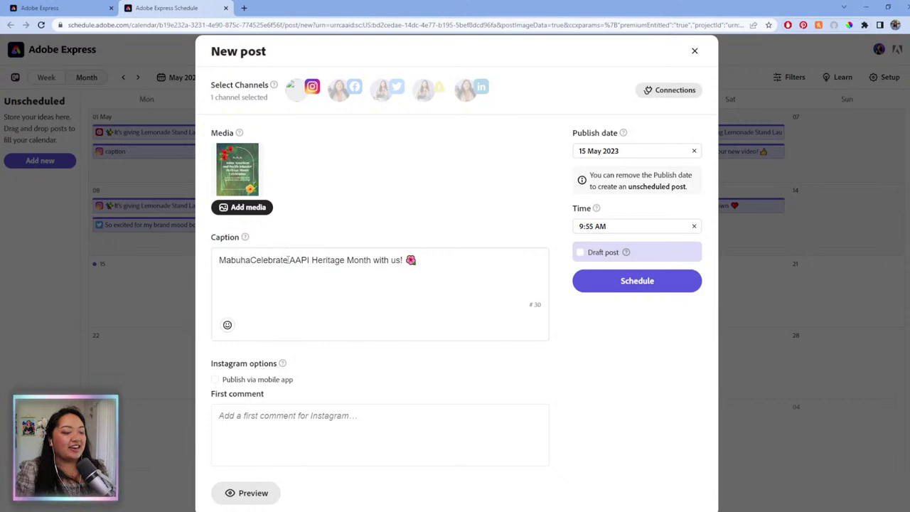
{"action": "type", "text": "y!"}
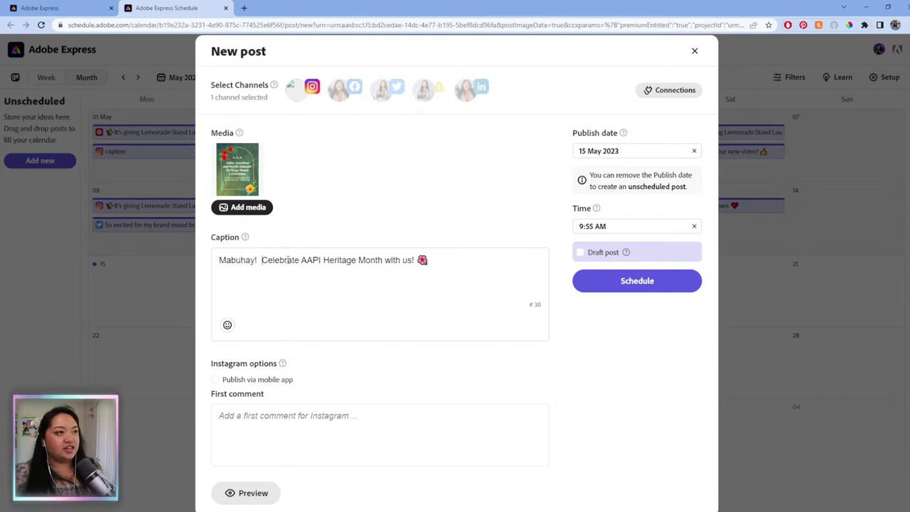
{"action": "key", "text": "BackSpace"}
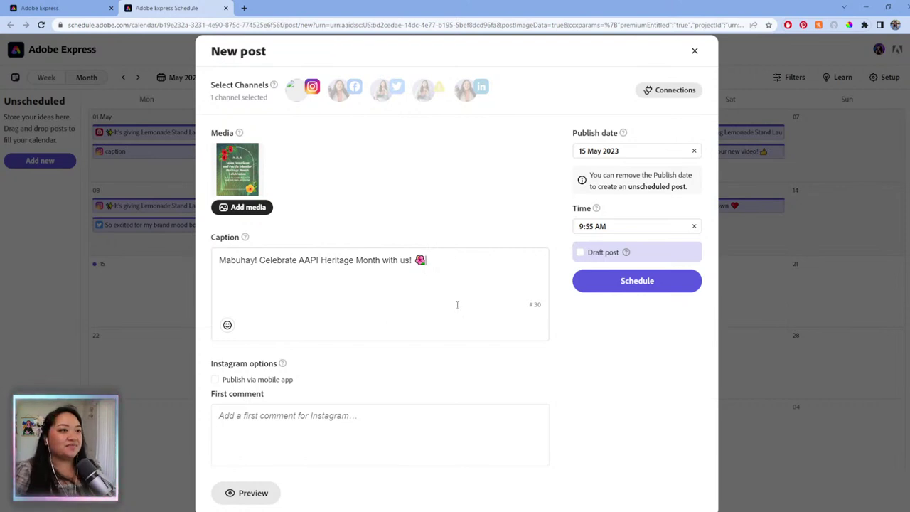
- Add Facebook and Twitter as channels for the post alongside Instagram
{"action": "left_click", "coordinate": [277, 430]}
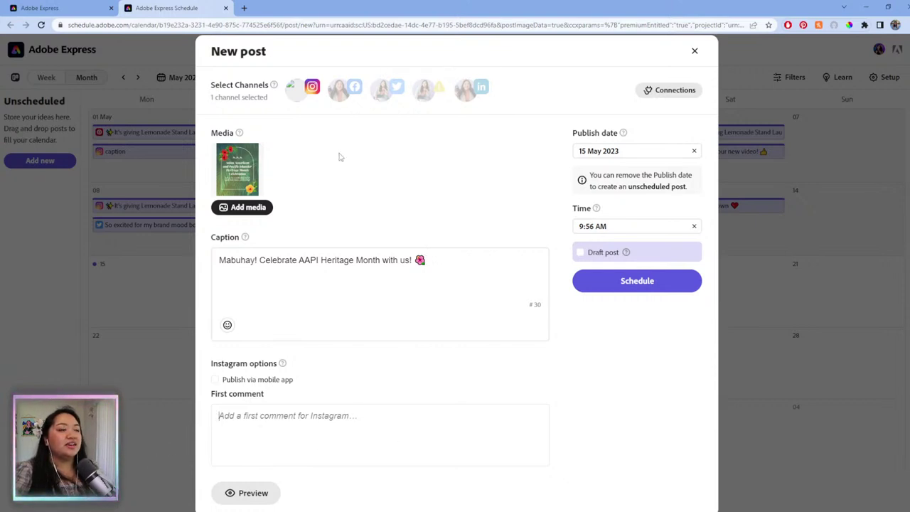
{"action": "left_click", "coordinate": [341, 88]}
{"action": "left_click", "coordinate": [381, 92]}
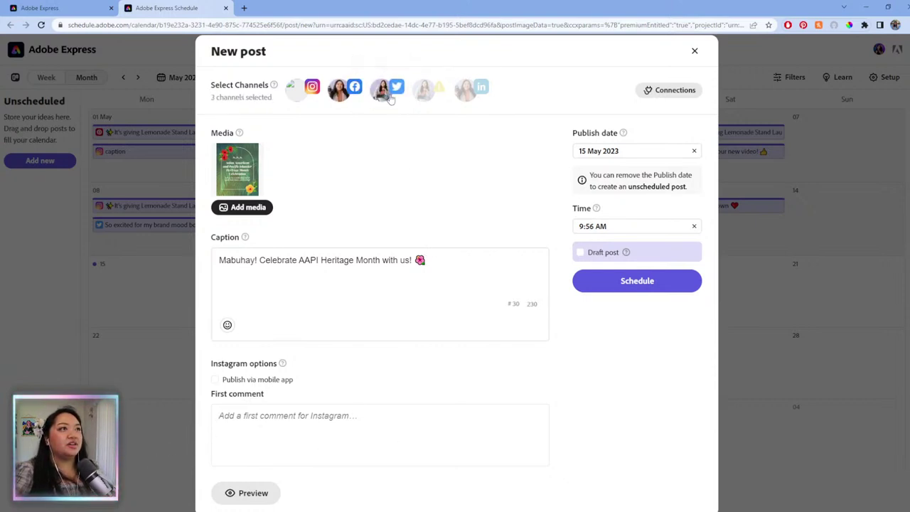
- Preview the post and compare how the design and caption appear on Instagram, Facebook and Twitter
{"action": "left_click", "coordinate": [253, 493]}
{"action": "scroll", "coordinate": [460, 310], "scroll_direction": "down", "scroll_amount": 2}
{"action": "scroll", "coordinate": [475, 264], "scroll_direction": "up", "scroll_amount": 2}
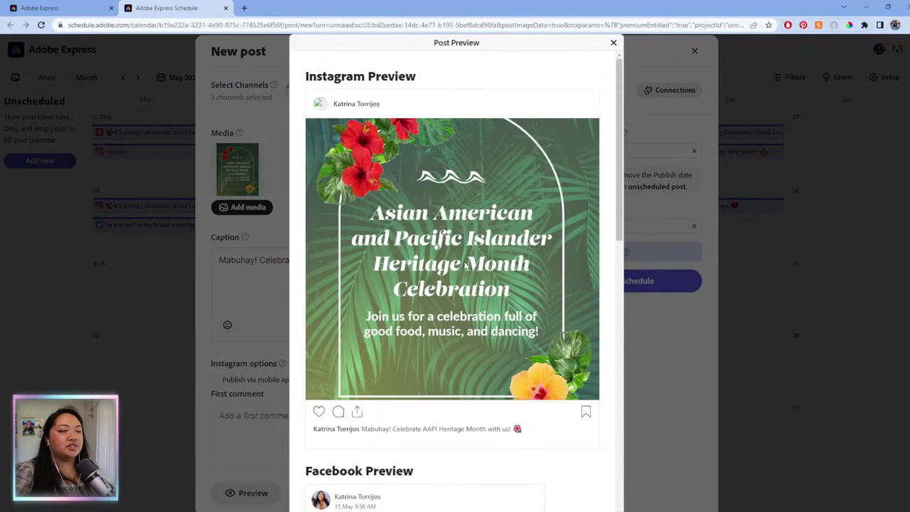
{"action": "scroll", "coordinate": [475, 263], "scroll_direction": "down", "scroll_amount": 3}
{"action": "scroll", "coordinate": [537, 171], "scroll_direction": "down", "scroll_amount": 4}
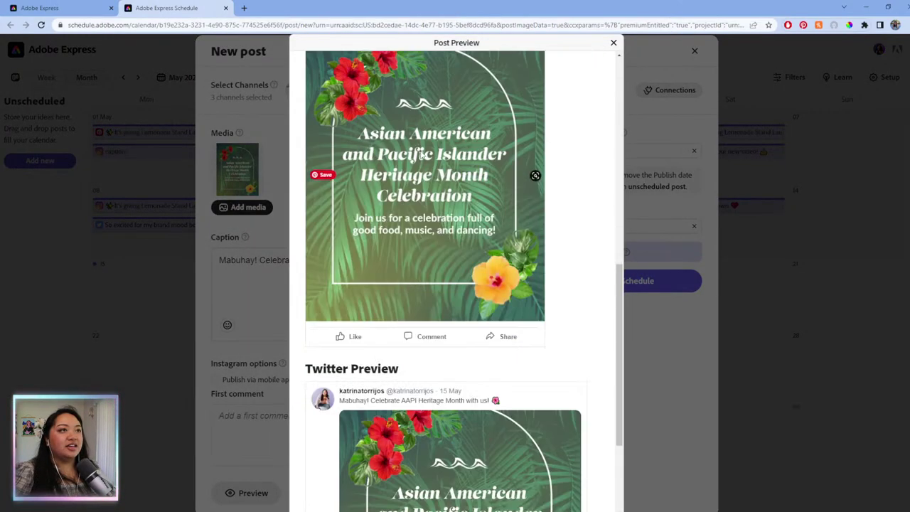
{"action": "scroll", "coordinate": [533, 177], "scroll_direction": "up", "scroll_amount": 2}
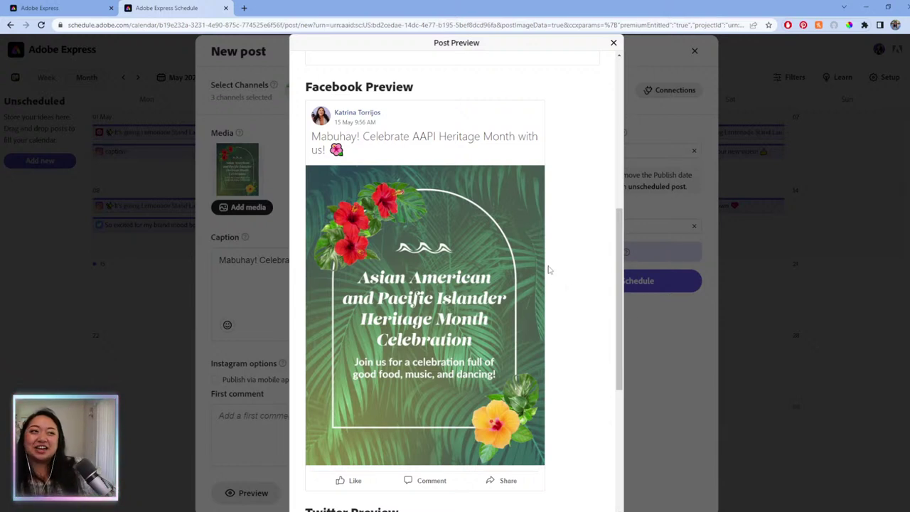
{"action": "scroll", "coordinate": [561, 263], "scroll_direction": "down", "scroll_amount": 5}
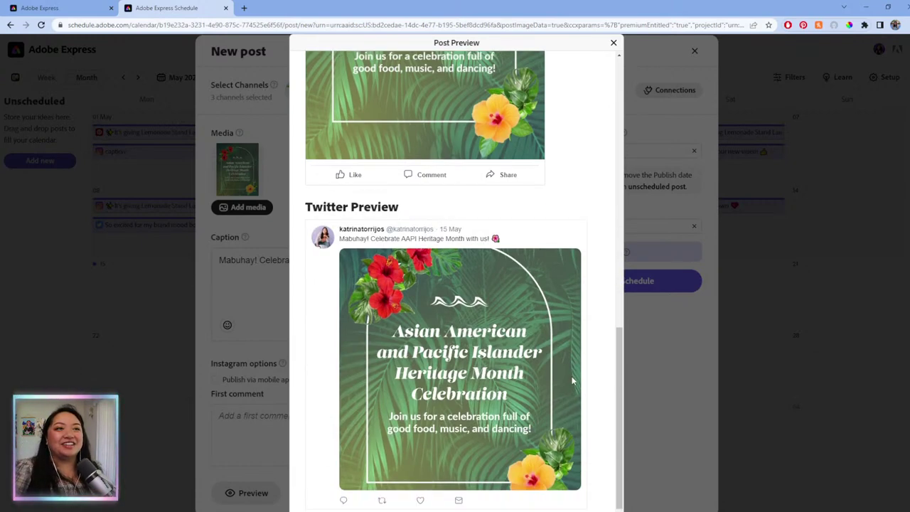
{"action": "scroll", "coordinate": [573, 382], "scroll_direction": "up", "scroll_amount": 11}
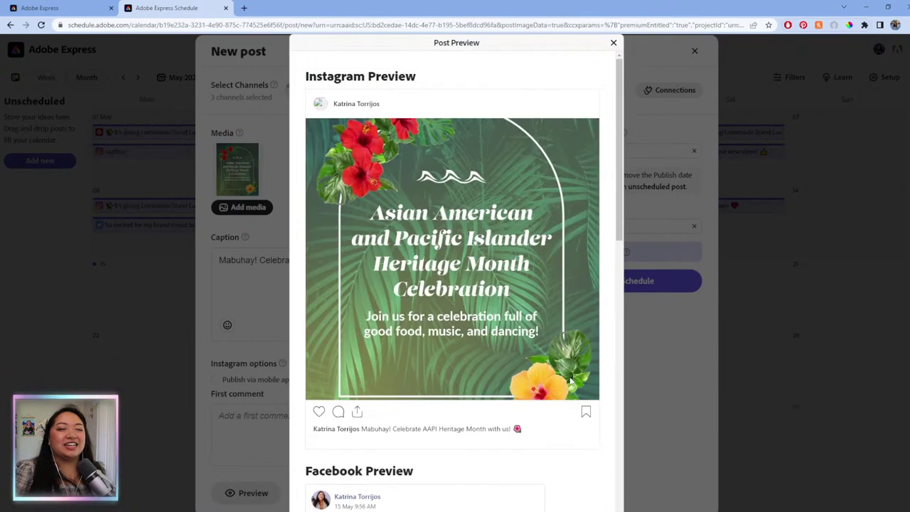
{"action": "scroll", "coordinate": [573, 381], "scroll_direction": "down", "scroll_amount": 1}
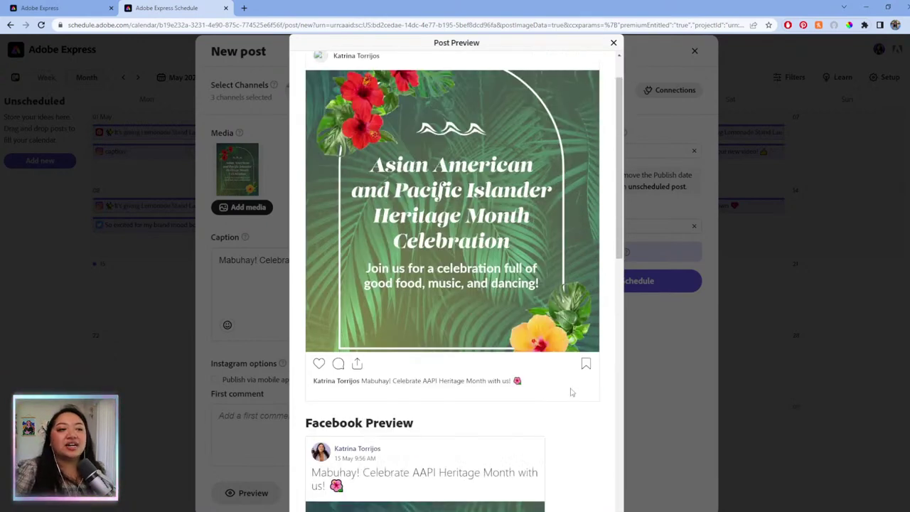
{"action": "scroll", "coordinate": [571, 392], "scroll_direction": "up", "scroll_amount": 1}
{"action": "scroll", "coordinate": [573, 388], "scroll_direction": "down", "scroll_amount": 10}
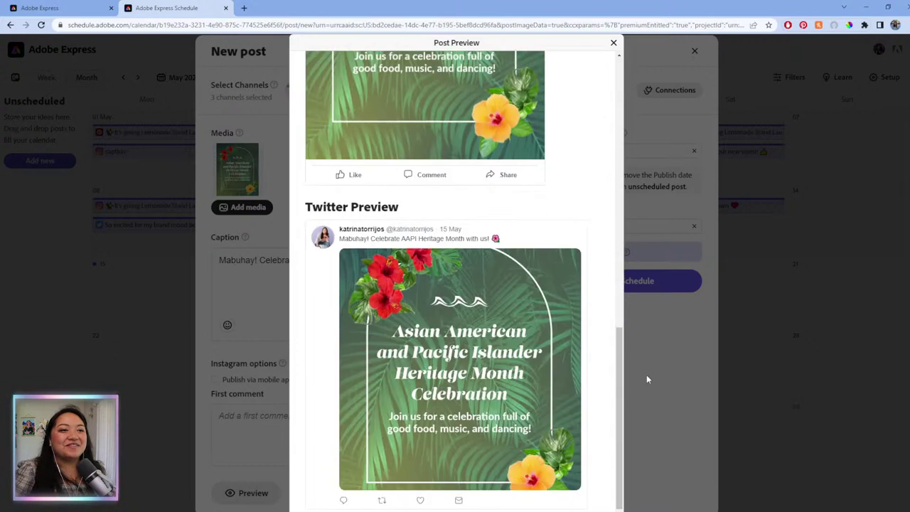
{"action": "left_click", "coordinate": [646, 379]}
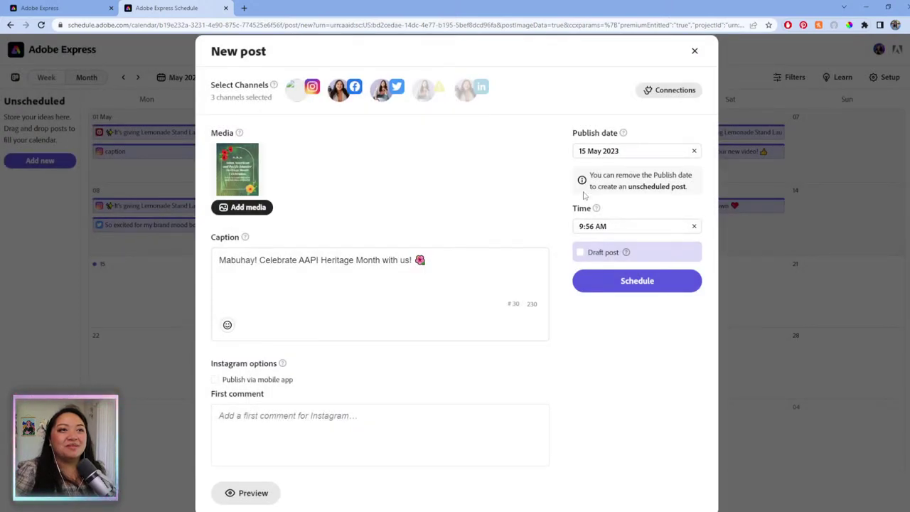
- Mark the post as a draft and schedule it on the calendar for all three channels
{"action": "left_click", "coordinate": [581, 253]}
{"action": "left_click", "coordinate": [632, 285]}
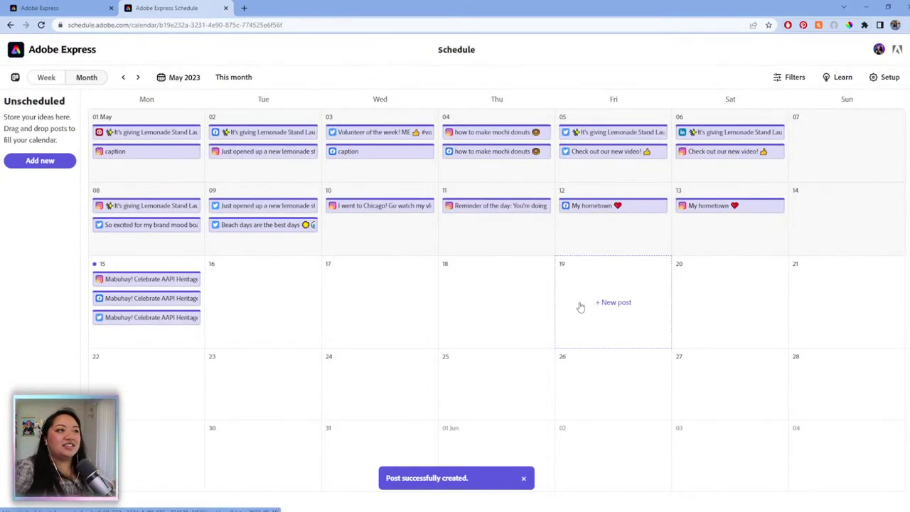
- In the week view of the calendar, move the Facebook draft to Tuesday 16 and the Twitter draft to Wednesday 17
{"action": "left_click", "coordinate": [47, 77]}
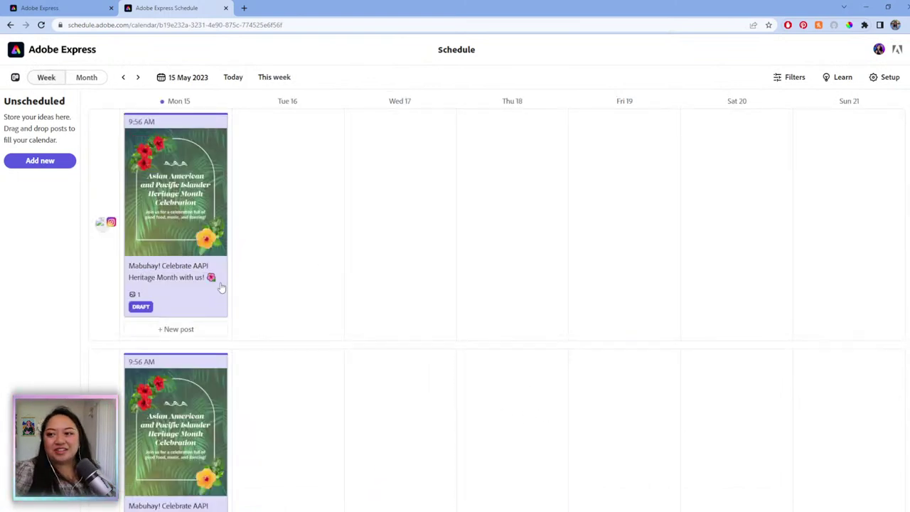
{"action": "left_click_drag", "start_coordinate": [175, 427], "coordinate": [291, 426]}
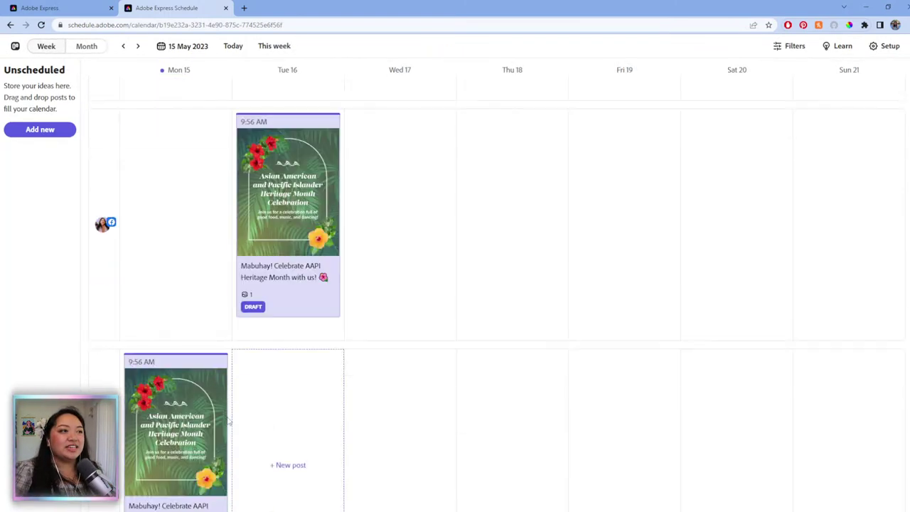
{"action": "left_click_drag", "start_coordinate": [162, 425], "coordinate": [434, 424]}
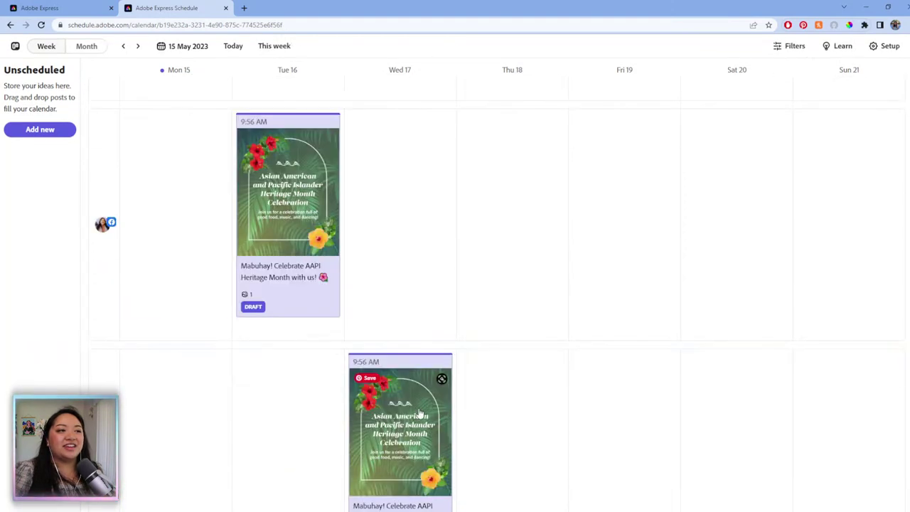
{"action": "left_click_drag", "start_coordinate": [382, 426], "coordinate": [441, 425]}
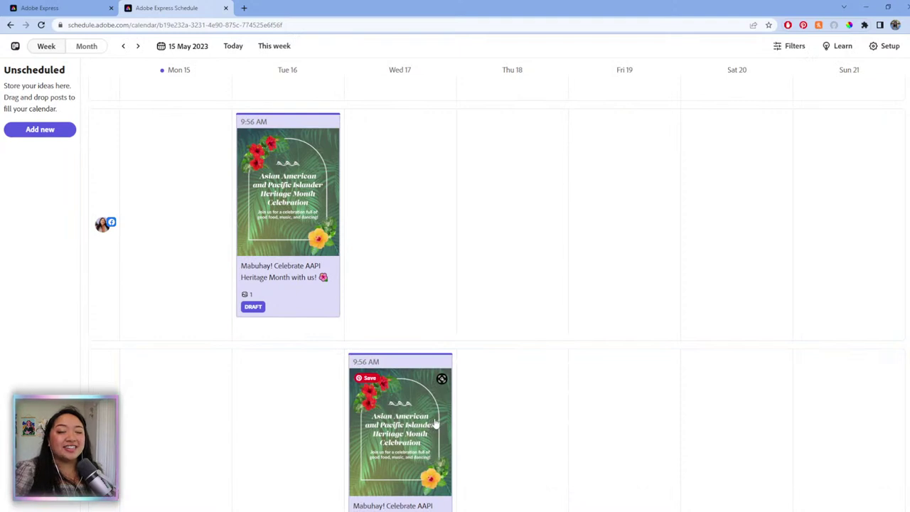